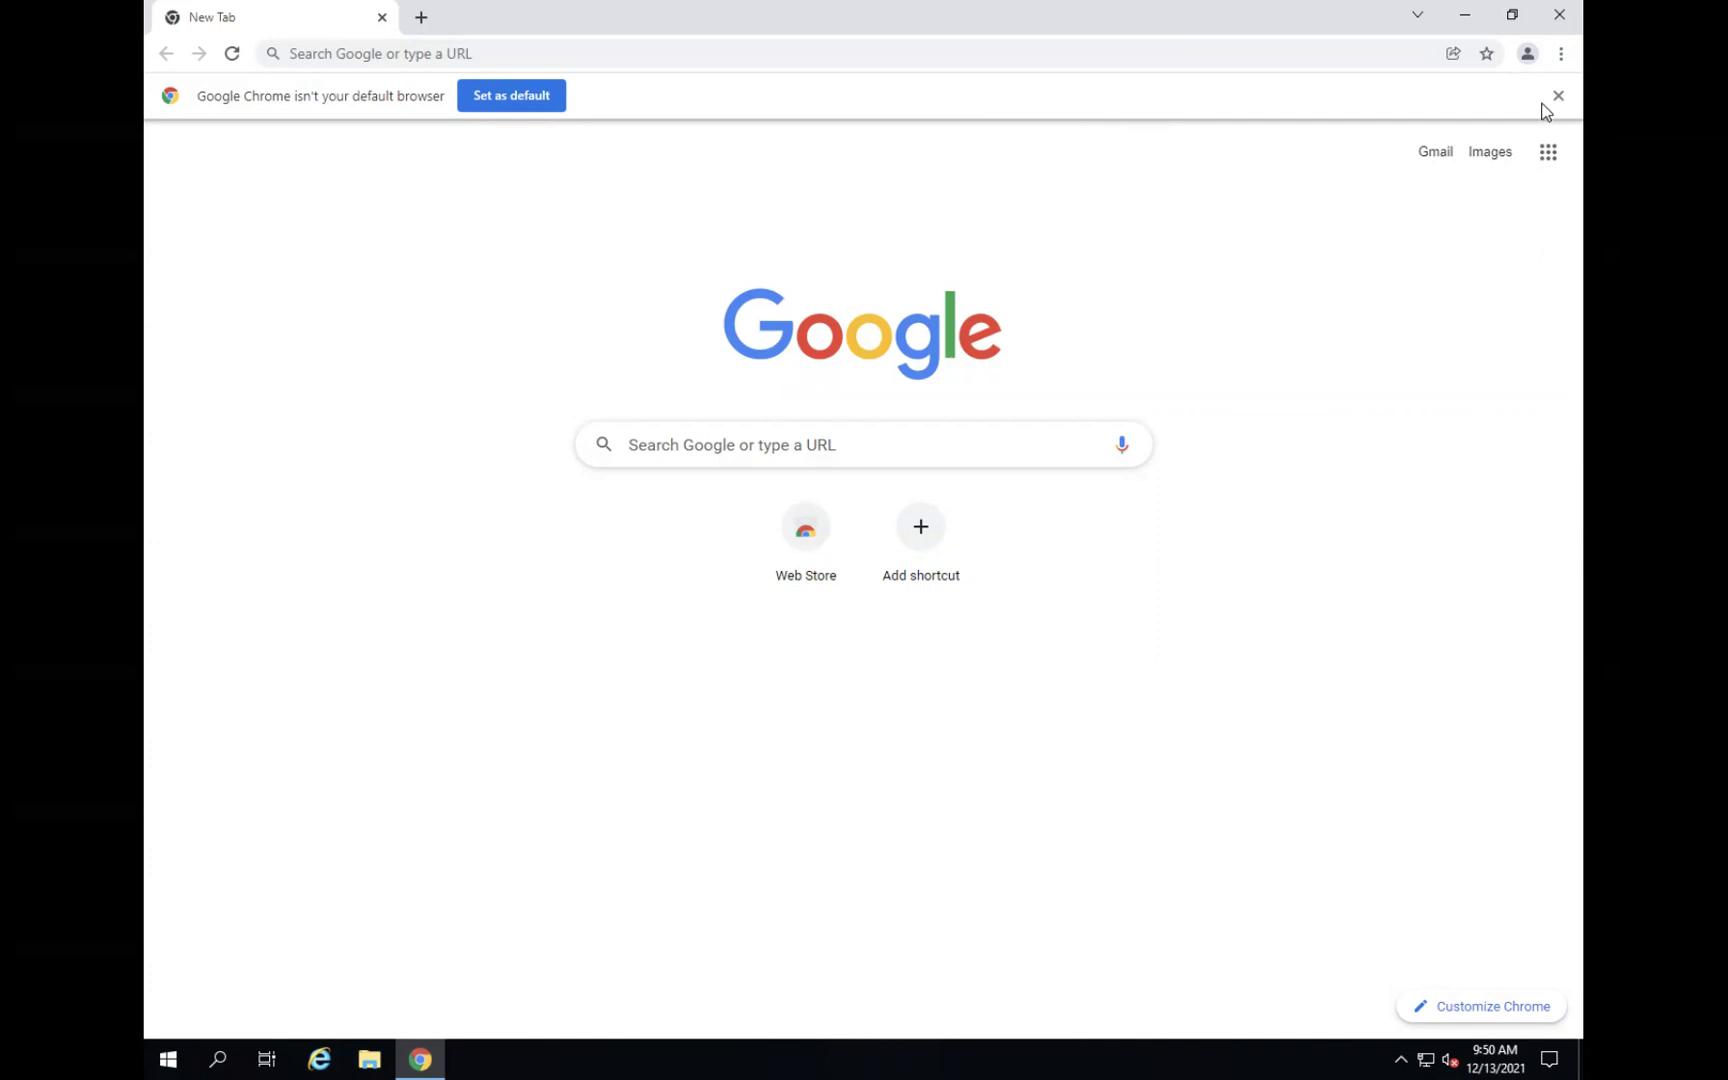
Close the 'Chrome isn't your default browser' infobar, then bring up Windows search.
left_click(1558, 96)
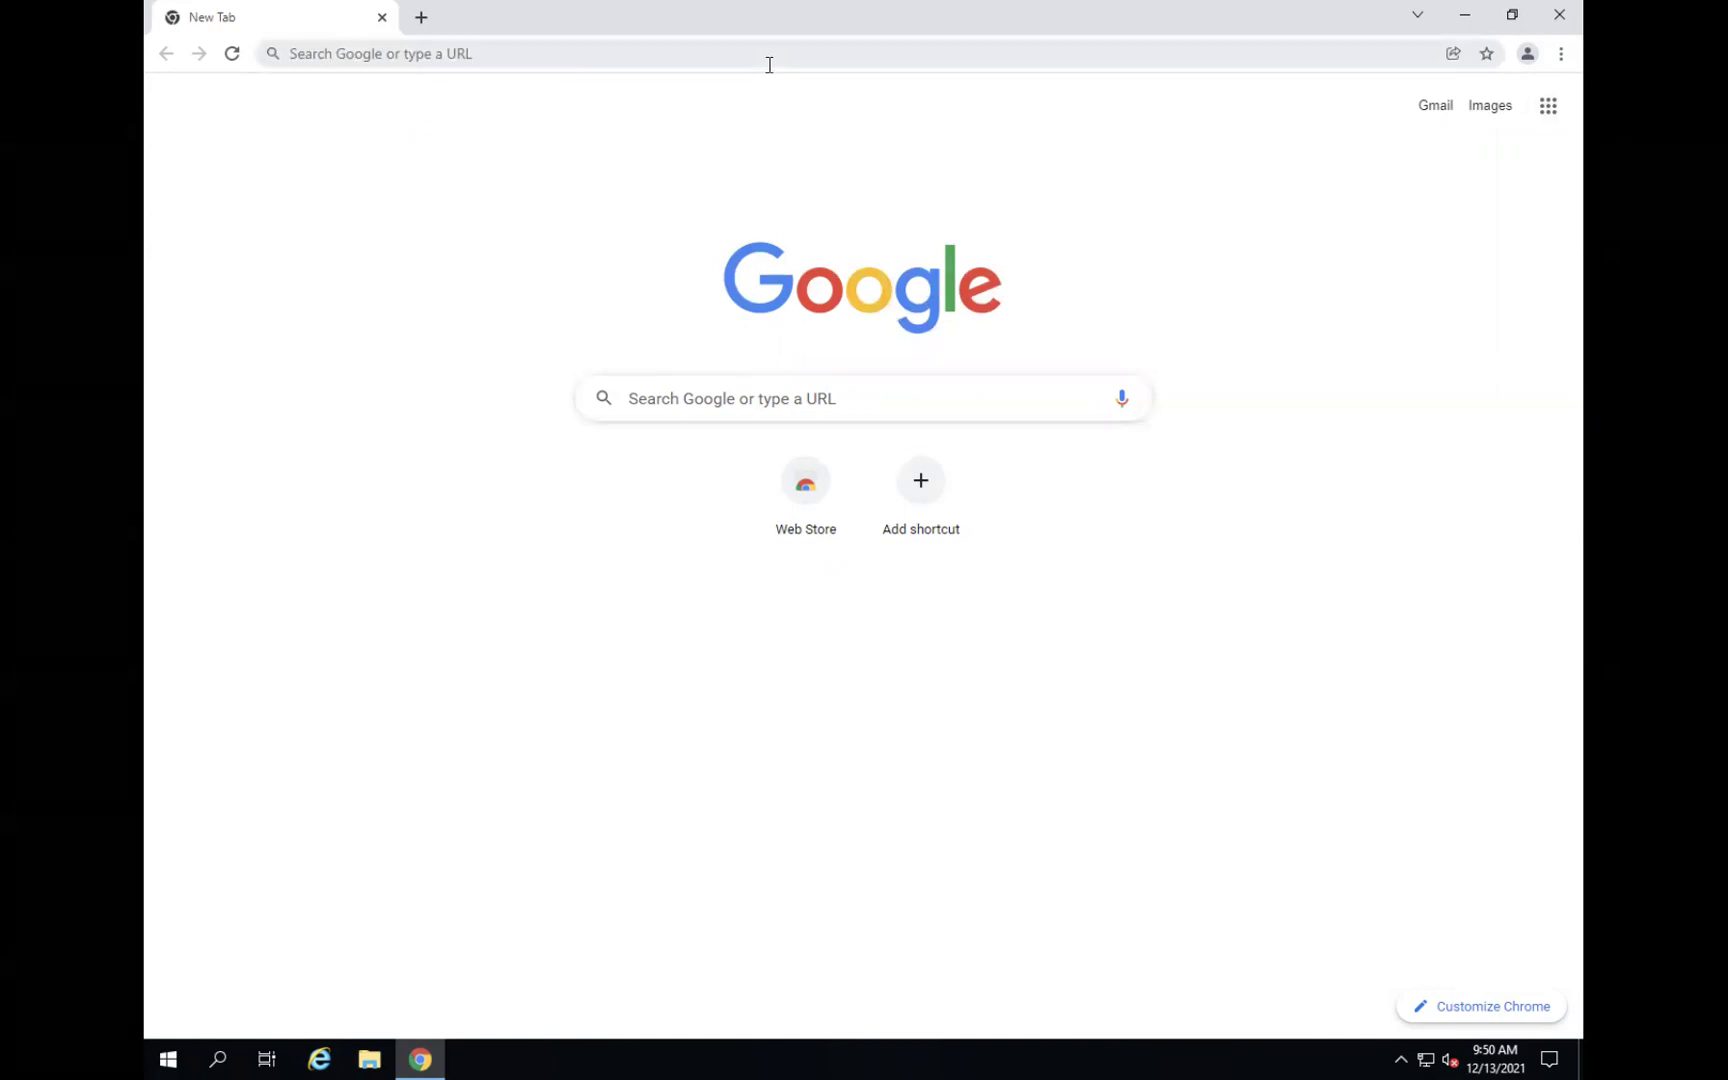
left_click(222, 1052)
Launch Event Viewer from an 'event' search, expand Windows Logs and enlarge the window.
type("event")
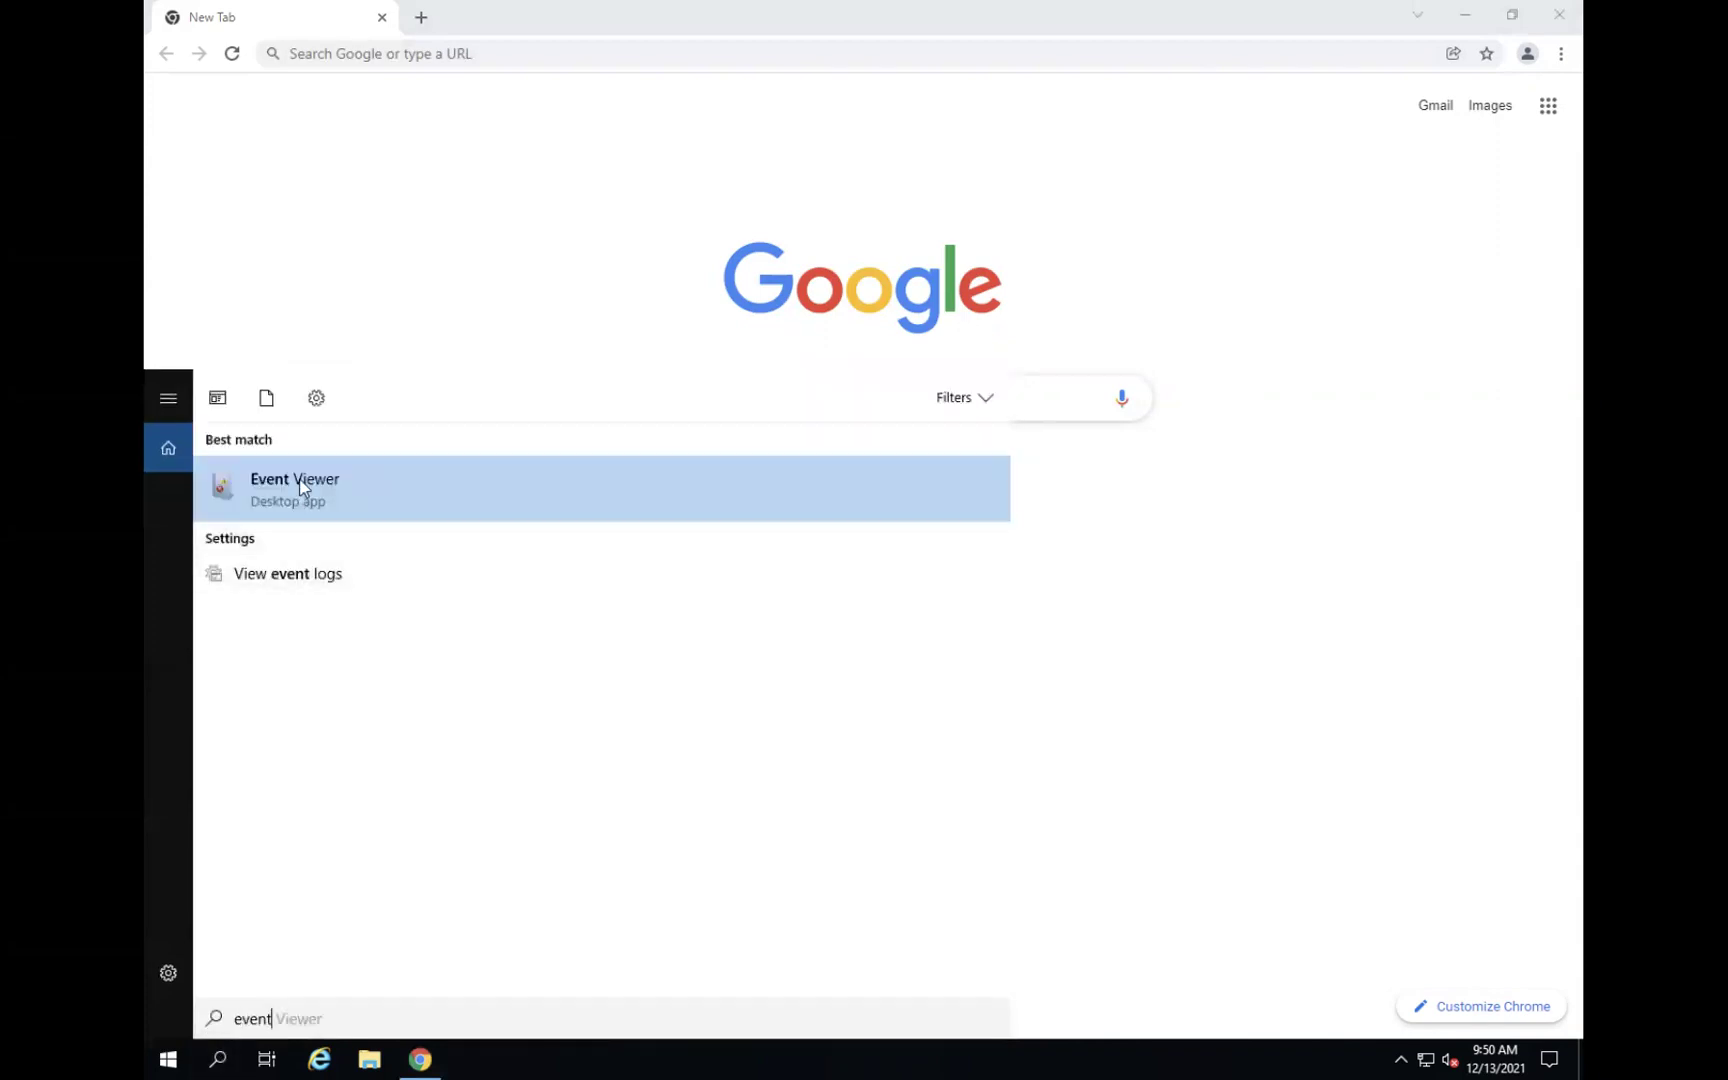
left_click(302, 487)
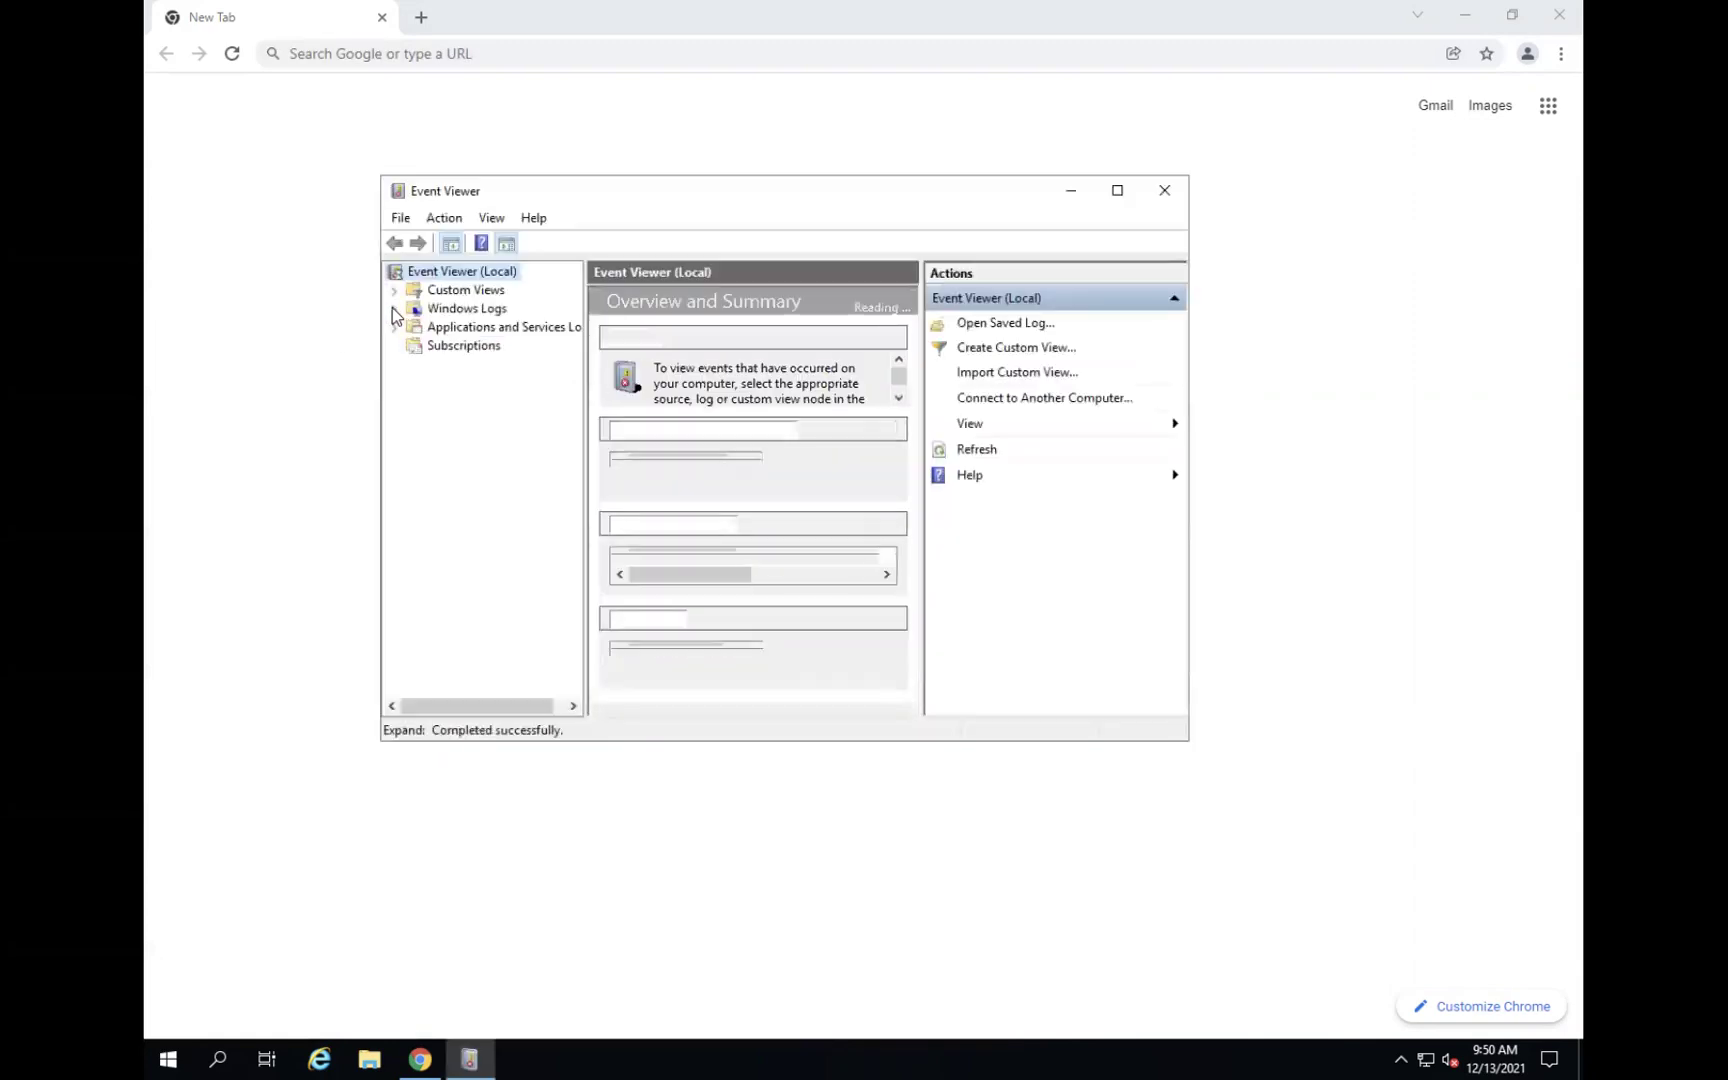
left_click(394, 309)
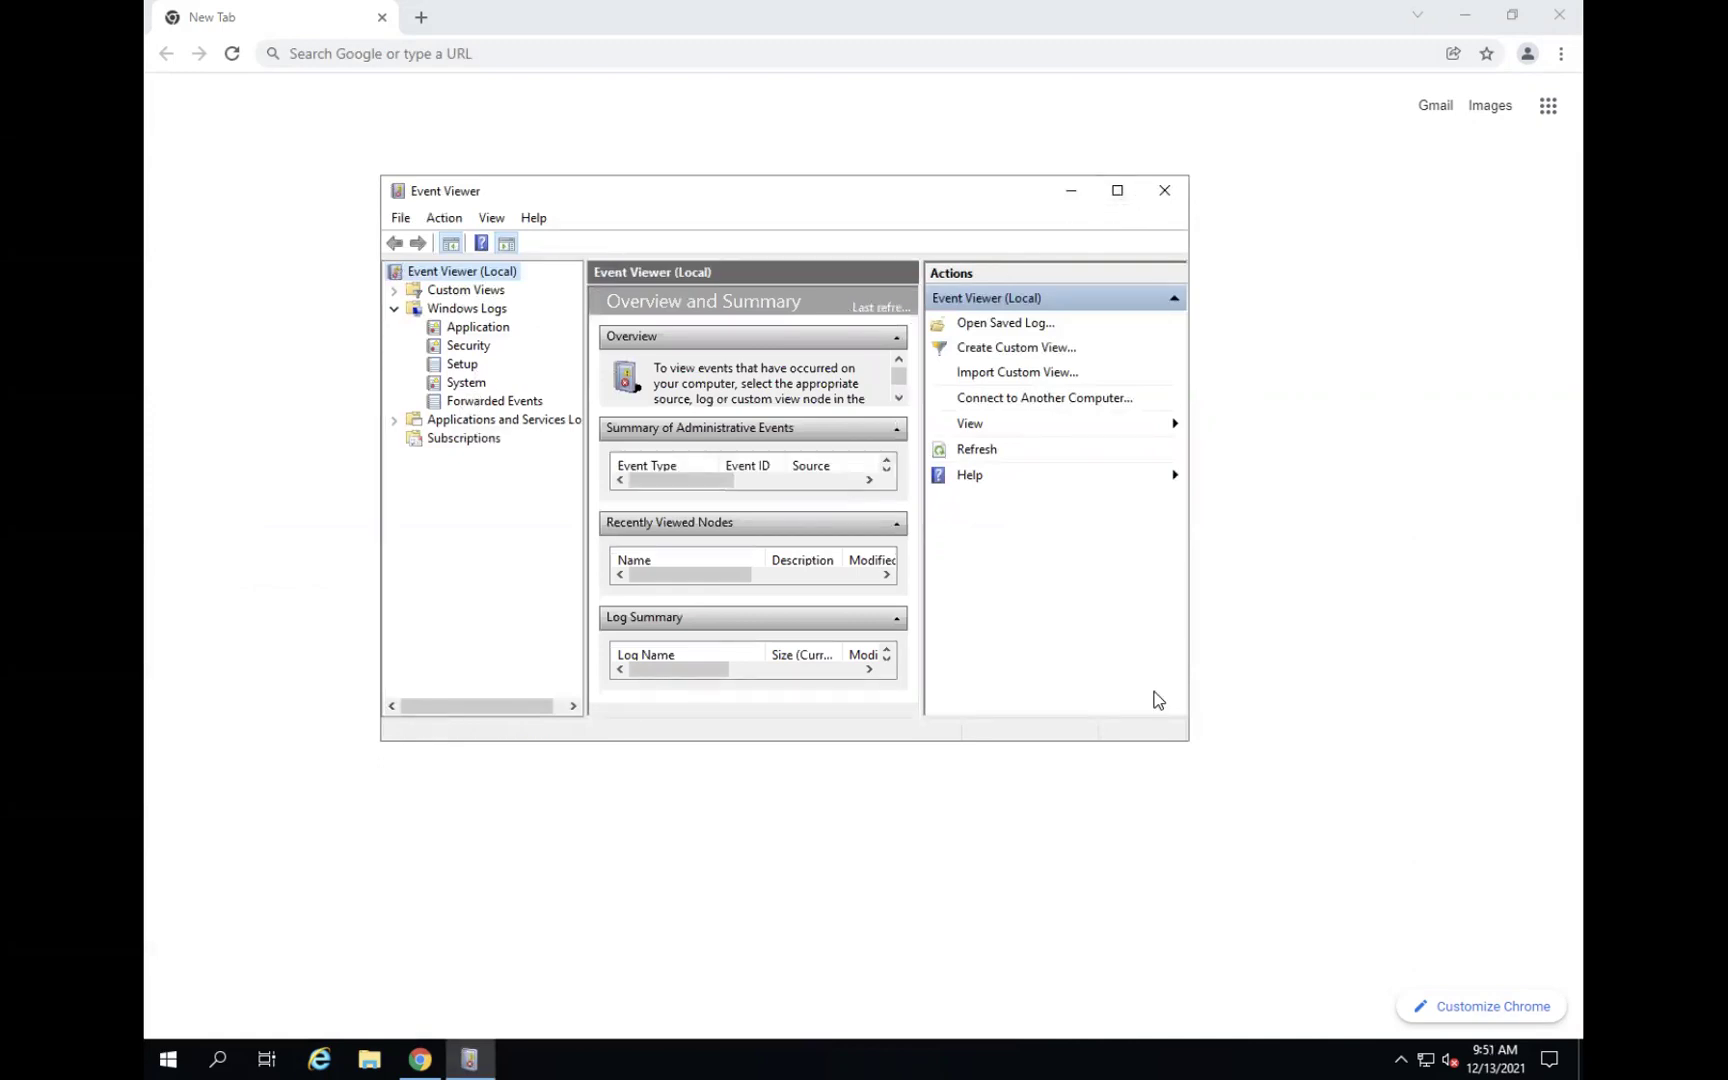
left_click_drag(1187, 741, 1446, 855)
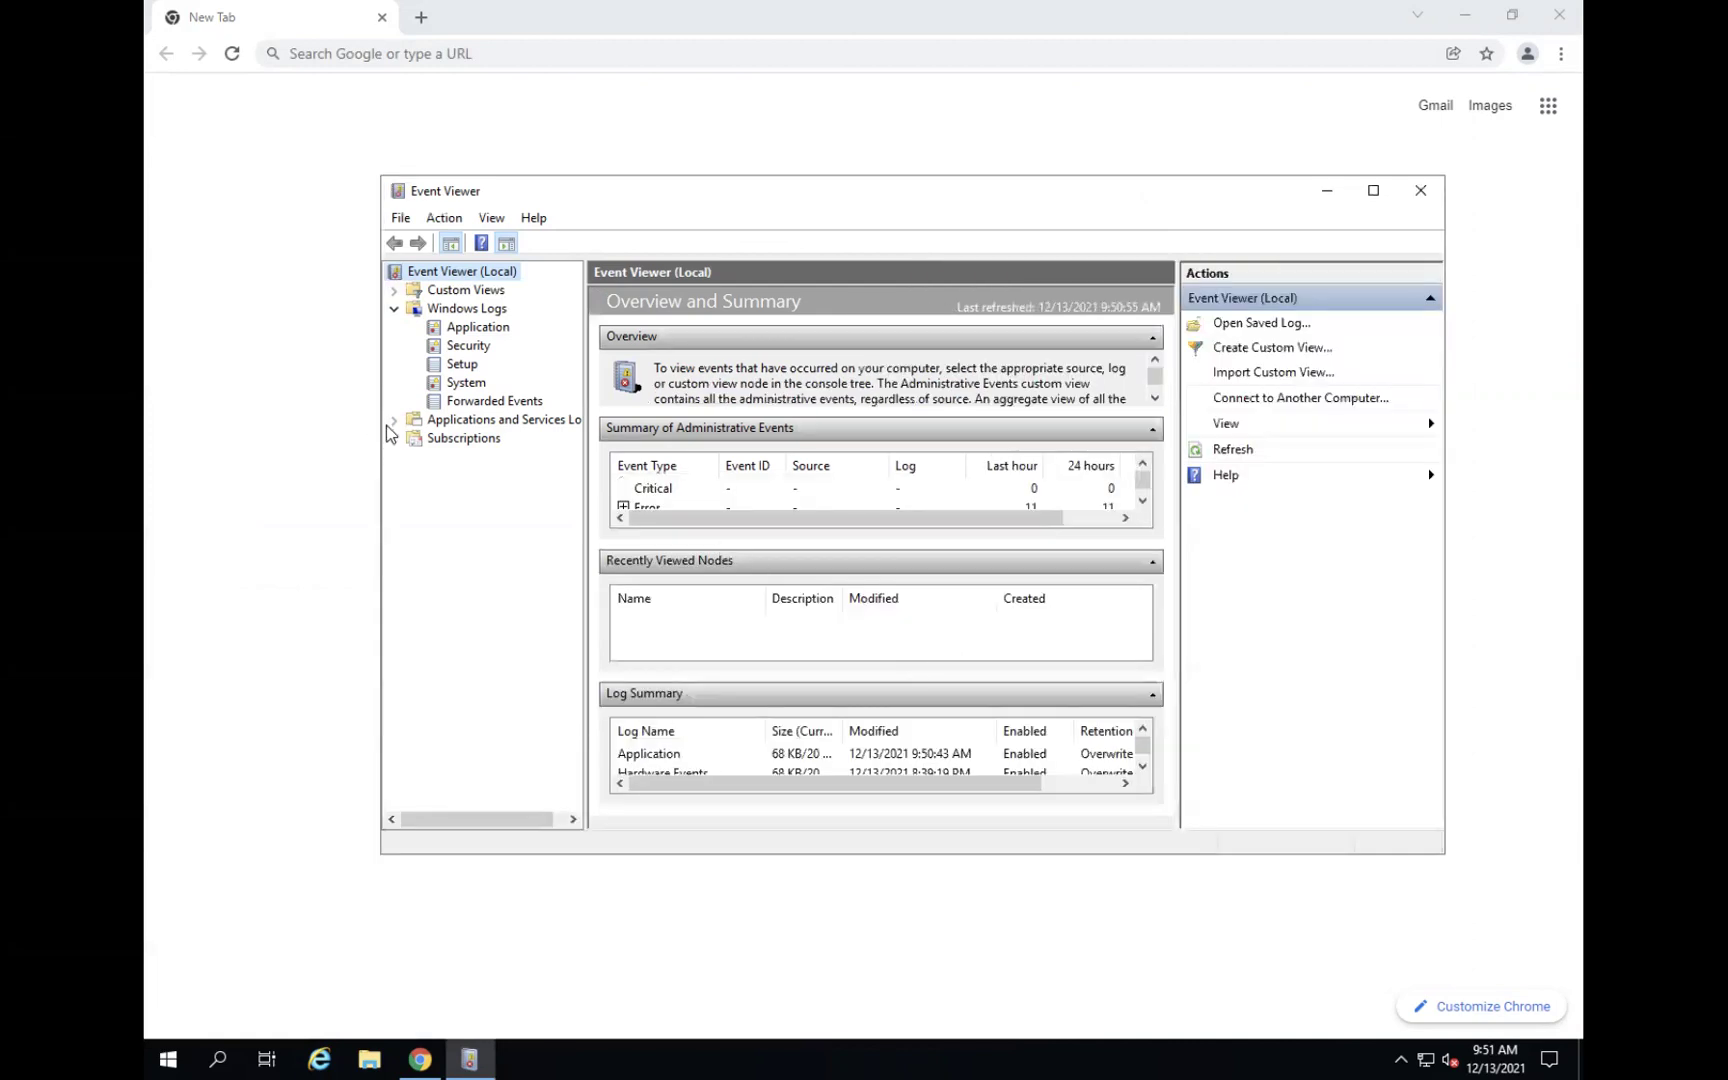
Expand Applications and Services Logs > Microsoft > Windows and widen the tree pane to browse the log folders.
left_click(393, 420)
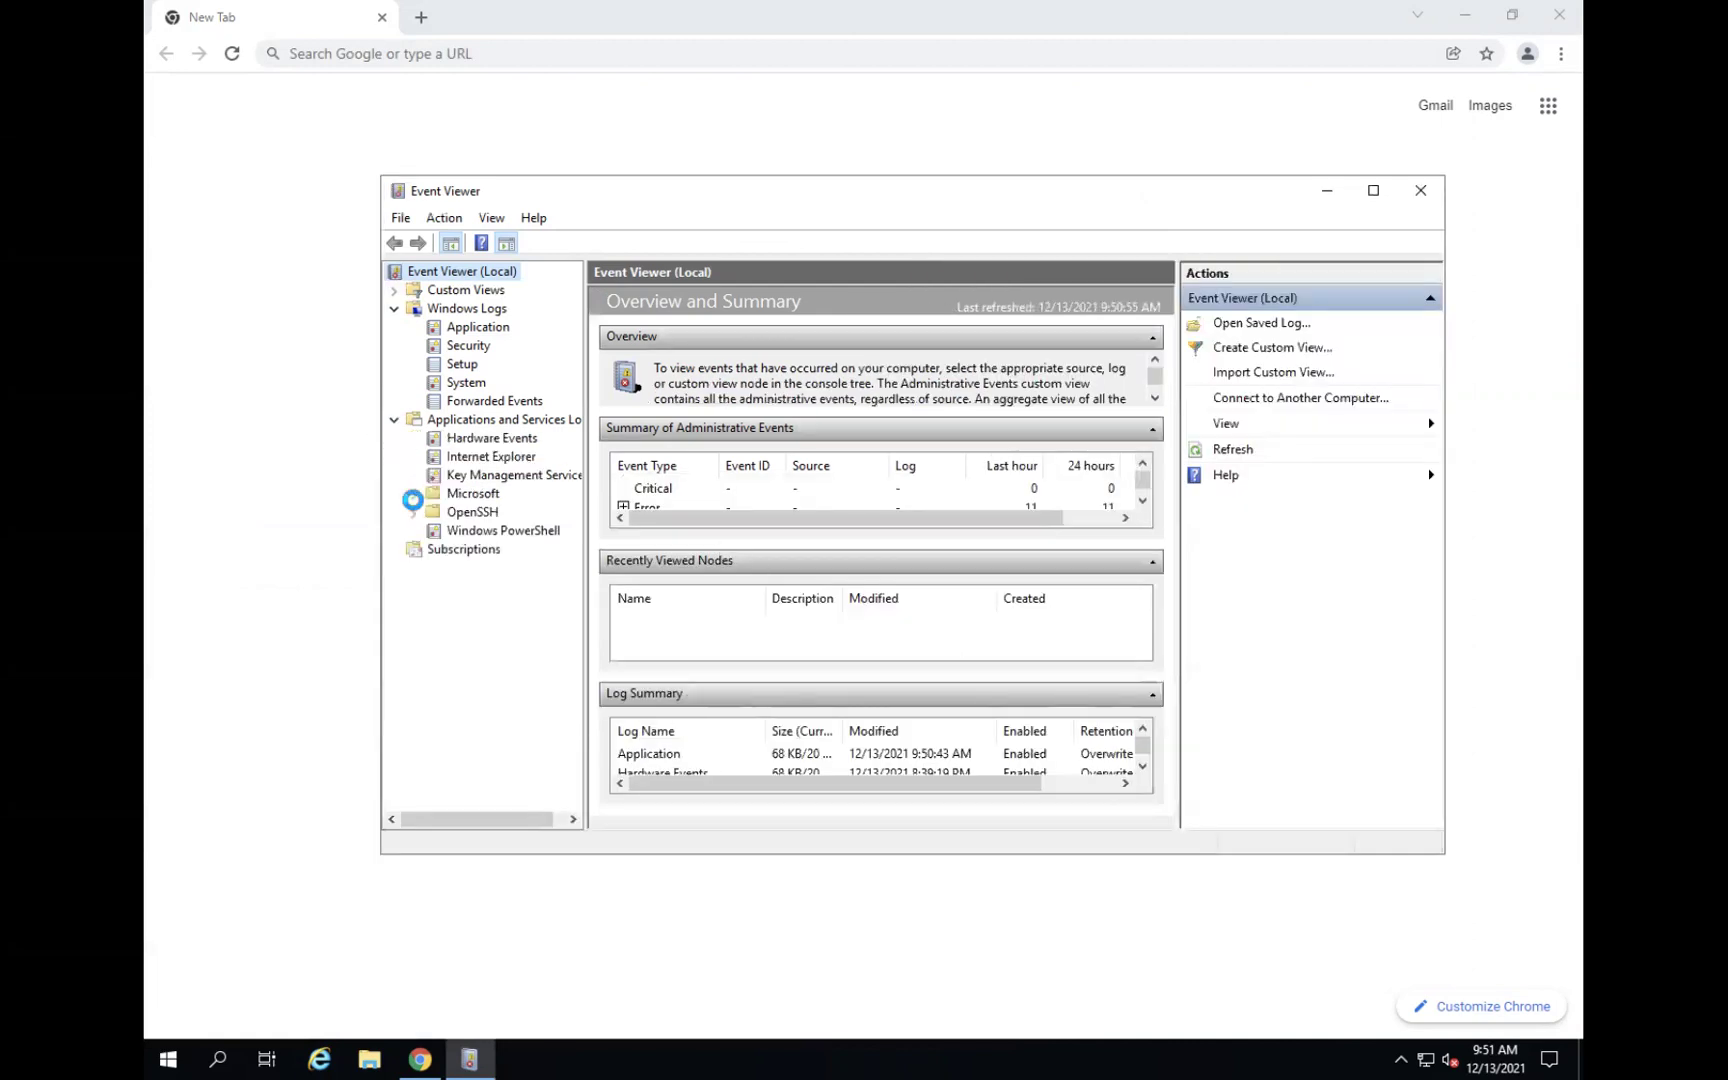
left_click(413, 495)
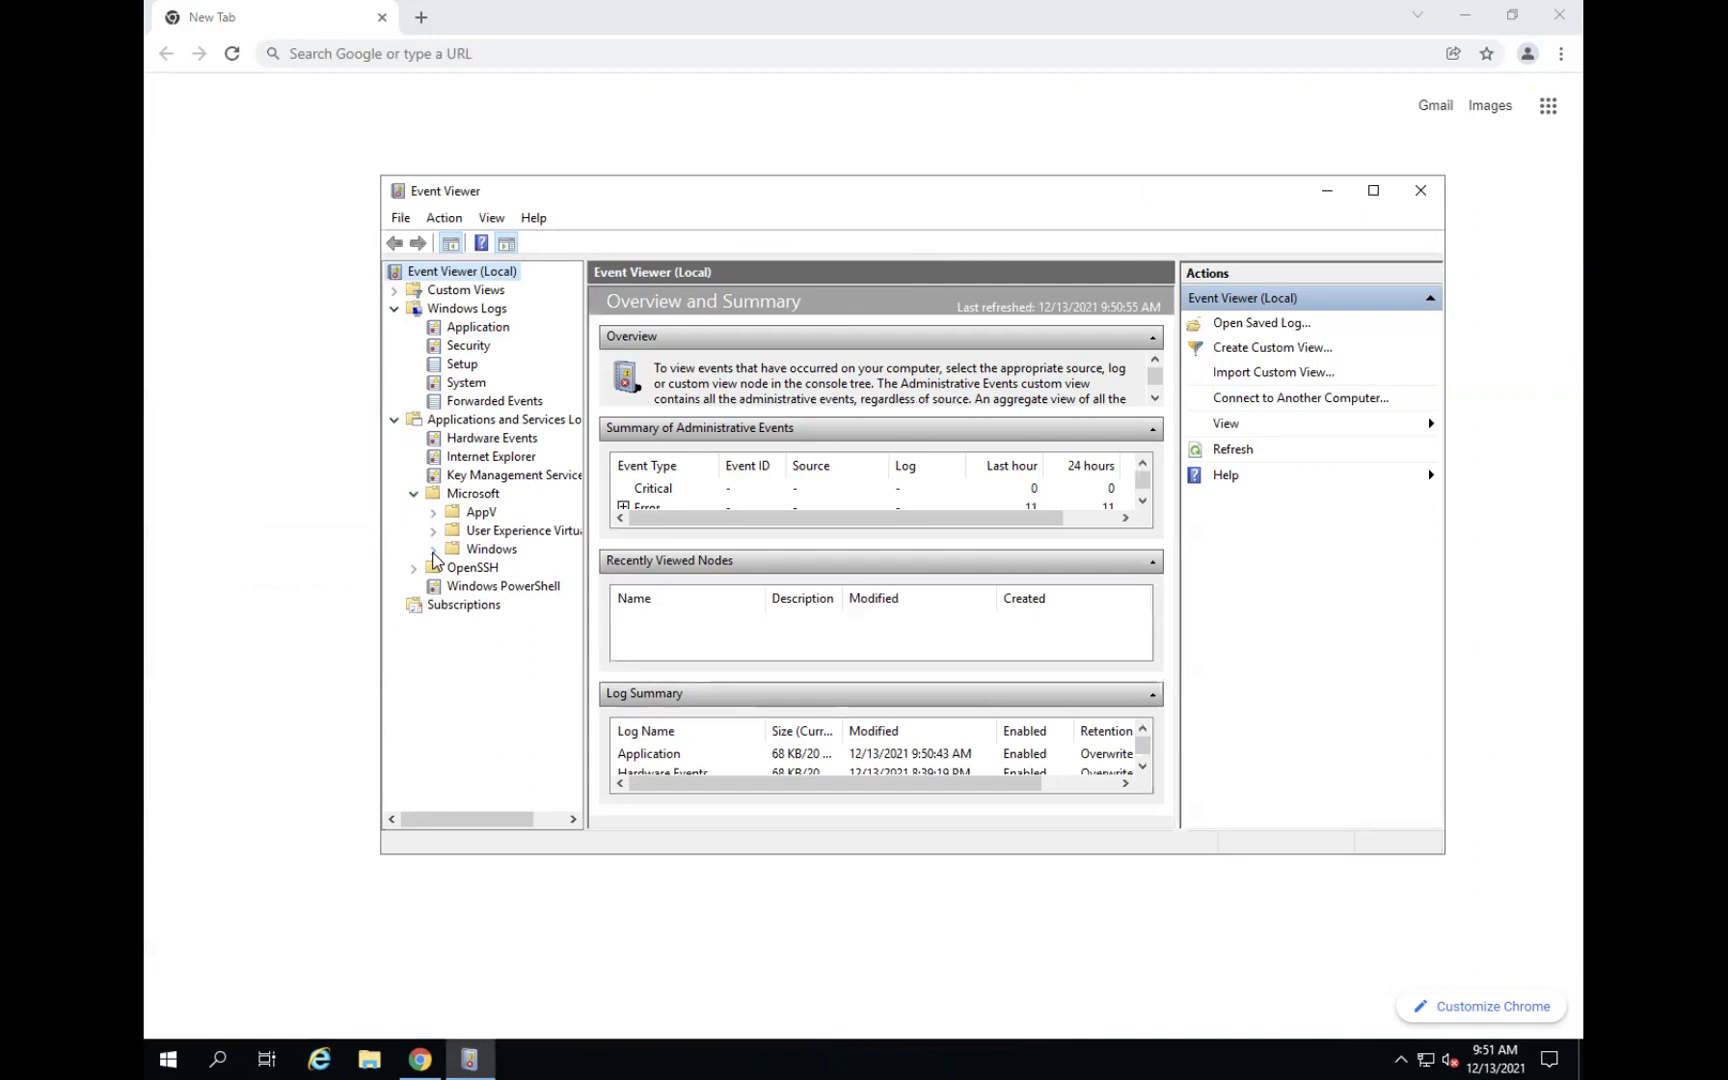
left_click(433, 549)
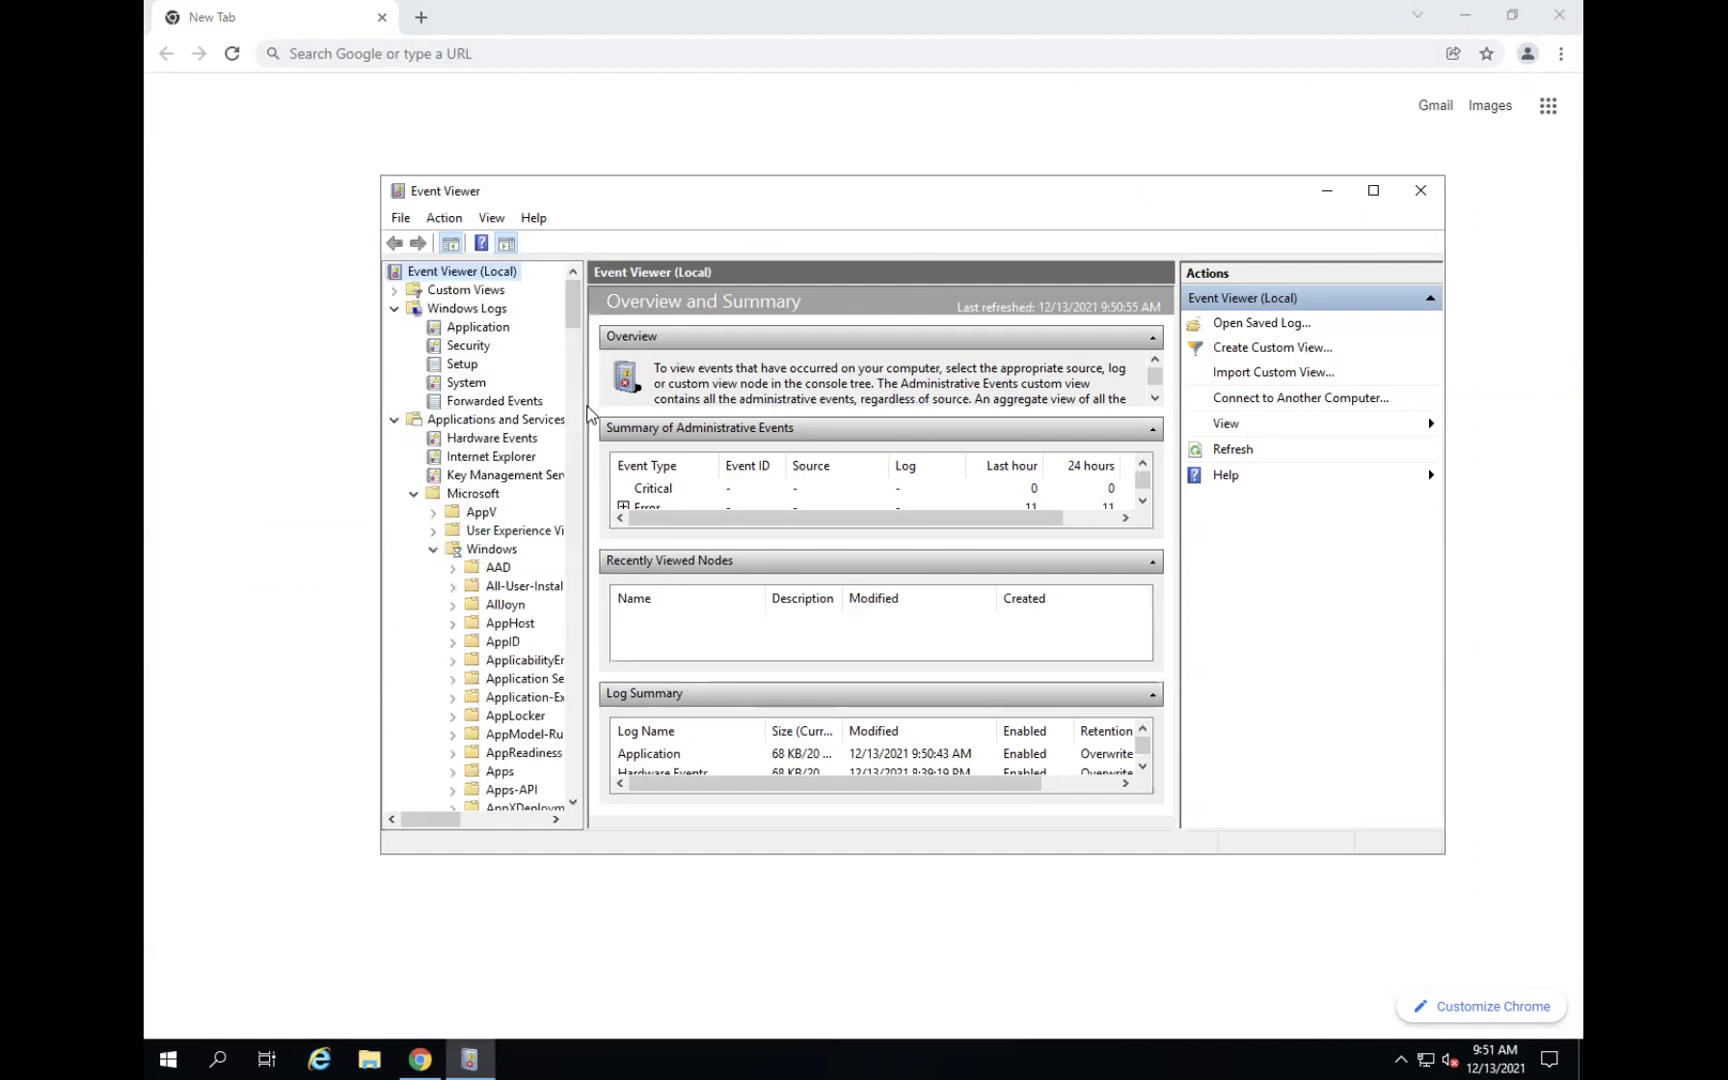
left_click_drag(584, 409, 676, 428)
scroll(489, 557, "down", 12)
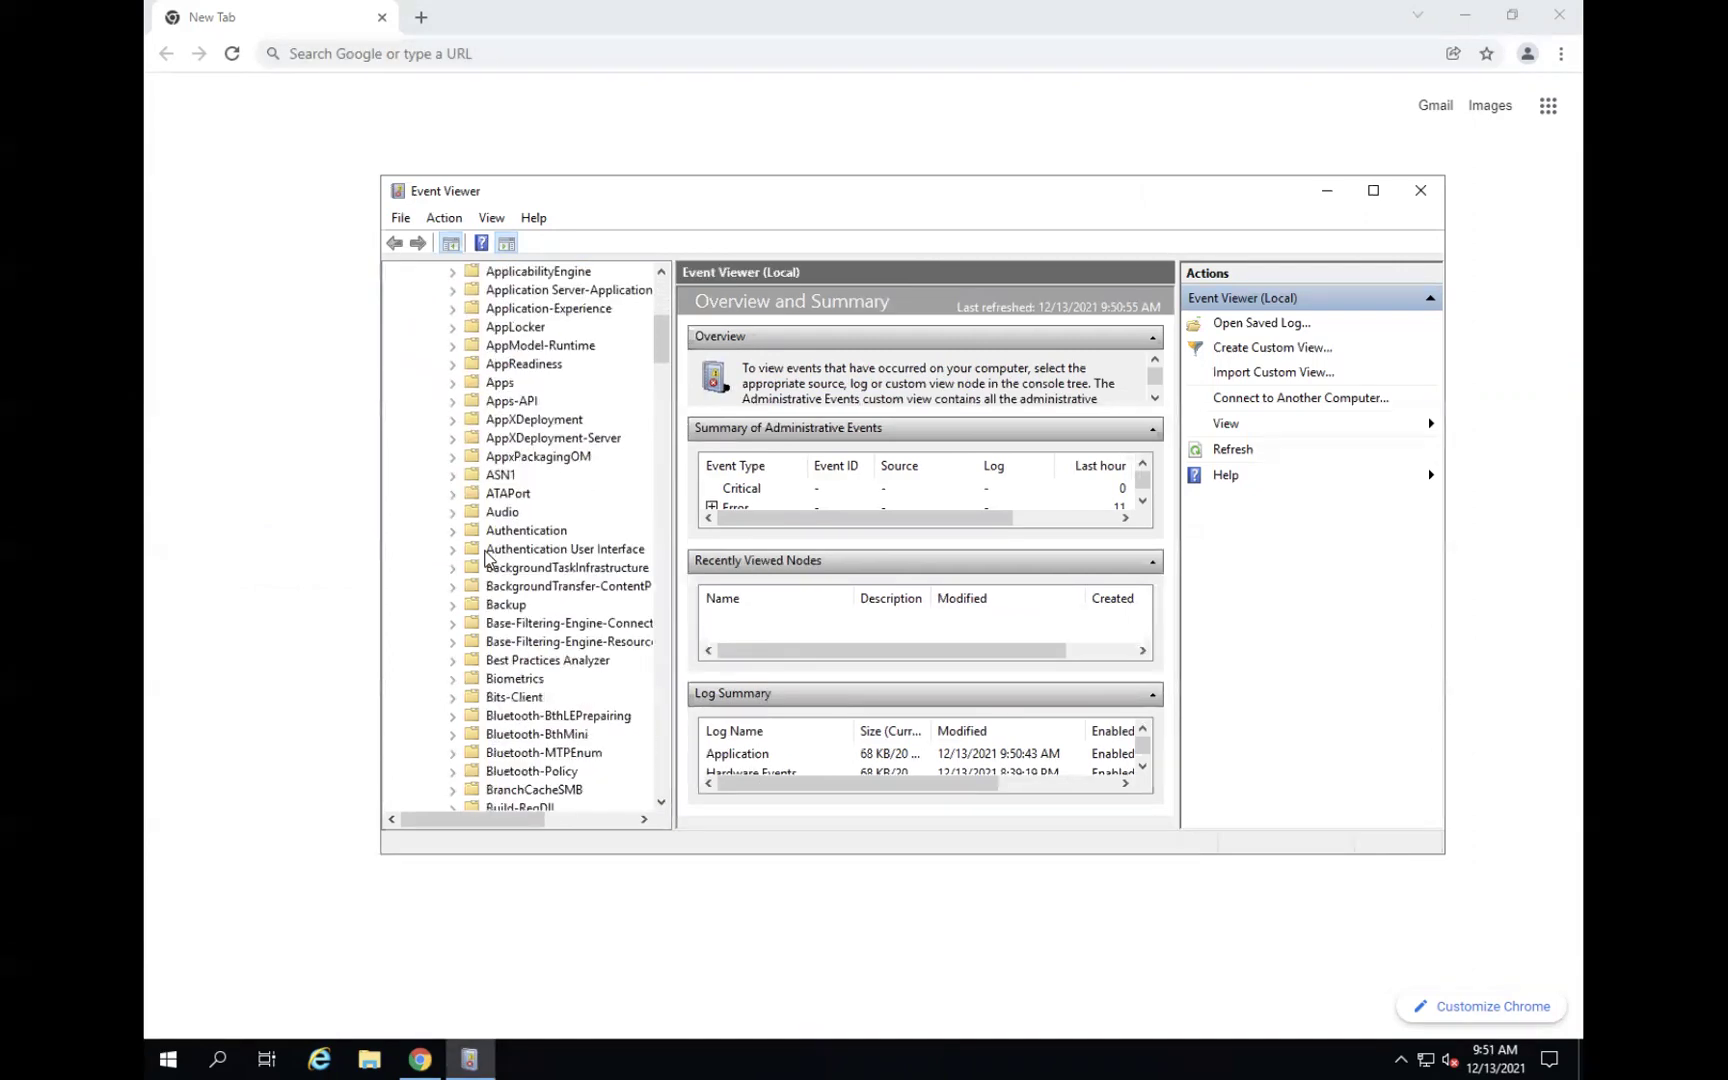
scroll(489, 557, "down", 20)
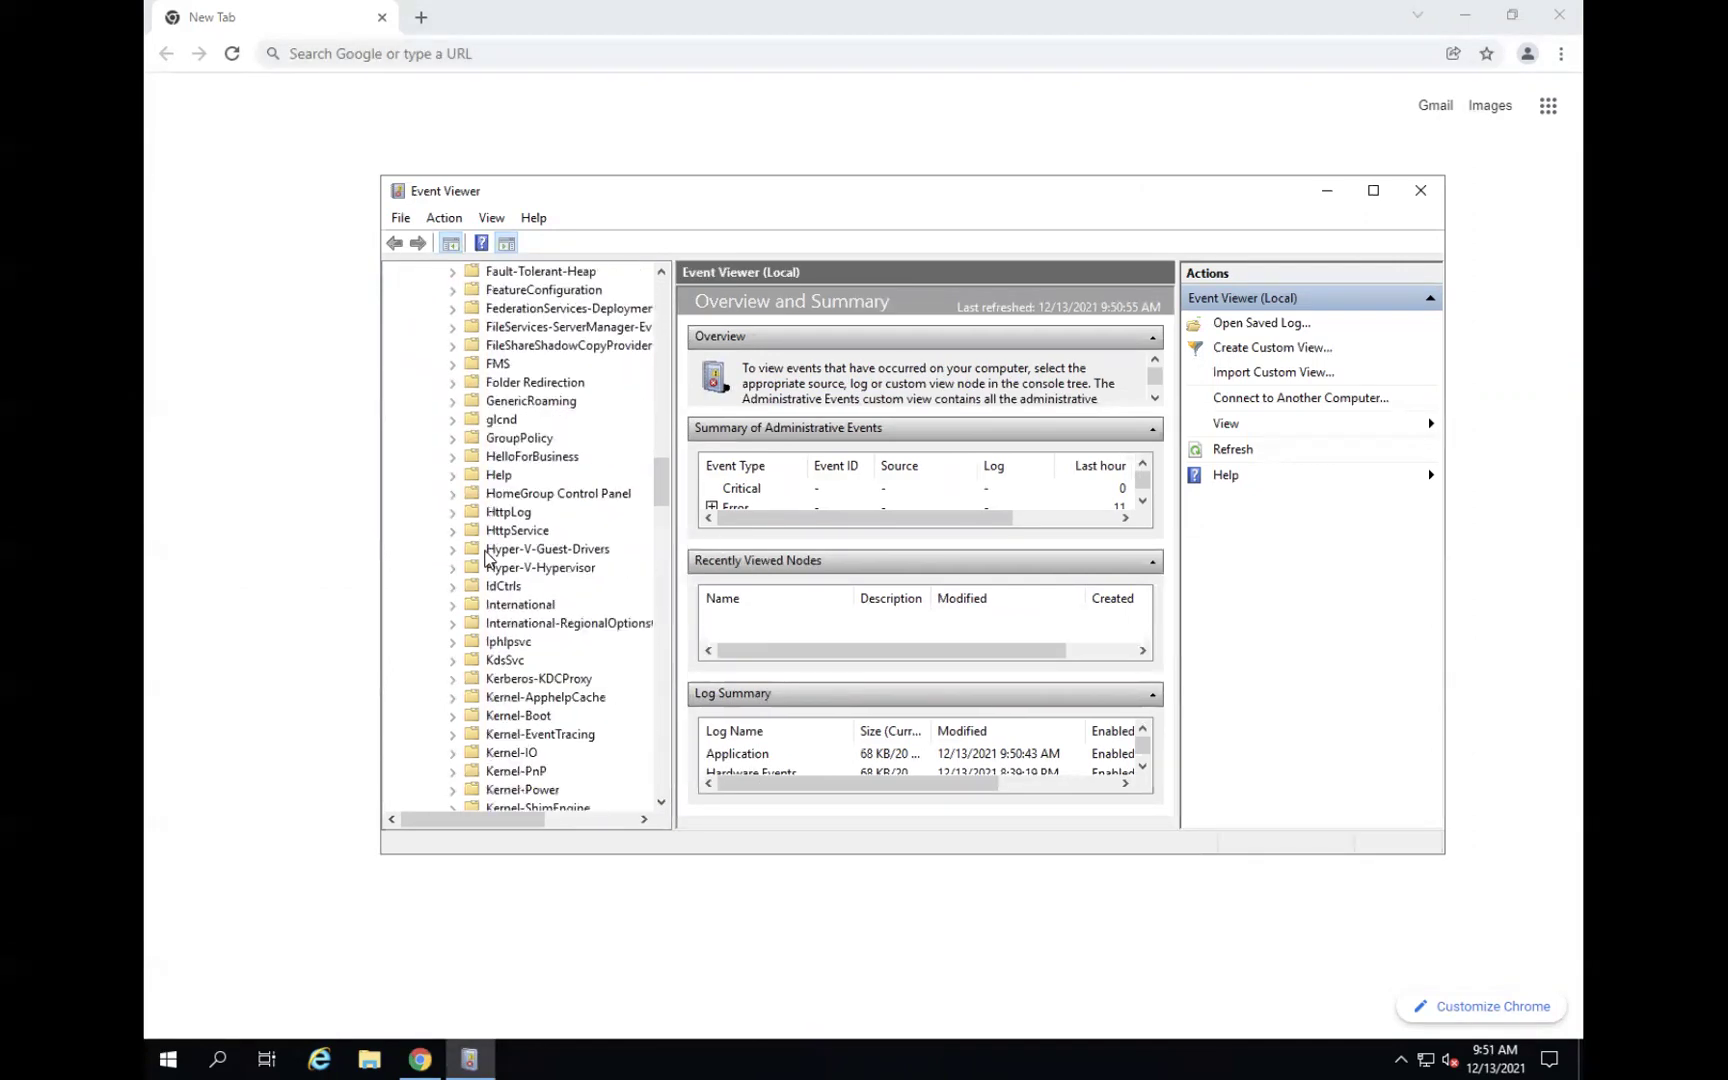
scroll(489, 557, "down", 20)
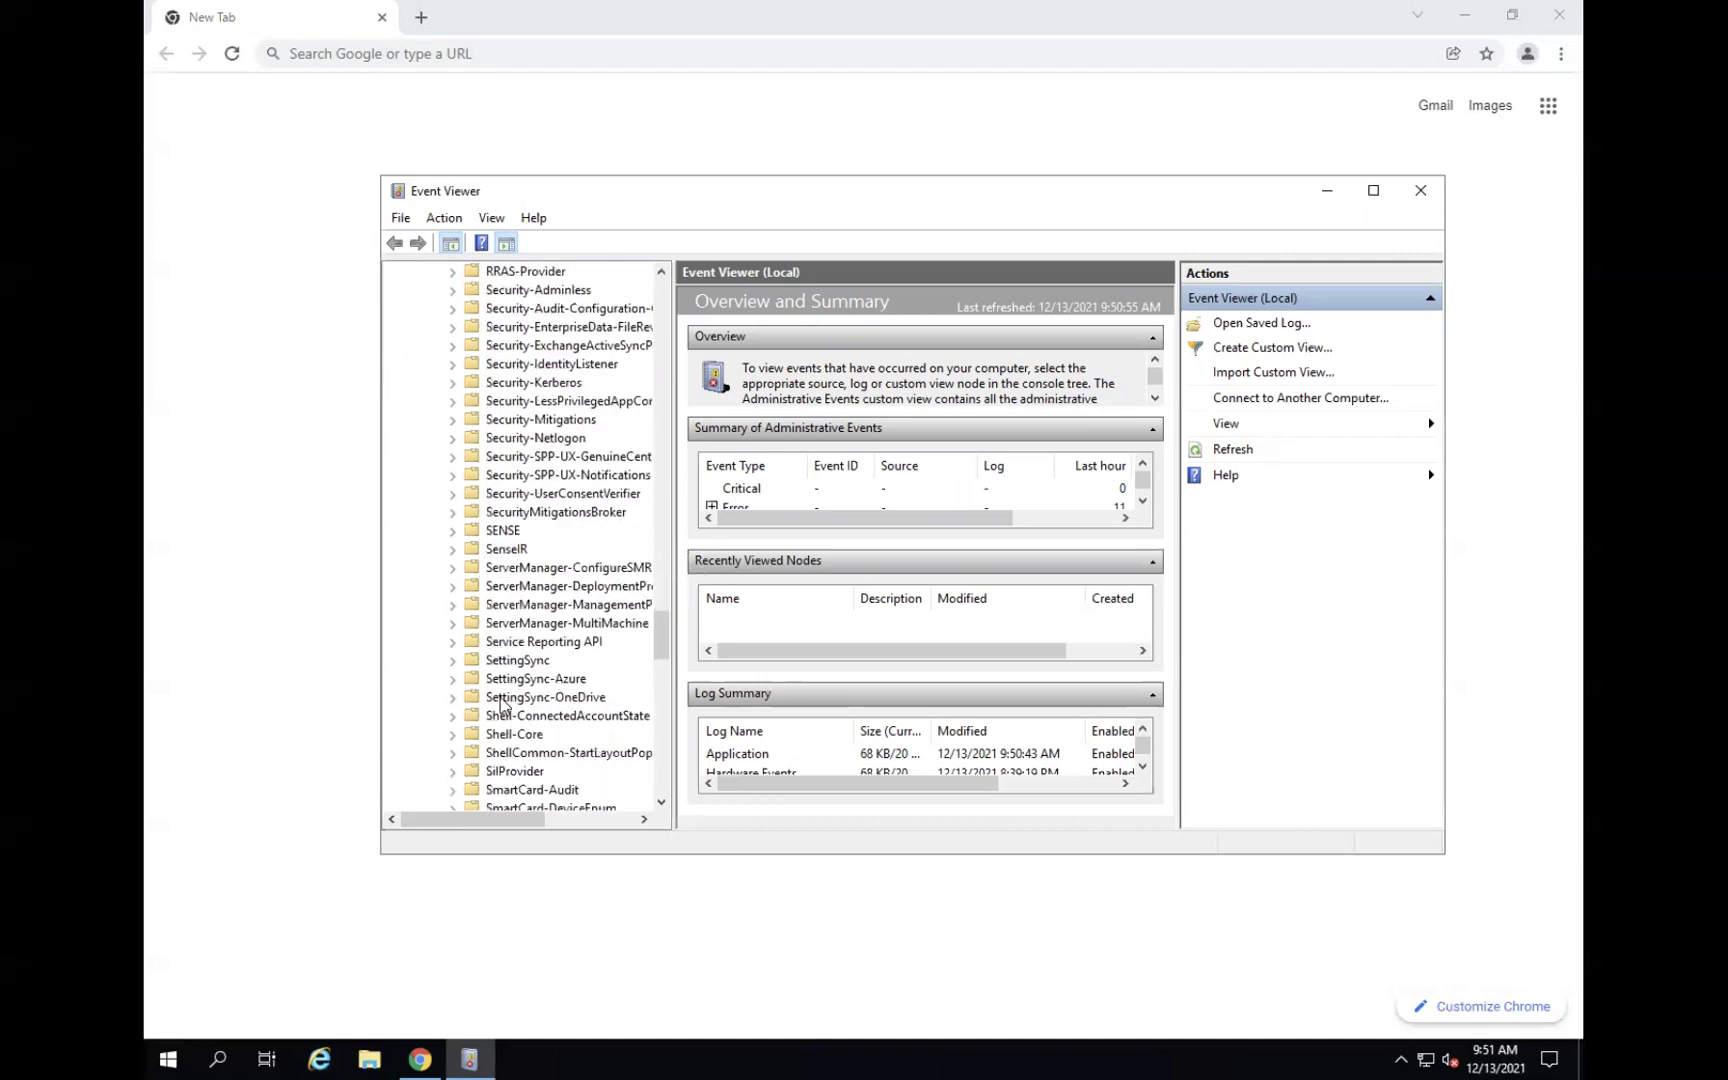
scroll(503, 705, "down", 4)
scroll(503, 705, "down", 4)
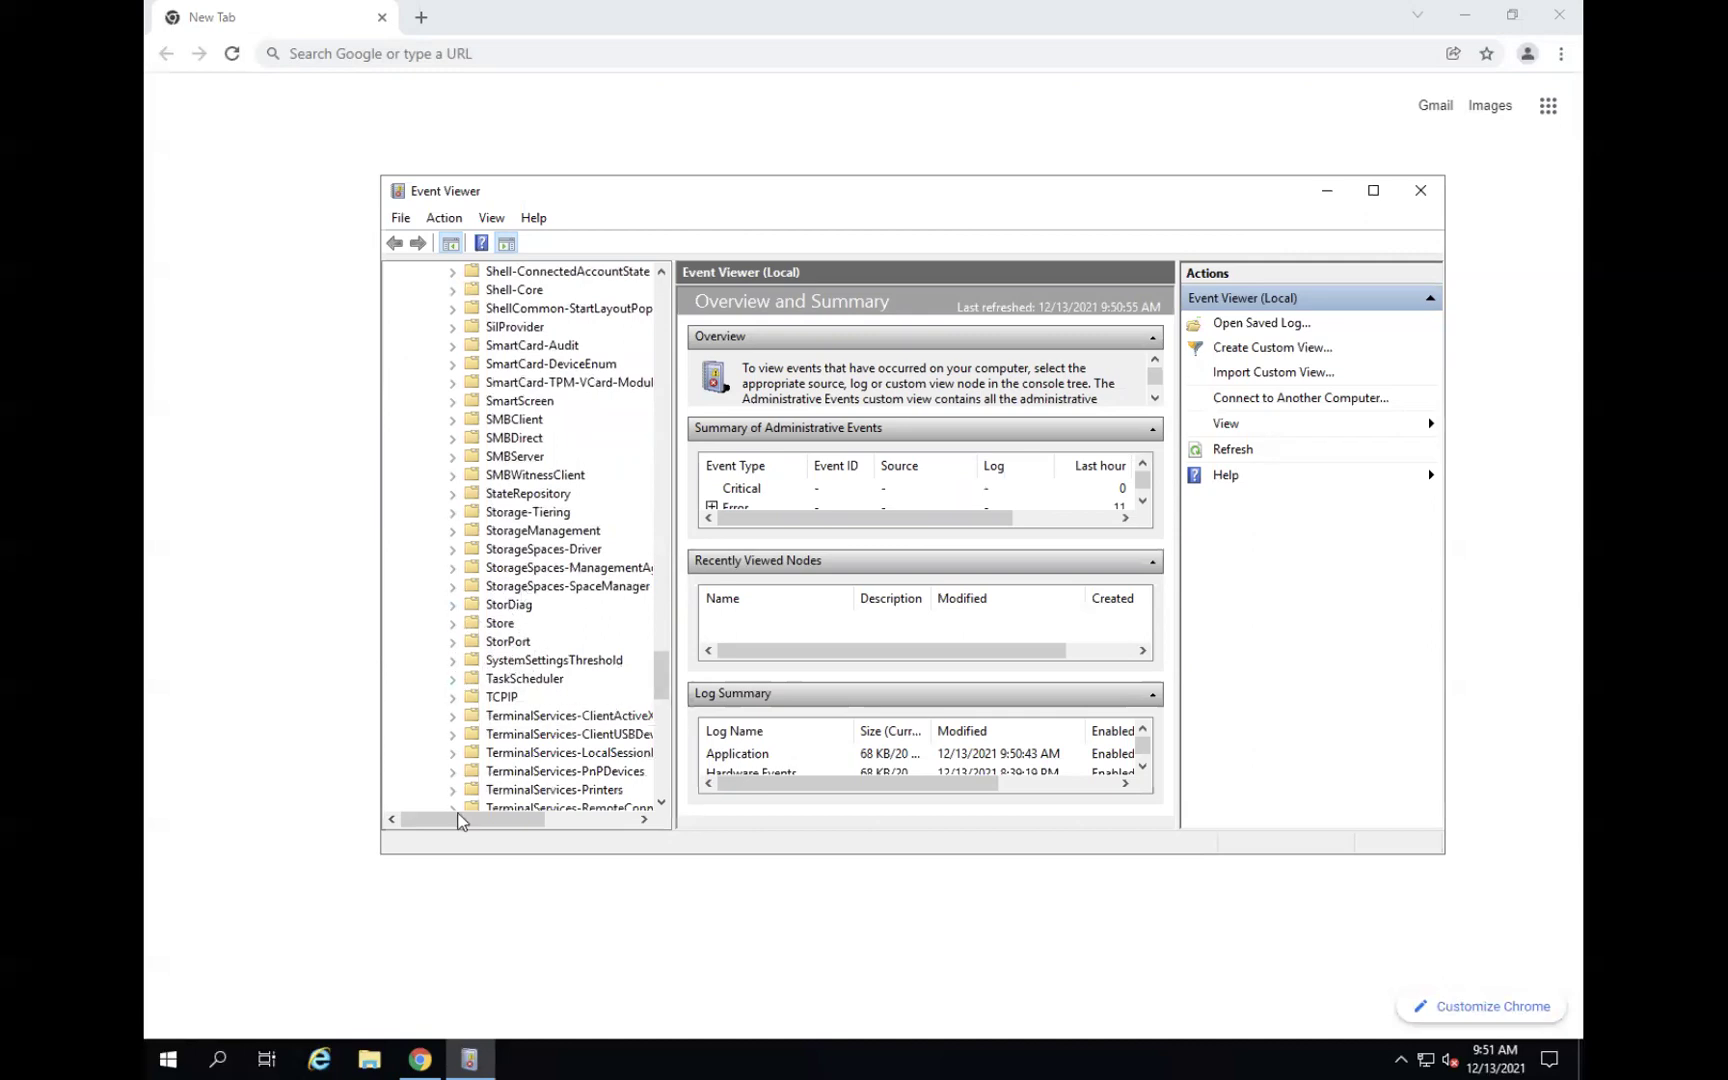
Search the web for 'sysmon windows' in Chrome.
left_click(420, 1057)
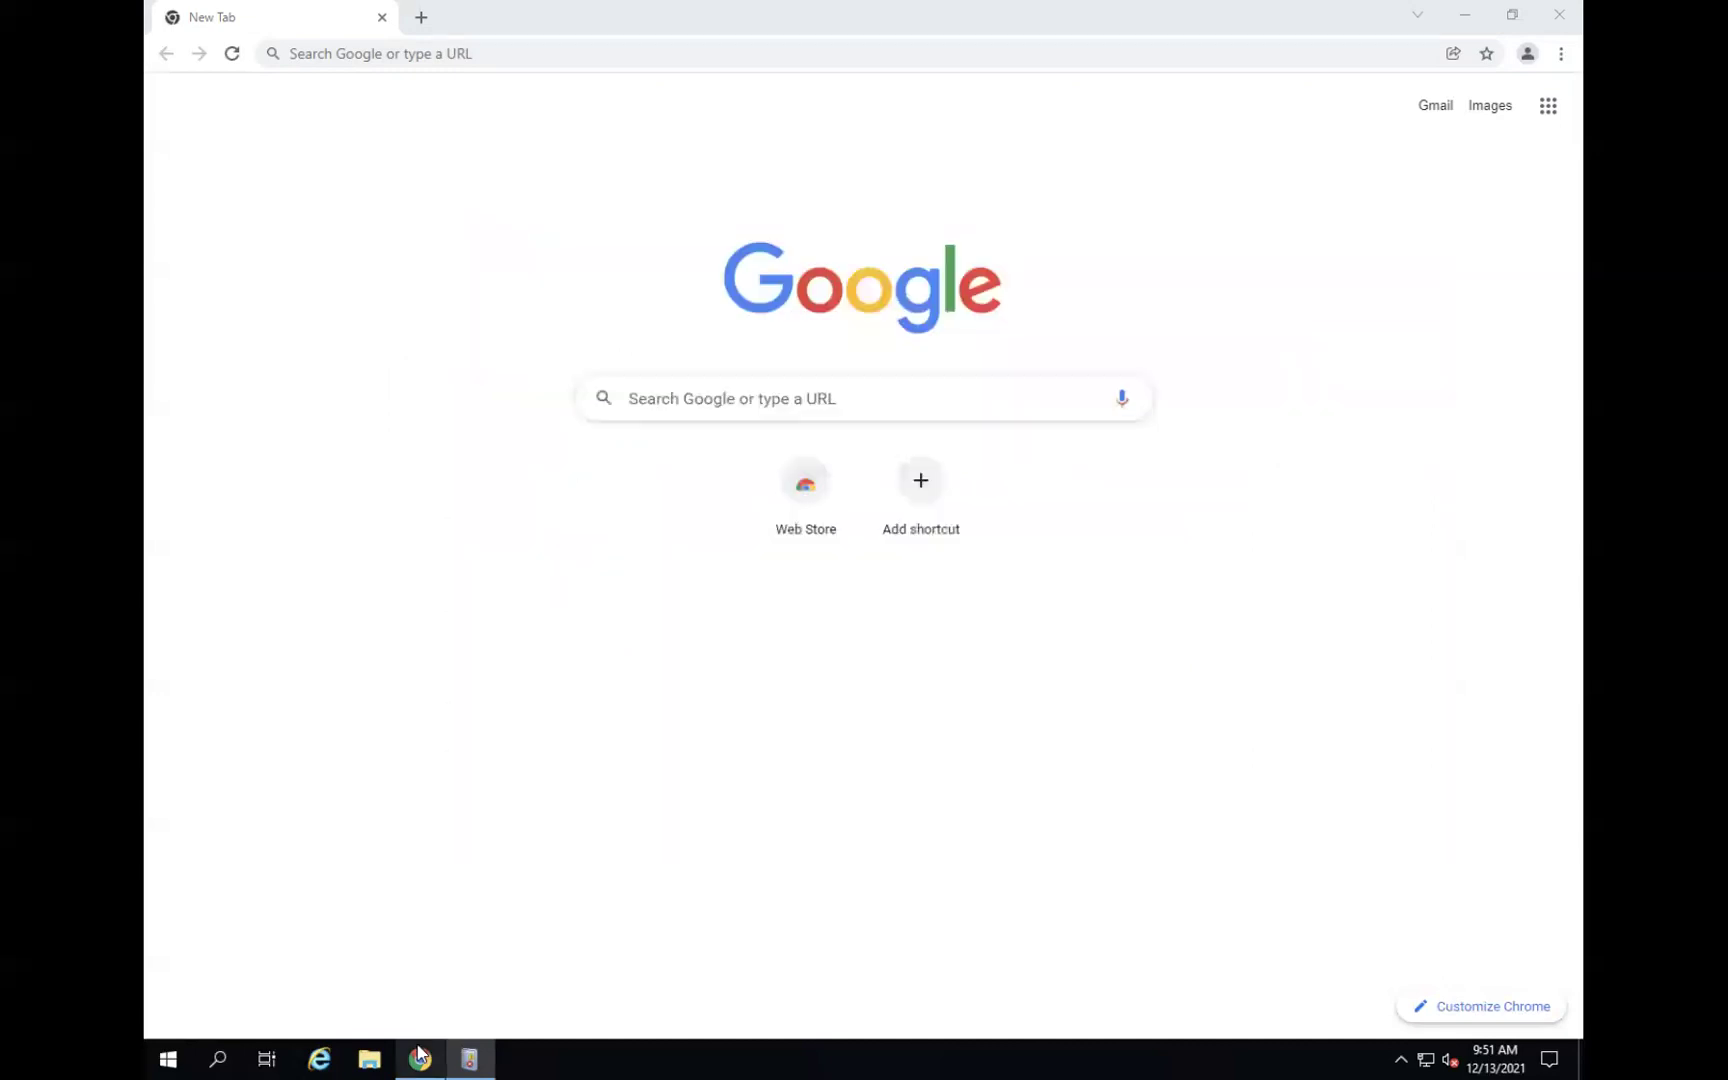
left_click(450, 55)
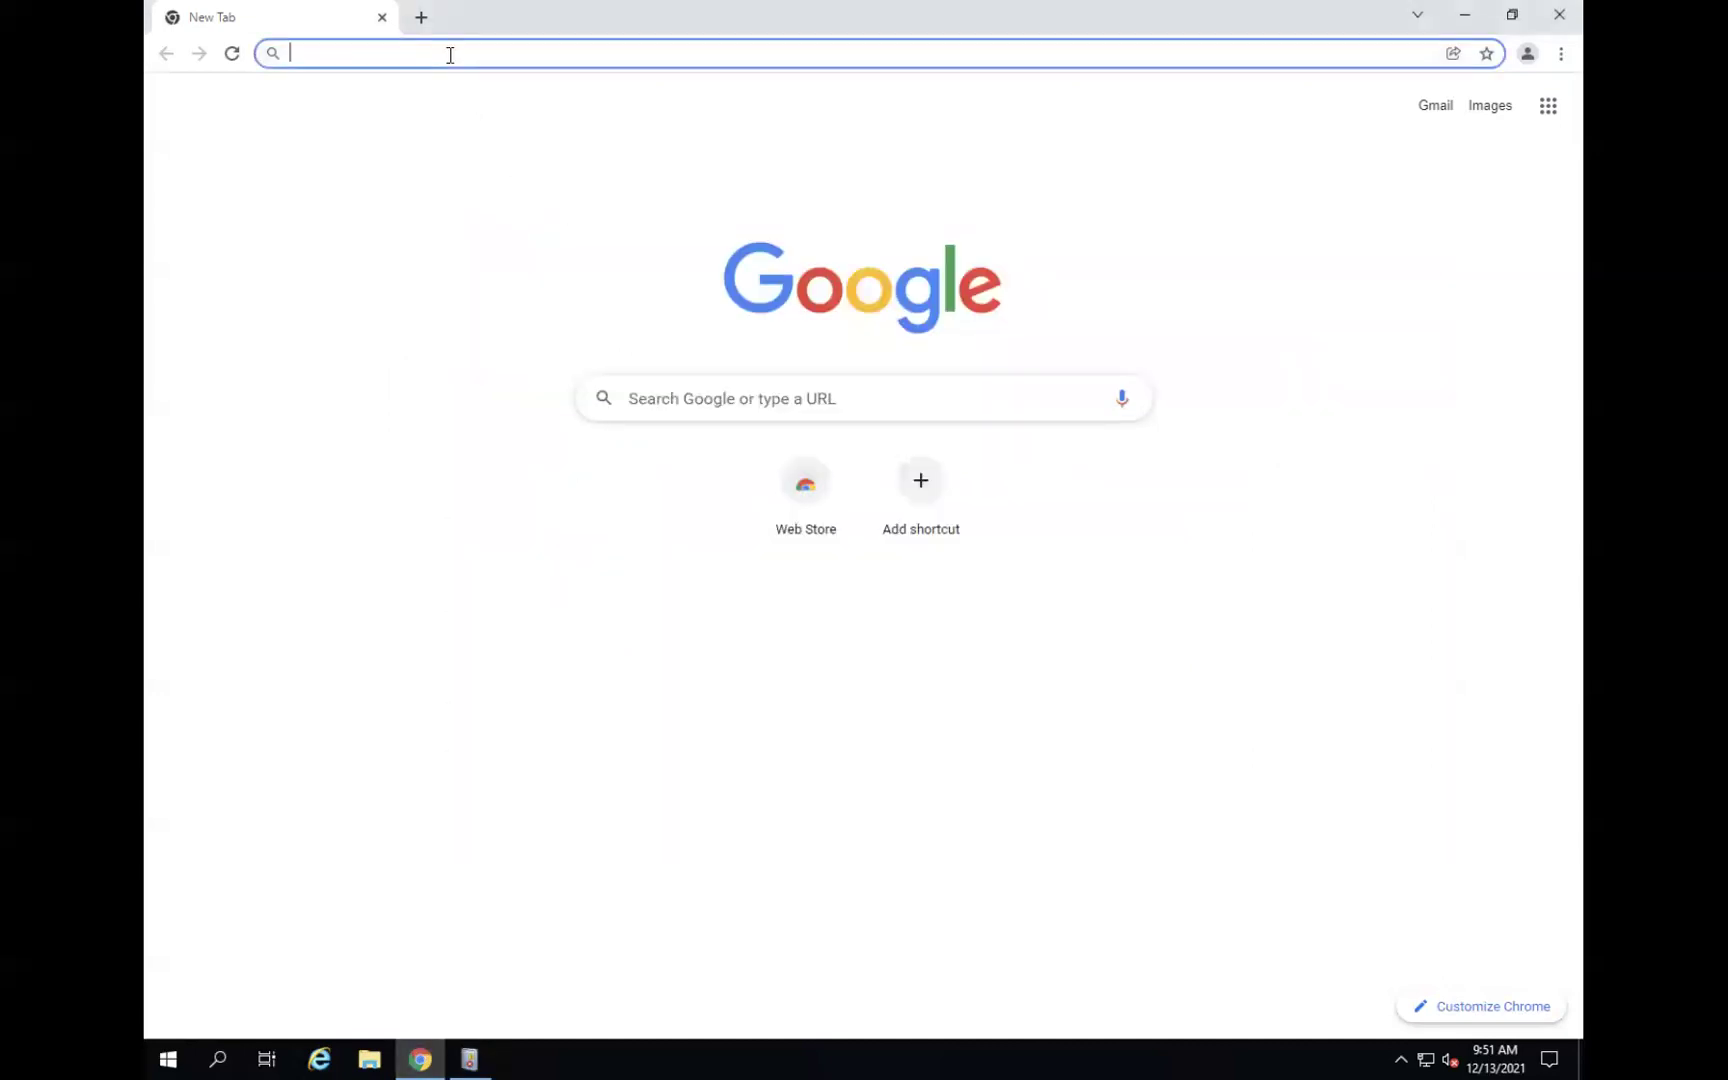
type("syso")
key("BackSpace")
type("mon windows")
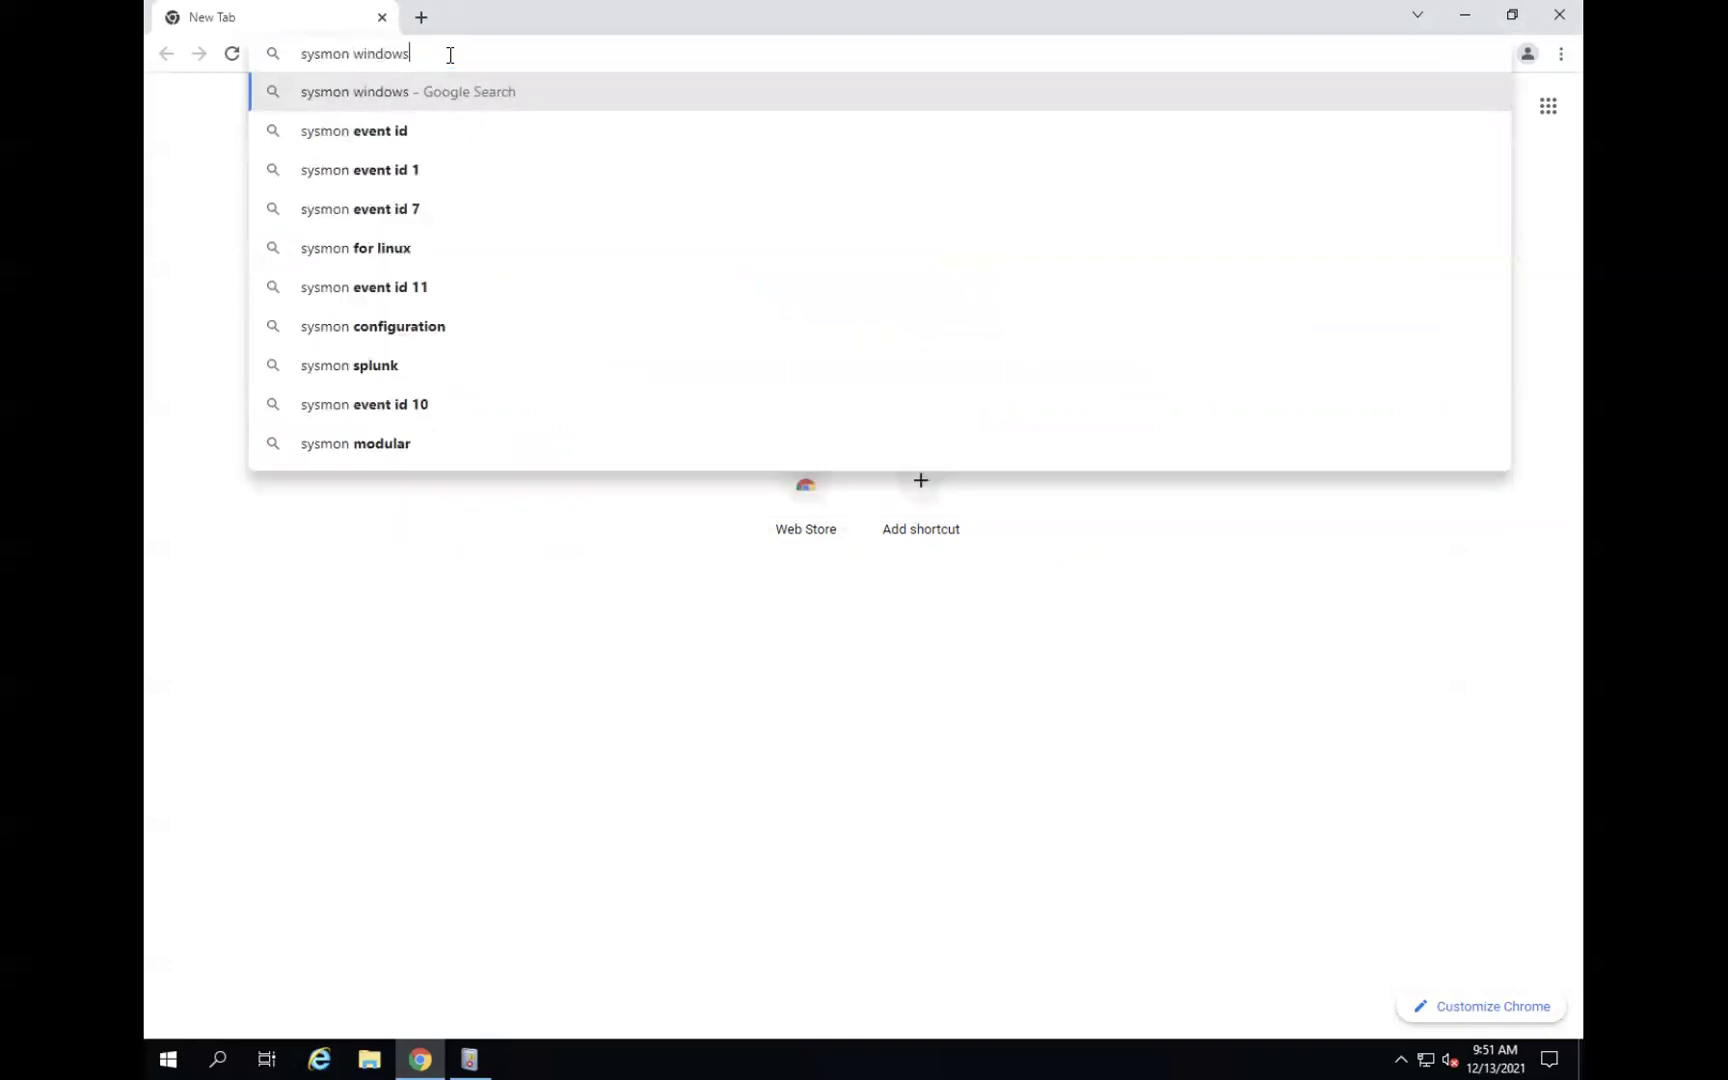
key("Return")
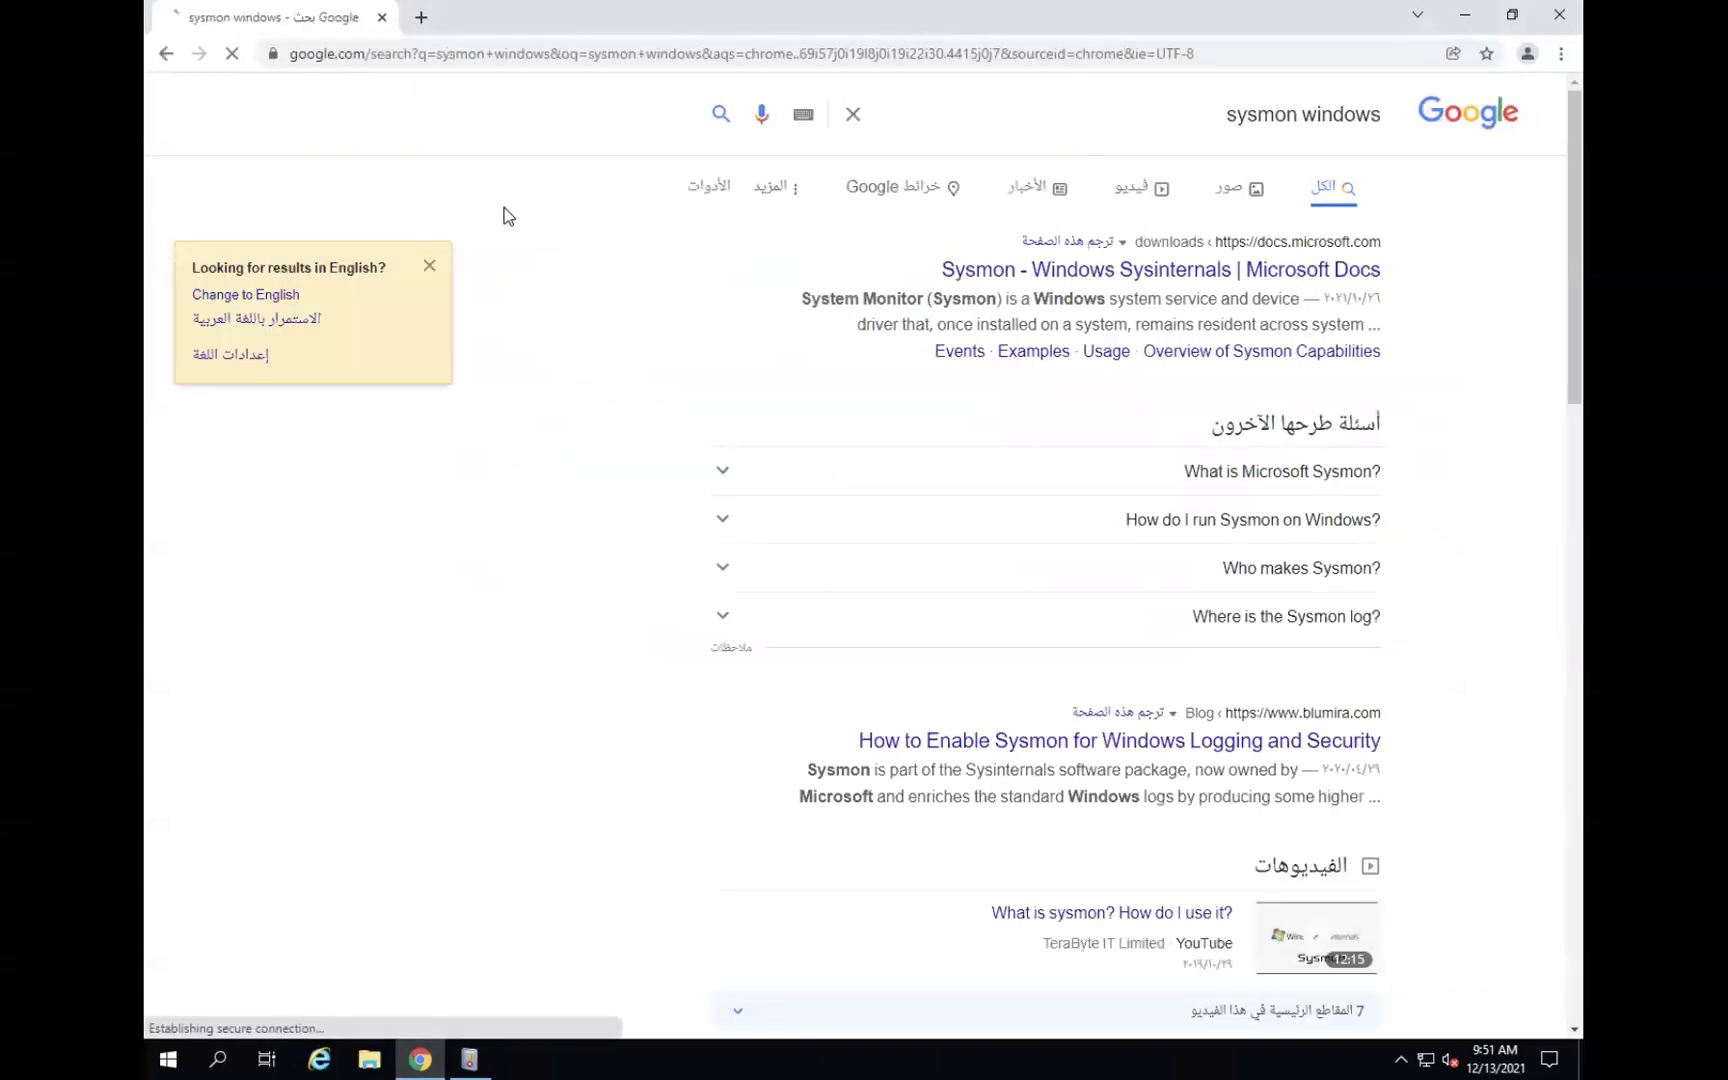
Open the Microsoft Docs Sysmon v13.30 page and download Sysmon.zip.
left_click(1033, 275)
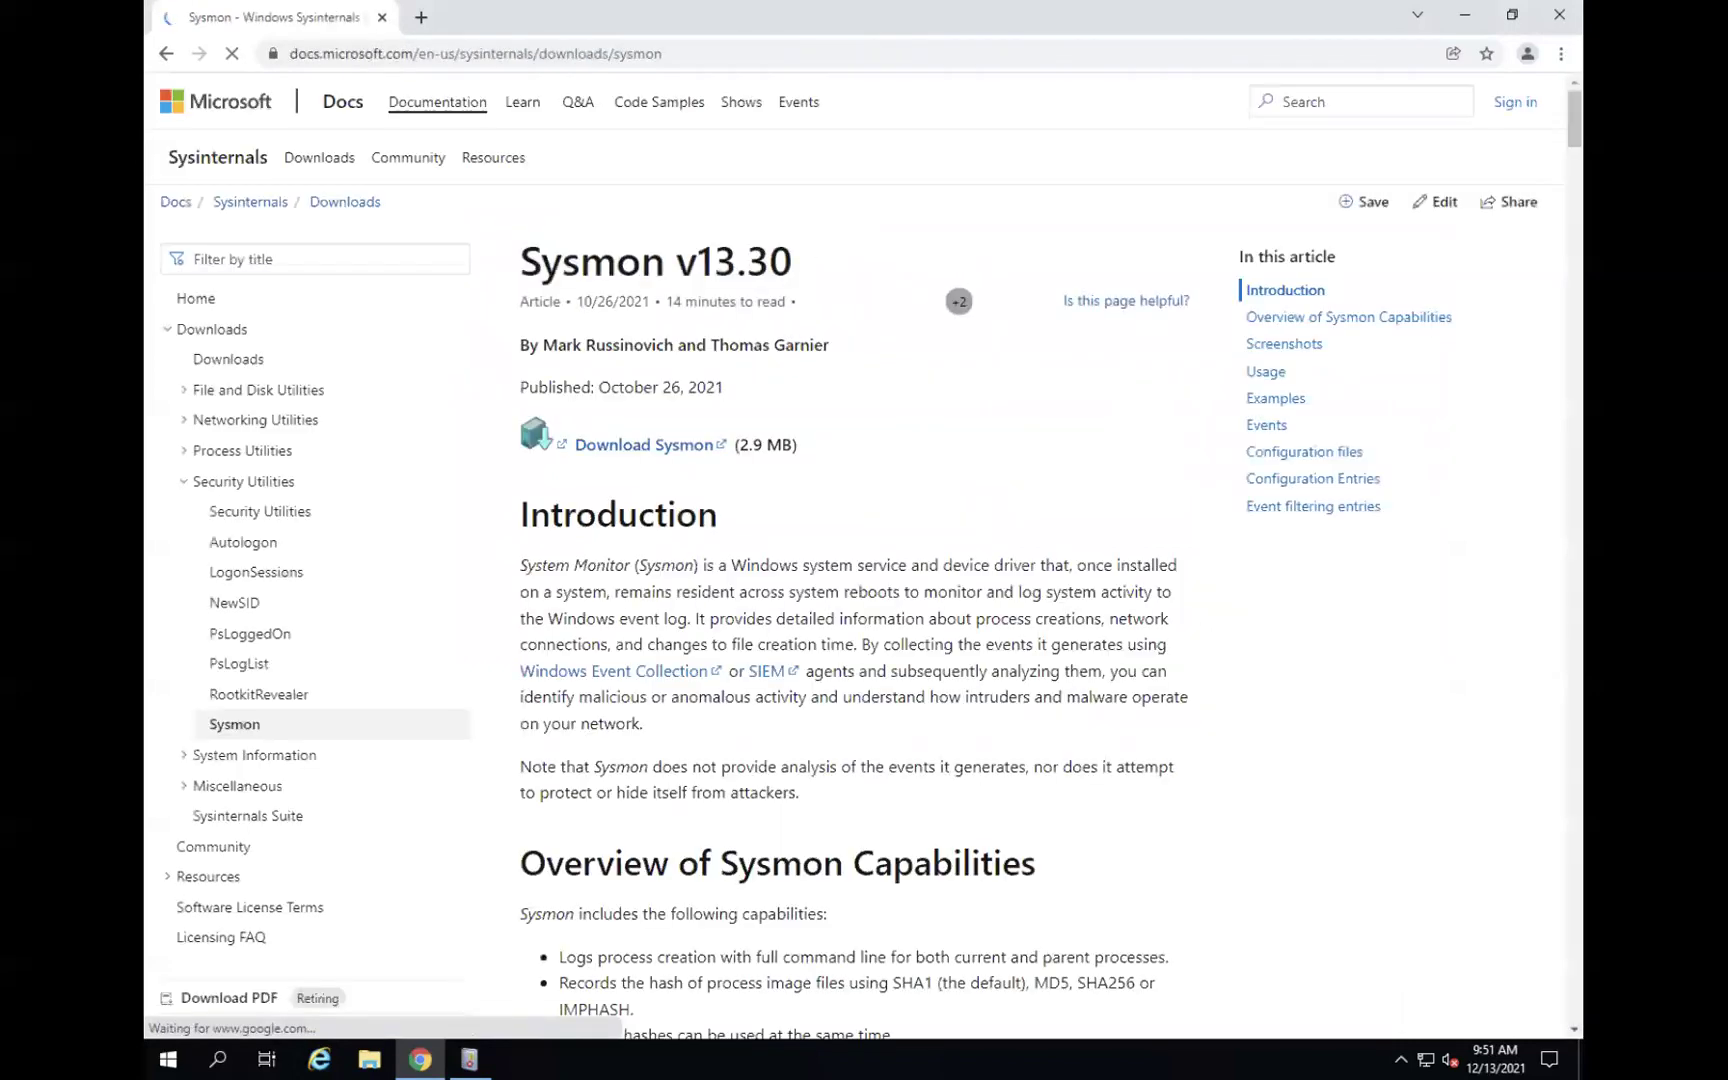
left_click(677, 448)
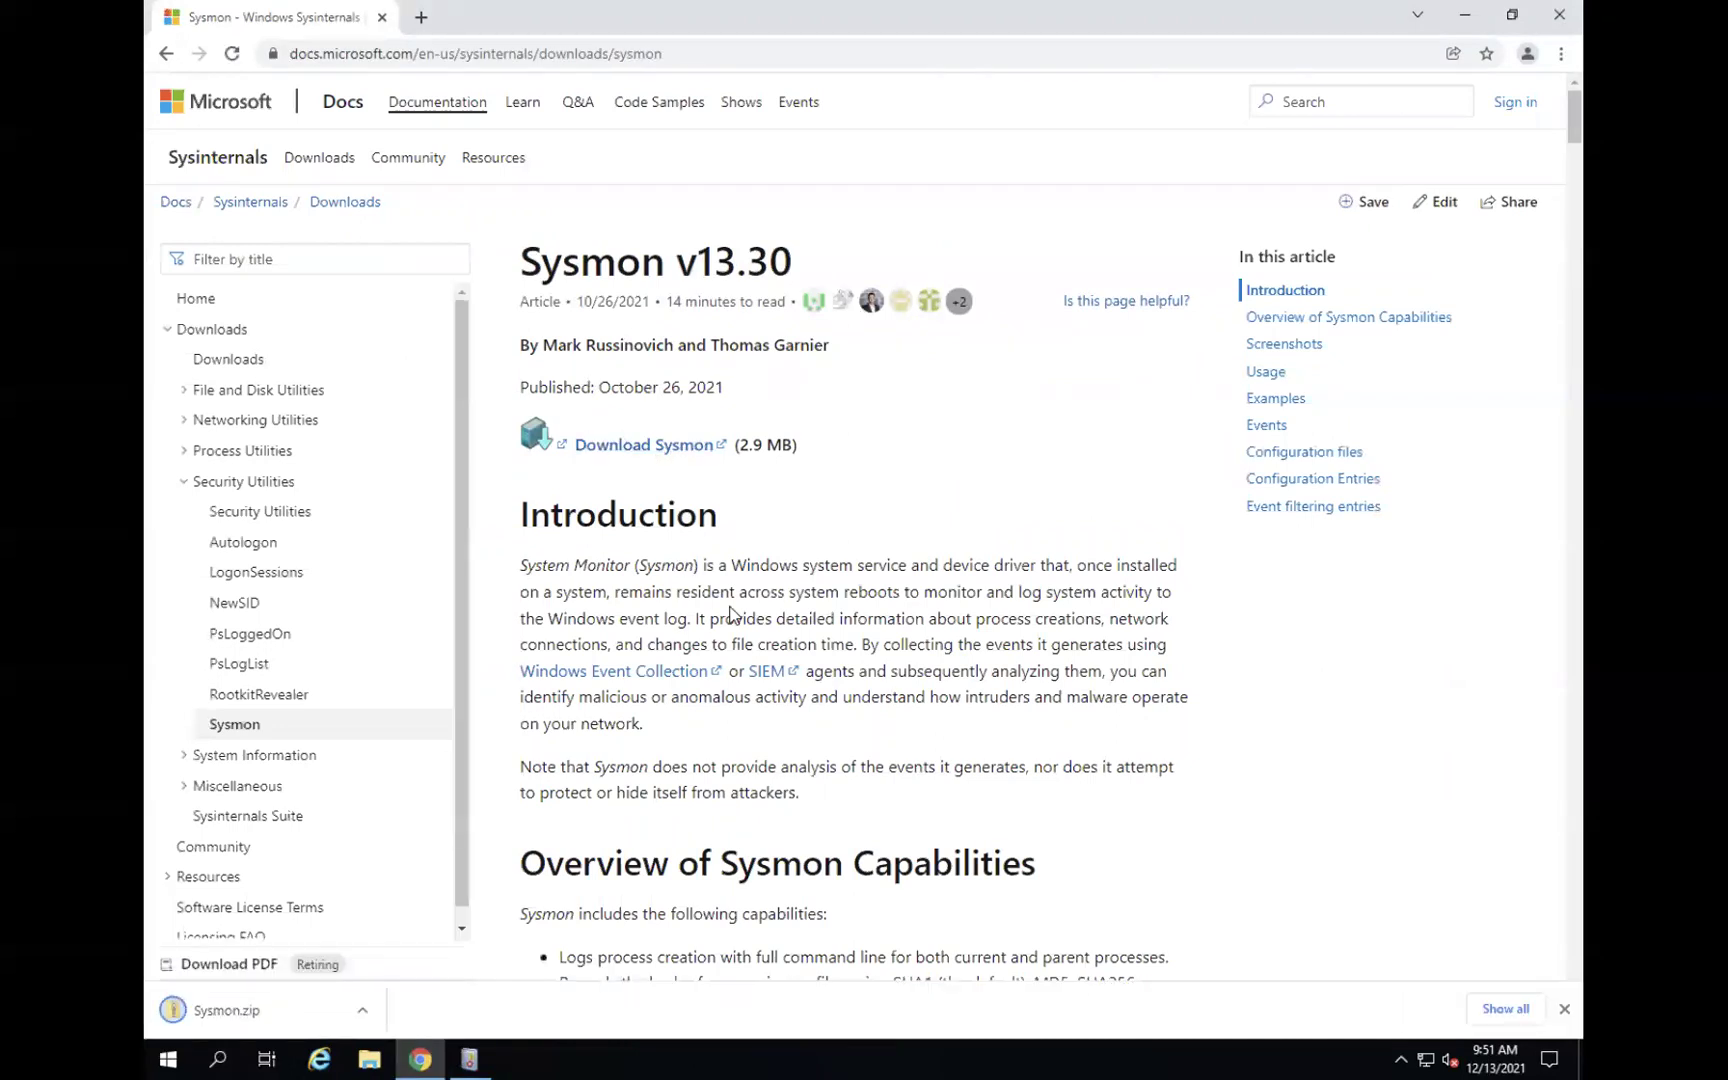
scroll(730, 613, "down", 3)
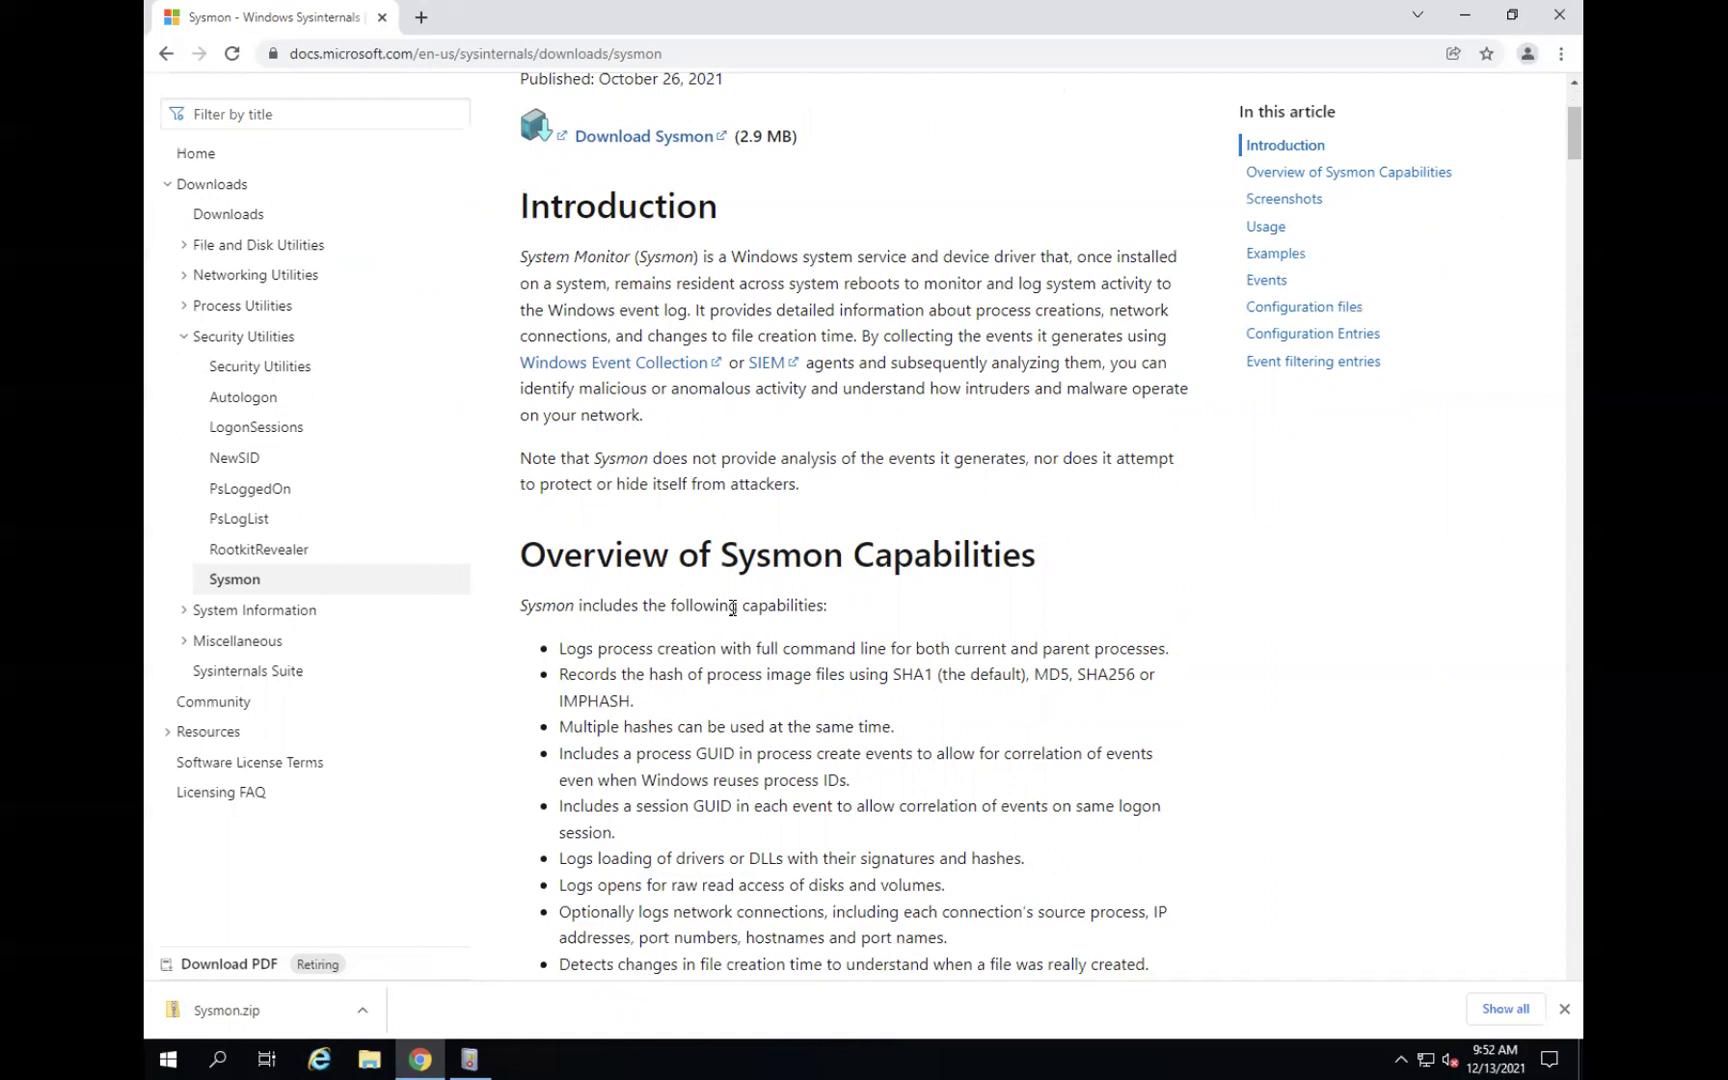
Highlight the process creation, process image and process GUID capability bullets, then open the Sysmon.zip download options.
scroll(733, 608, "down", 2)
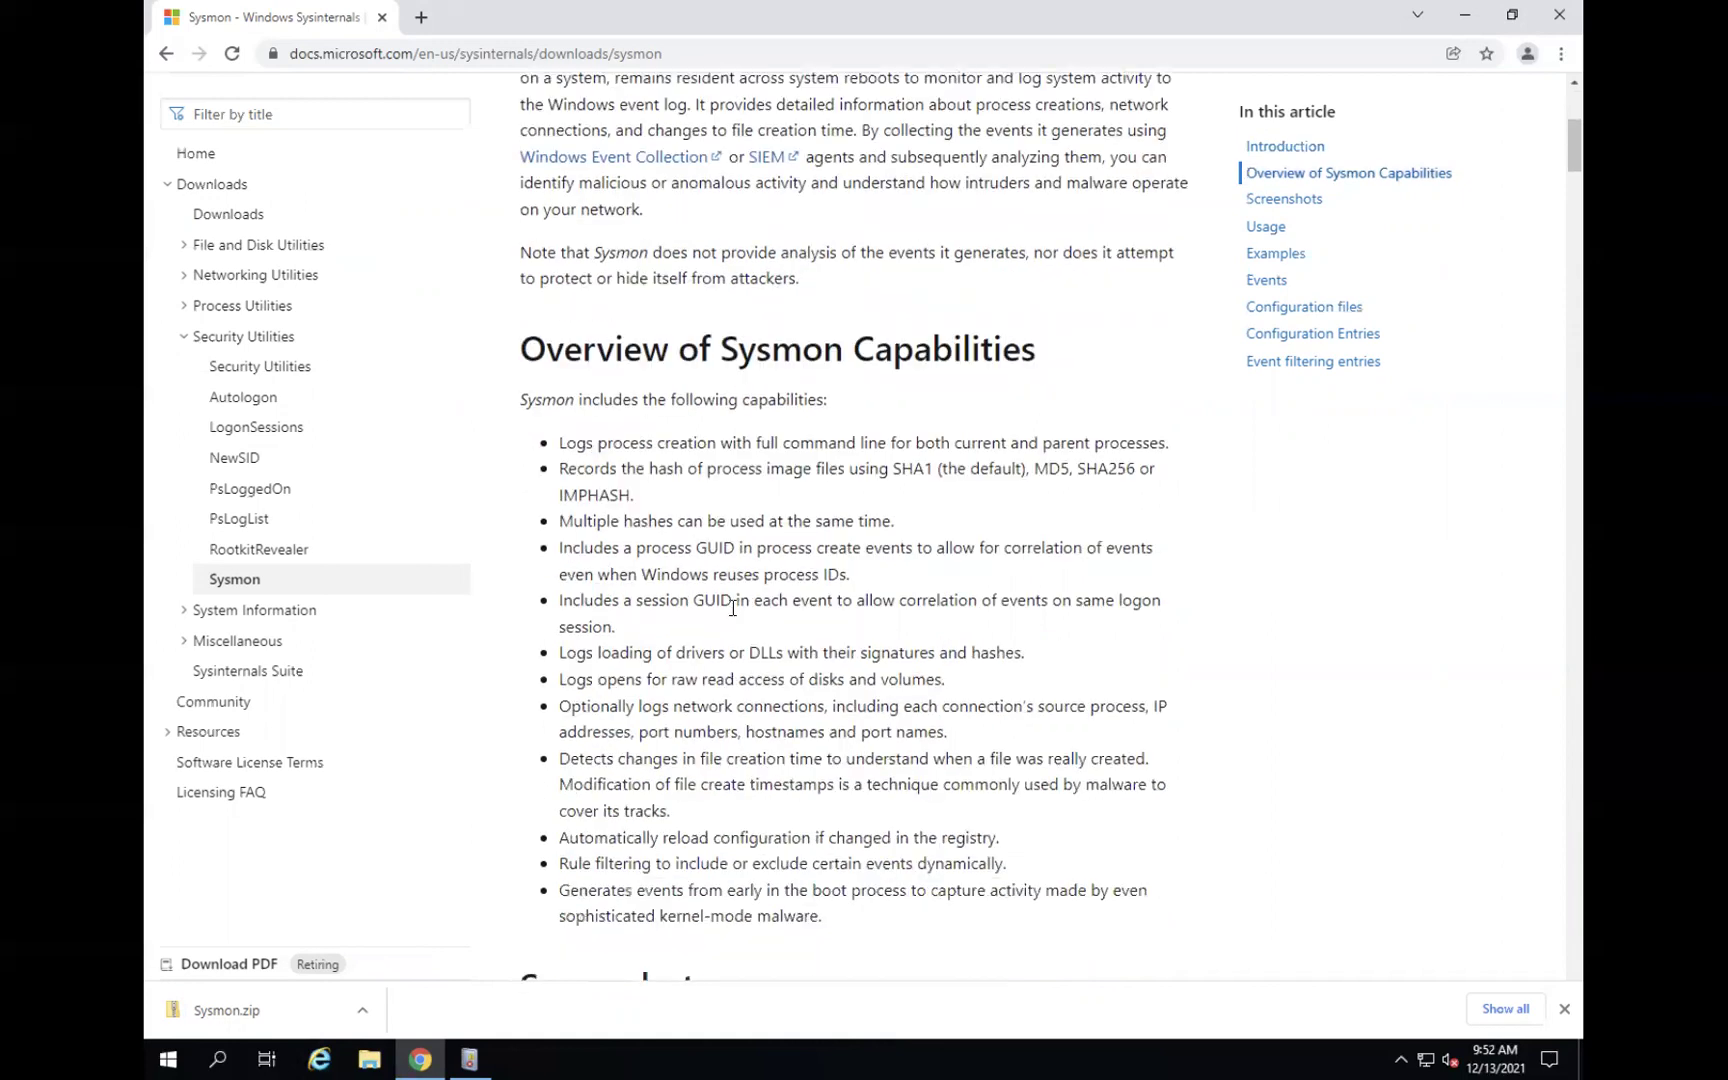
scroll(733, 608, "down", 1)
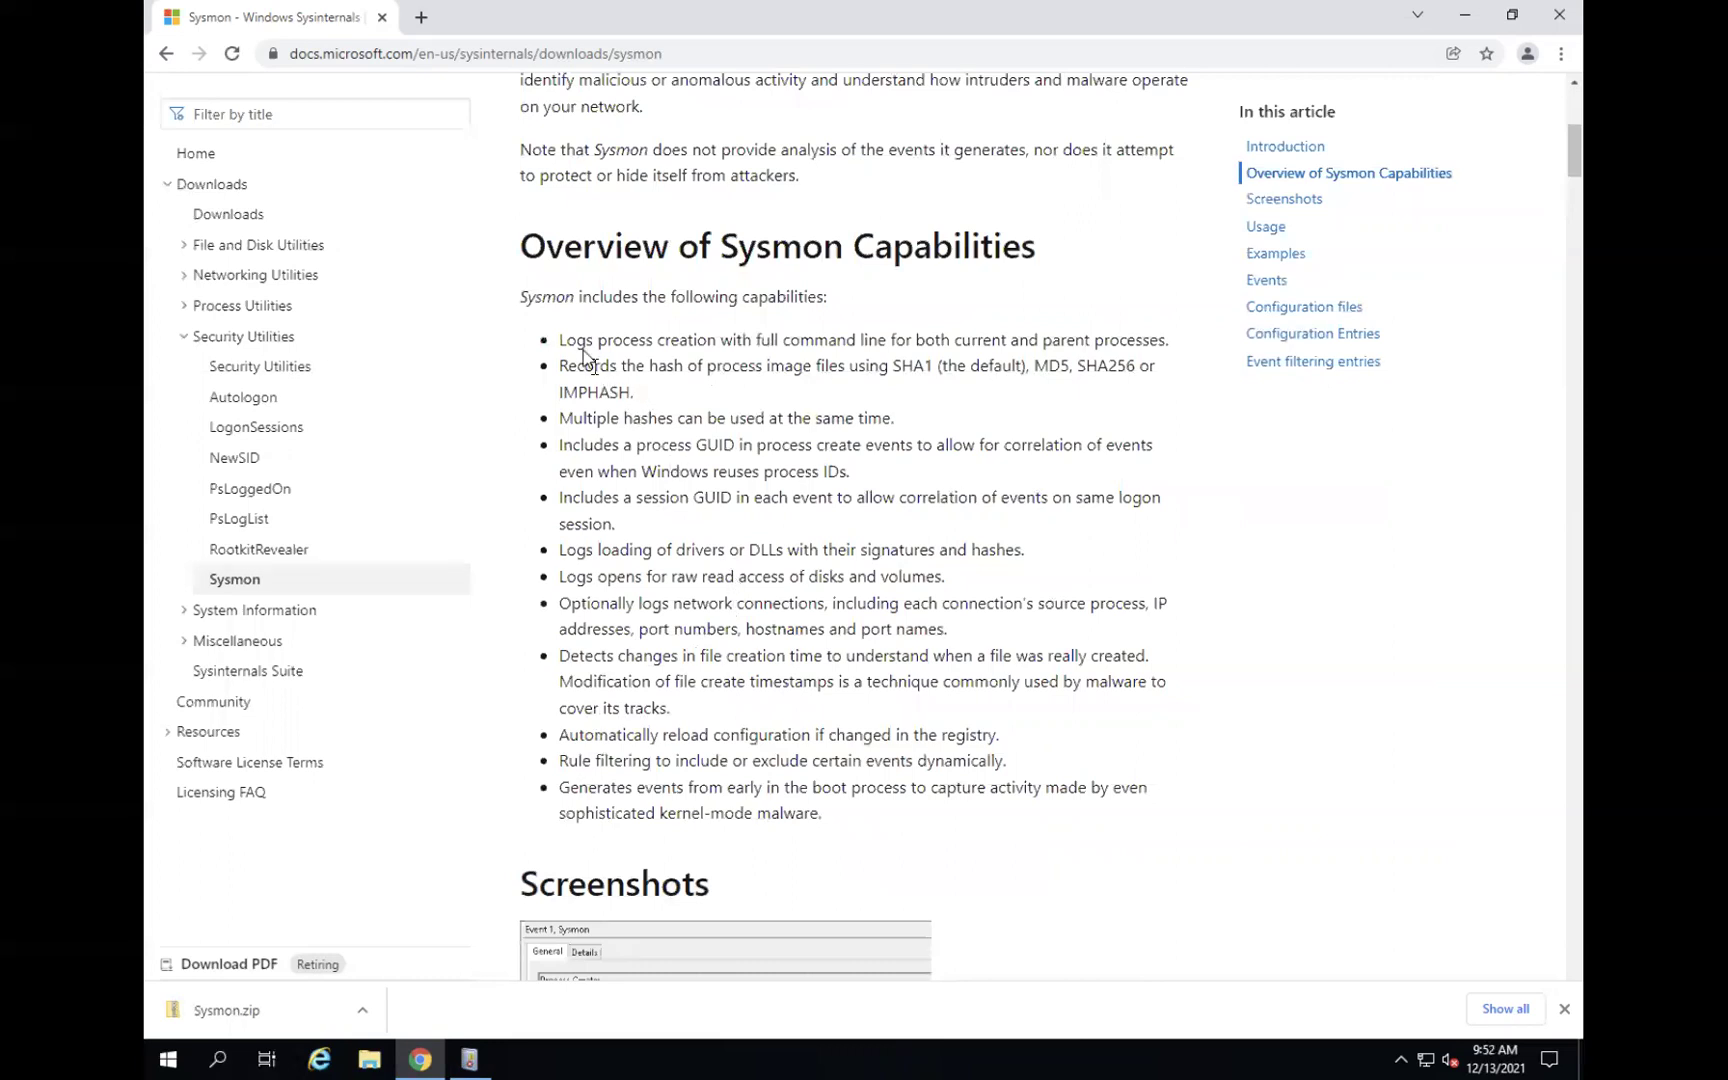
left_click_drag(583, 341, 681, 342)
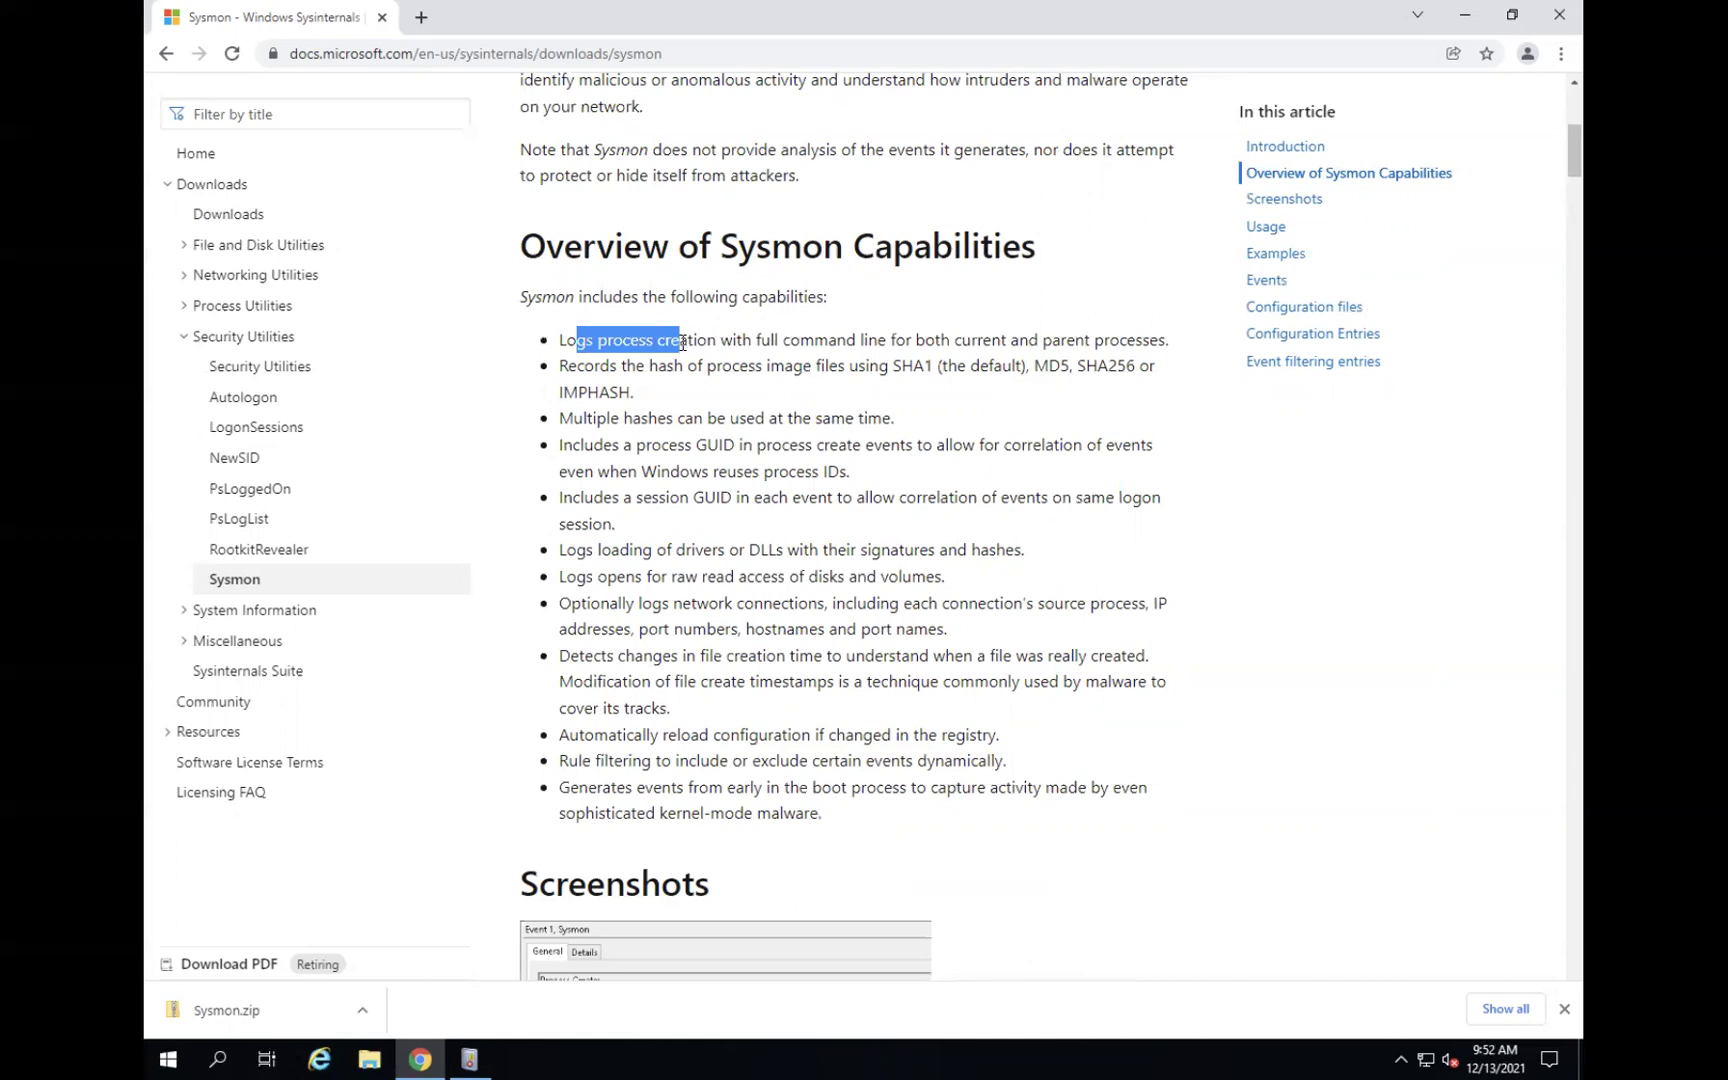
left_click(743, 340)
left_click_drag(743, 340, 985, 339)
left_click_drag(708, 366, 815, 369)
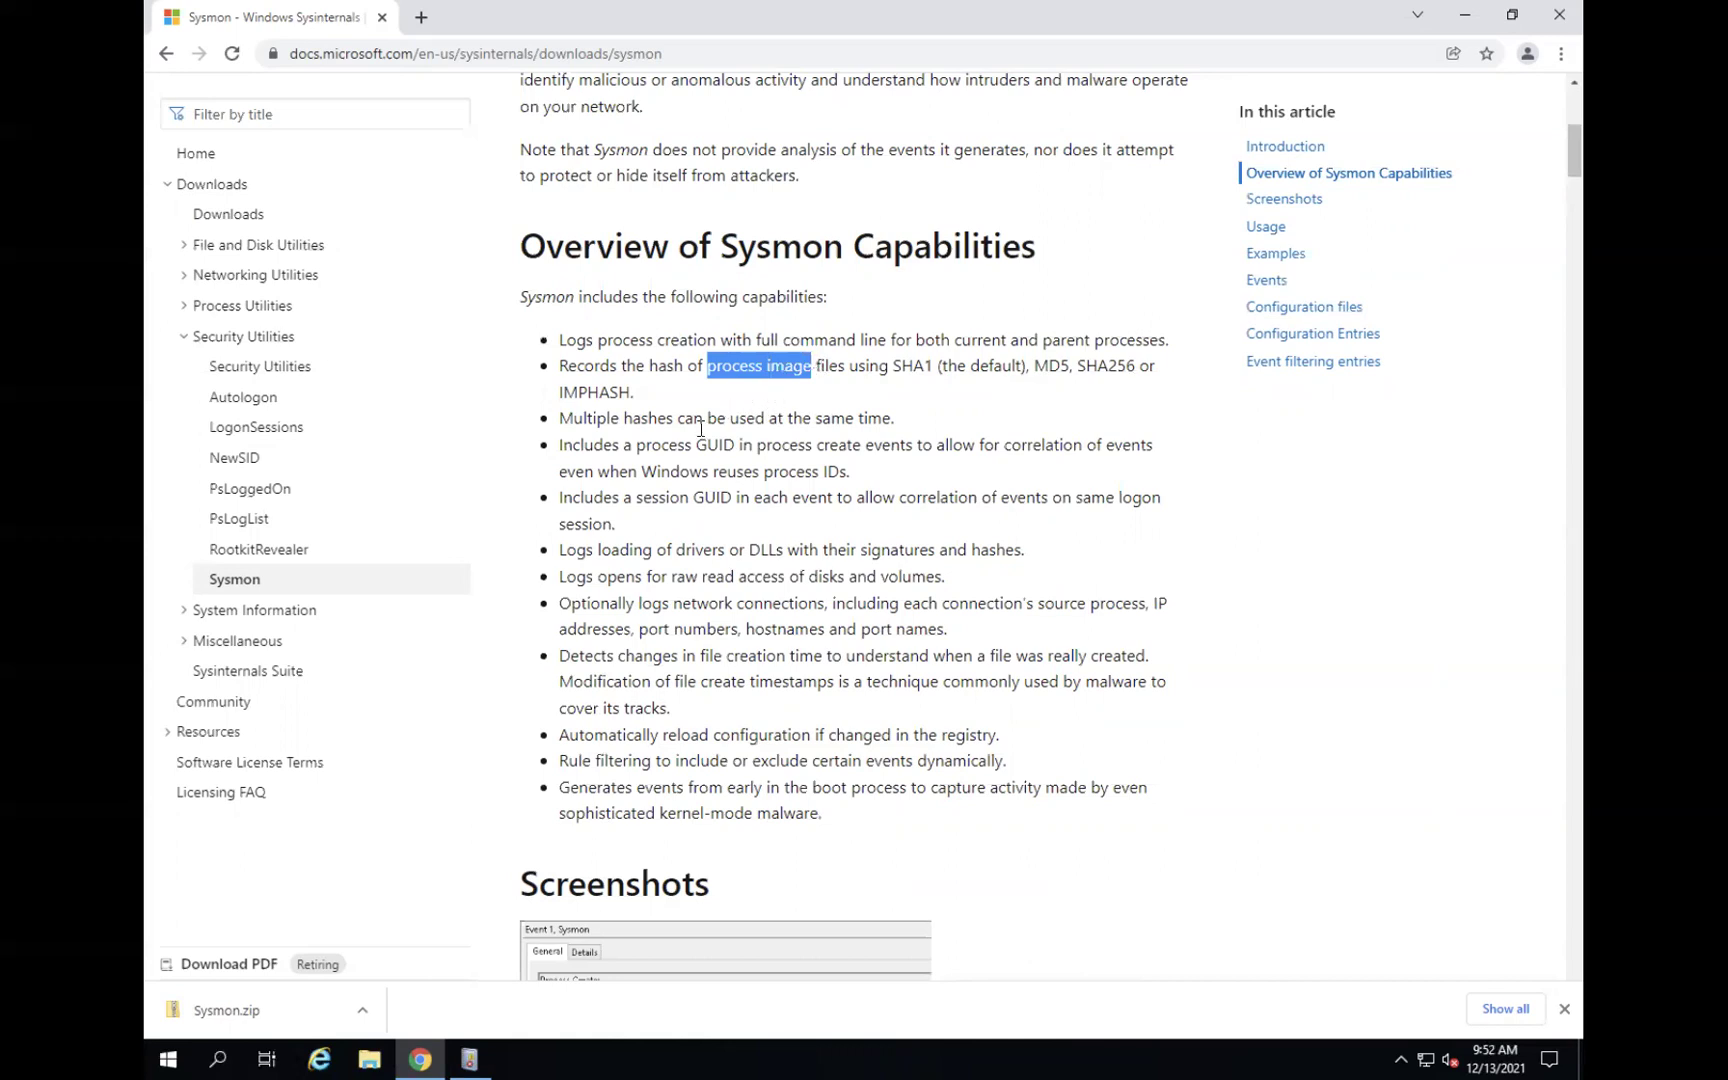
left_click_drag(669, 444, 766, 444)
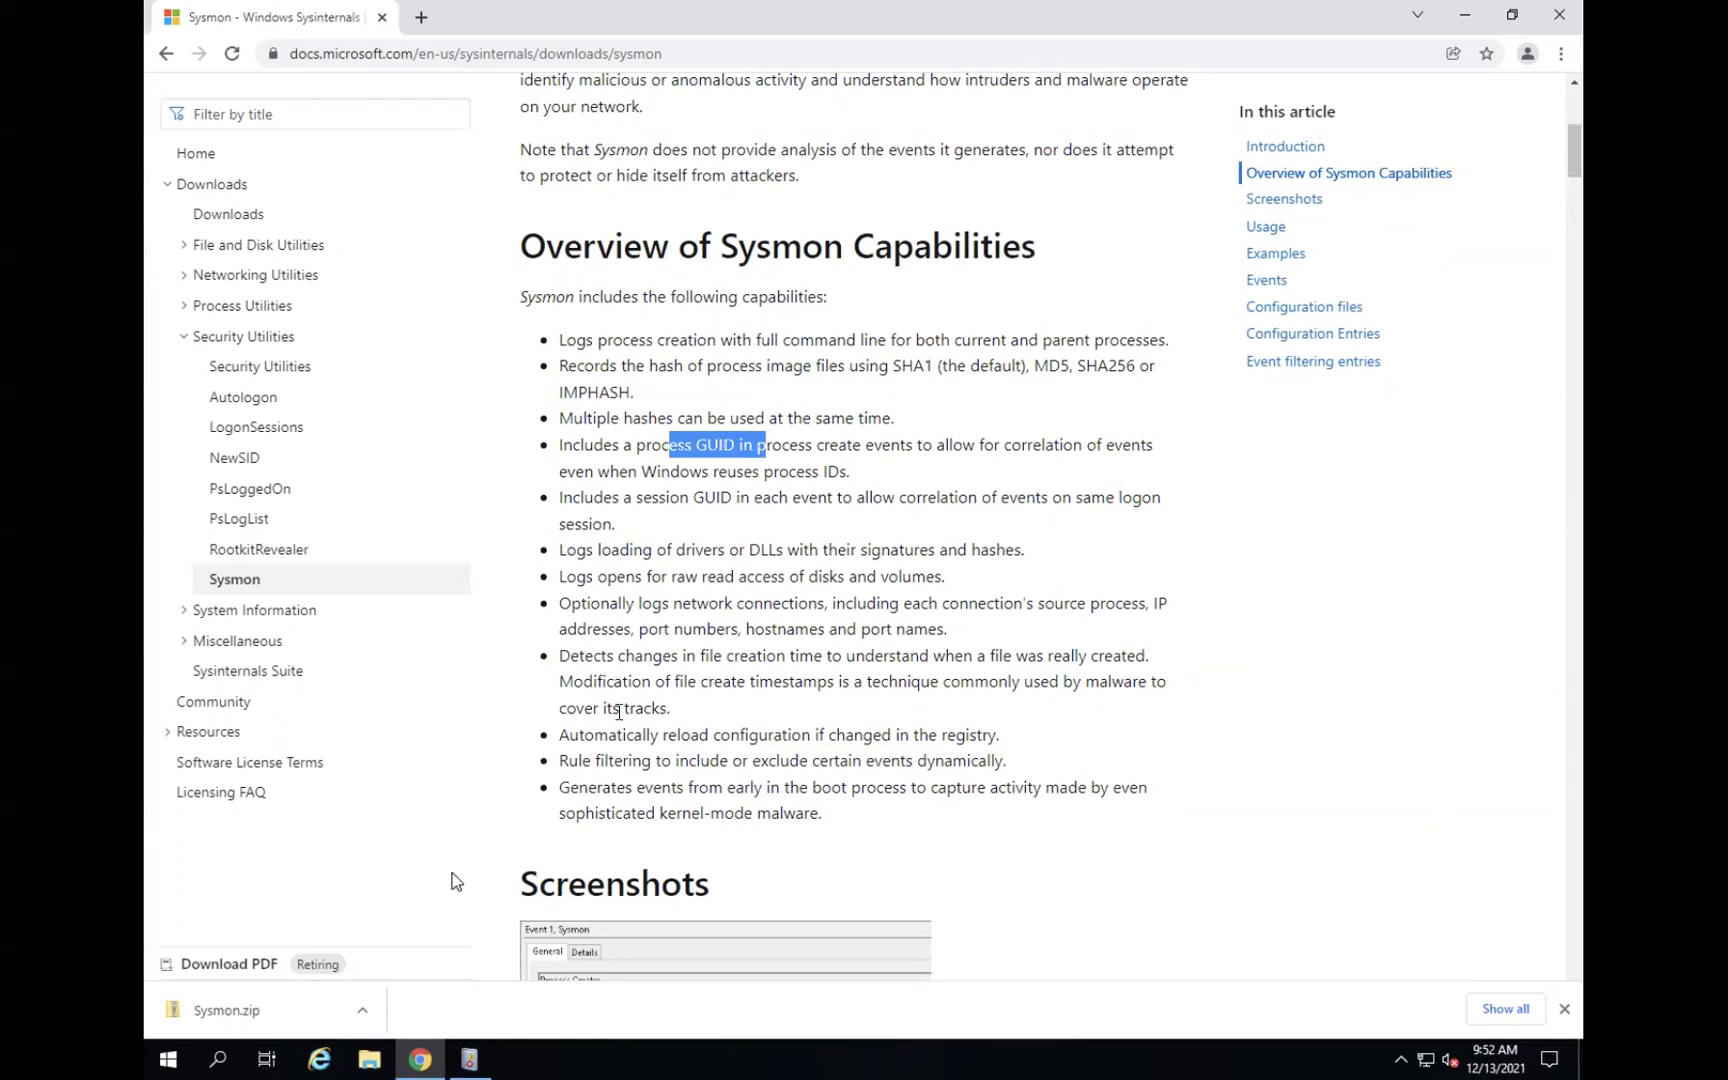
left_click(372, 1008)
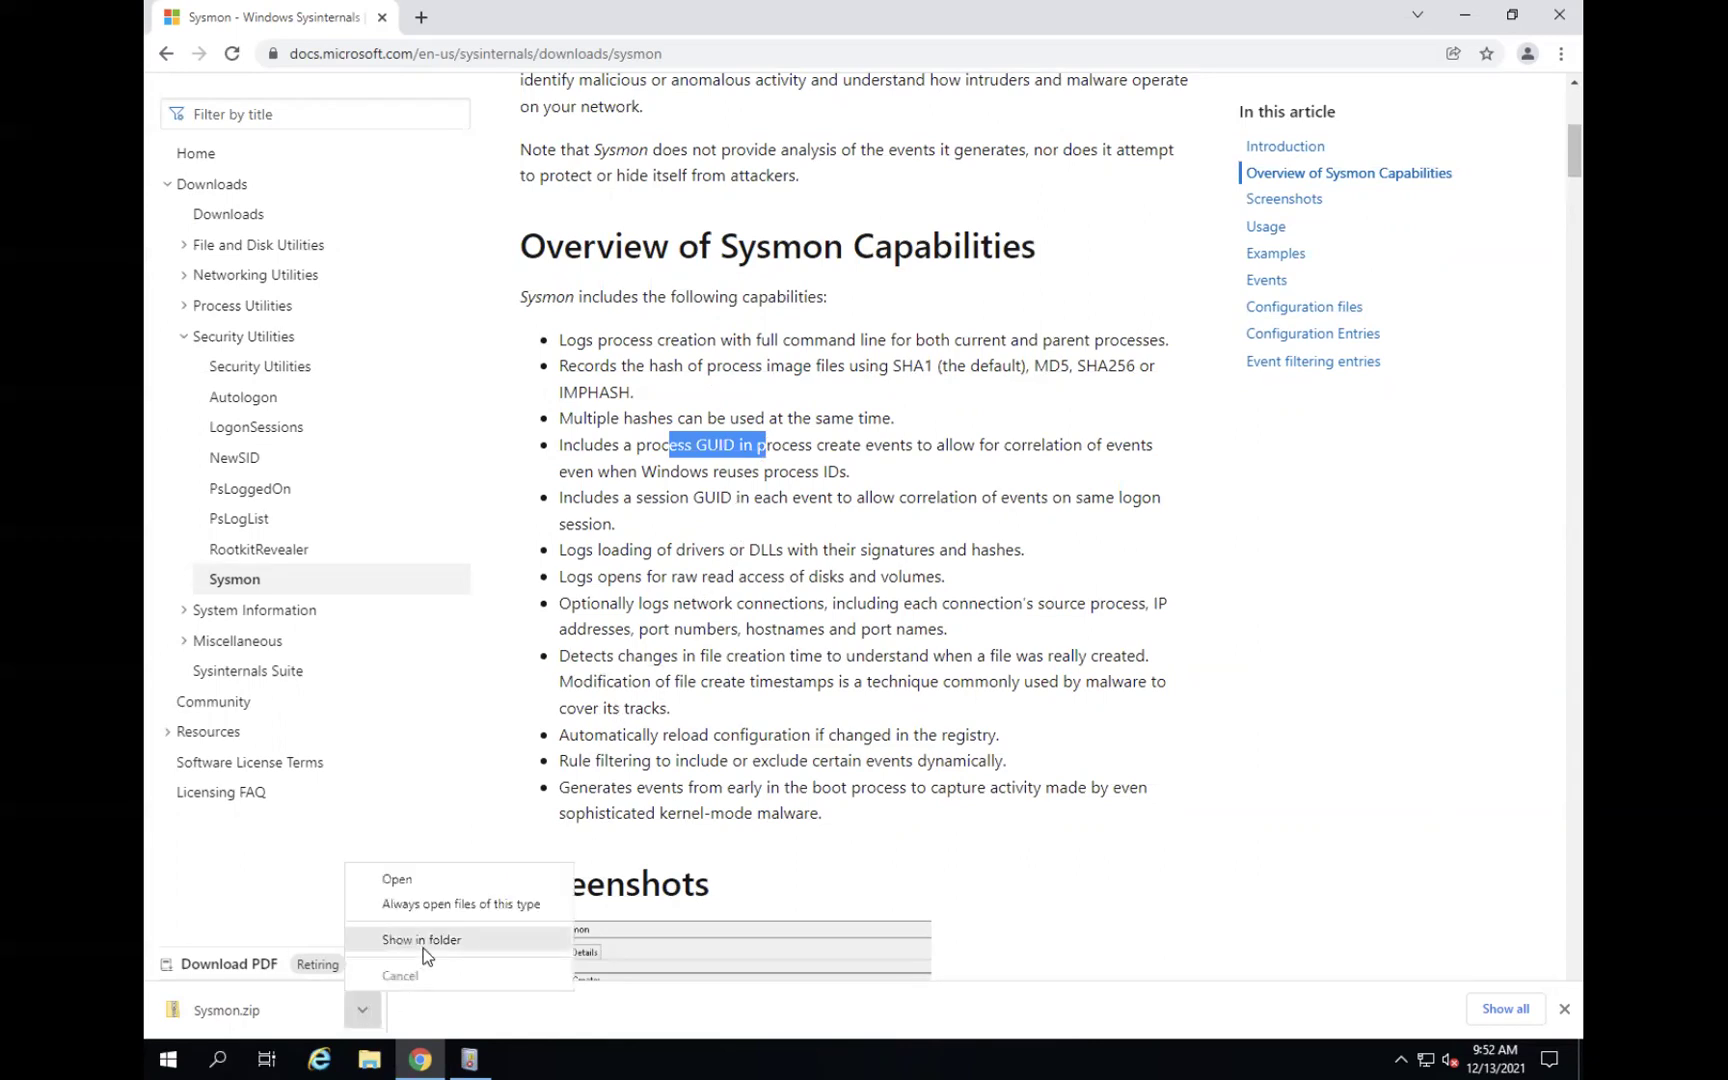
Extract Sysmon.zip into Downloads\Sysmon (Eula, Sysmon, Sysmon64) and return to the Sysmon docs.
left_click(423, 941)
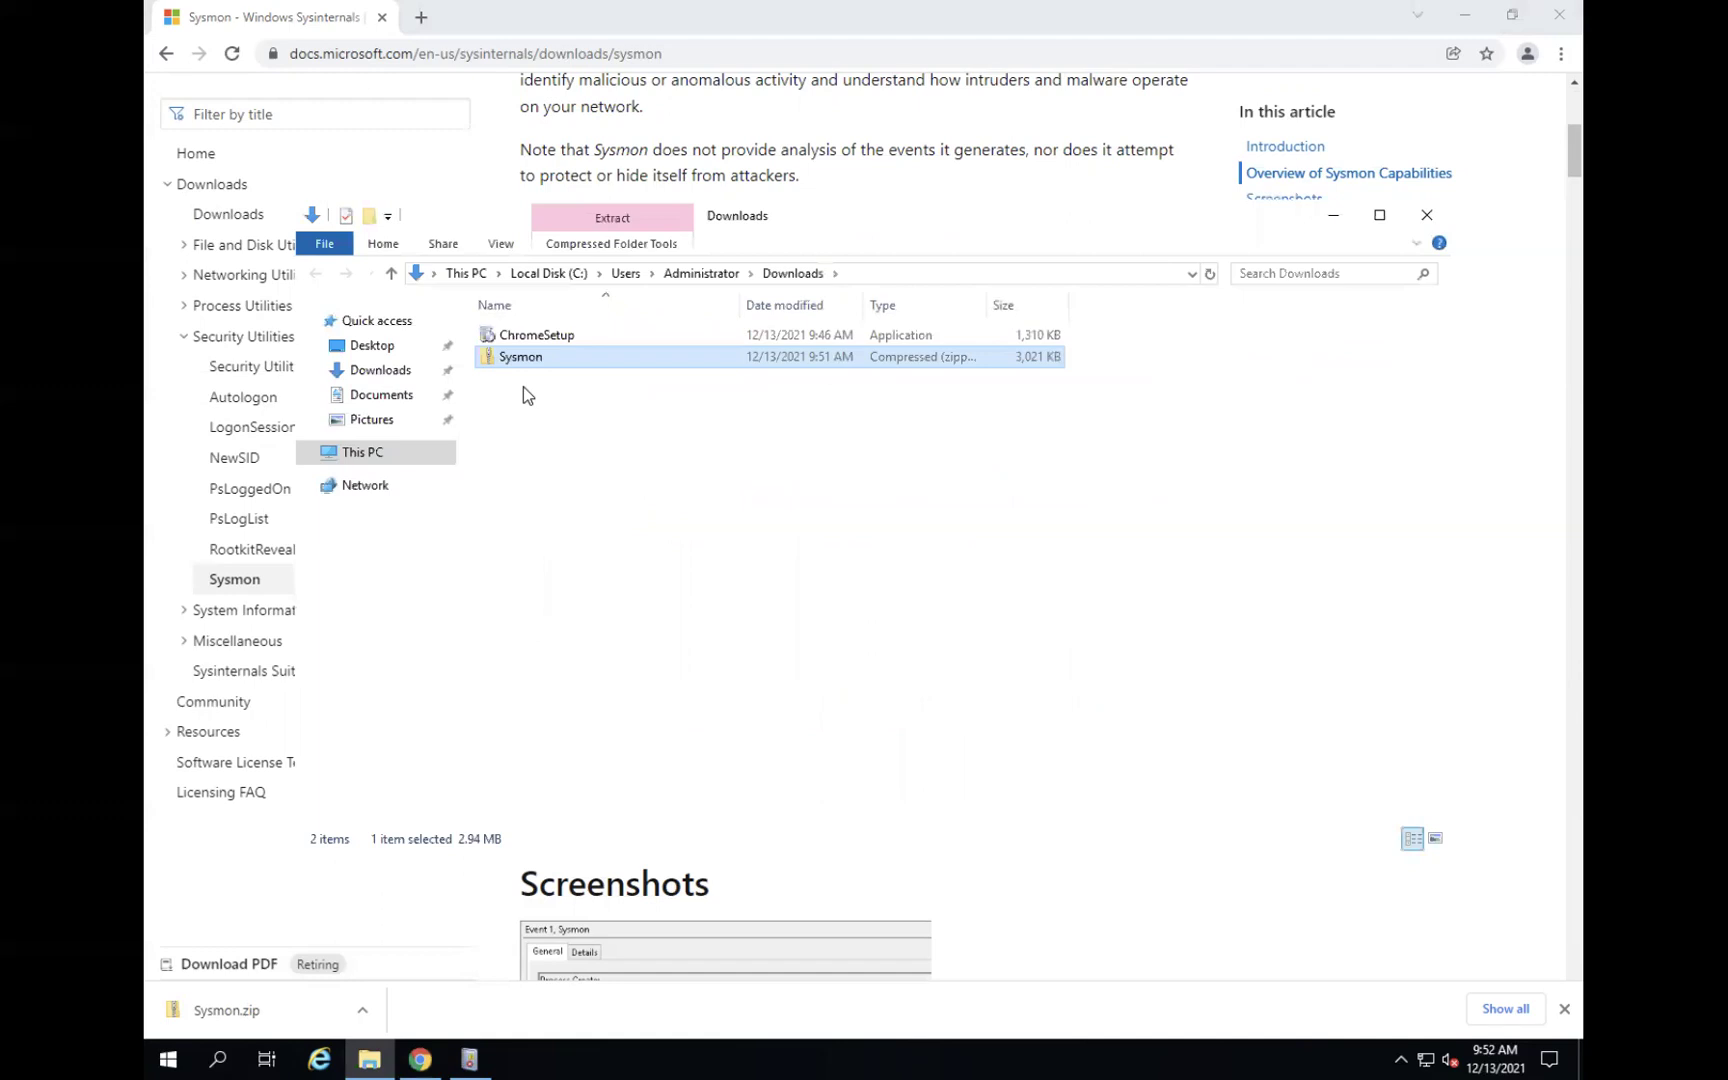
right_click(519, 374)
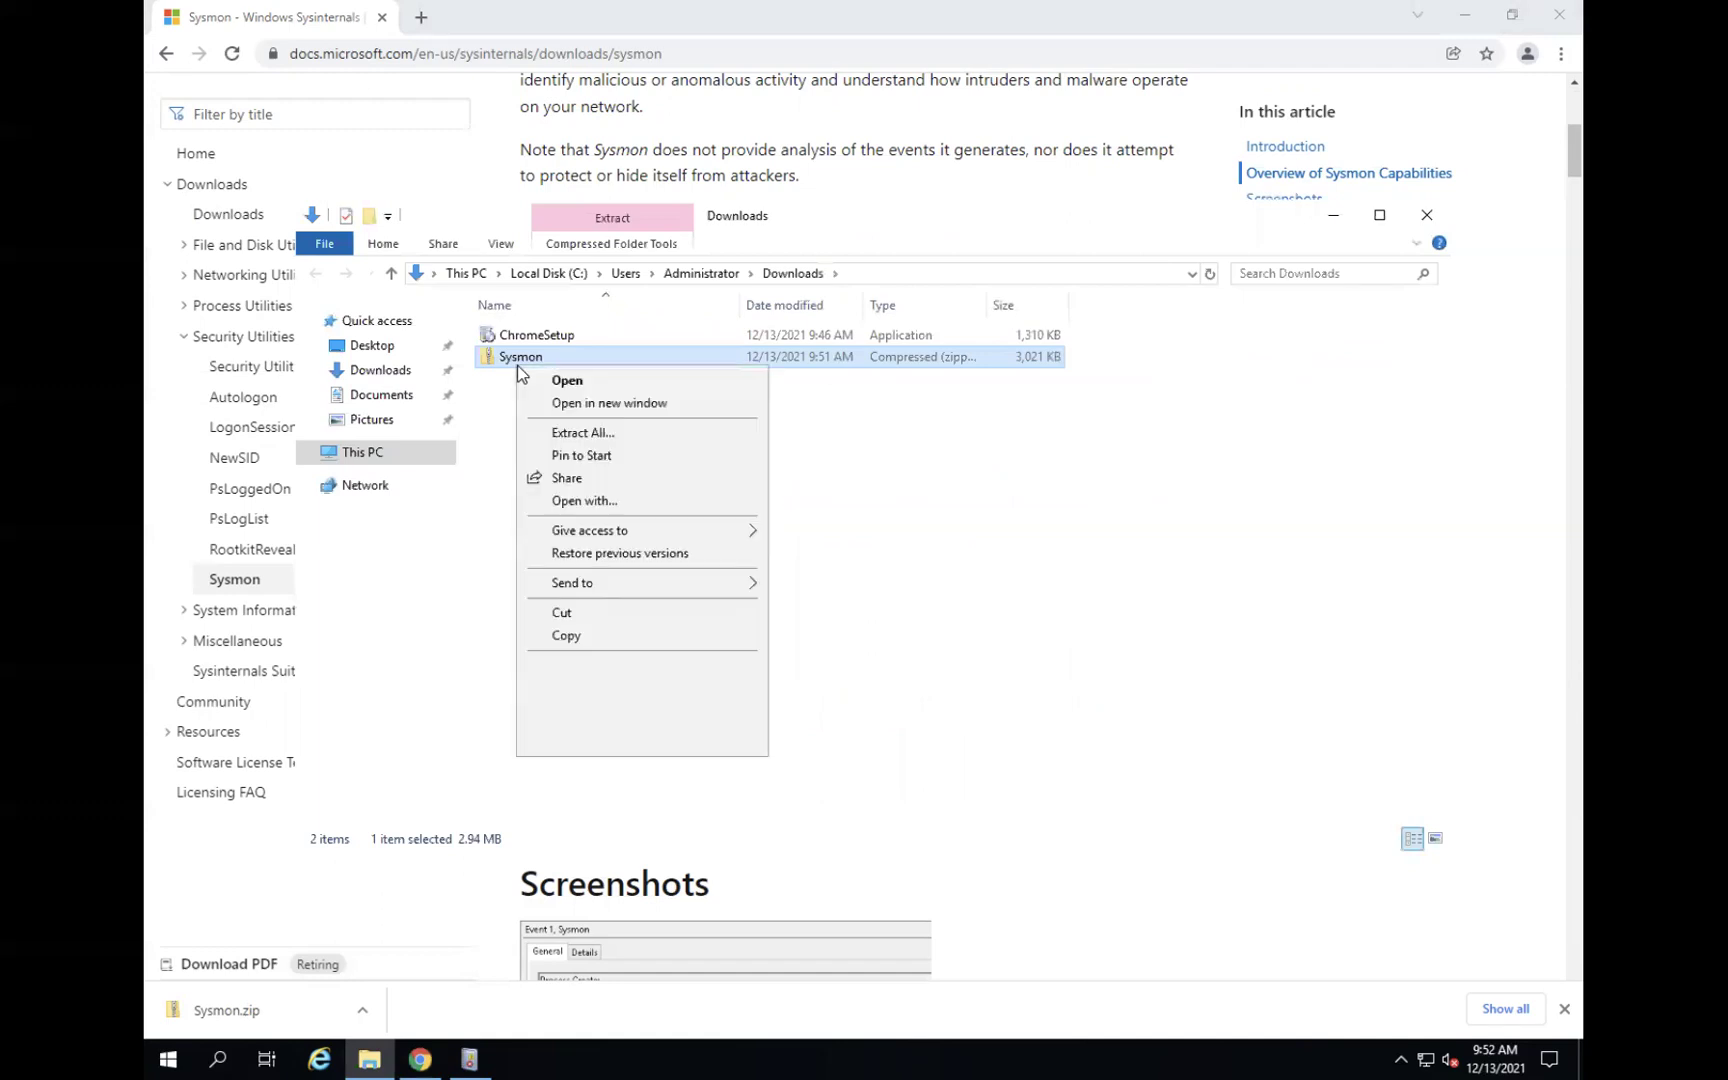
left_click(558, 430)
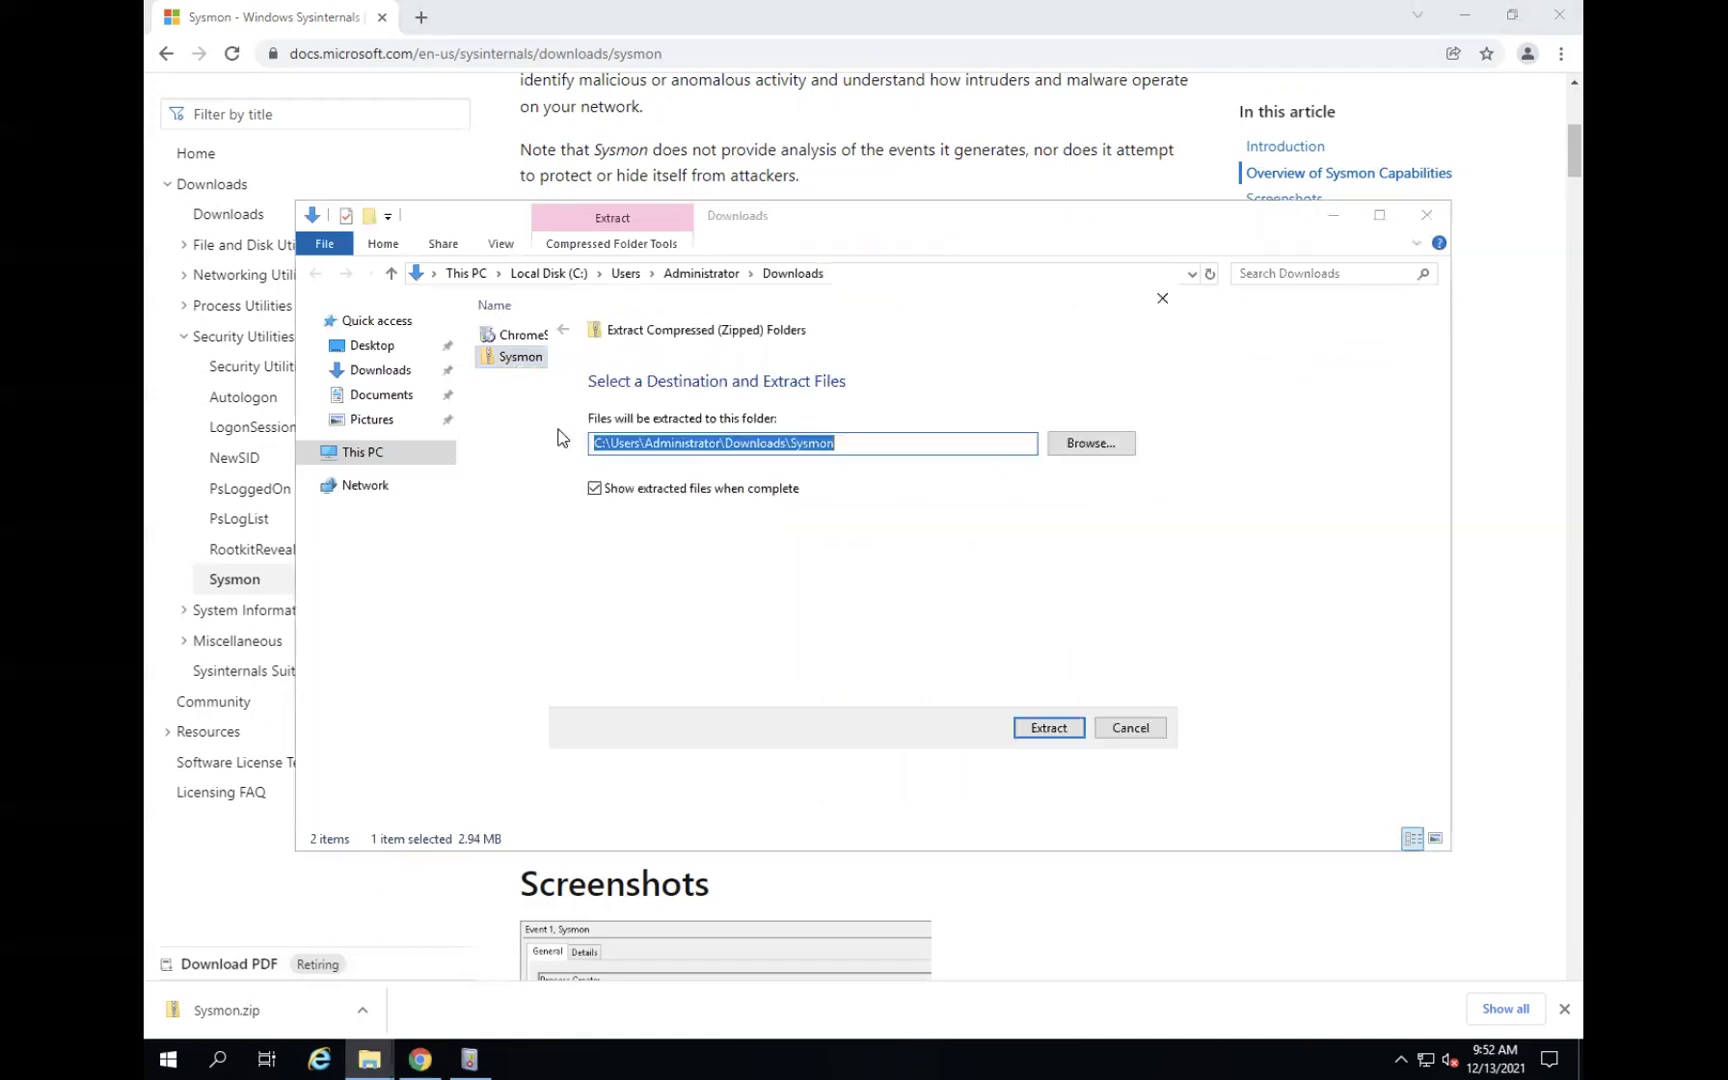
left_click(1057, 724)
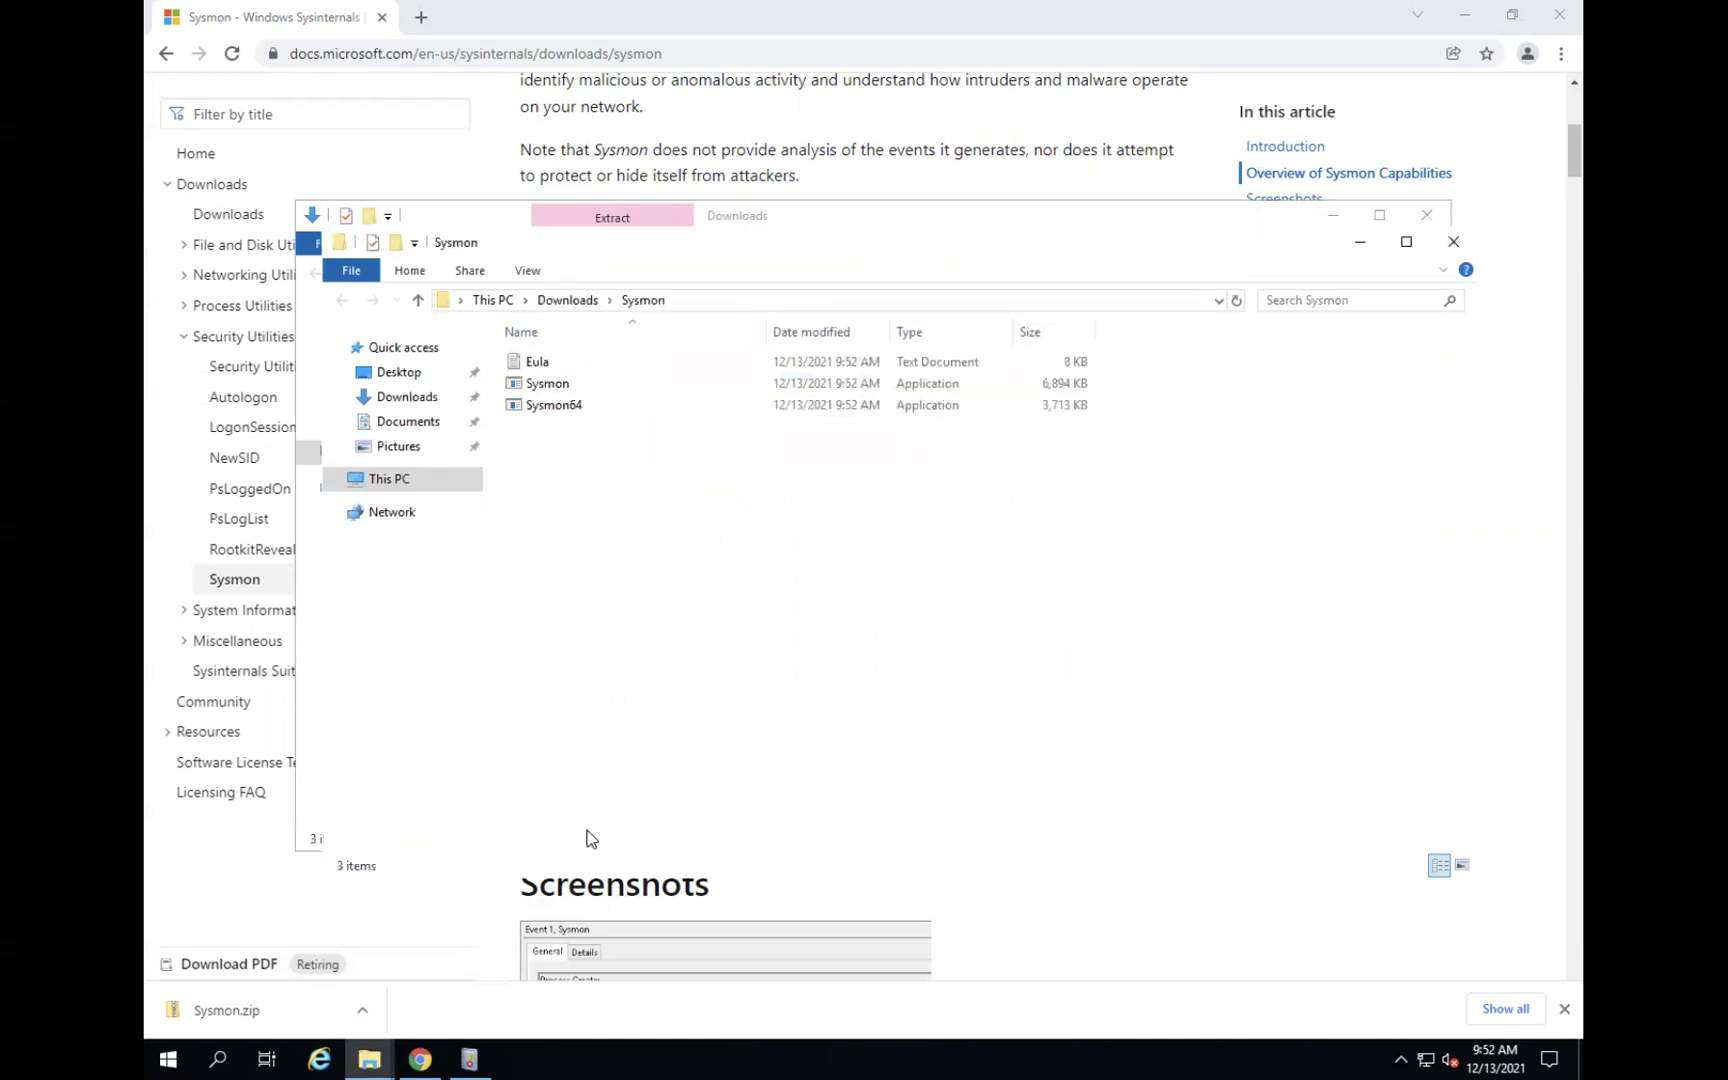
left_click(921, 152)
Select the 'sysmon64 -i' usage command and the accepteula install example on the Sysmon page.
scroll(755, 562, "down", 1)
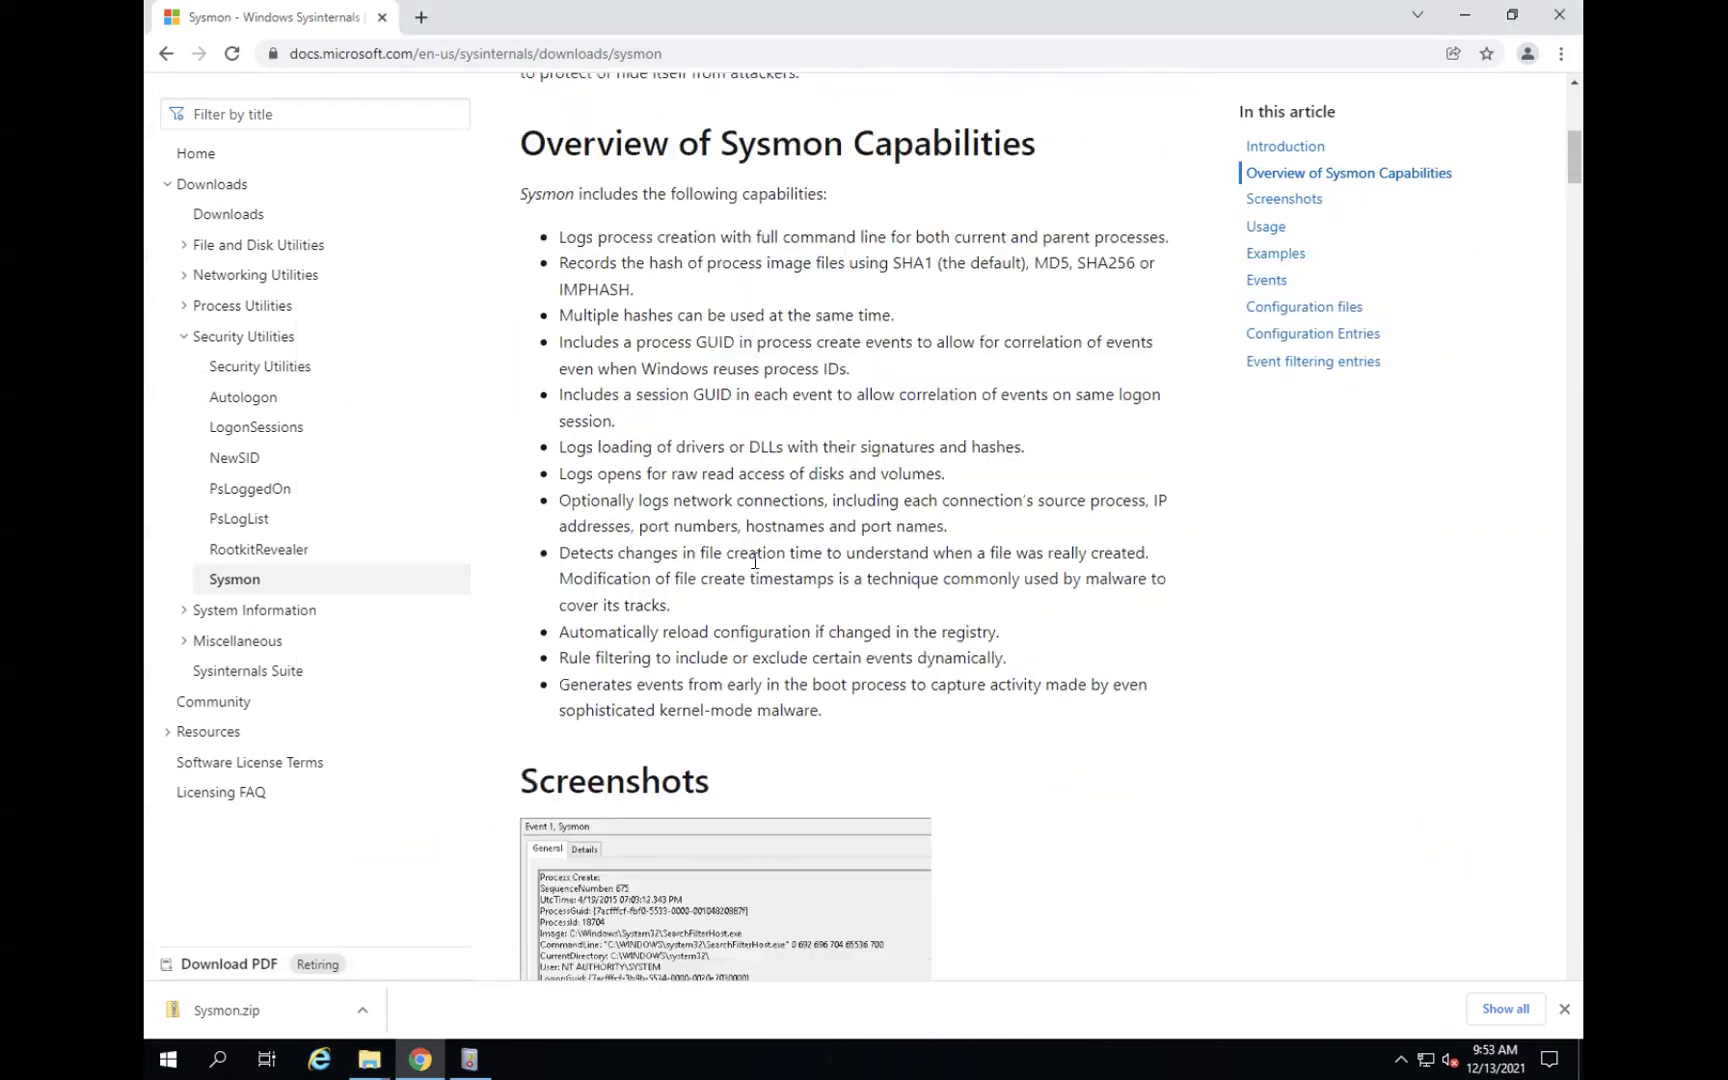
scroll(755, 562, "down", 10)
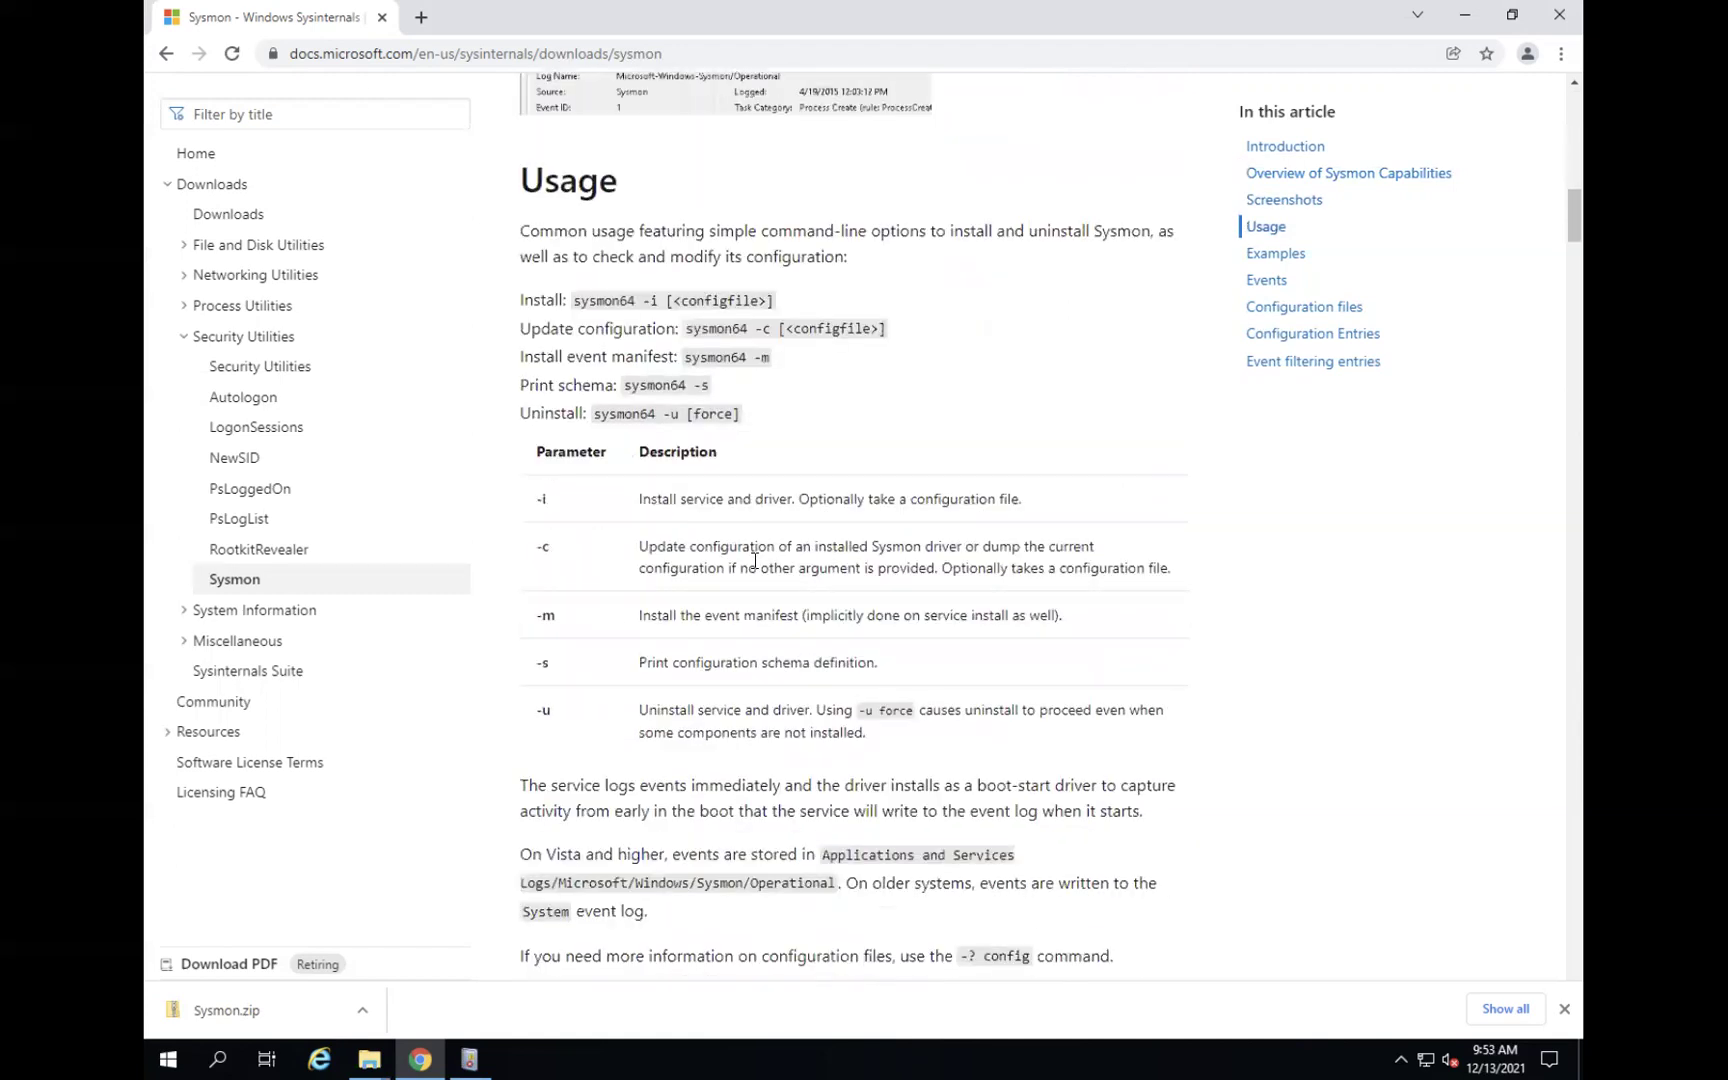
left_click_drag(572, 300, 786, 300)
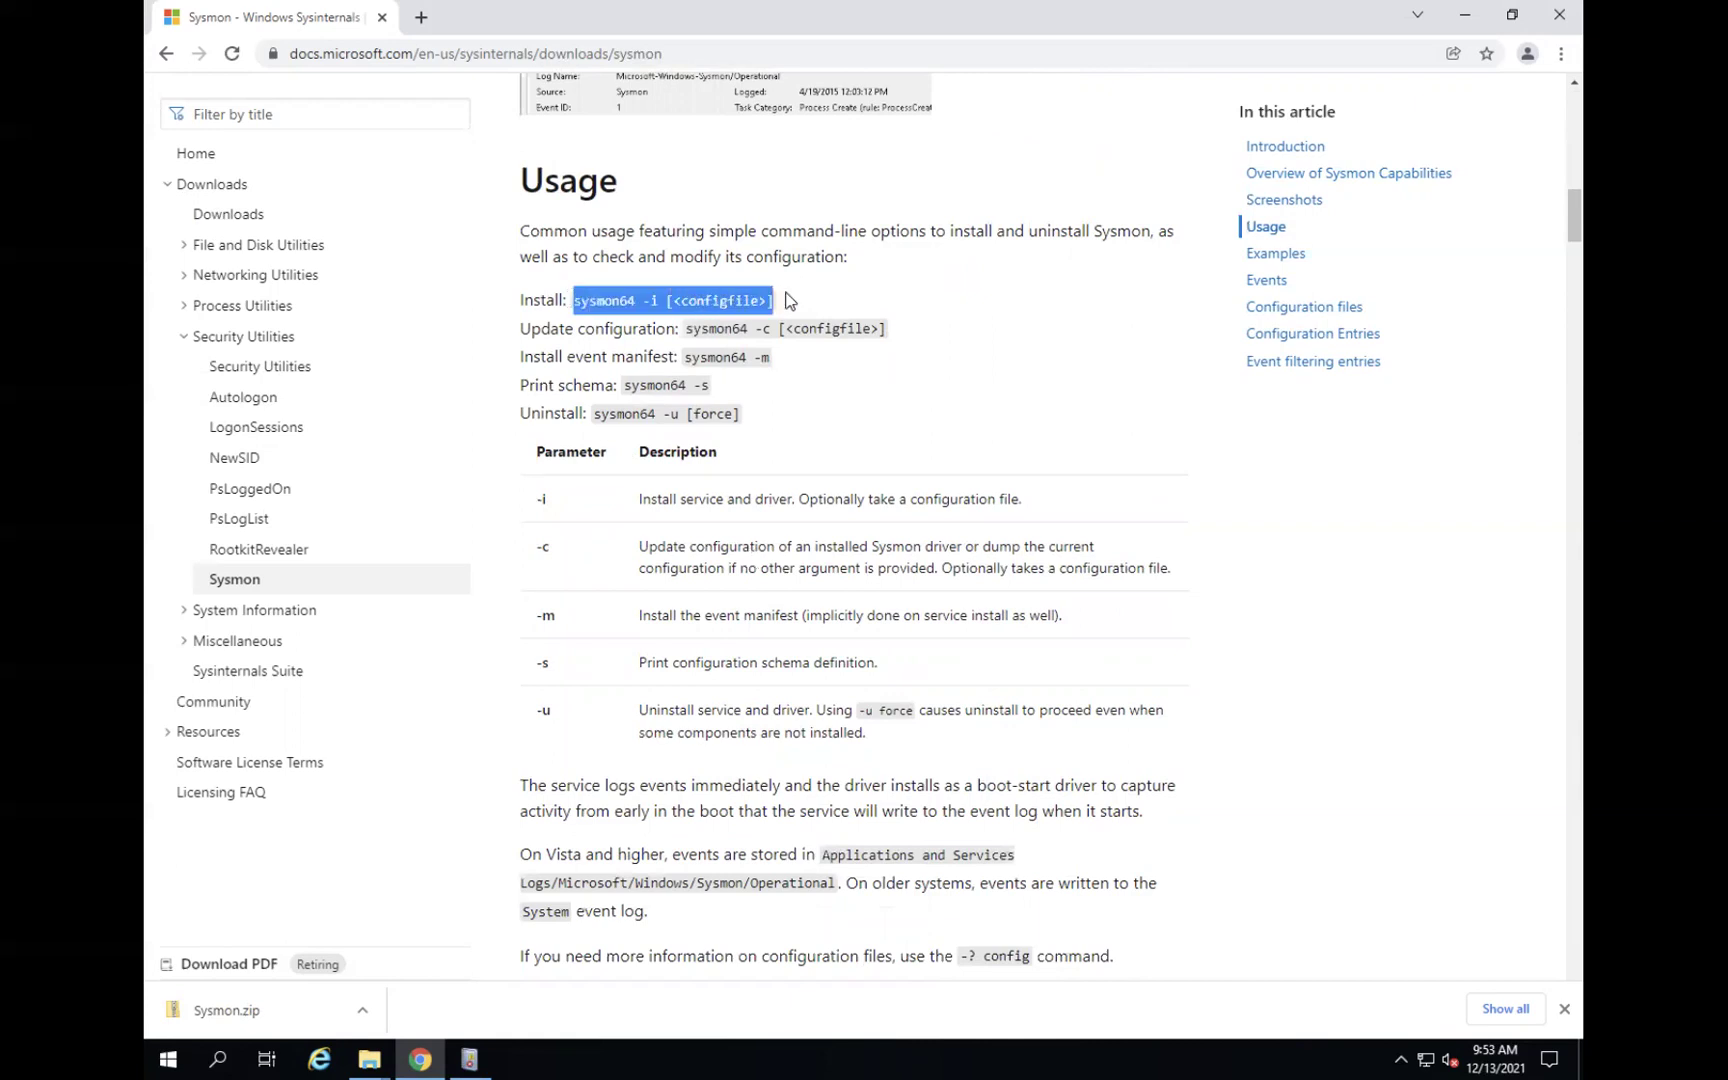
scroll(786, 300, "down", 3)
scroll(786, 300, "down", 2)
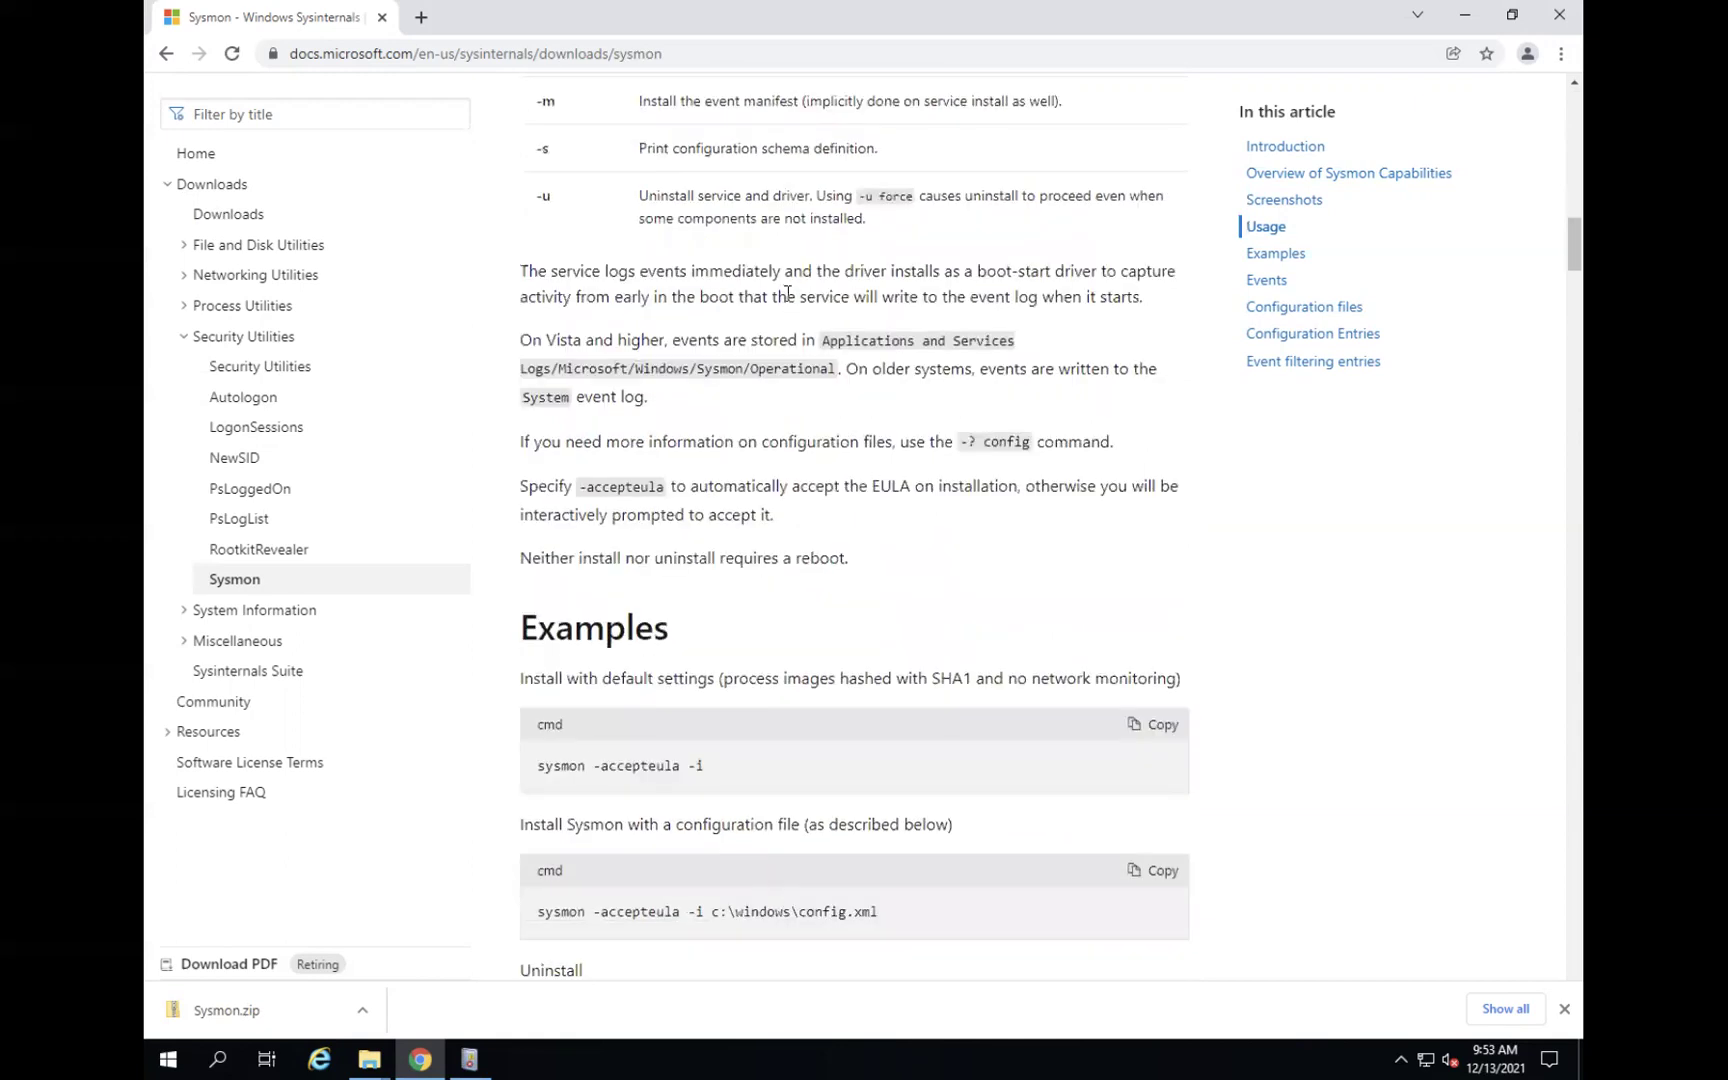
left_click_drag(538, 767, 656, 767)
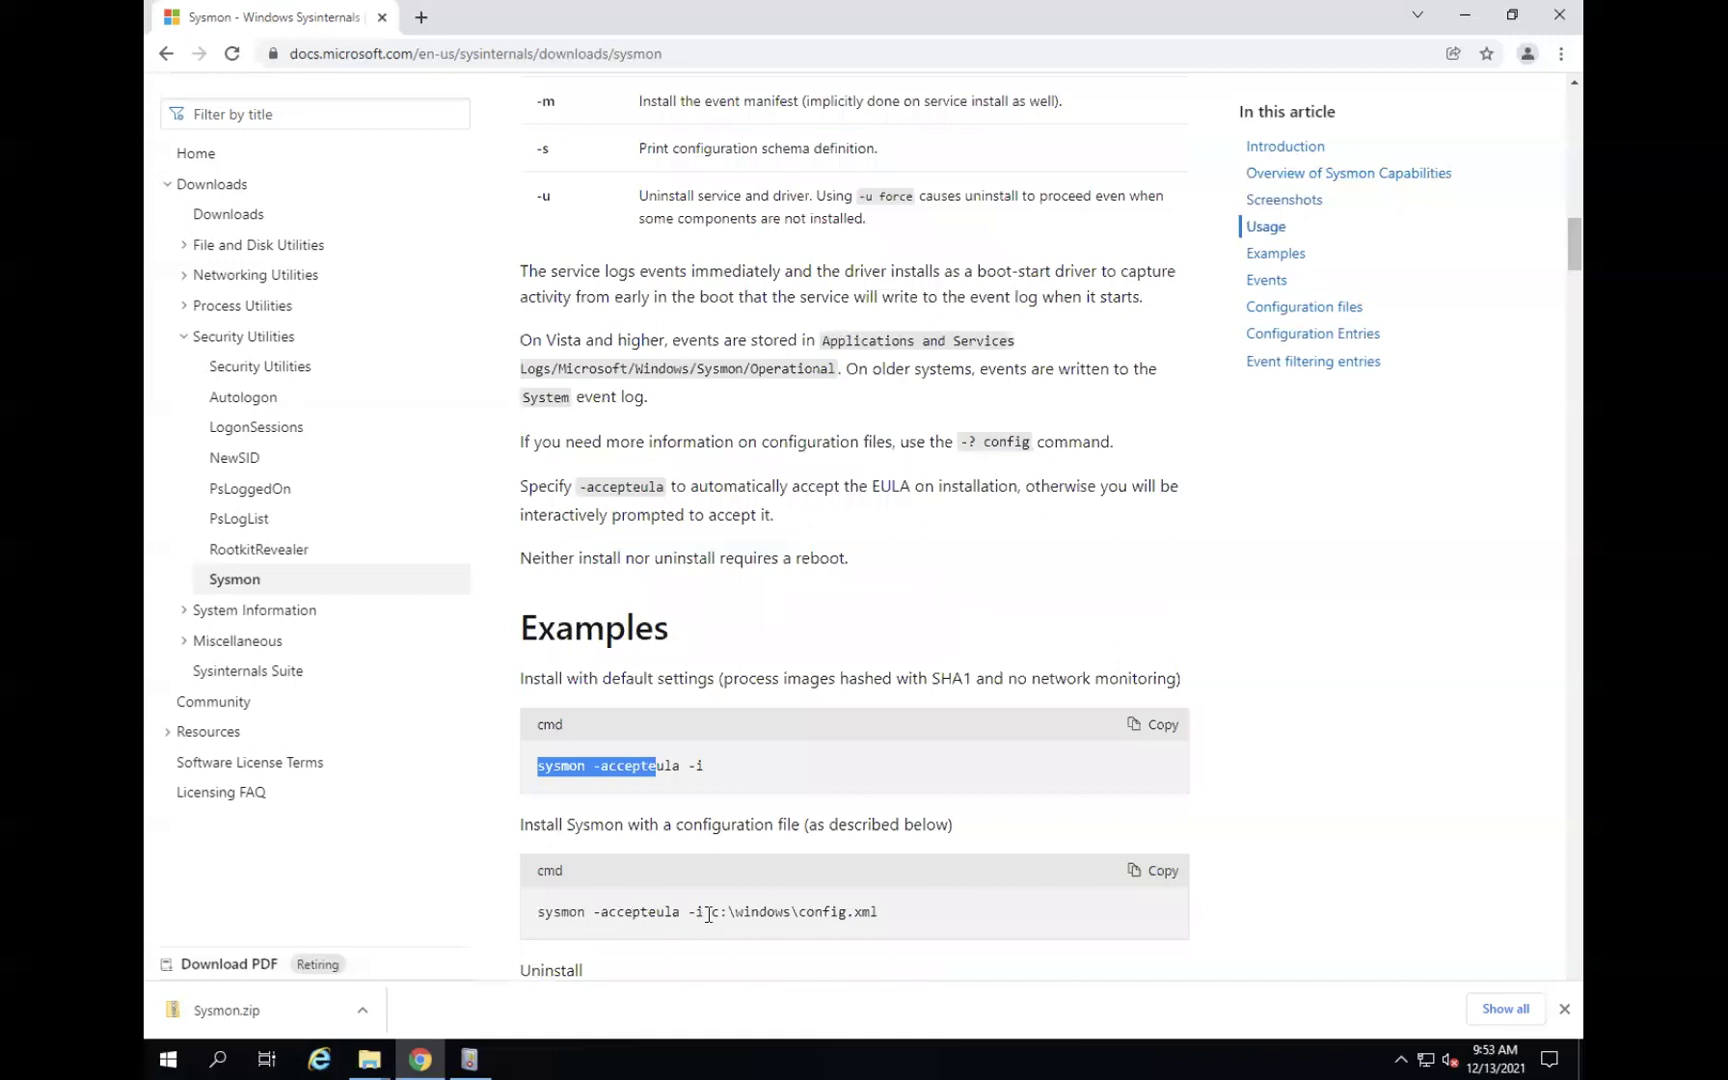
Open a new Chrome tab and enter 'swiftonsecurity sysmon config' as a search.
left_click(425, 17)
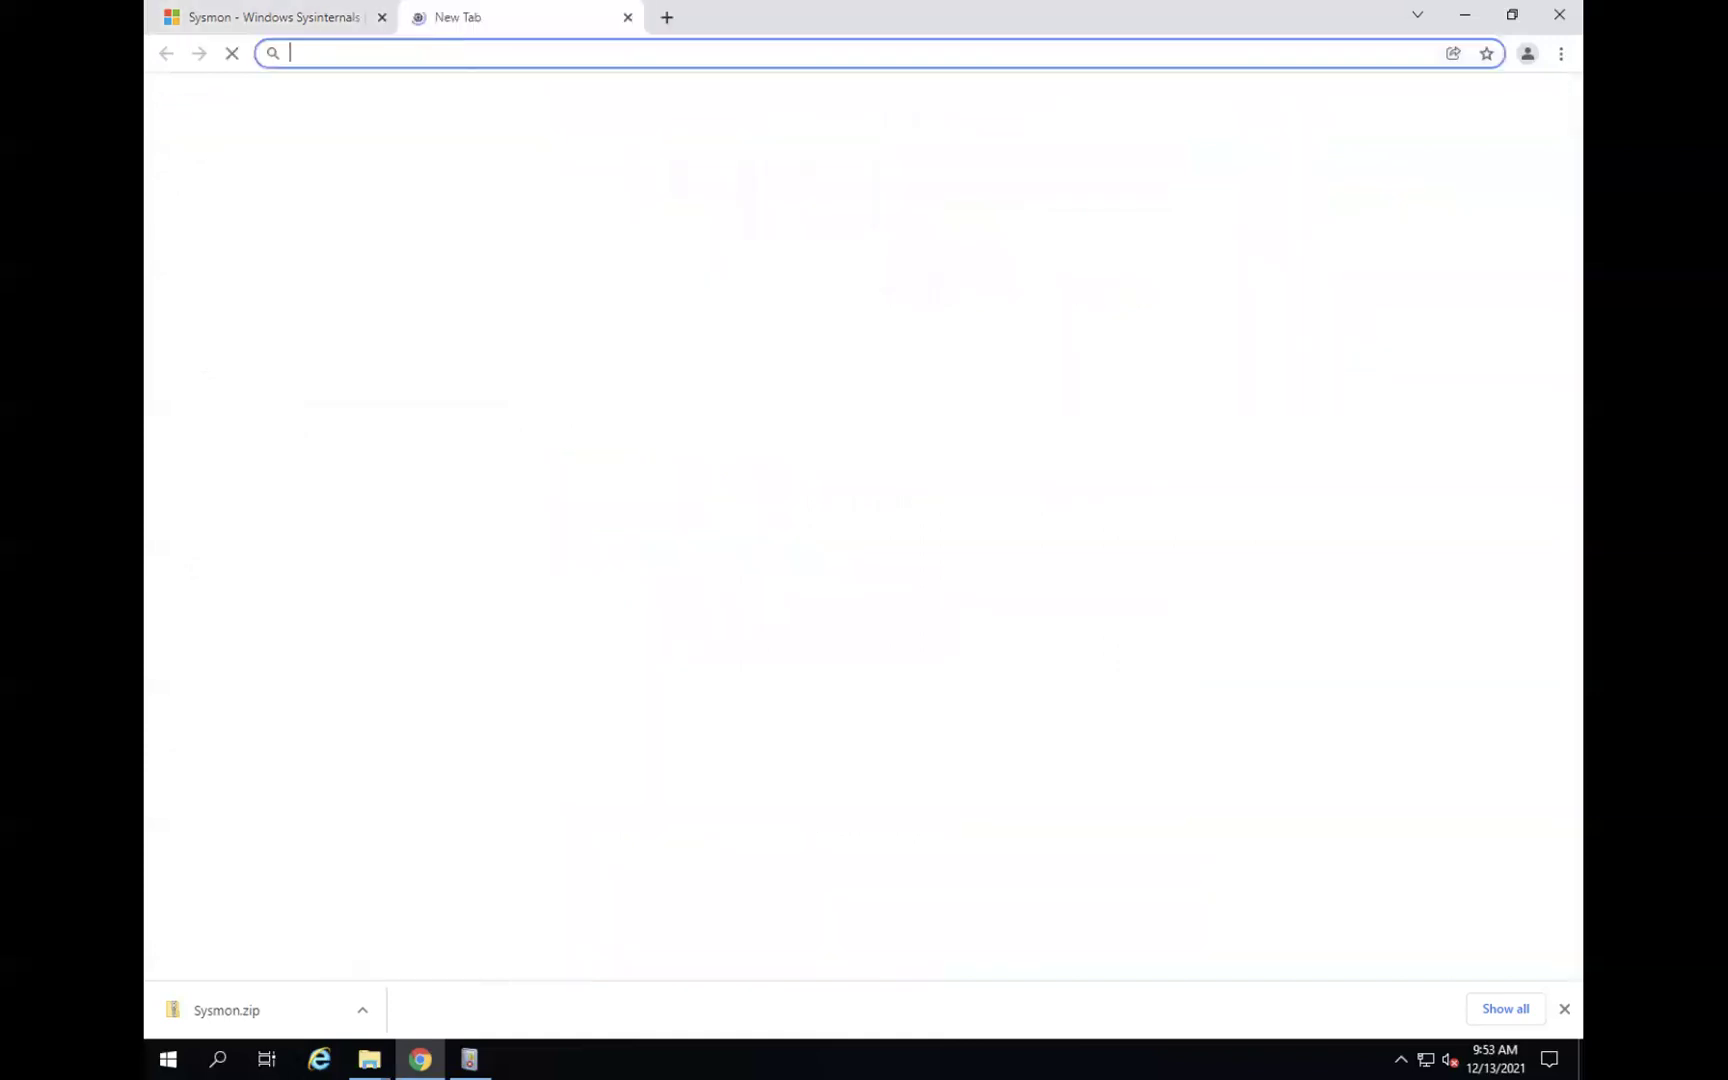
left_click(455, 50)
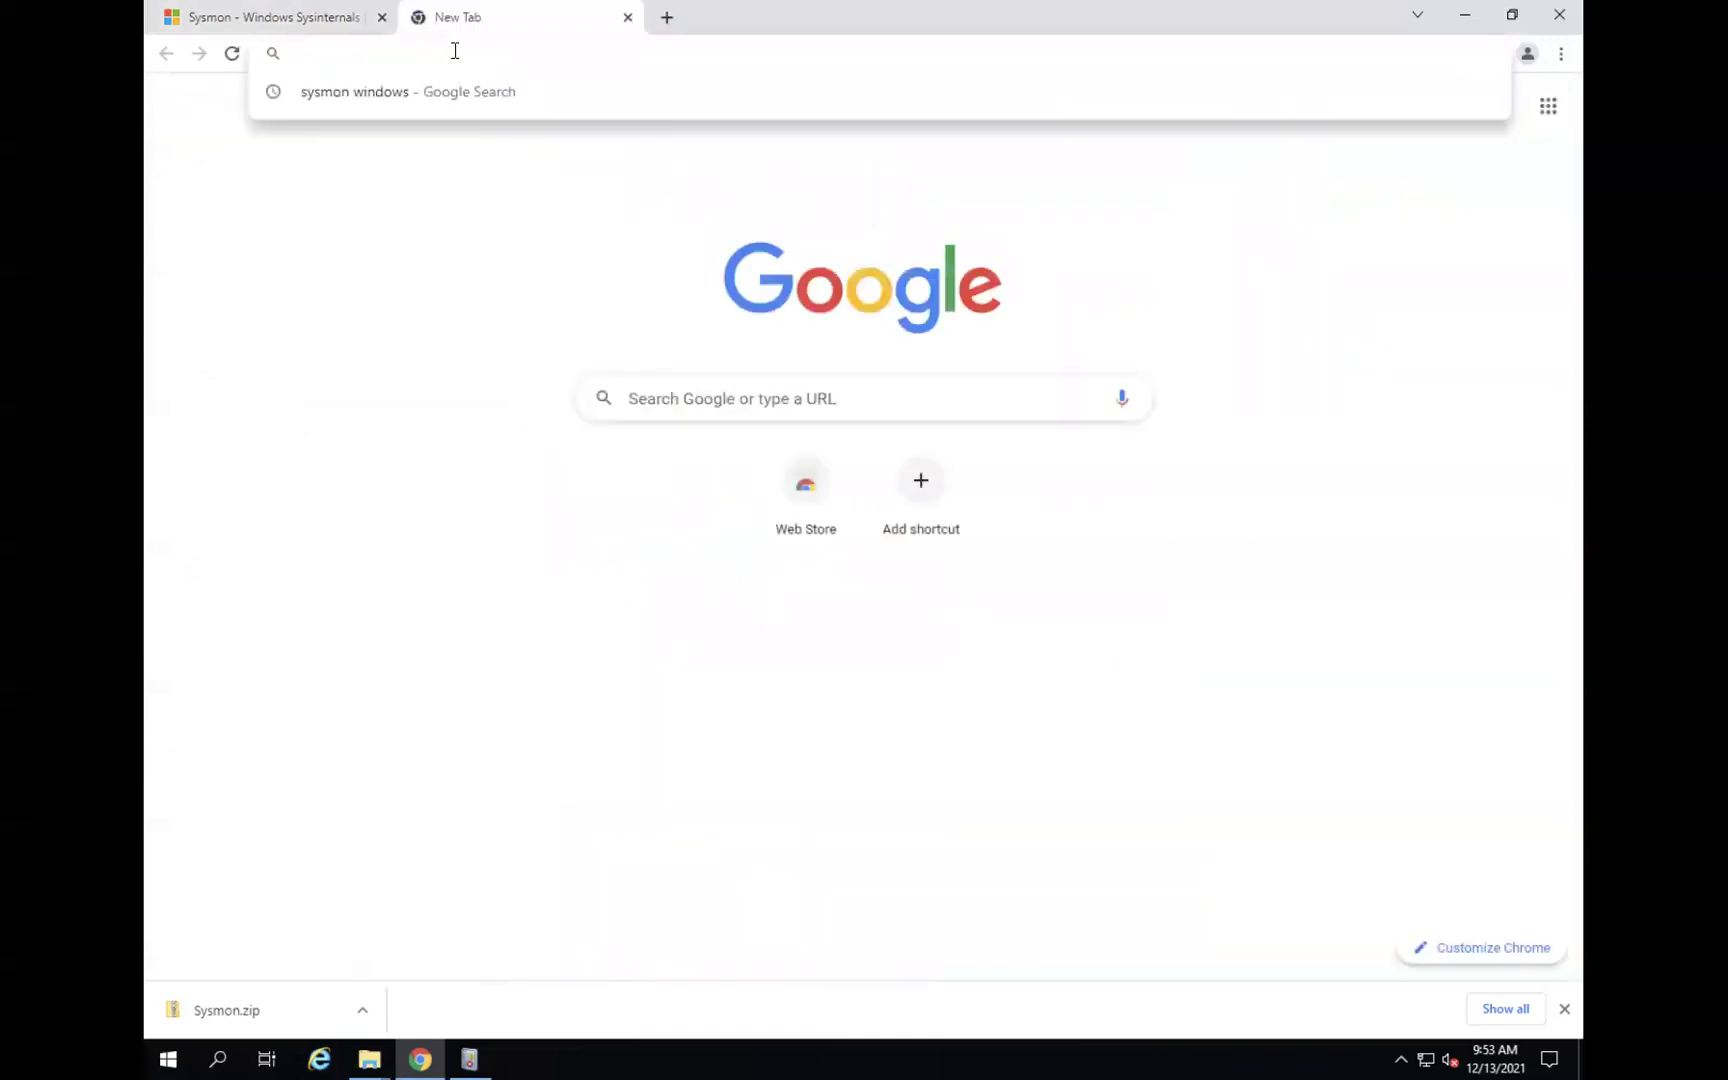
left_click(333, 18)
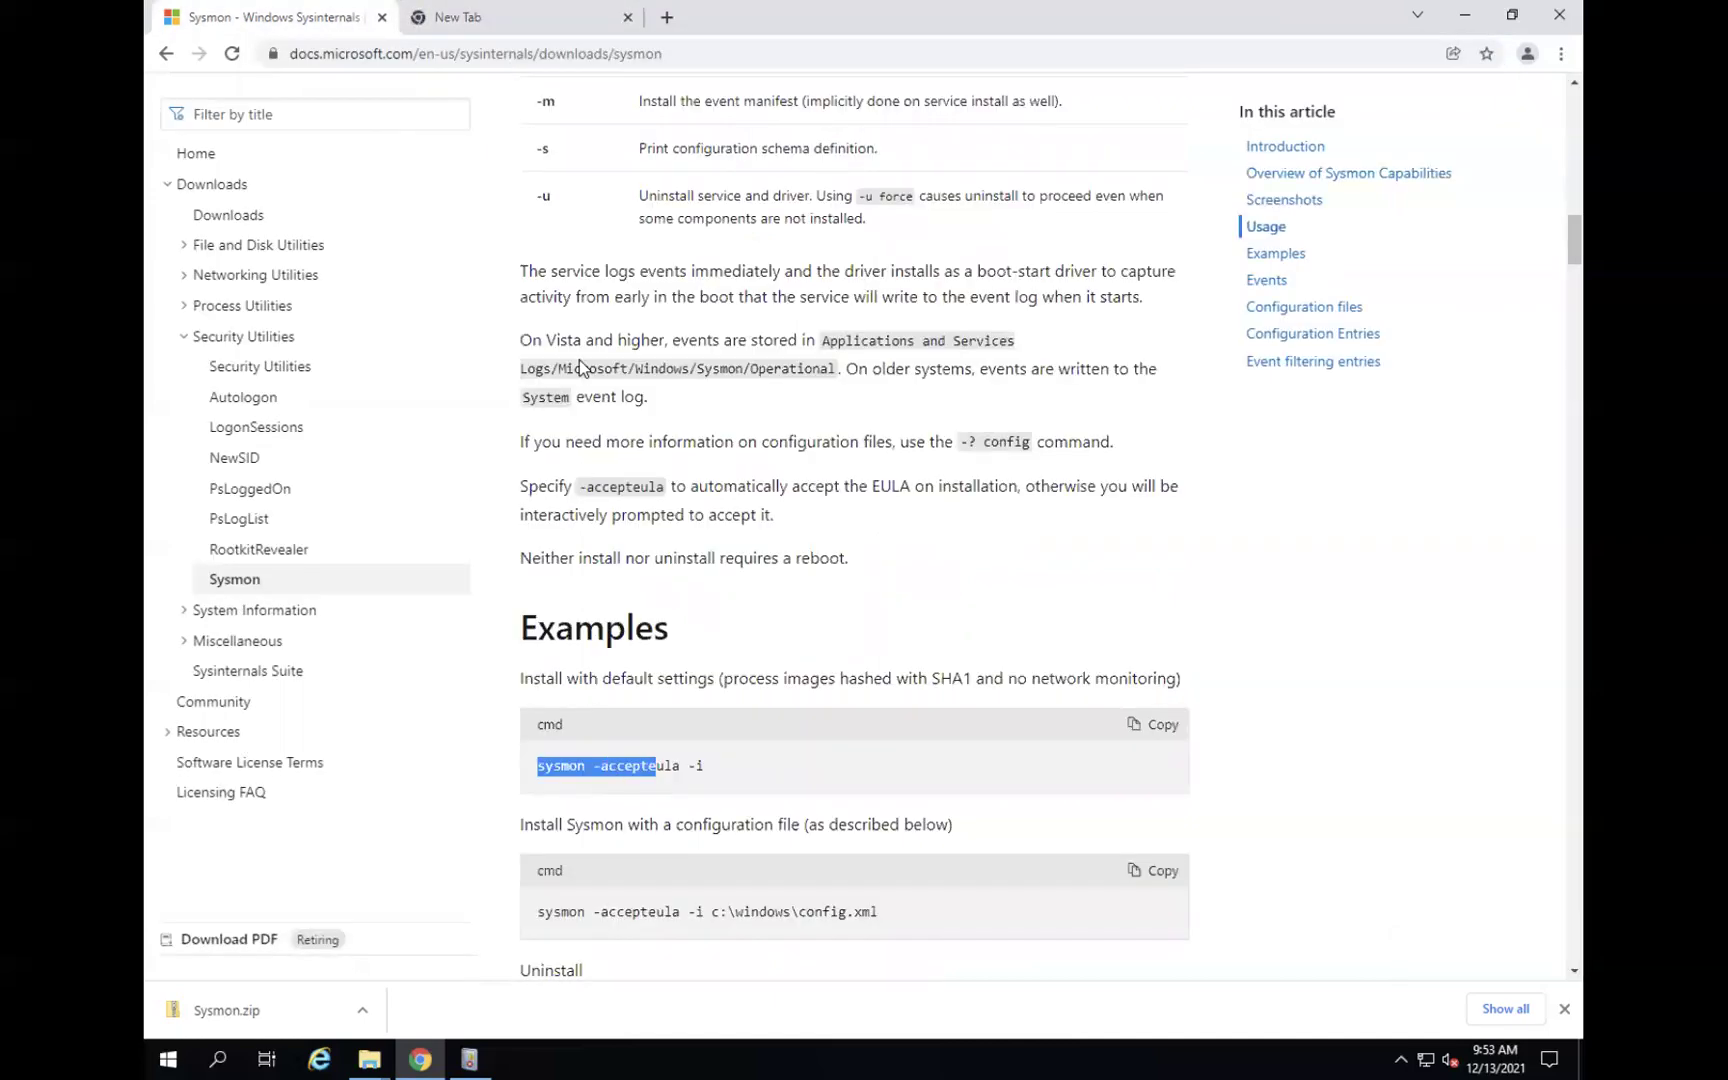
left_click(498, 22)
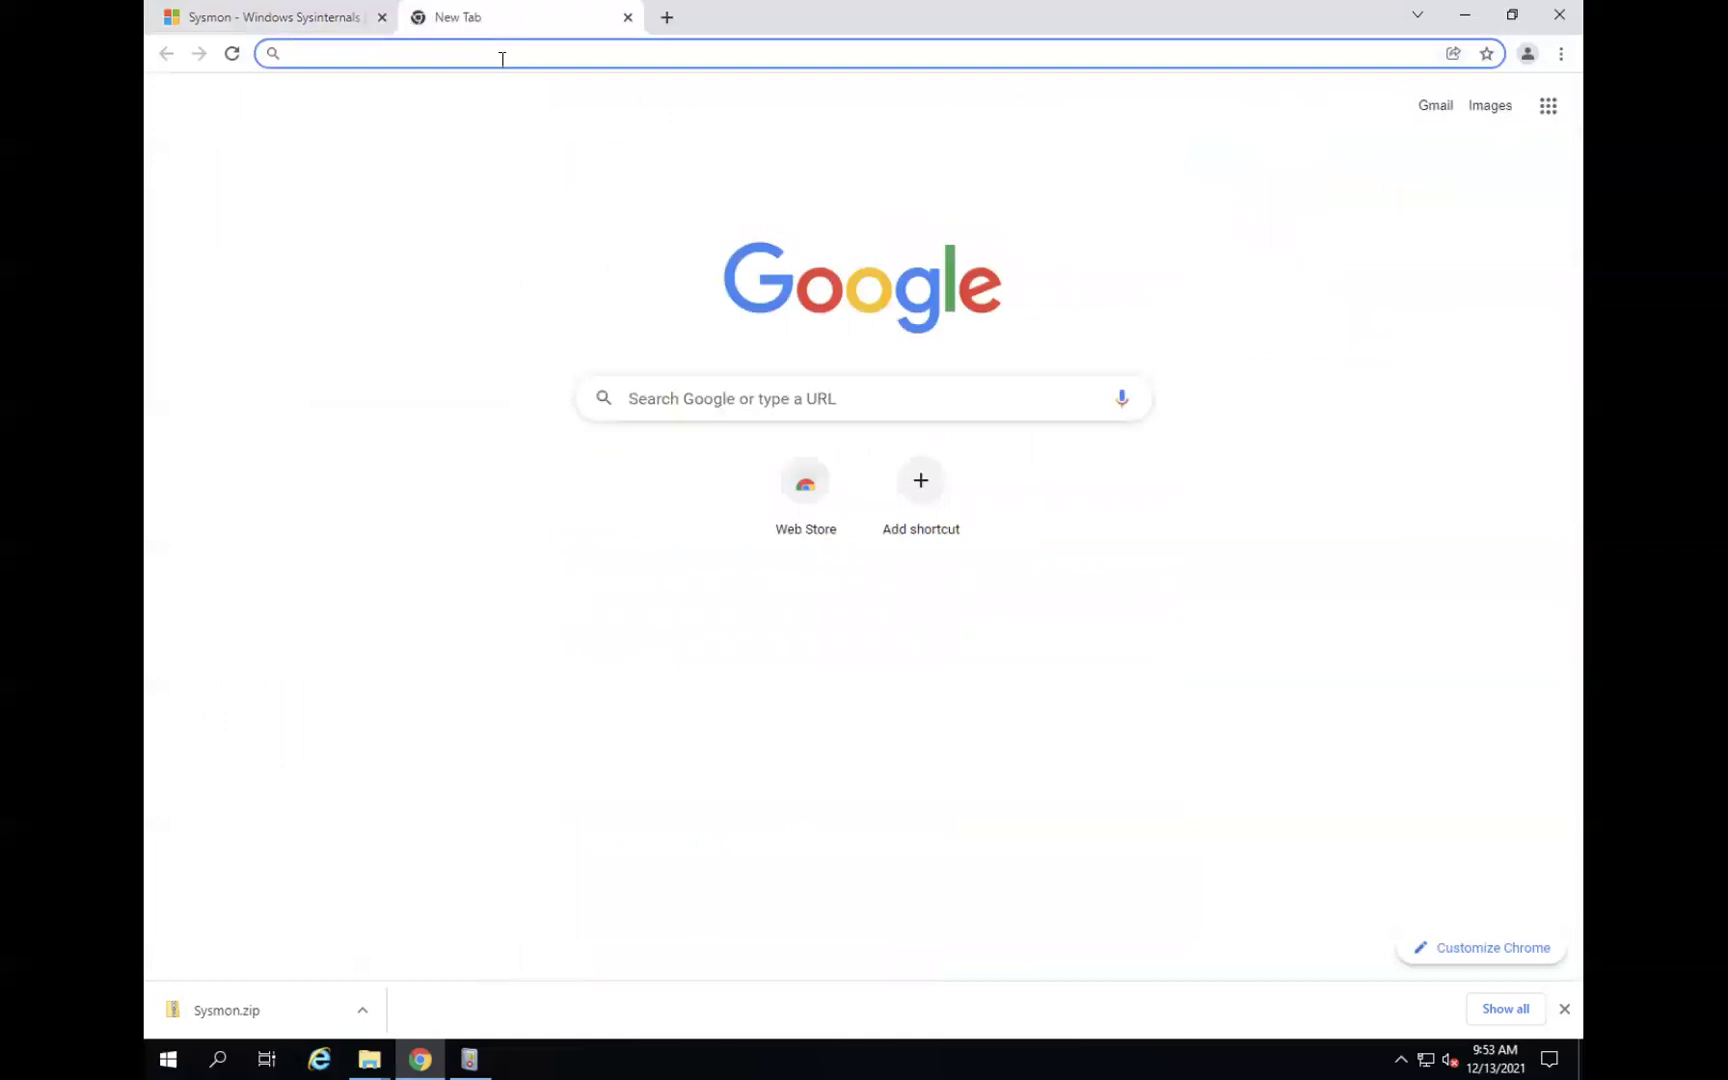
type("swift")
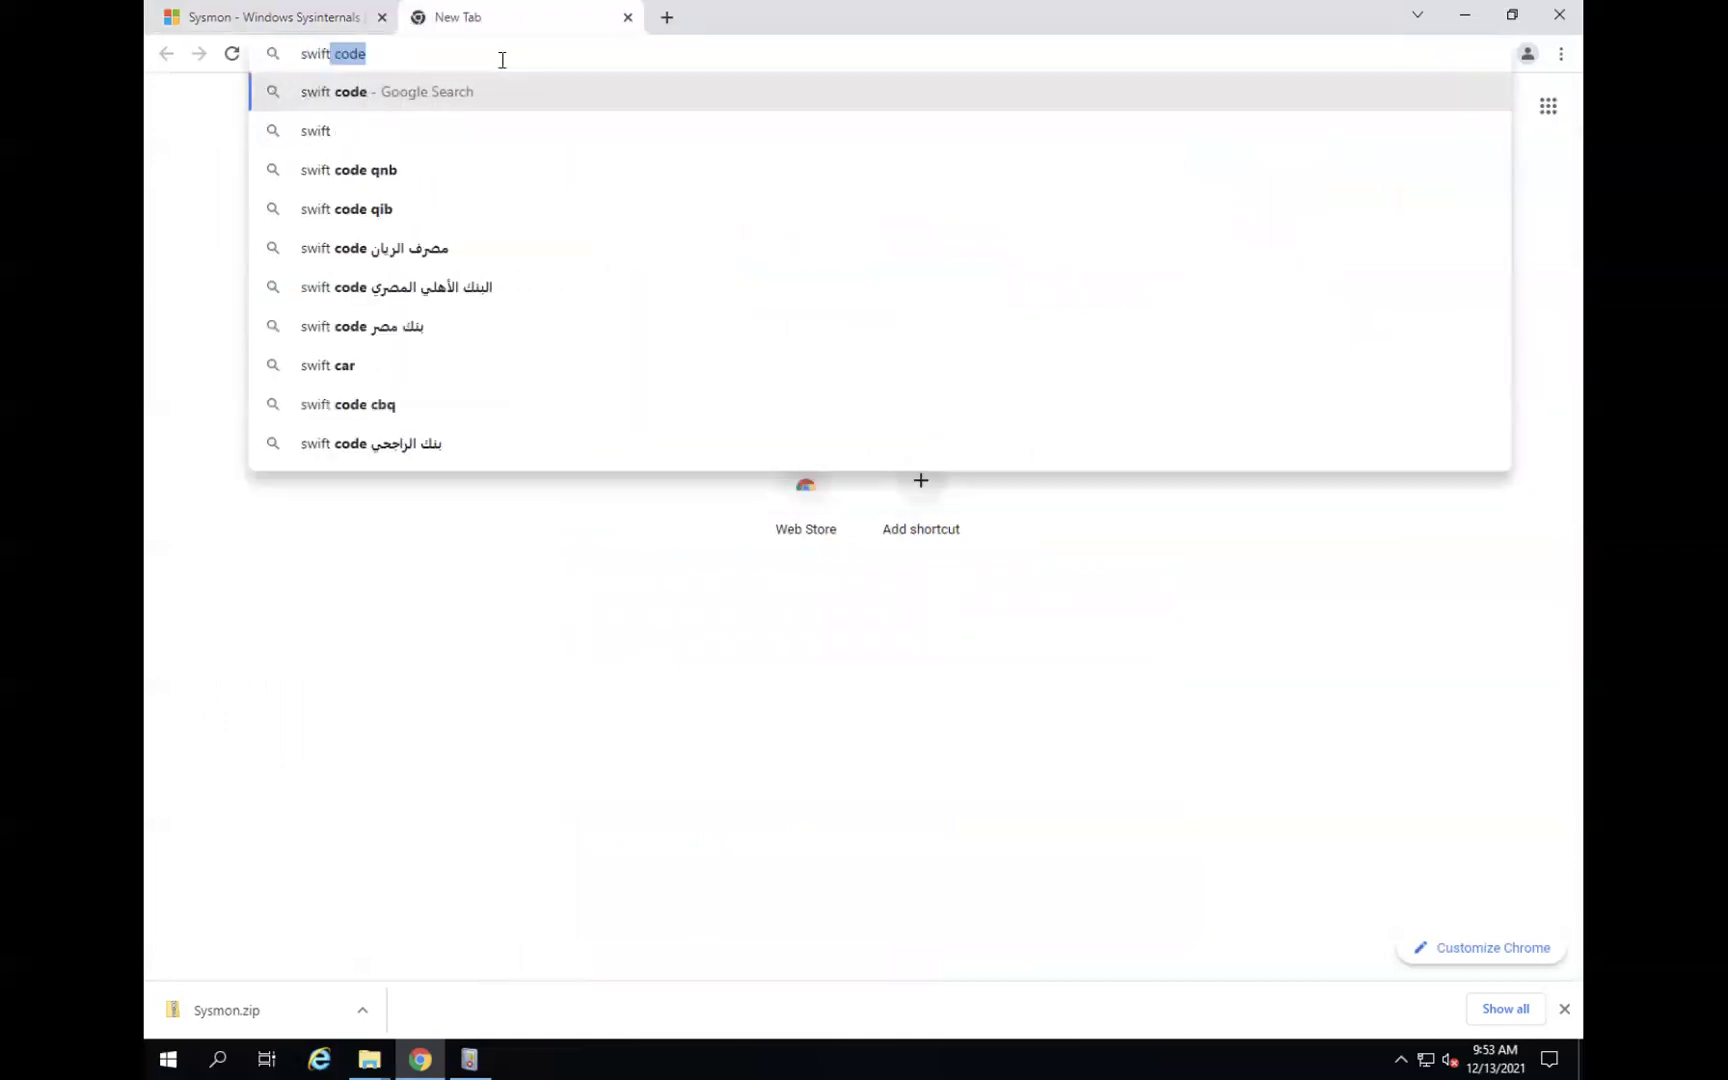
type("onsecur")
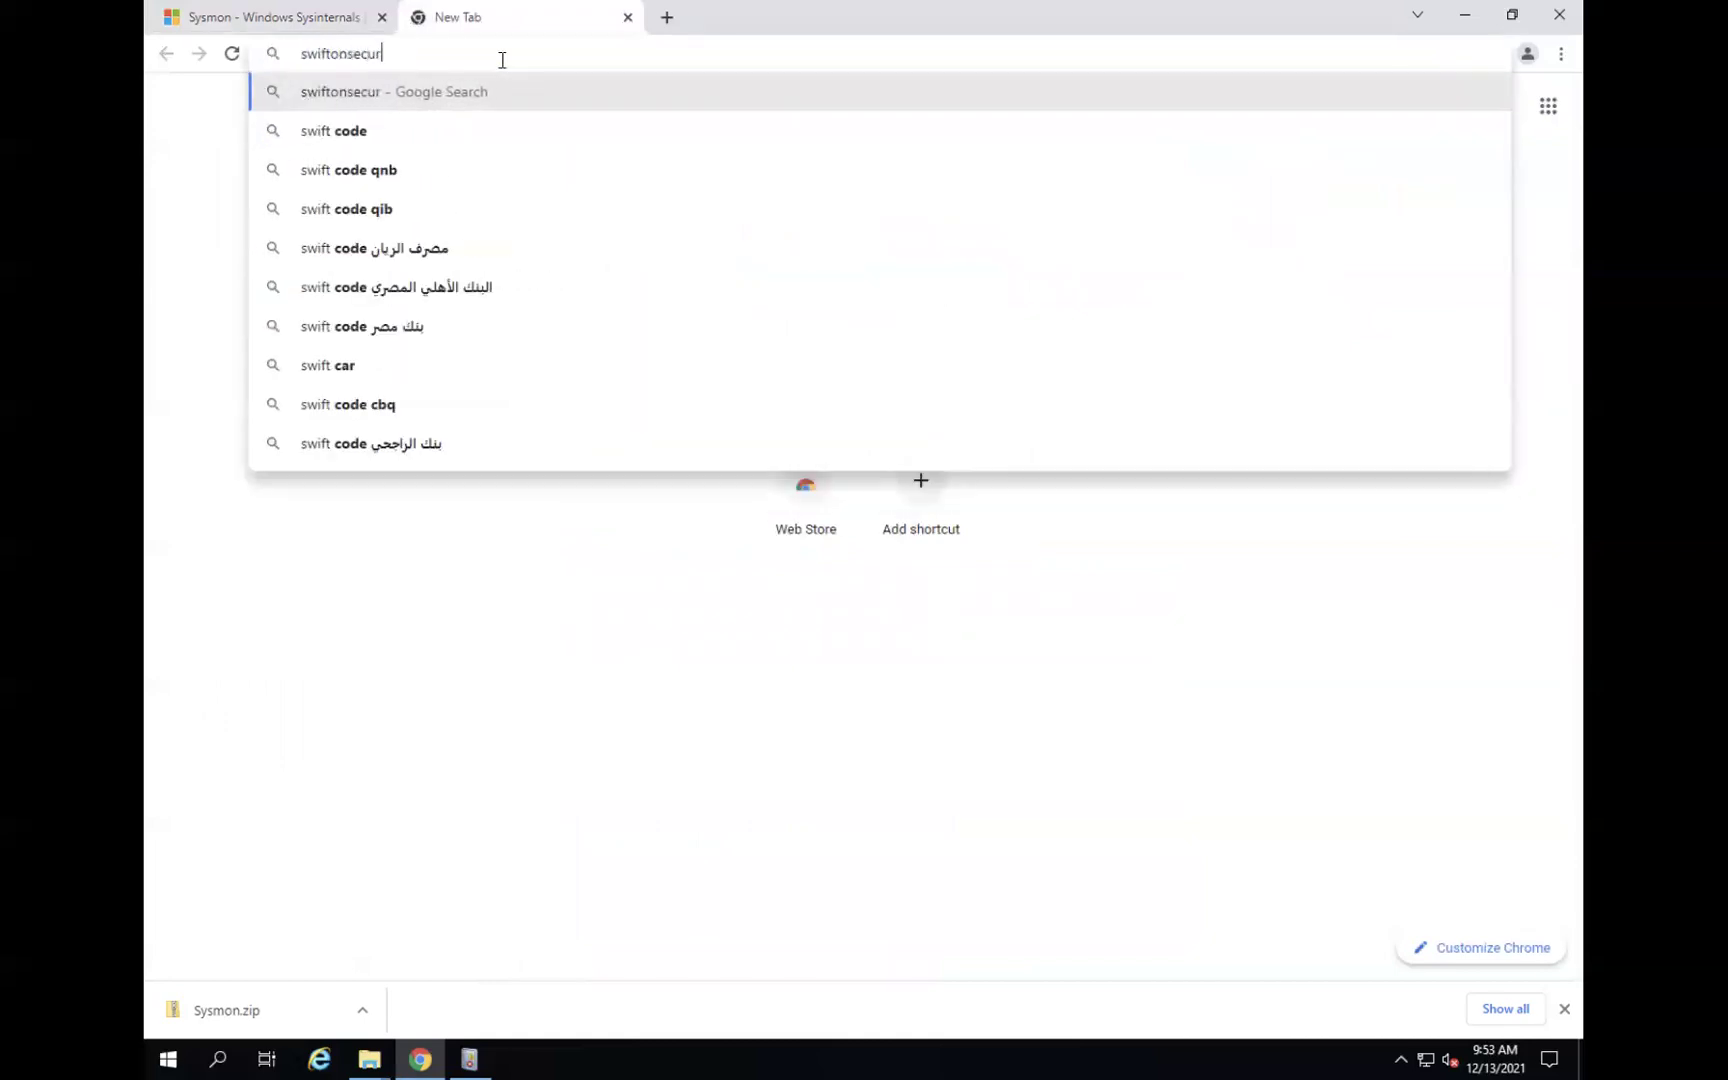
type("ity sysmon")
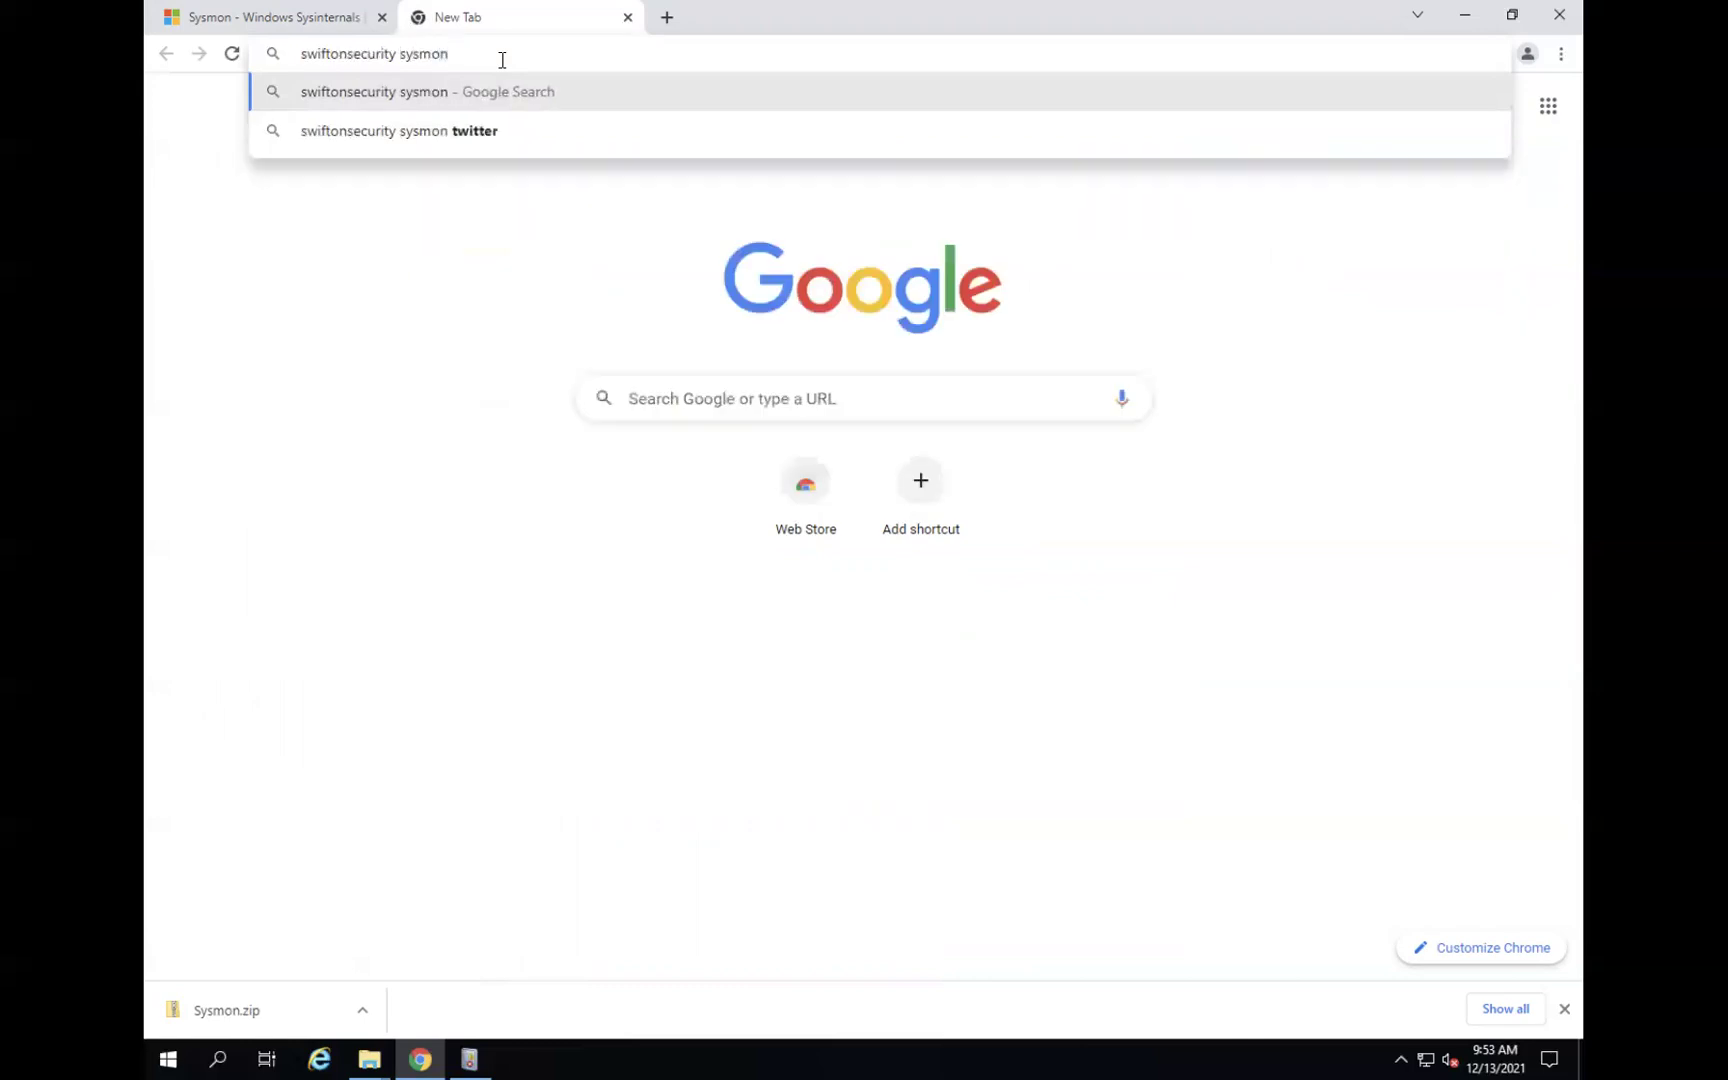
type(" config")
Run the search, open the SwiftOnSecurity sysmon-config GitHub repo, and copy sysmonconfig-export.xml's raw contents.
key("Return")
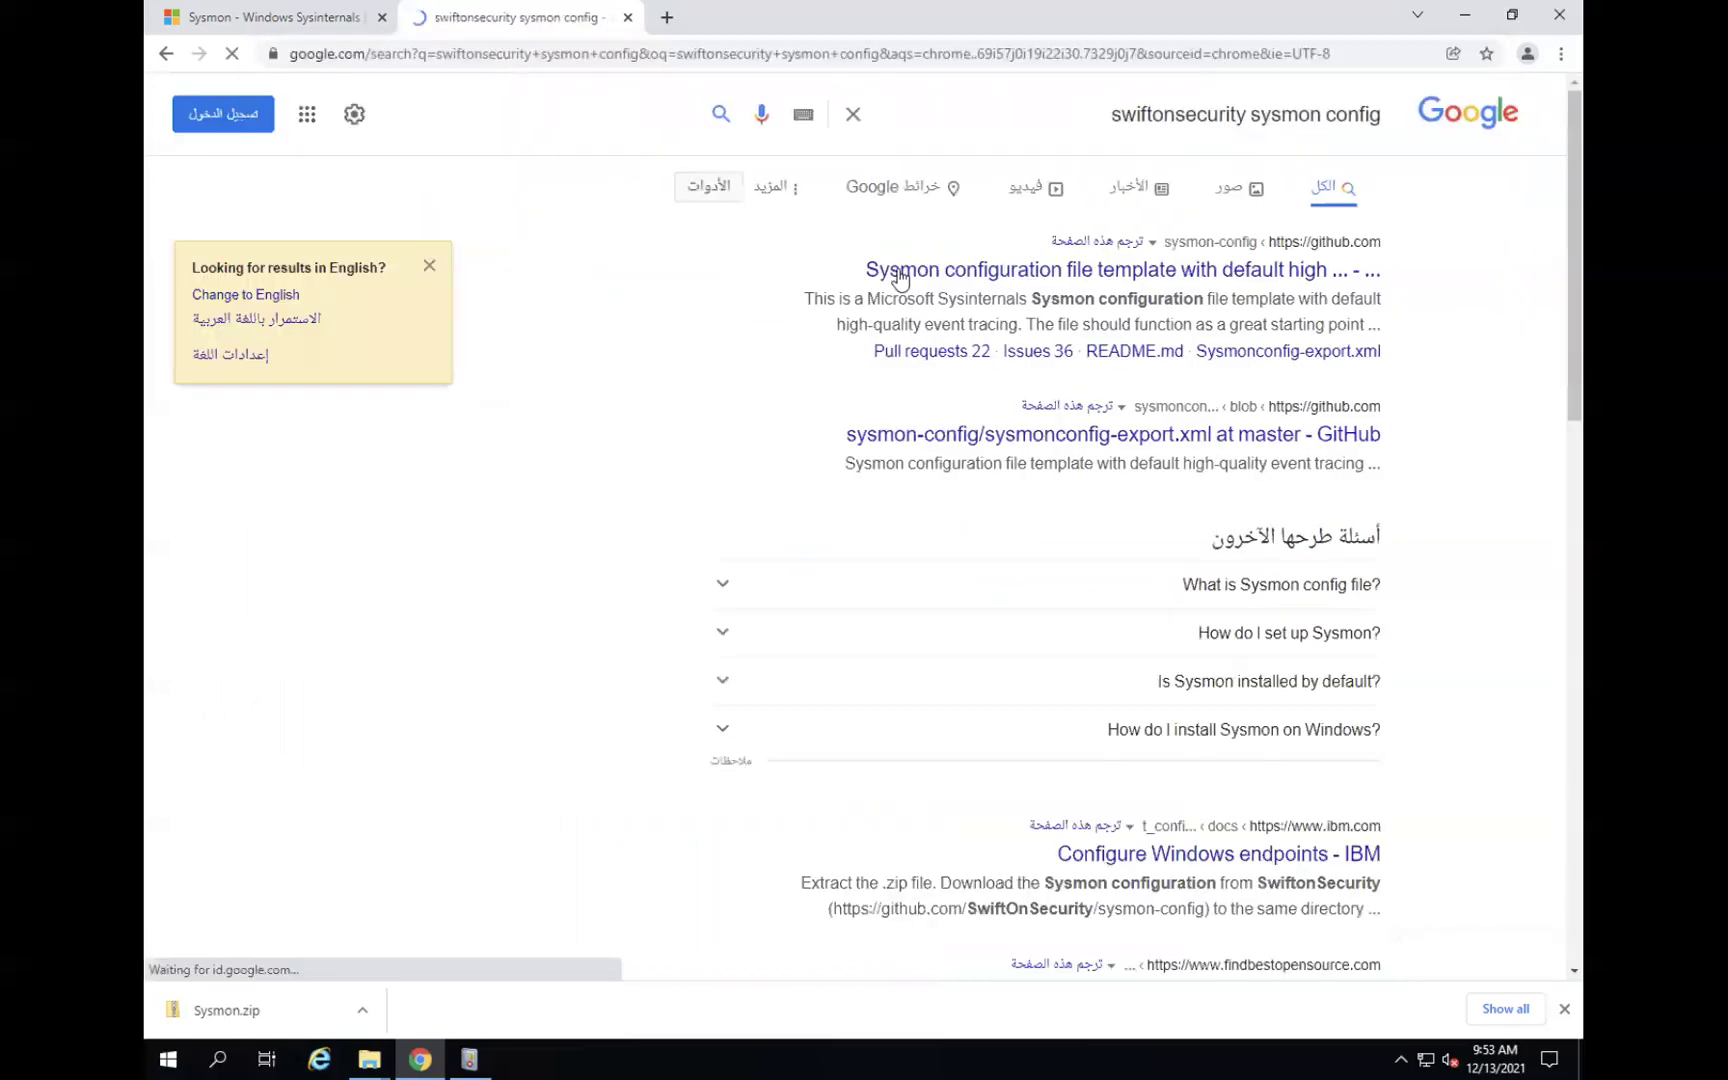
left_click(1107, 270)
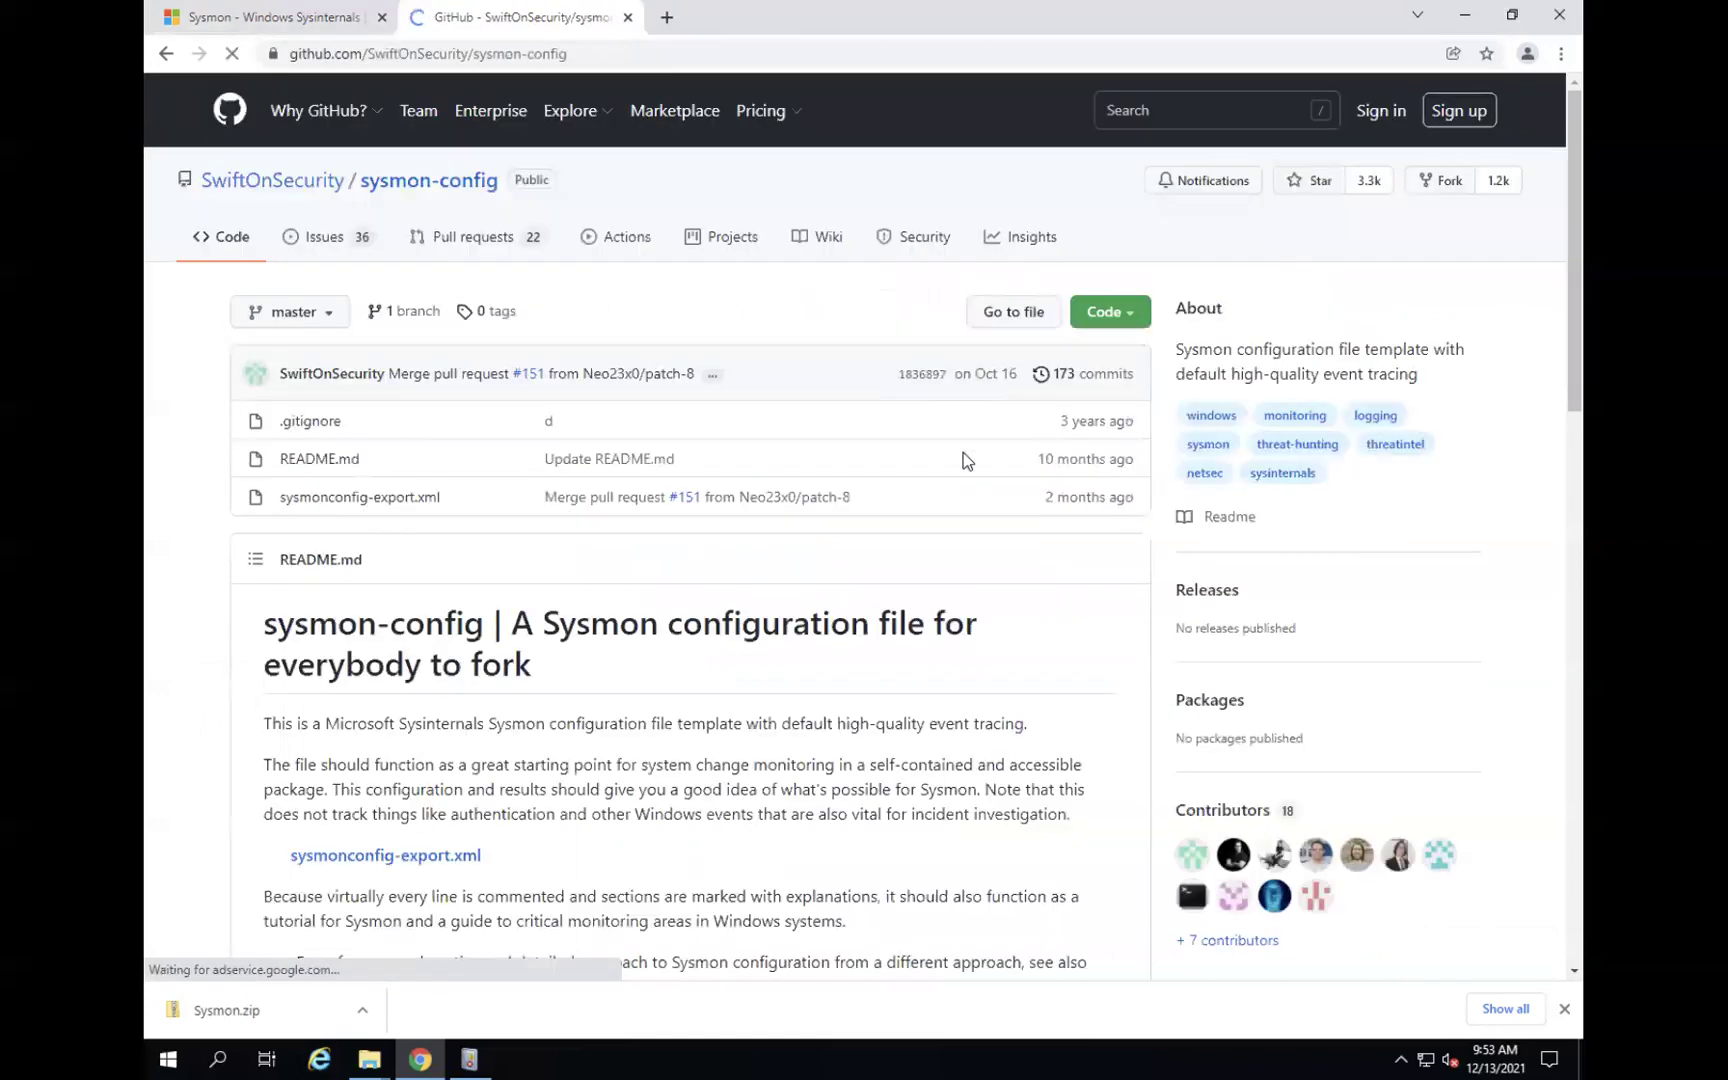
scroll(694, 543, "down", 1)
left_click(413, 395)
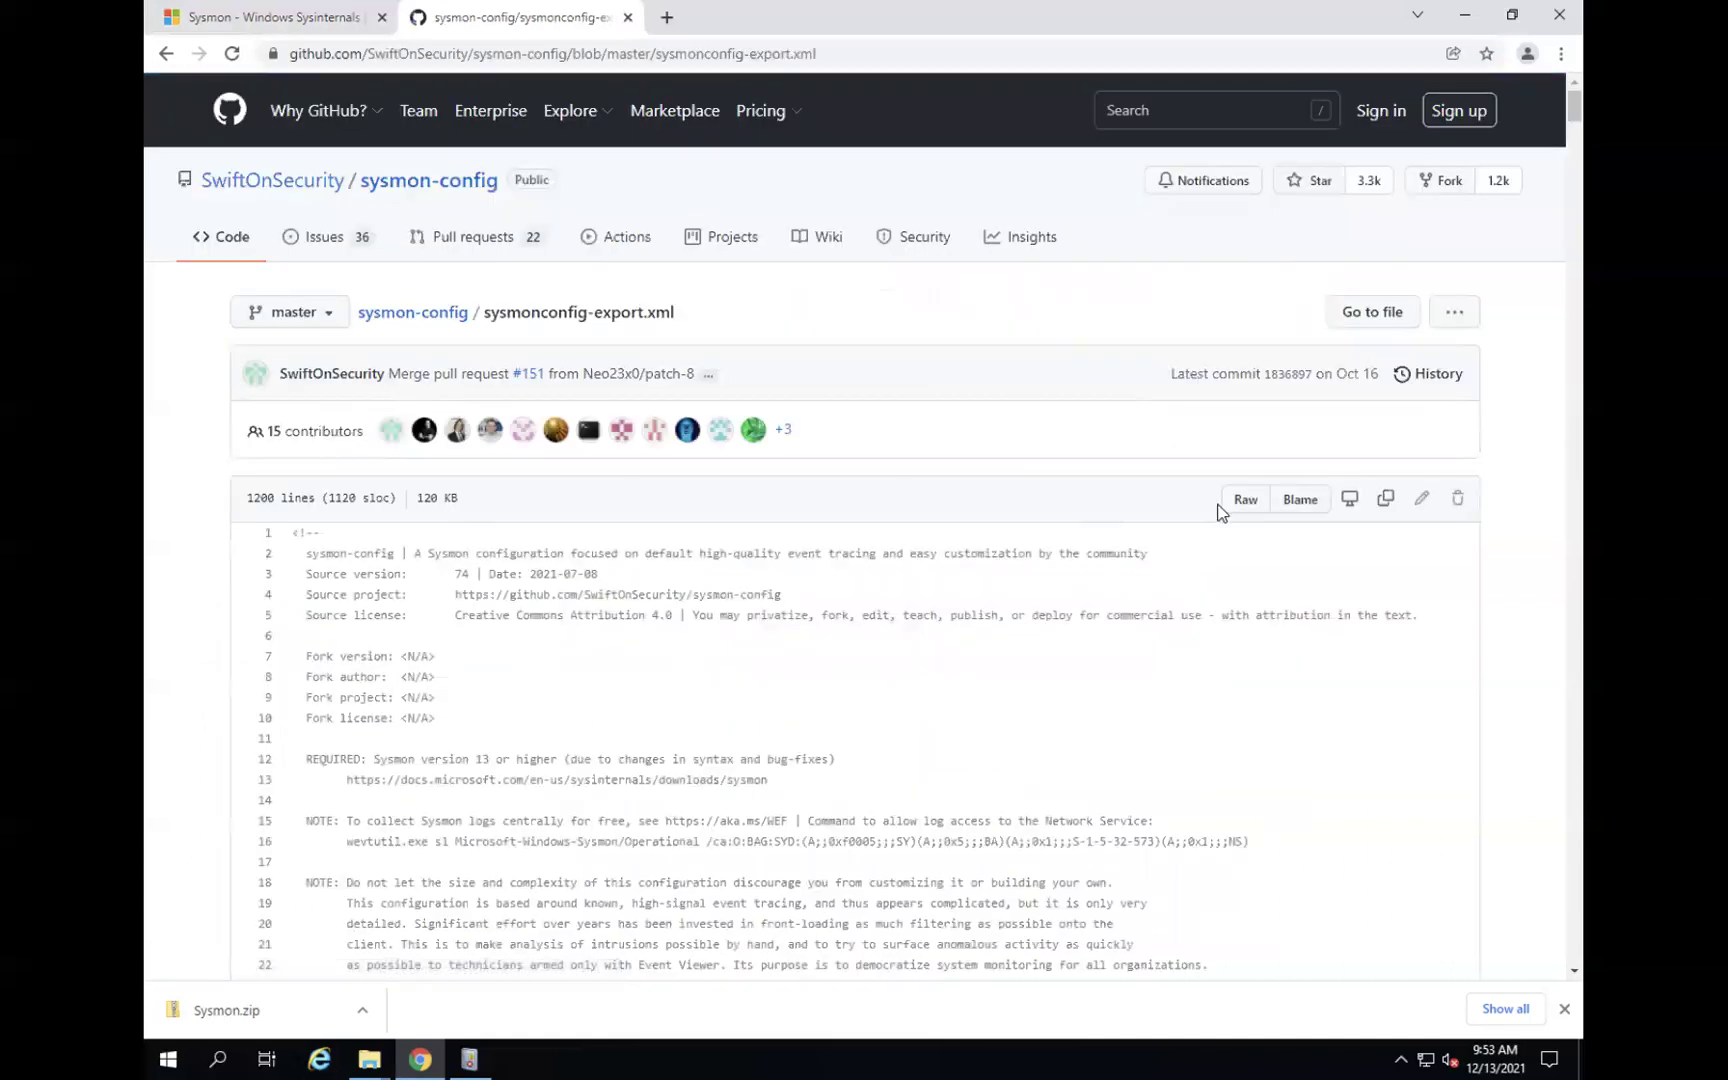
left_click(1386, 503)
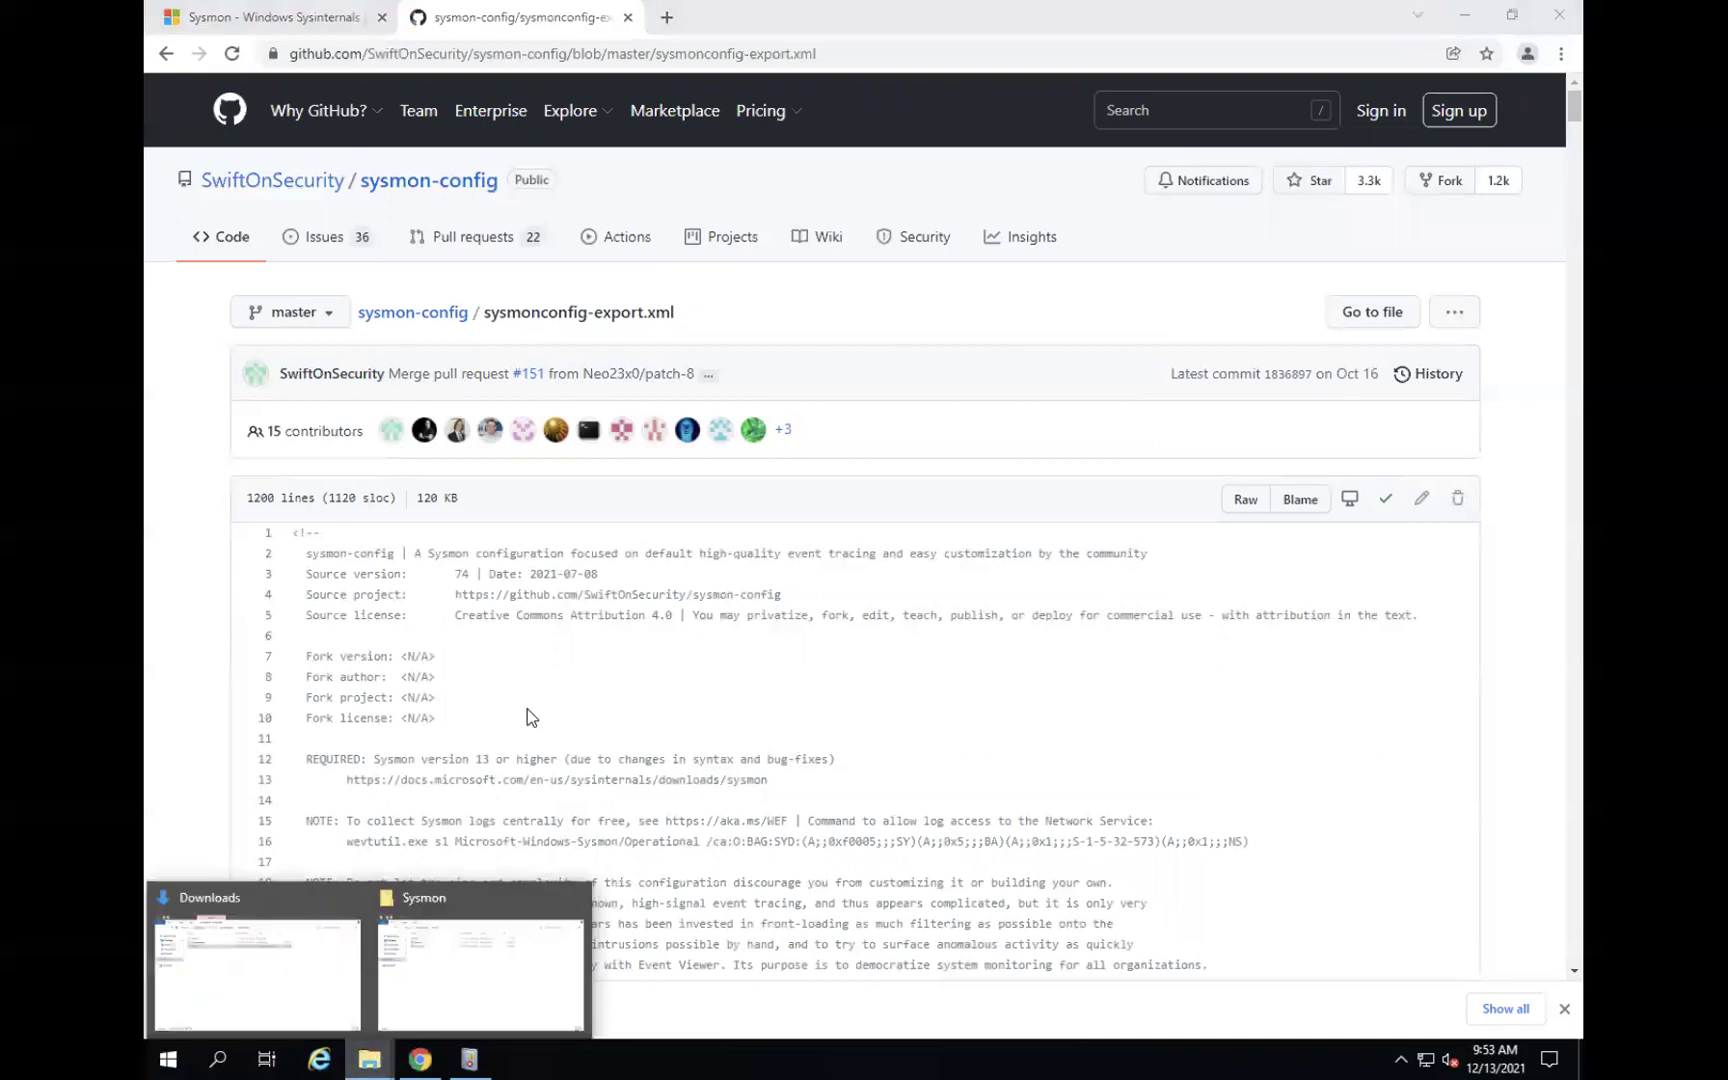
Create a new text document named 'sysmon-config' in the Downloads\Sysmon folder.
left_click(443, 958)
right_click(594, 439)
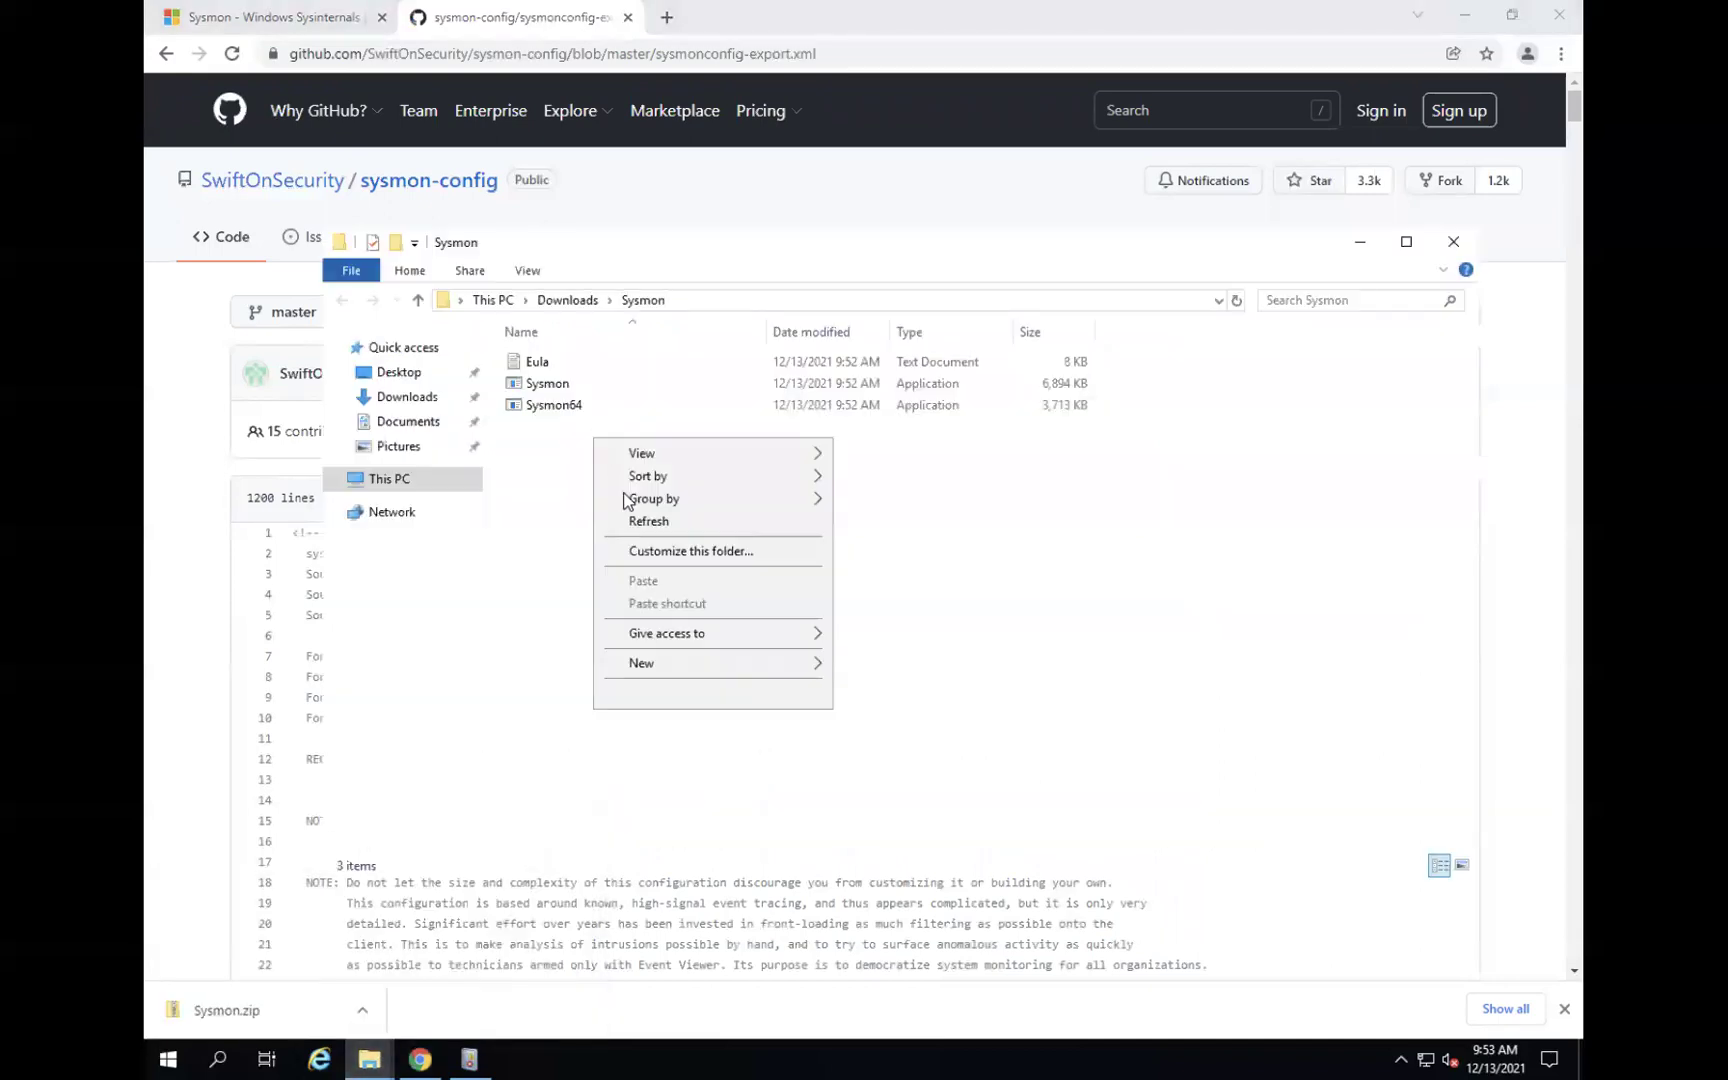
mouse_move(685, 660)
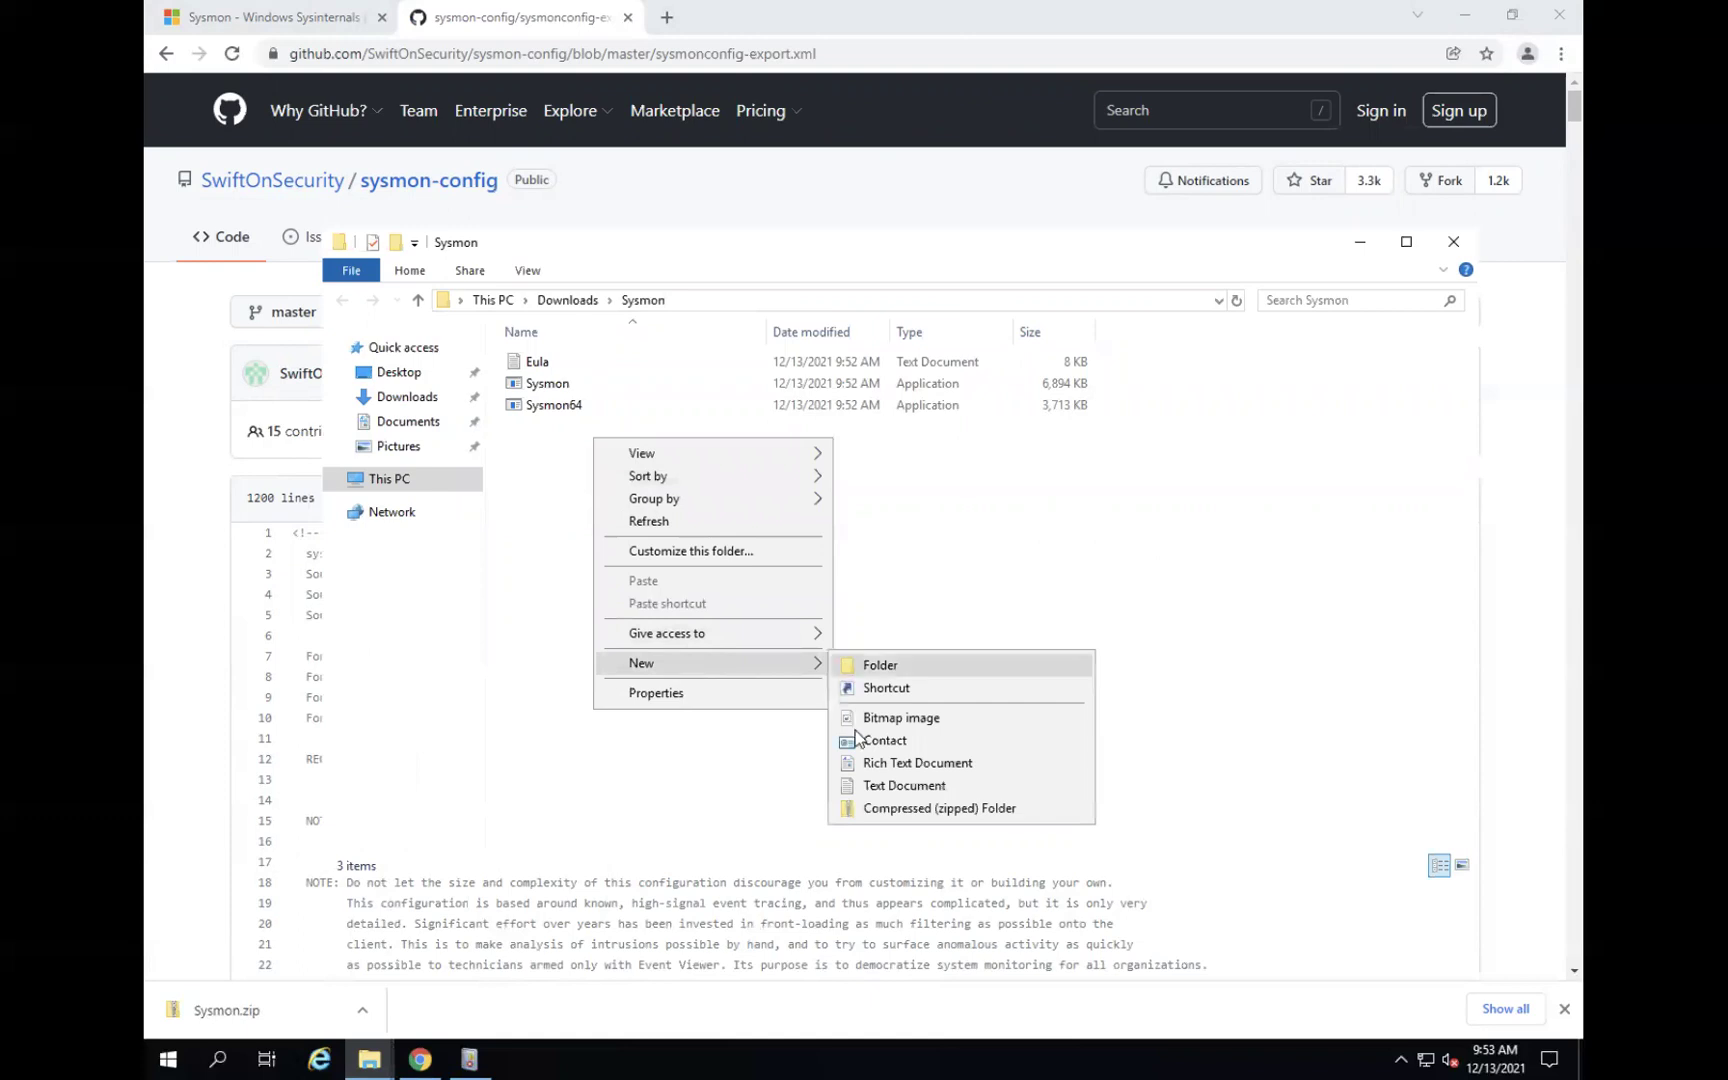
left_click(867, 787)
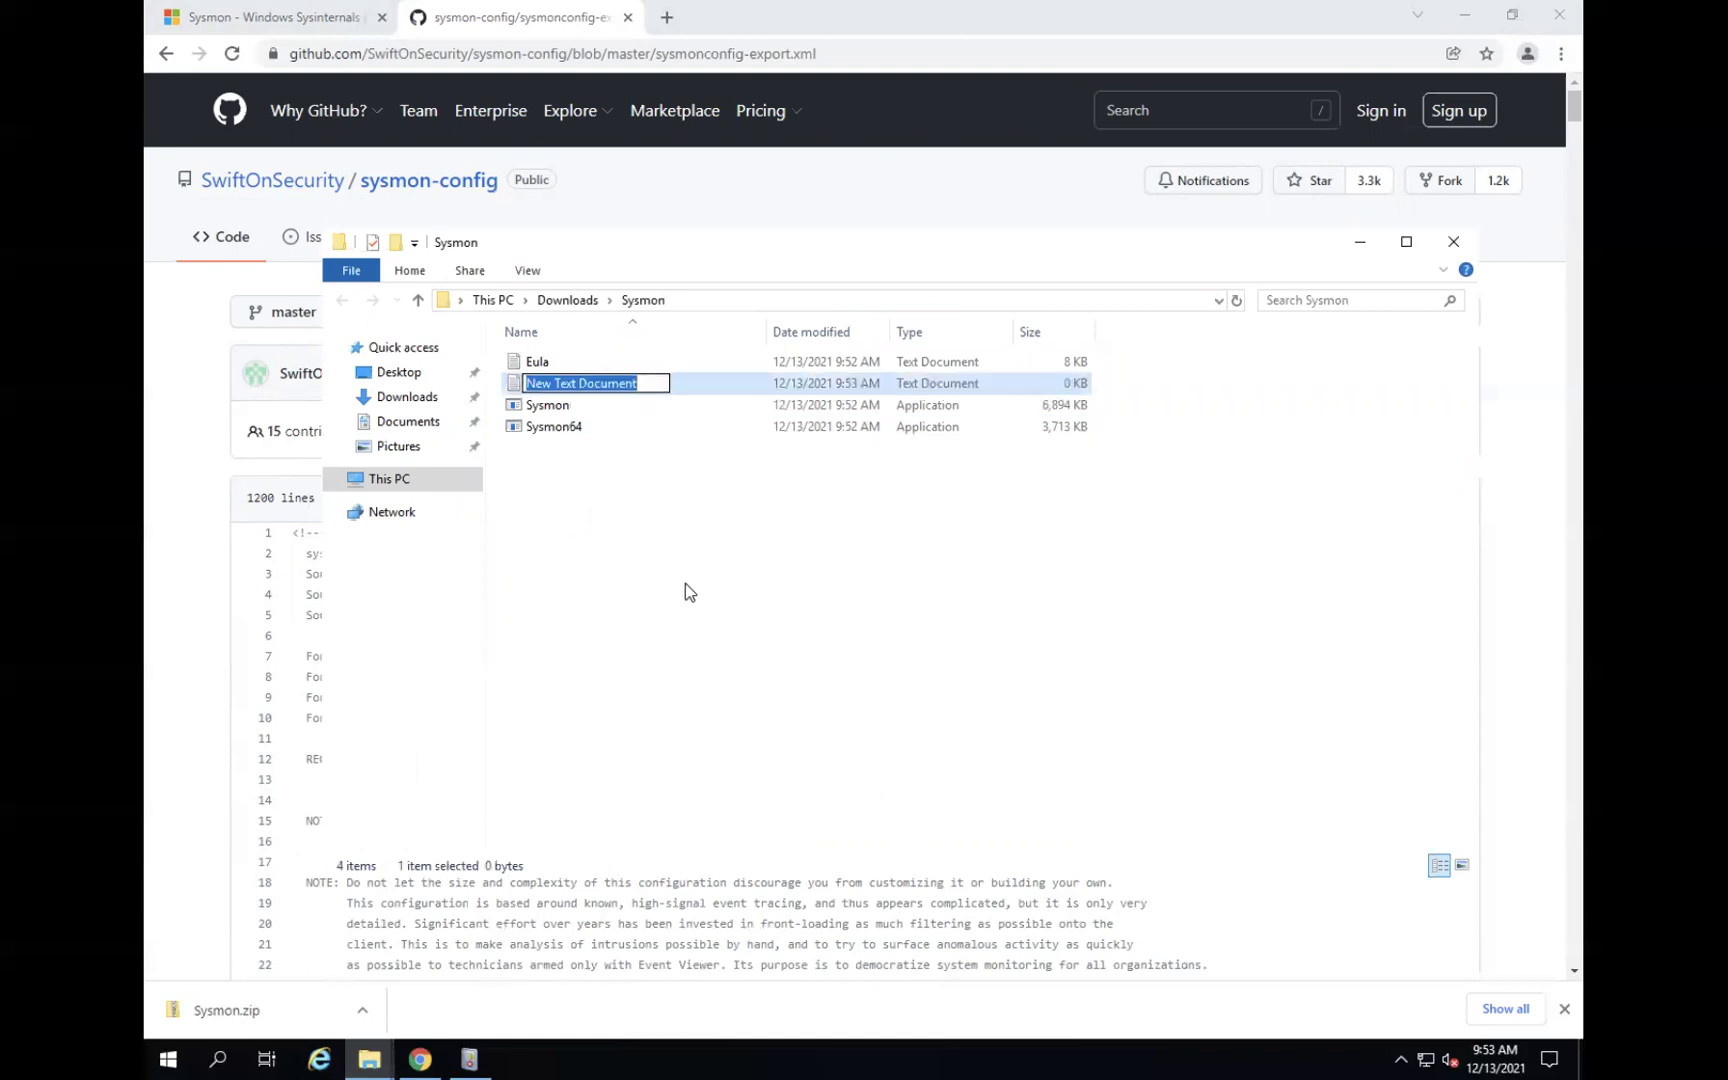
type("sysm")
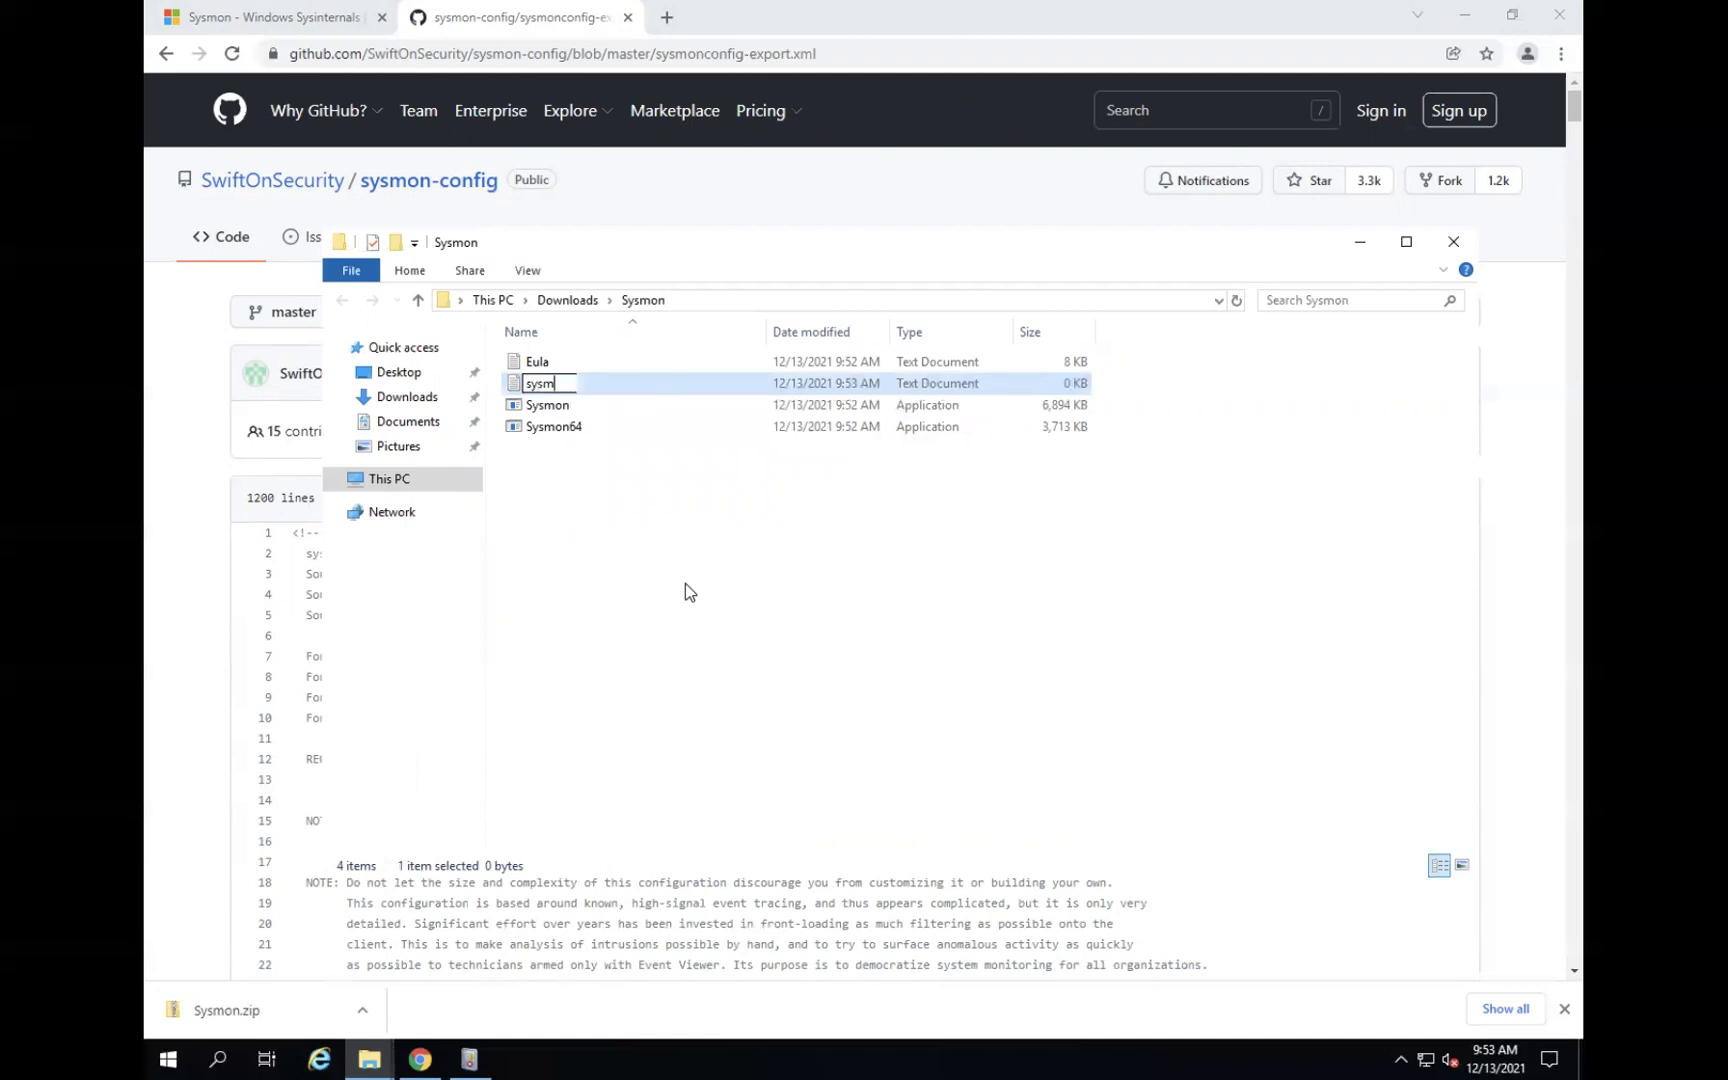
type("on-config")
key("Return")
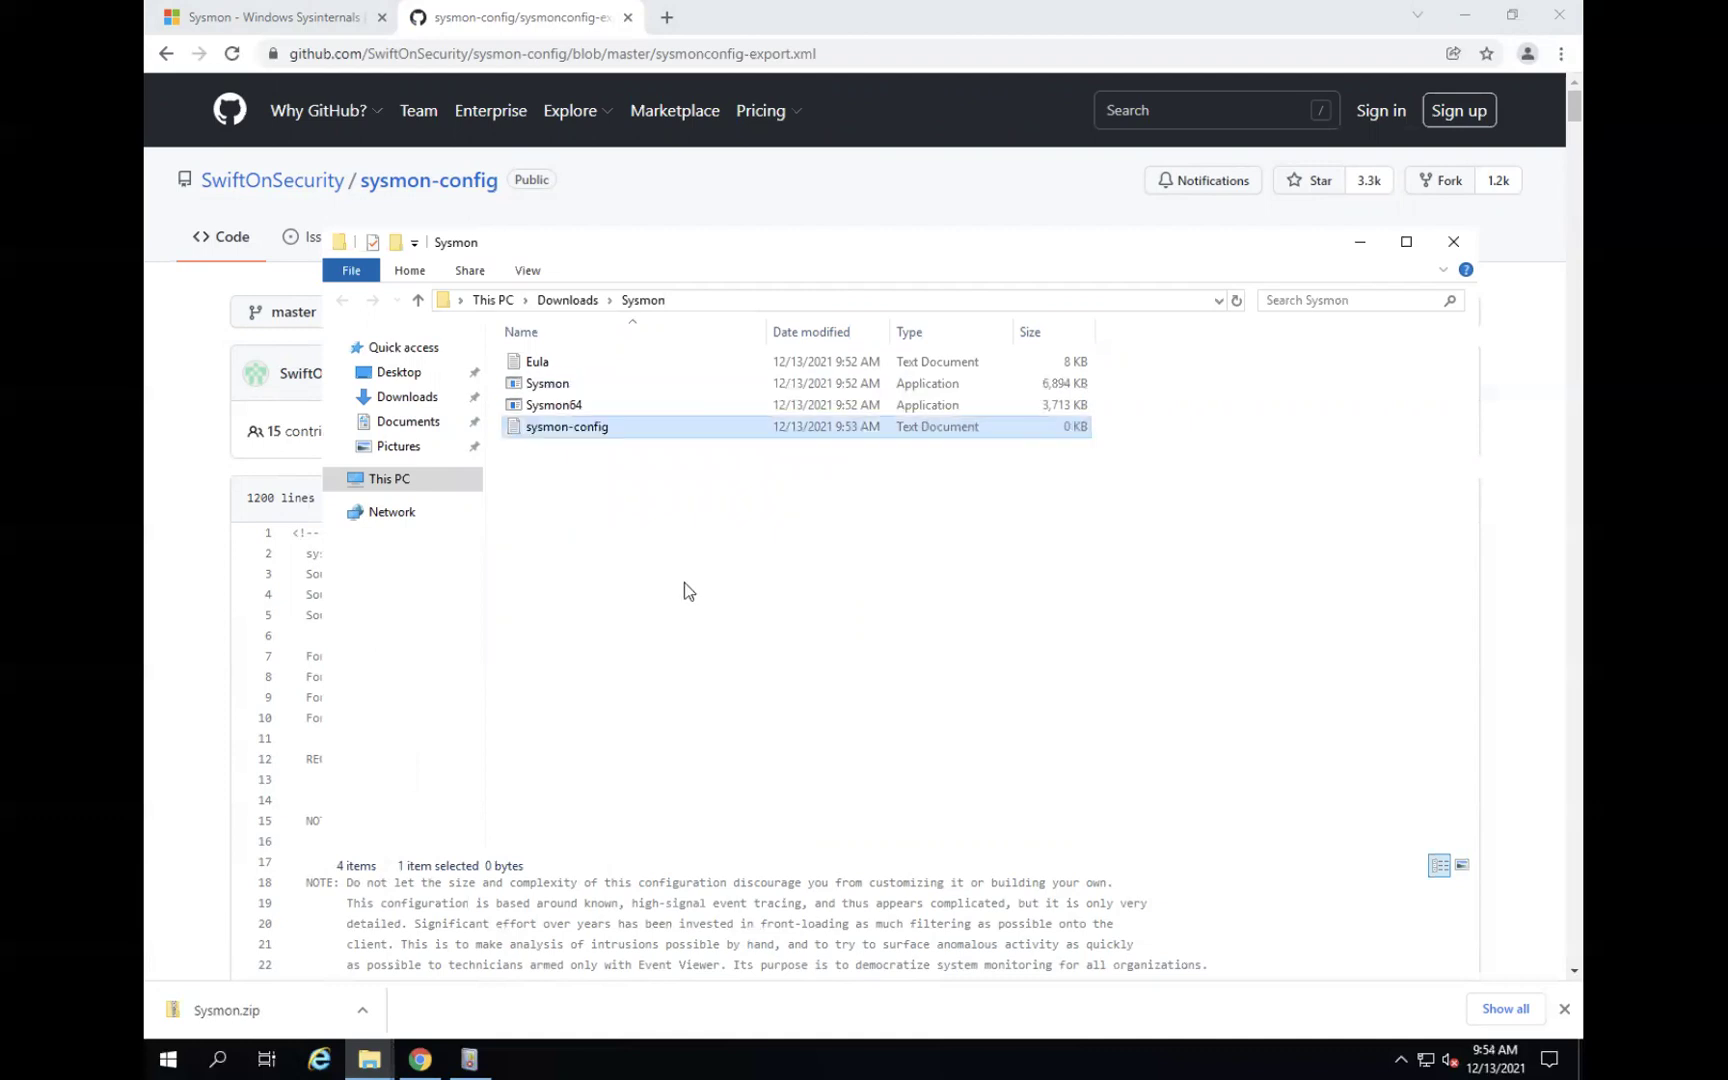
Paste the copied SwiftOnSecurity XML config into sysmon-config in Notepad, then save and close it.
double_click(577, 428)
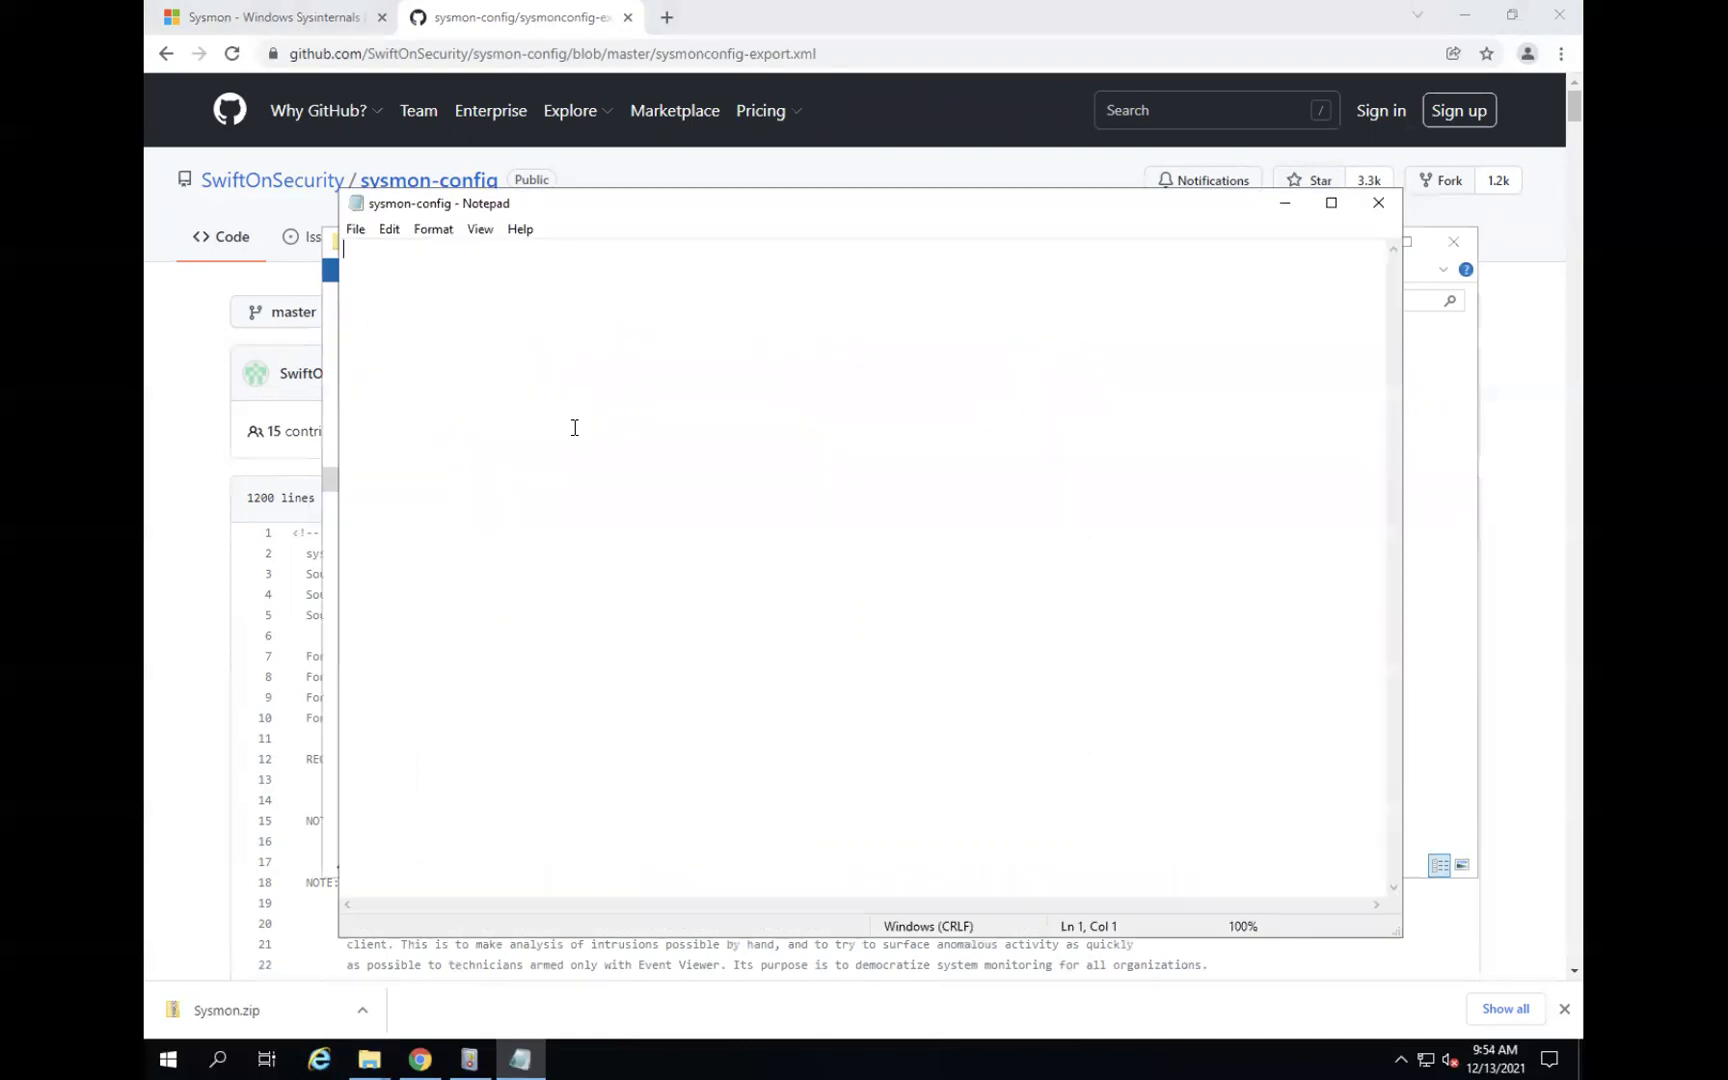
key("ctrl+v")
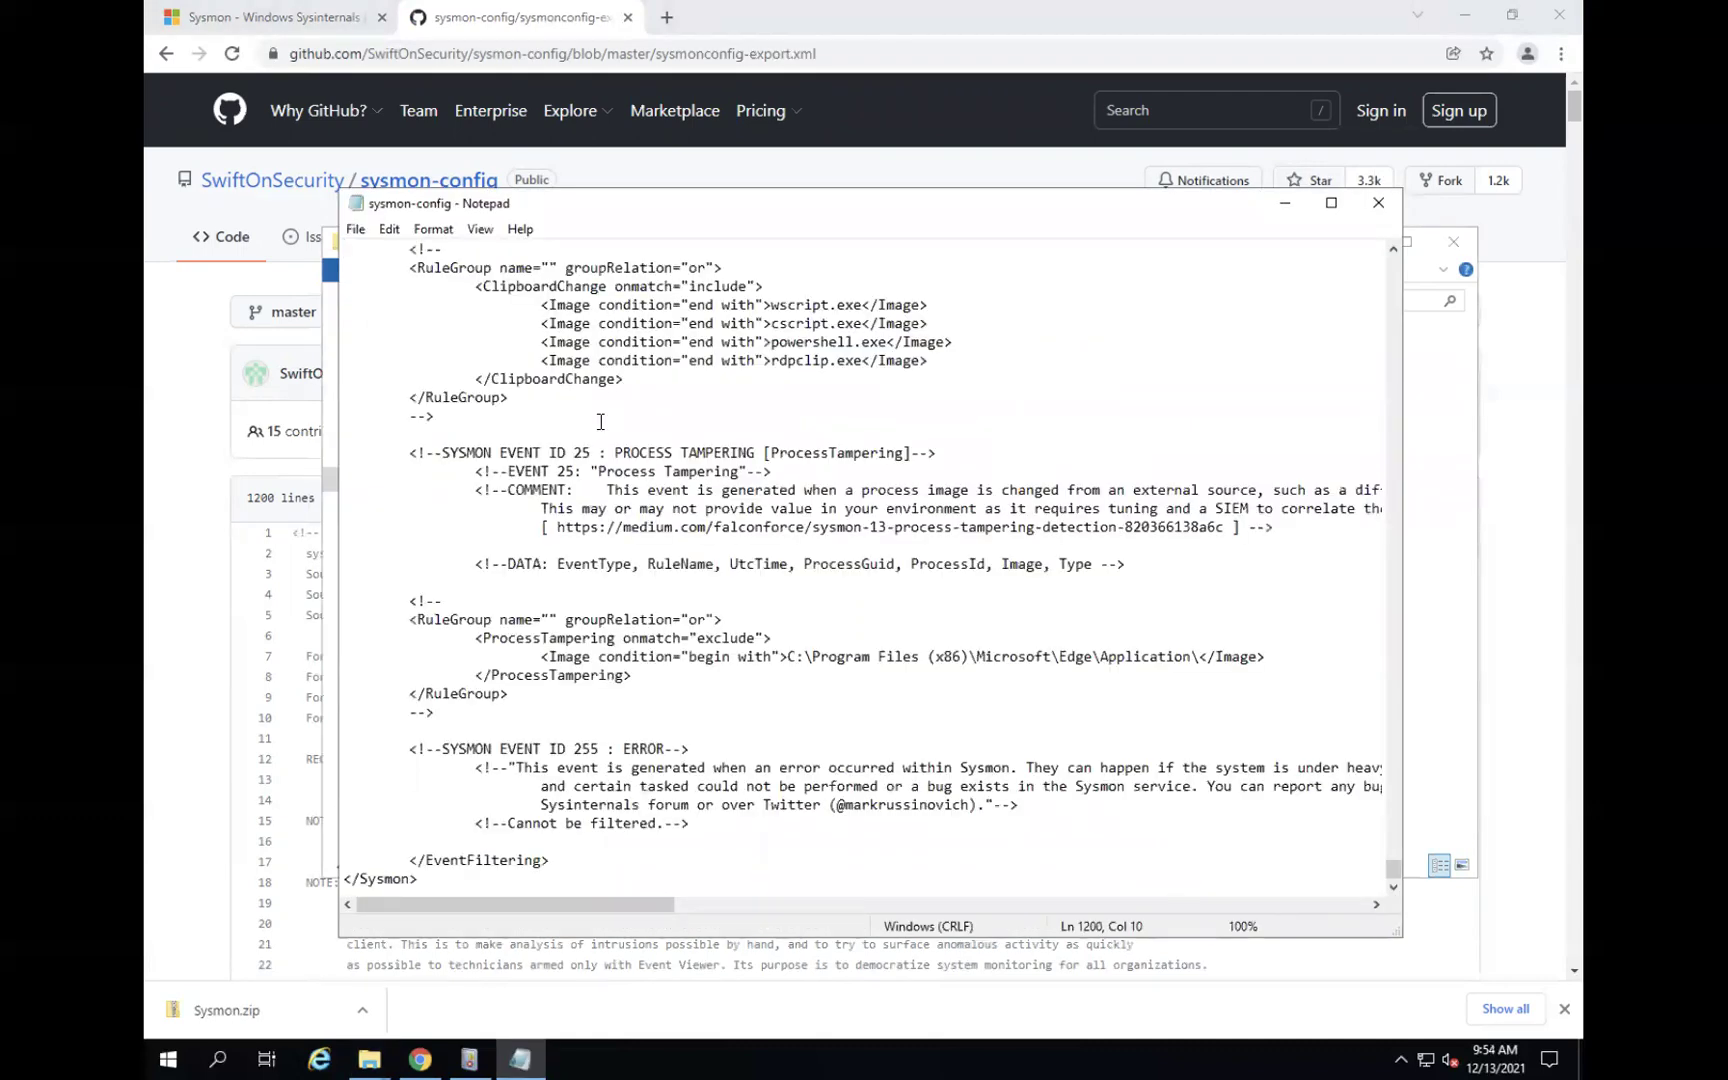
scroll(600, 421, "up", 20)
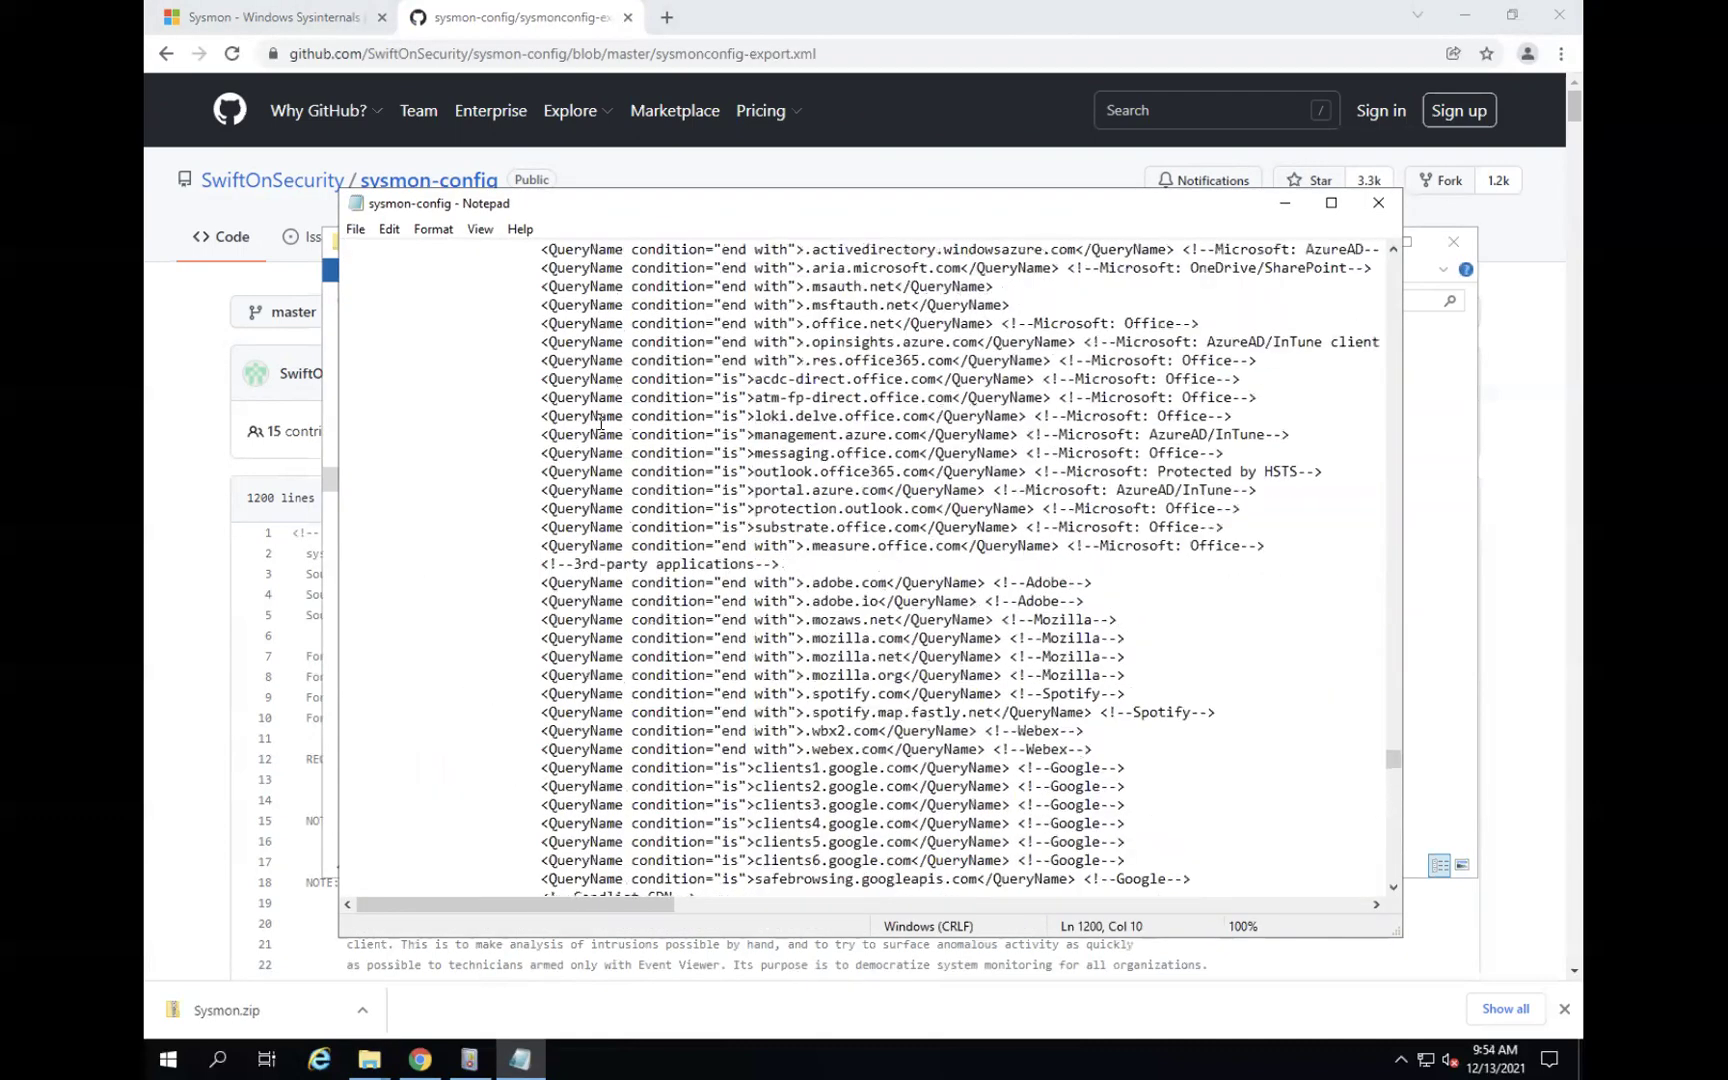
scroll(600, 421, "up", 20)
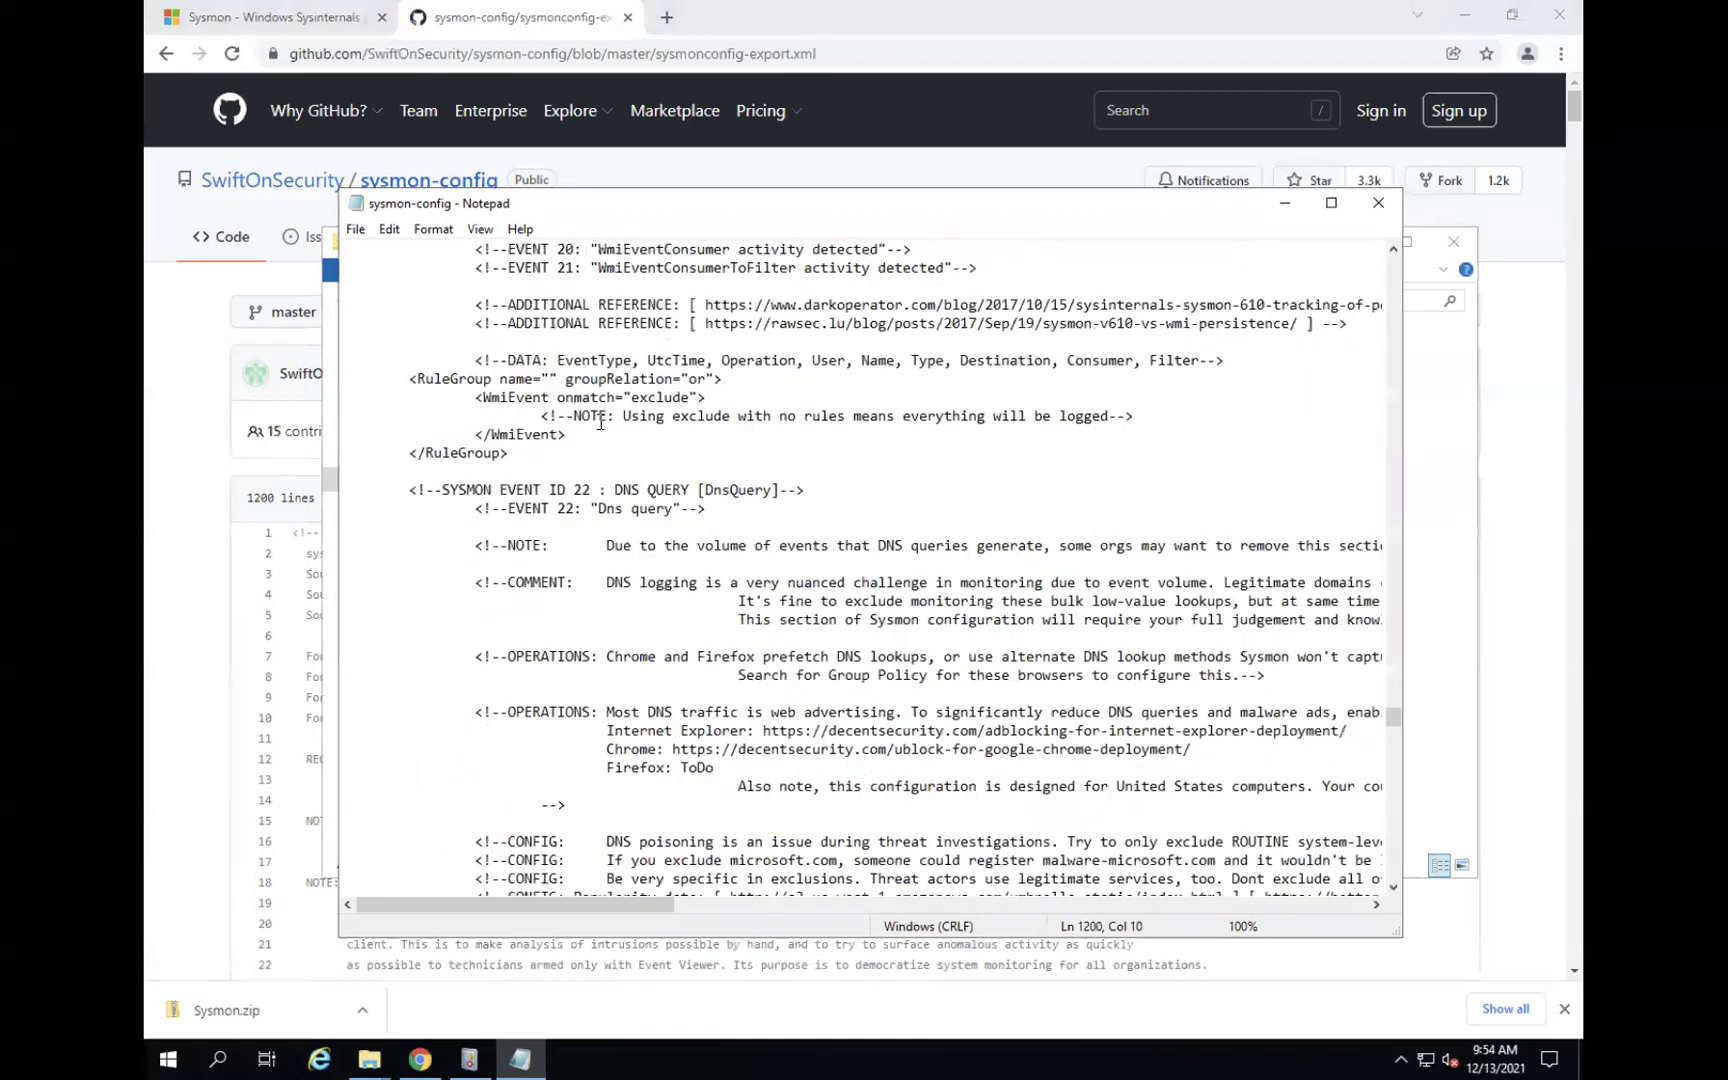
scroll(600, 421, "up", 20)
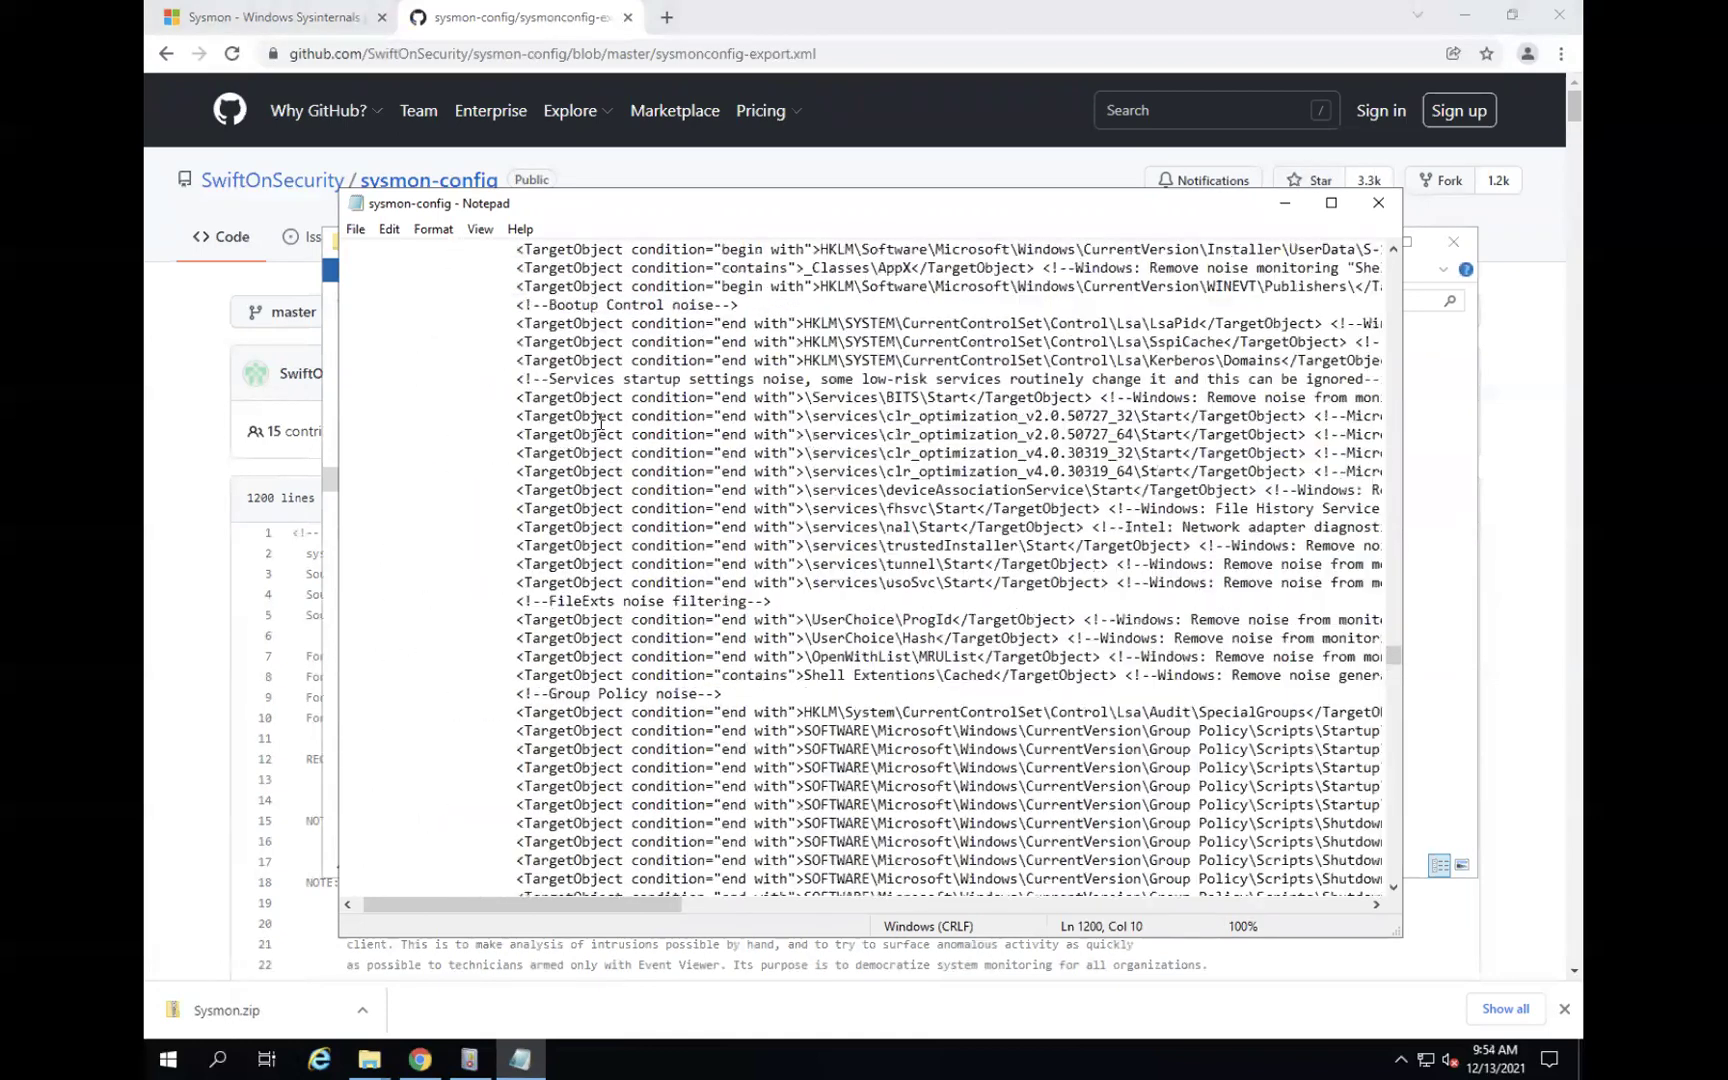
scroll(600, 421, "up", 20)
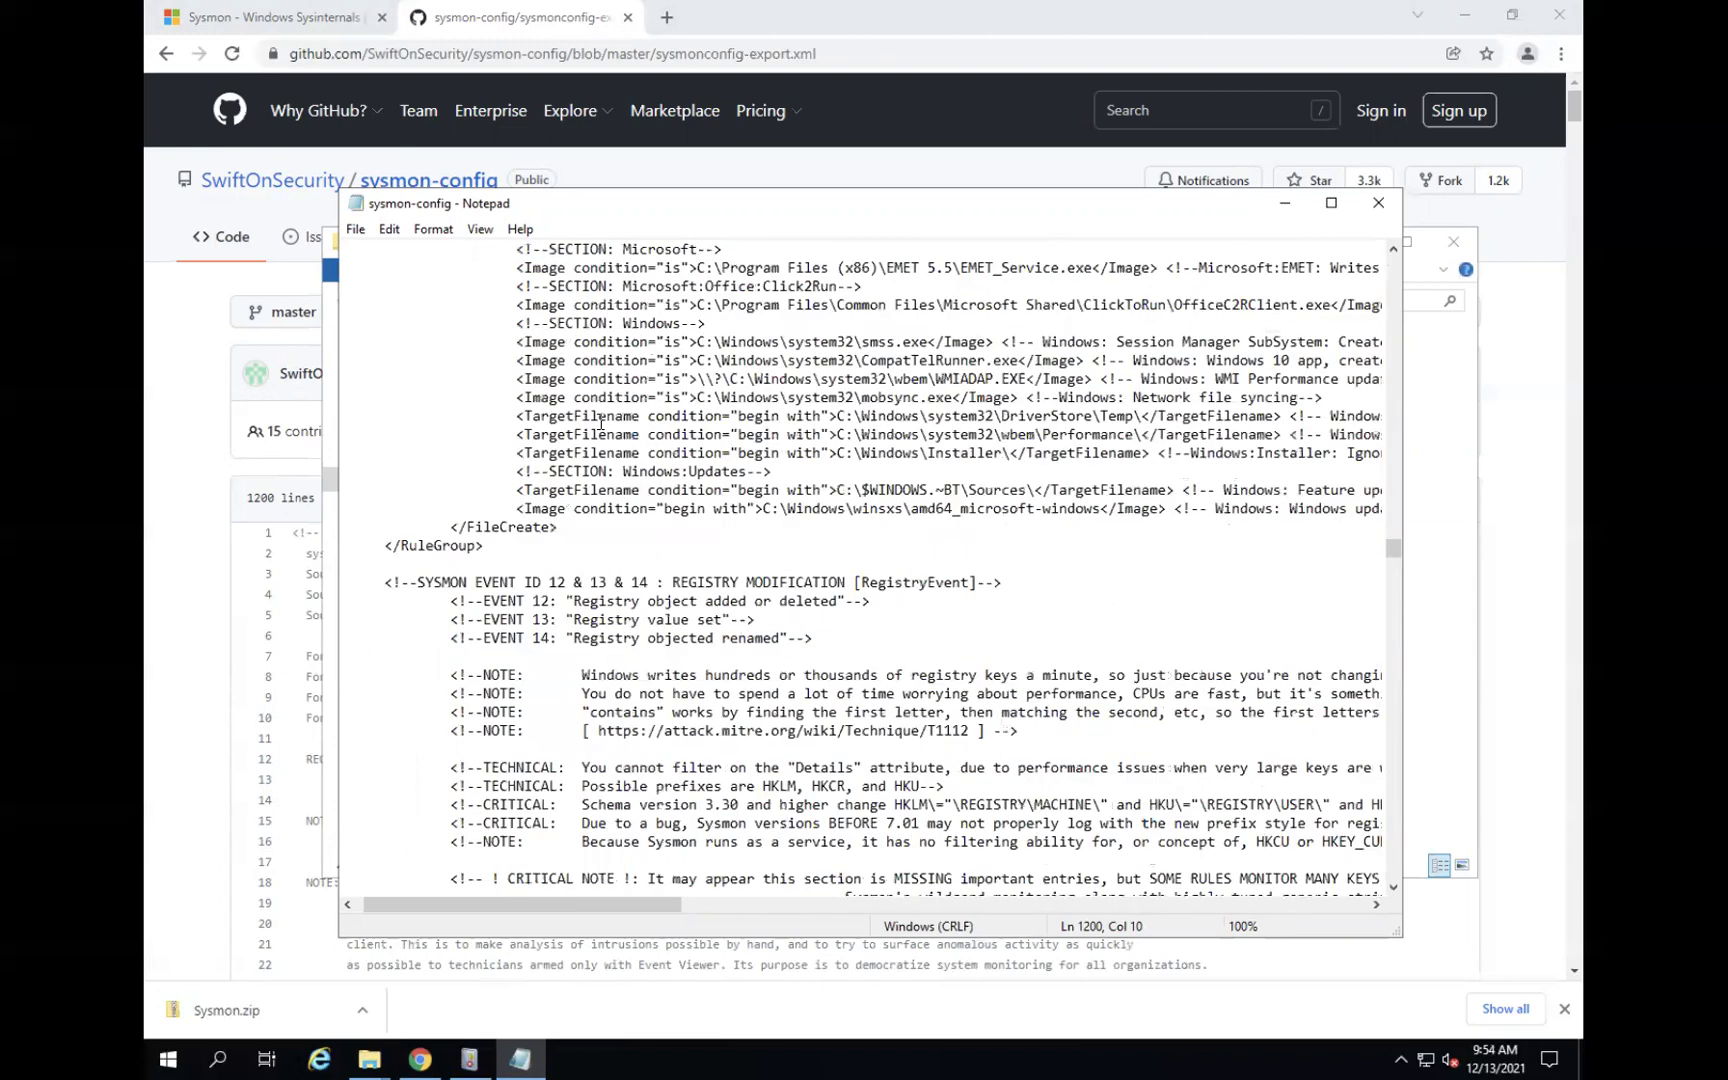
scroll(600, 421, "up", 20)
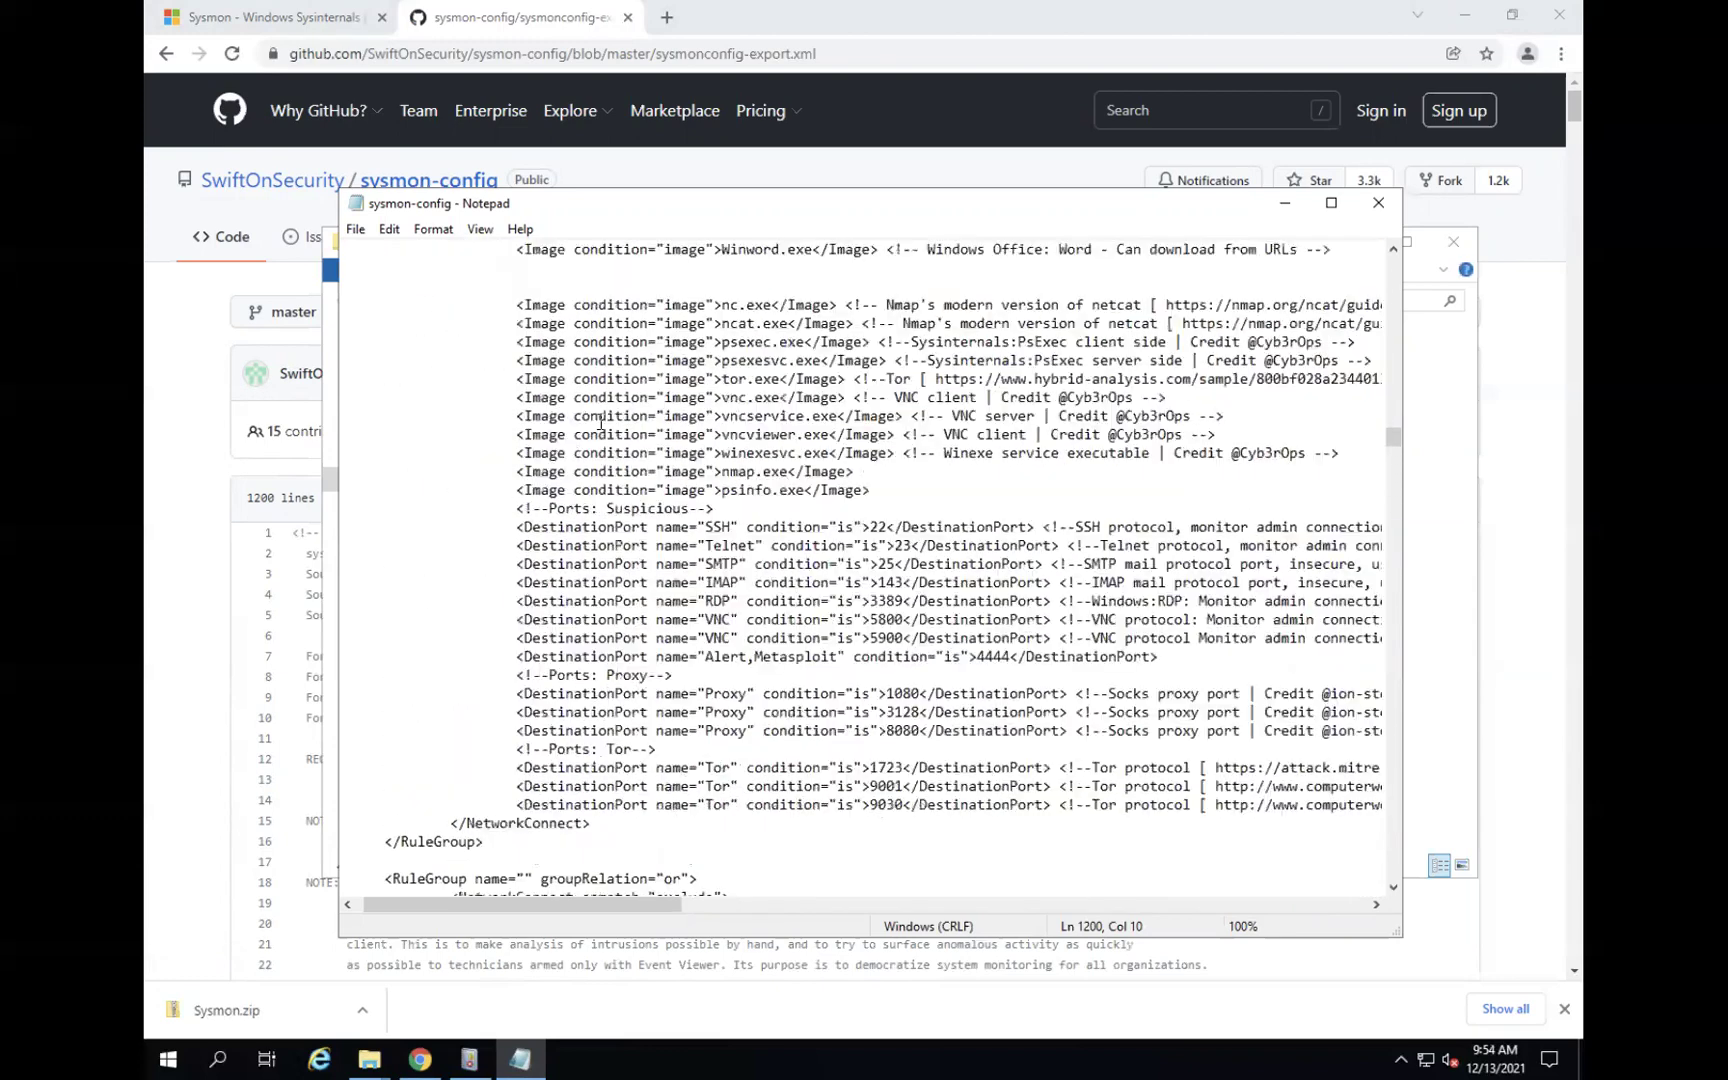
scroll(600, 421, "up", 20)
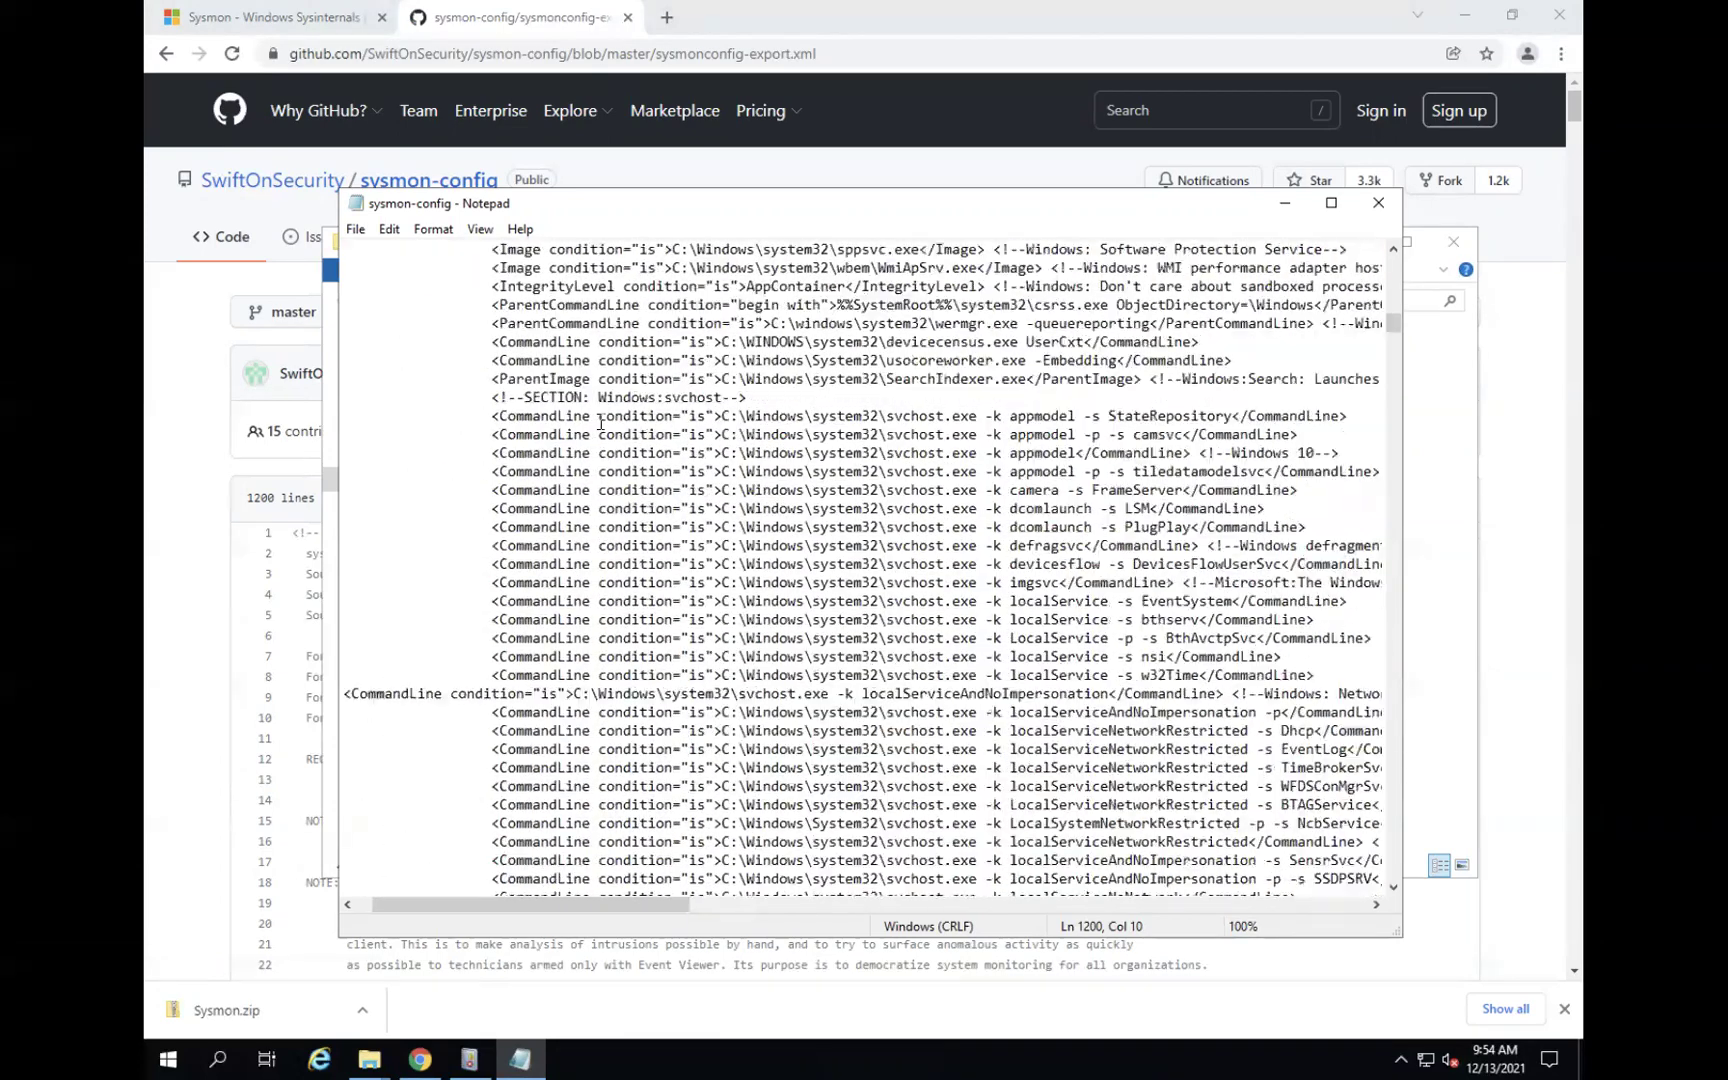
scroll(600, 421, "up", 20)
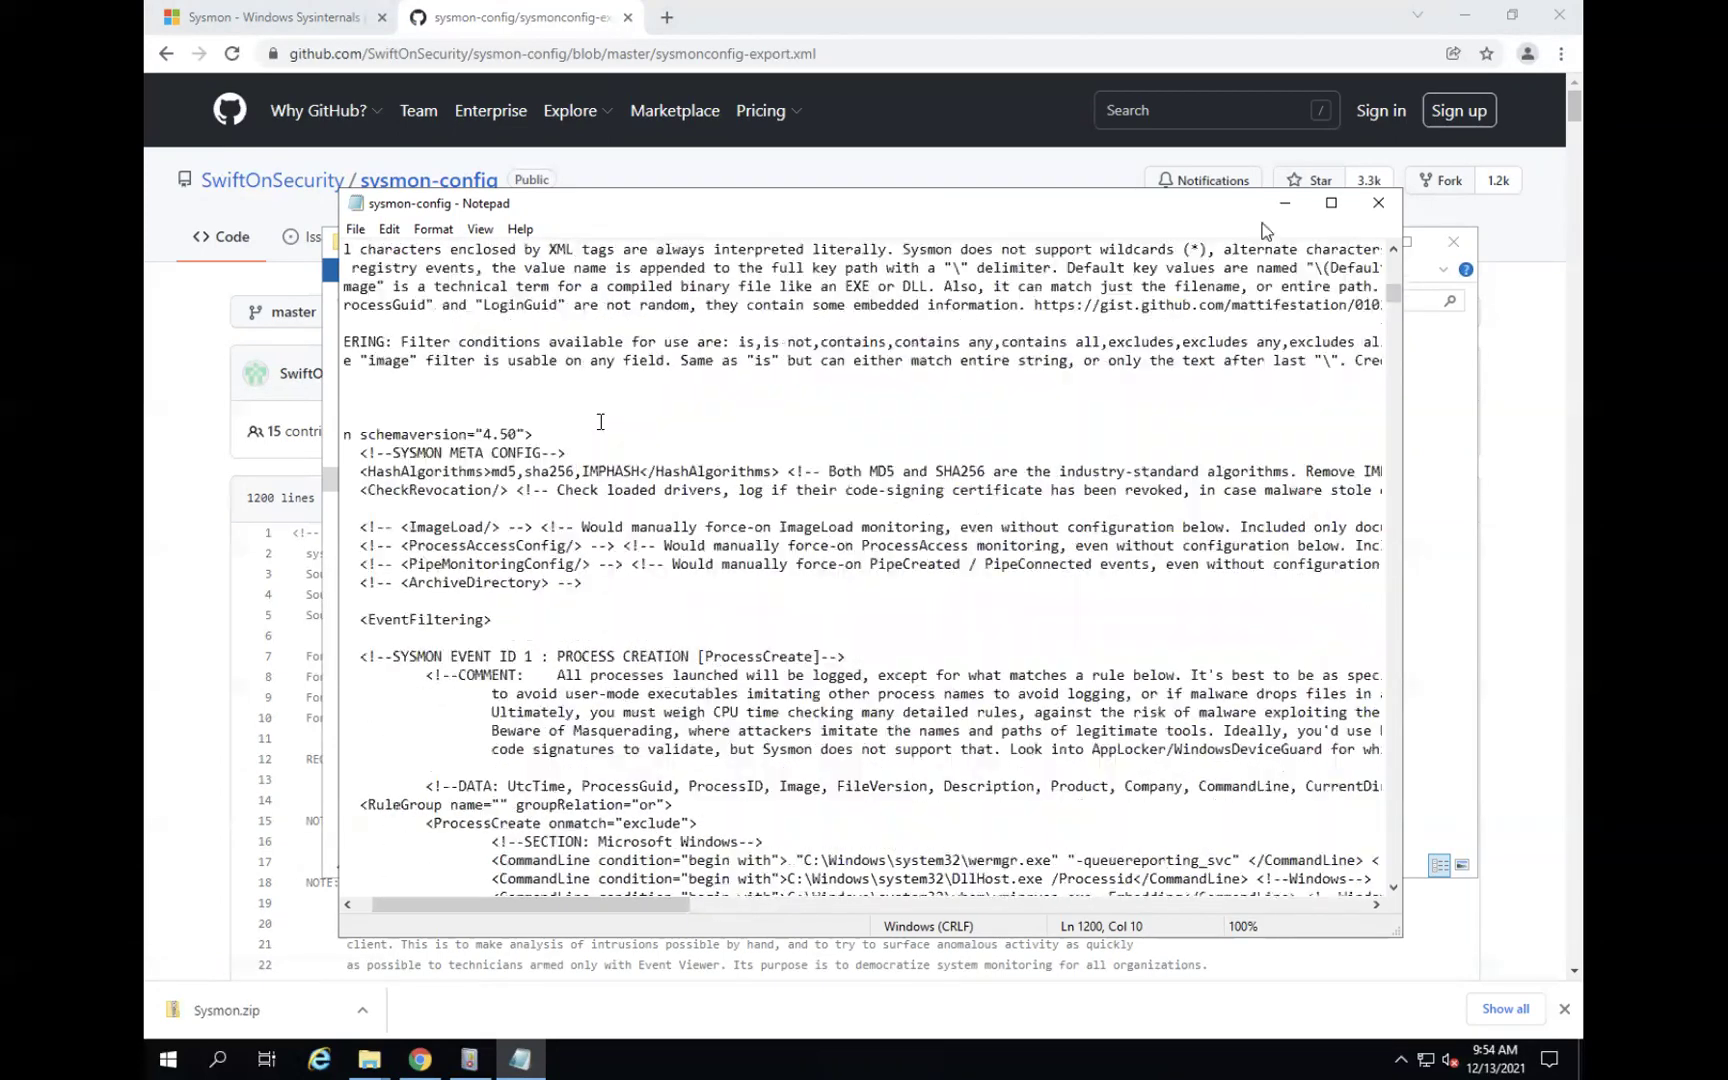
left_click(1378, 203)
left_click(806, 541)
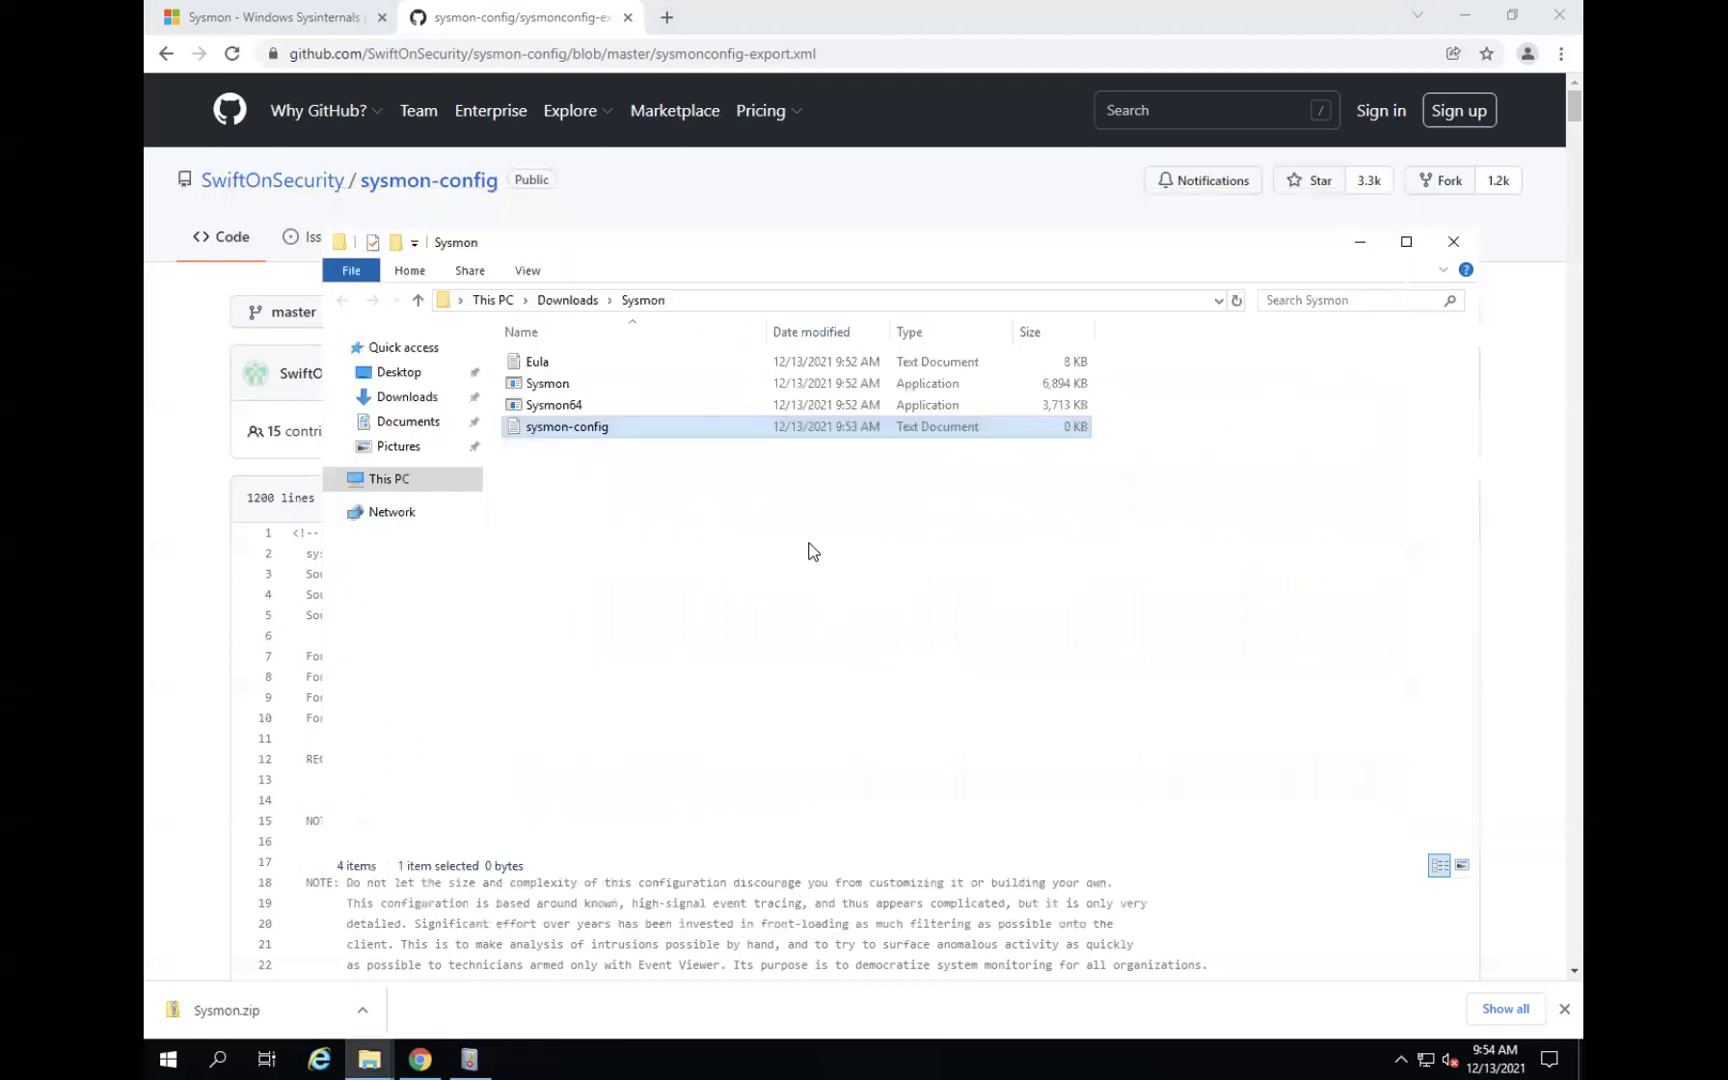
Show file name extensions, change sysmon-config.txt to sysmon-config.xml, and open the XML in Notepad.
mouse_move(925, 12)
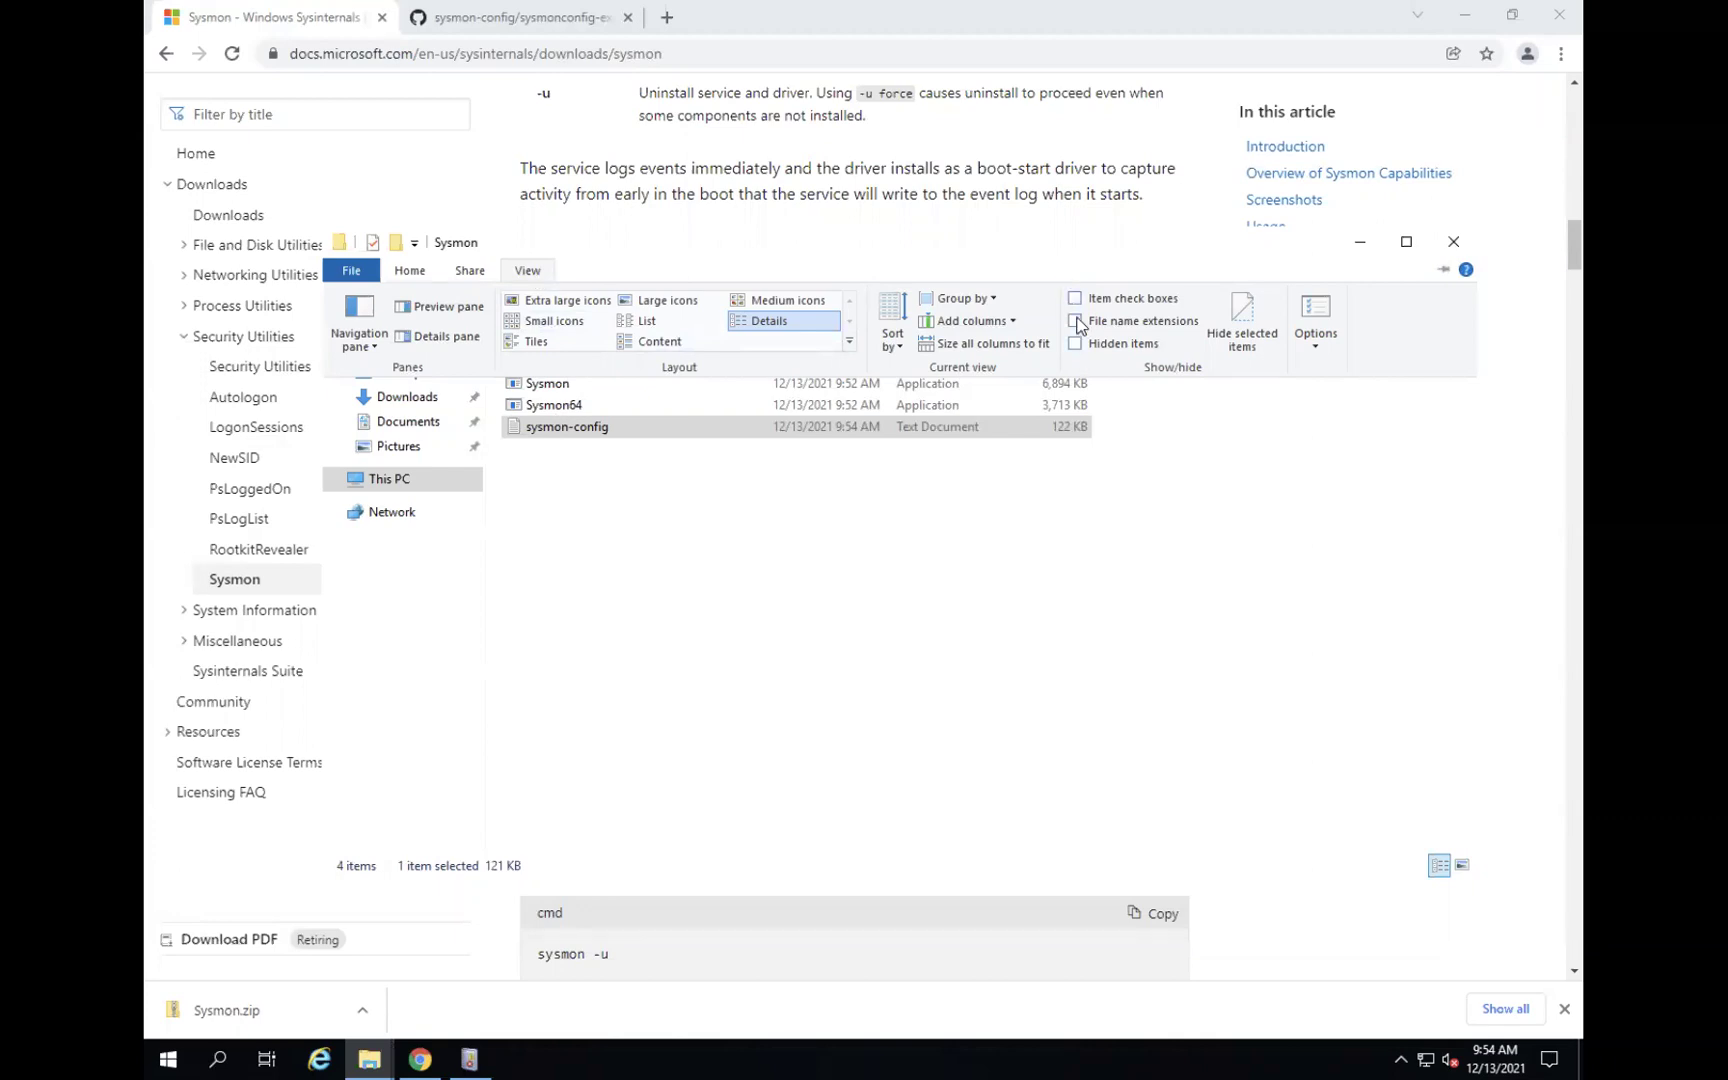
key("Escape")
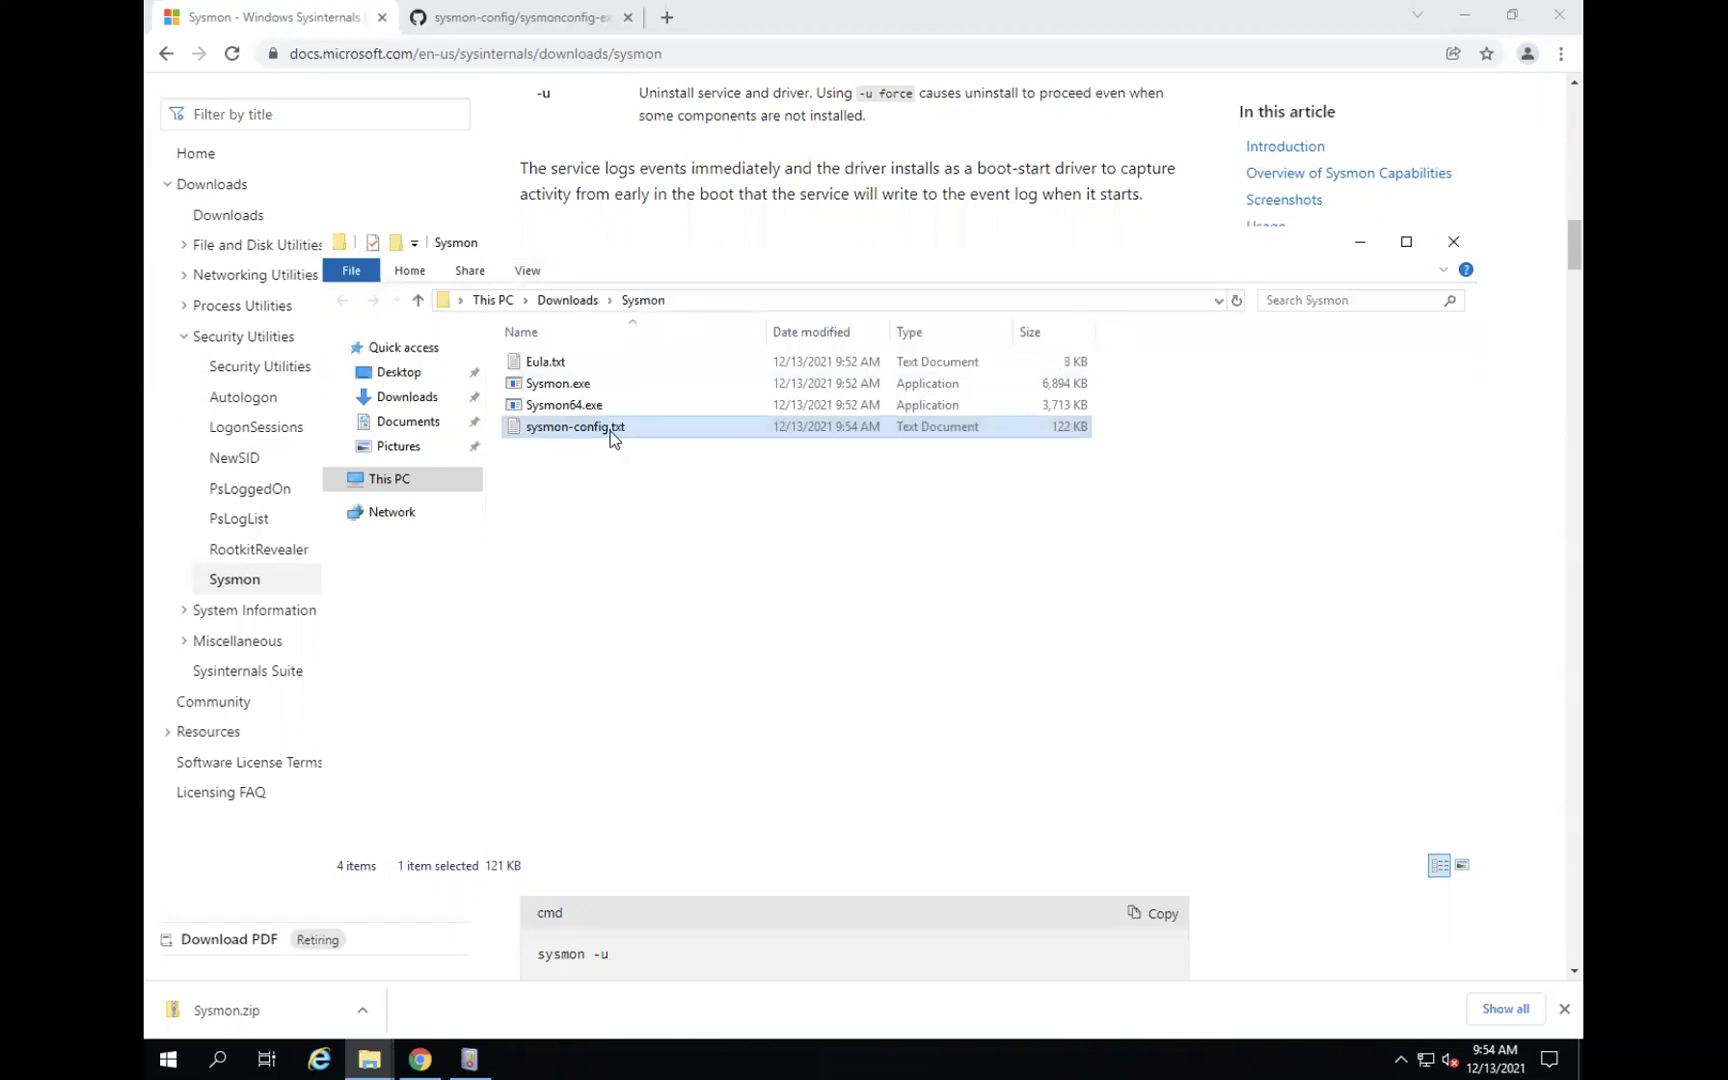
right_click(610, 431)
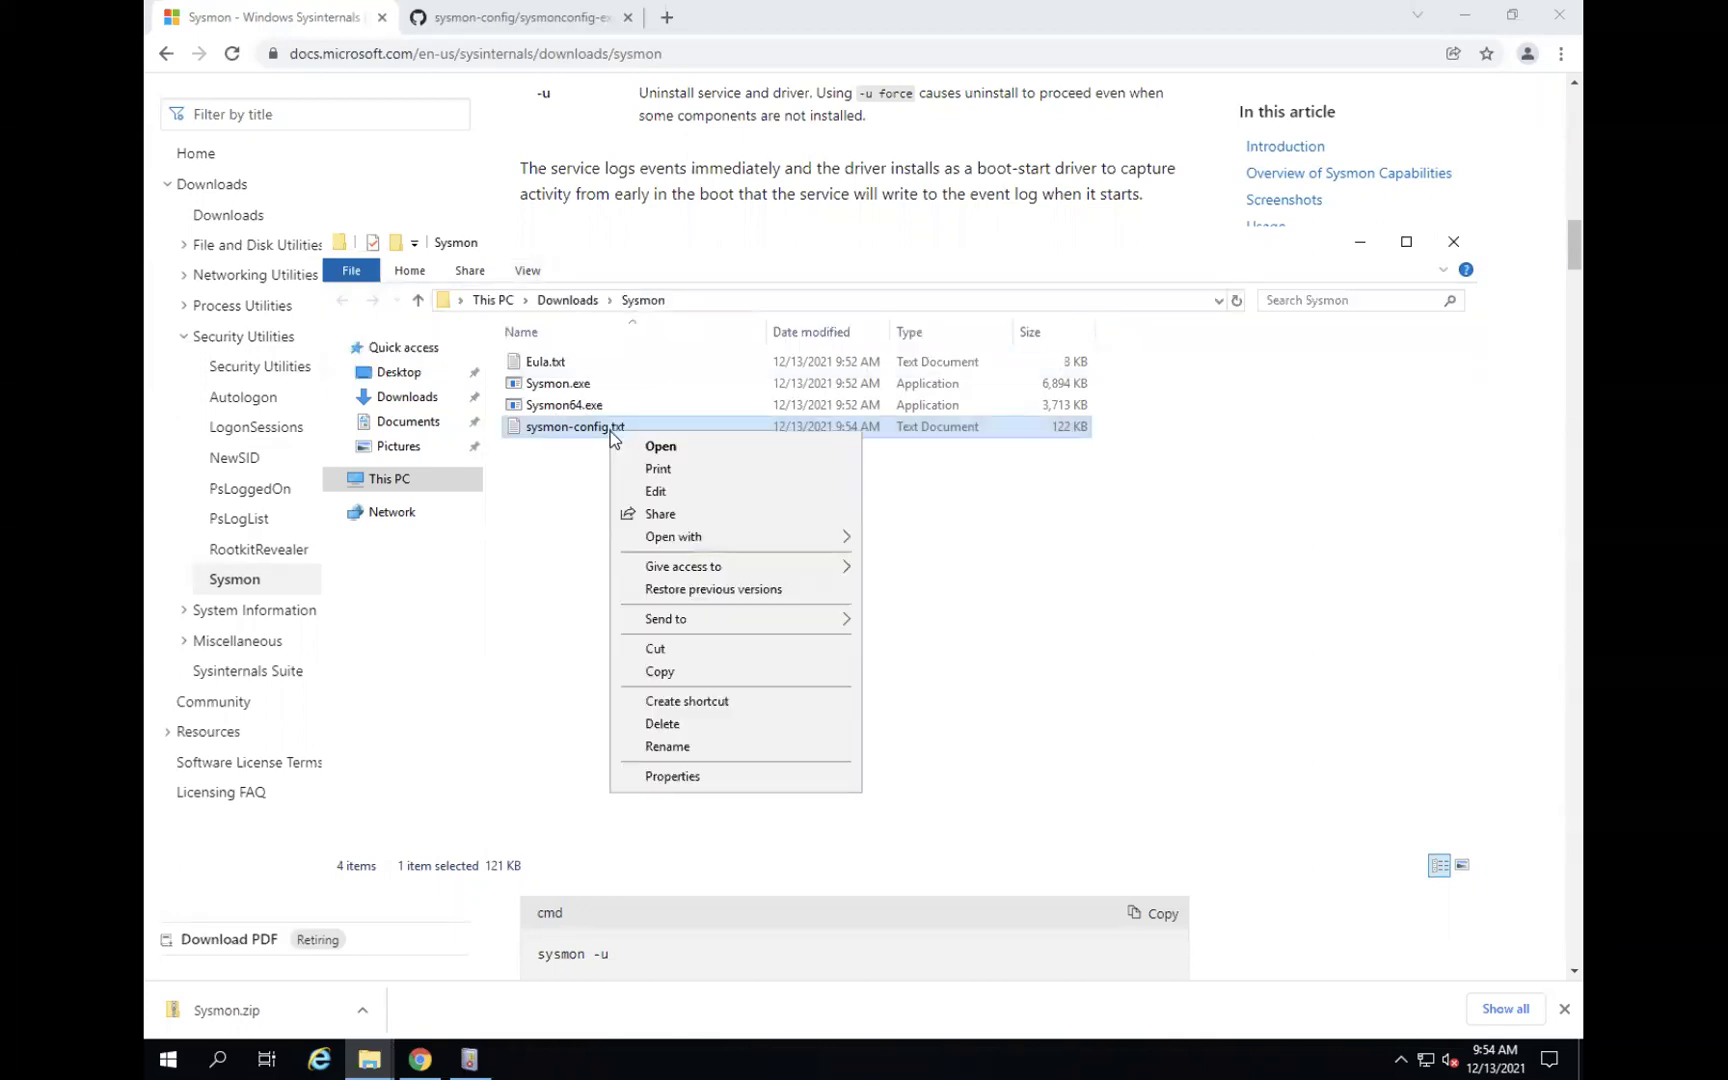
left_click(667, 746)
key("End")
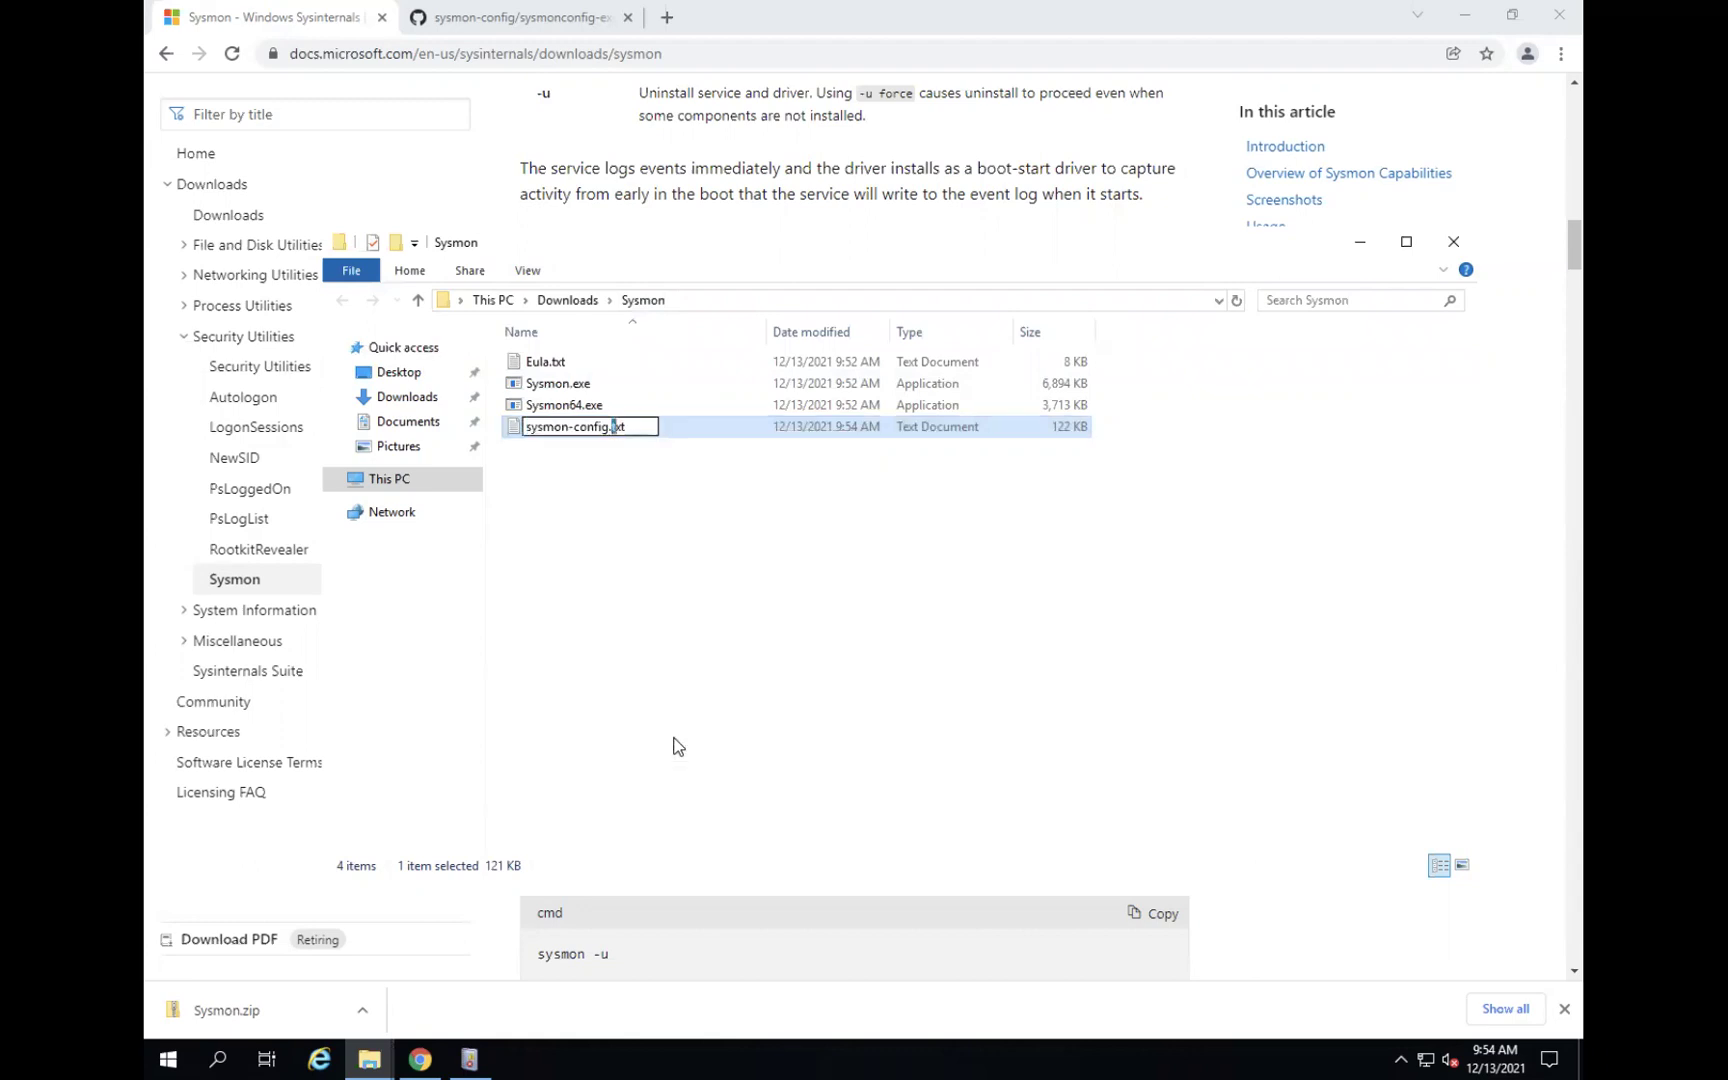
type("xml")
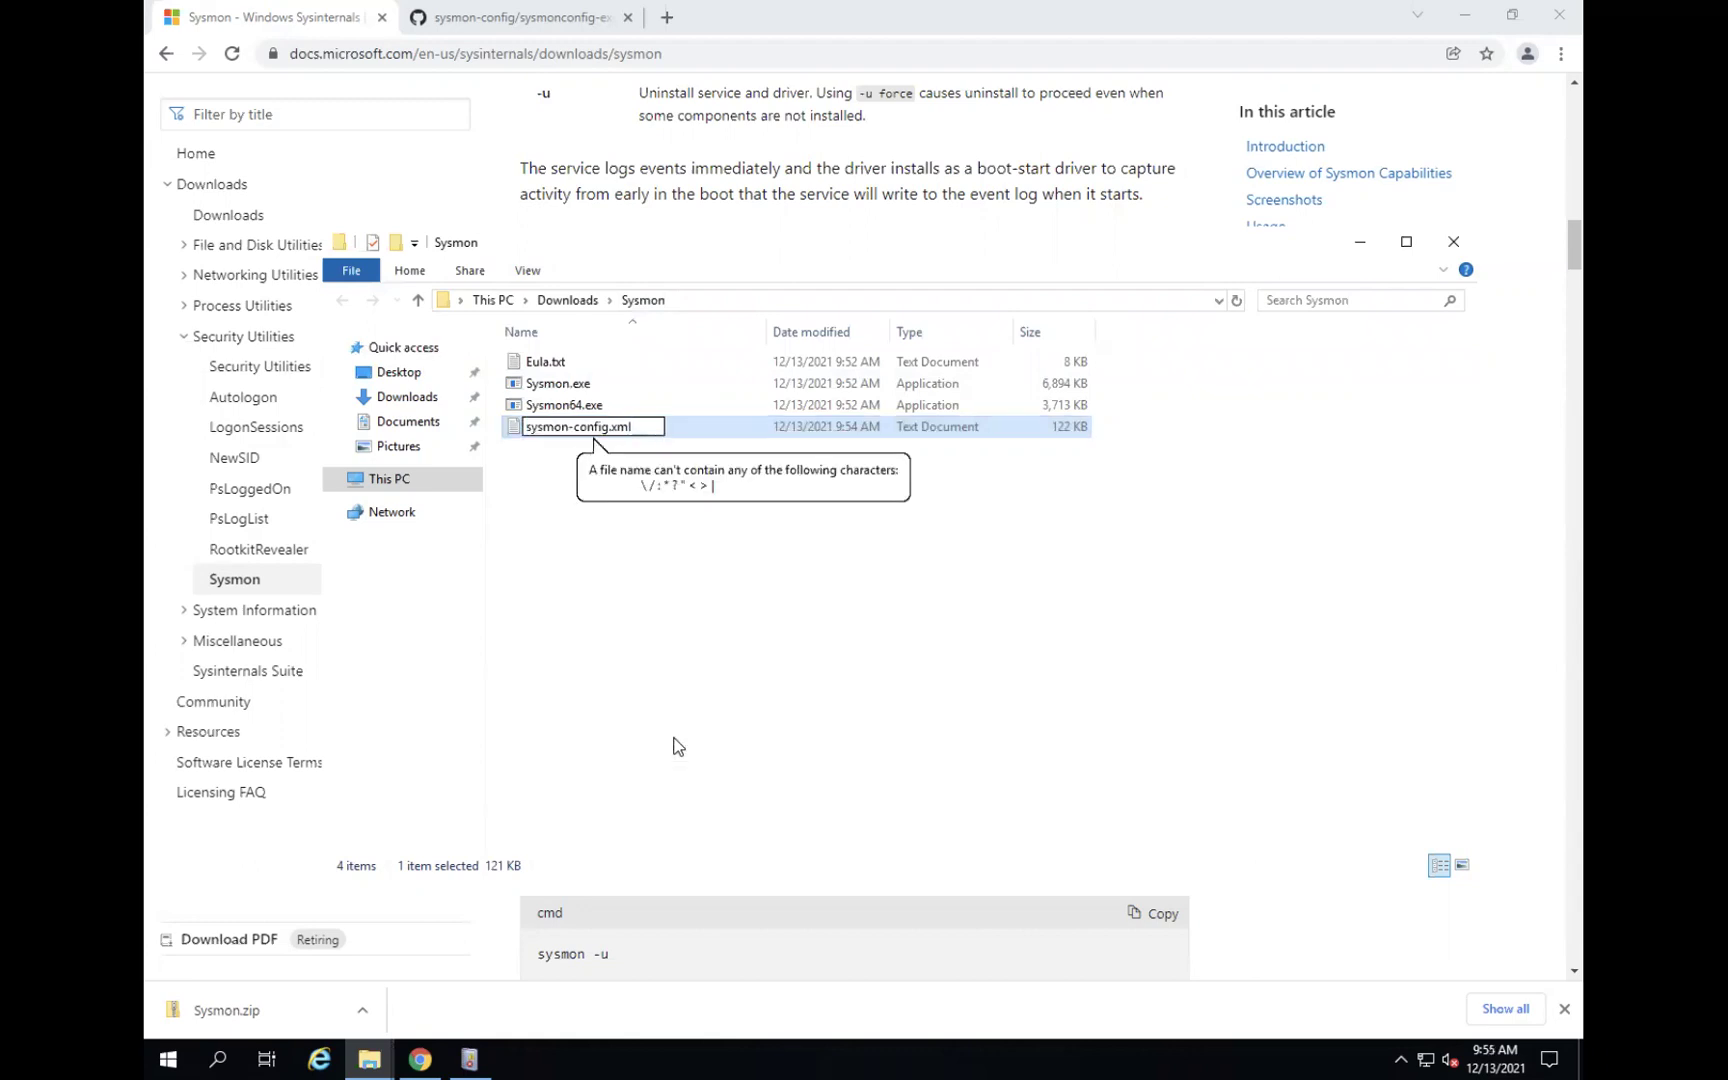
key("Return")
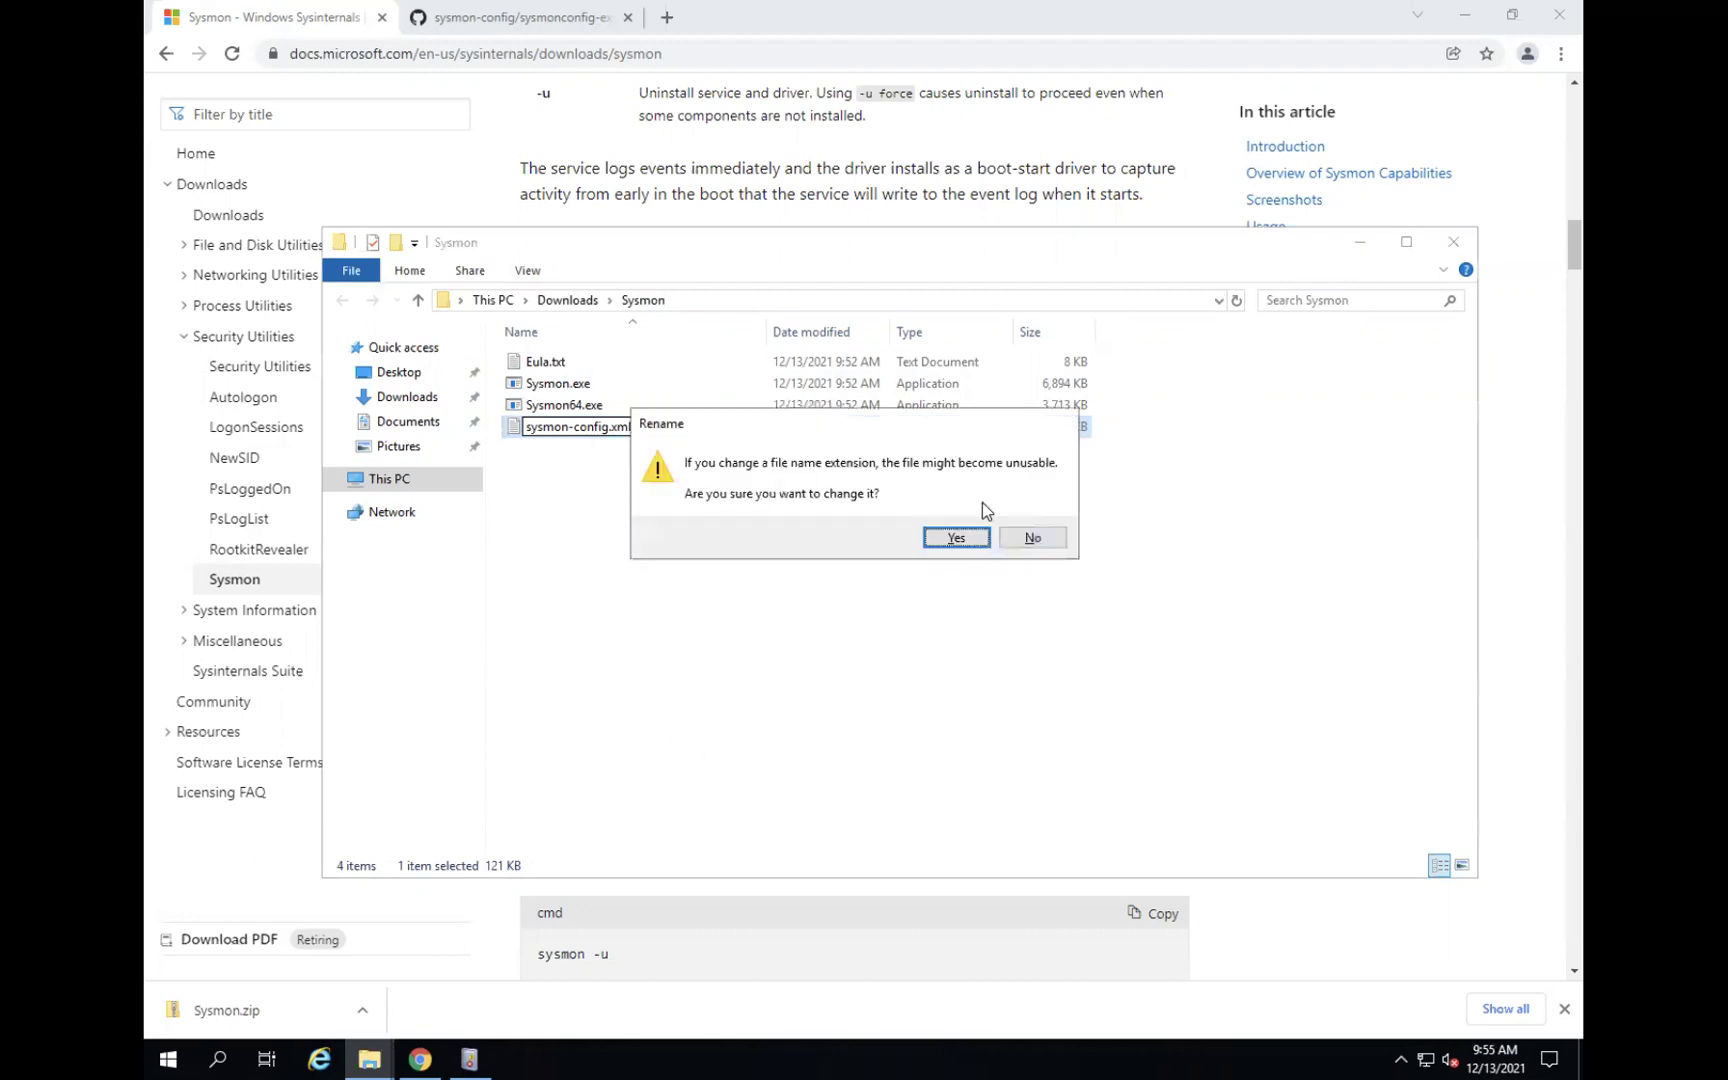
left_click(960, 536)
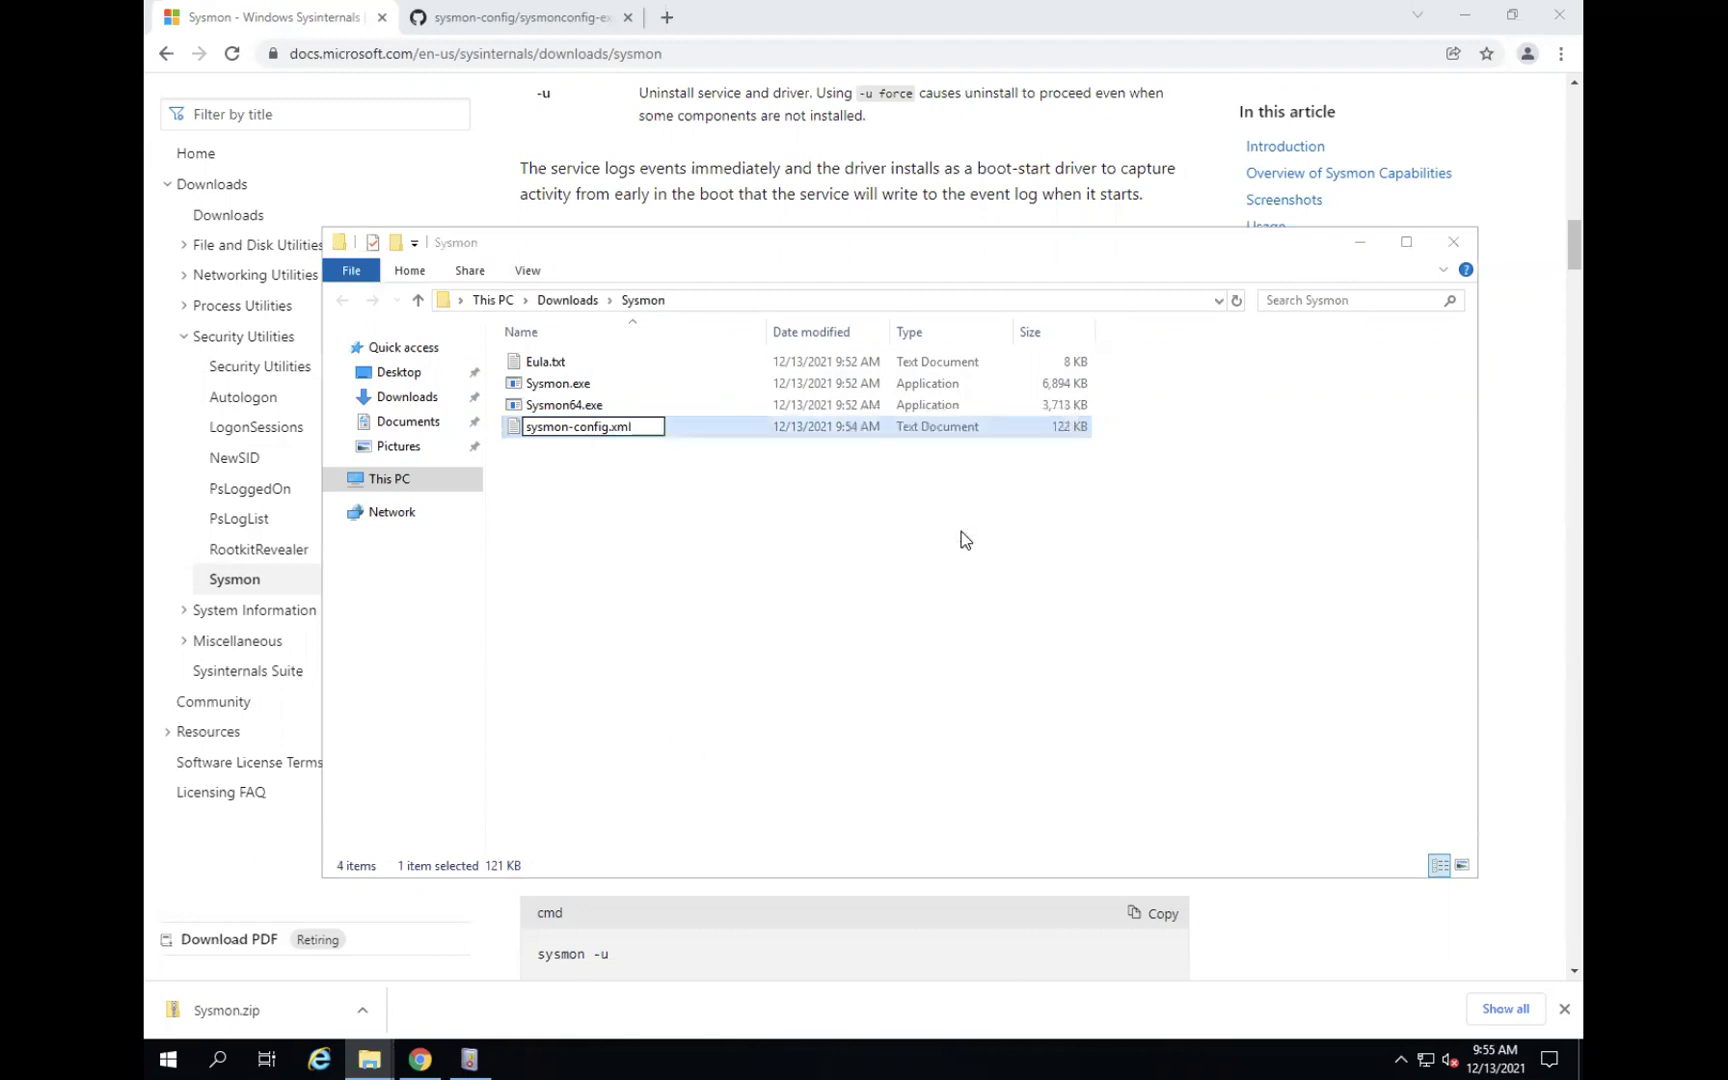
right_click(596, 430)
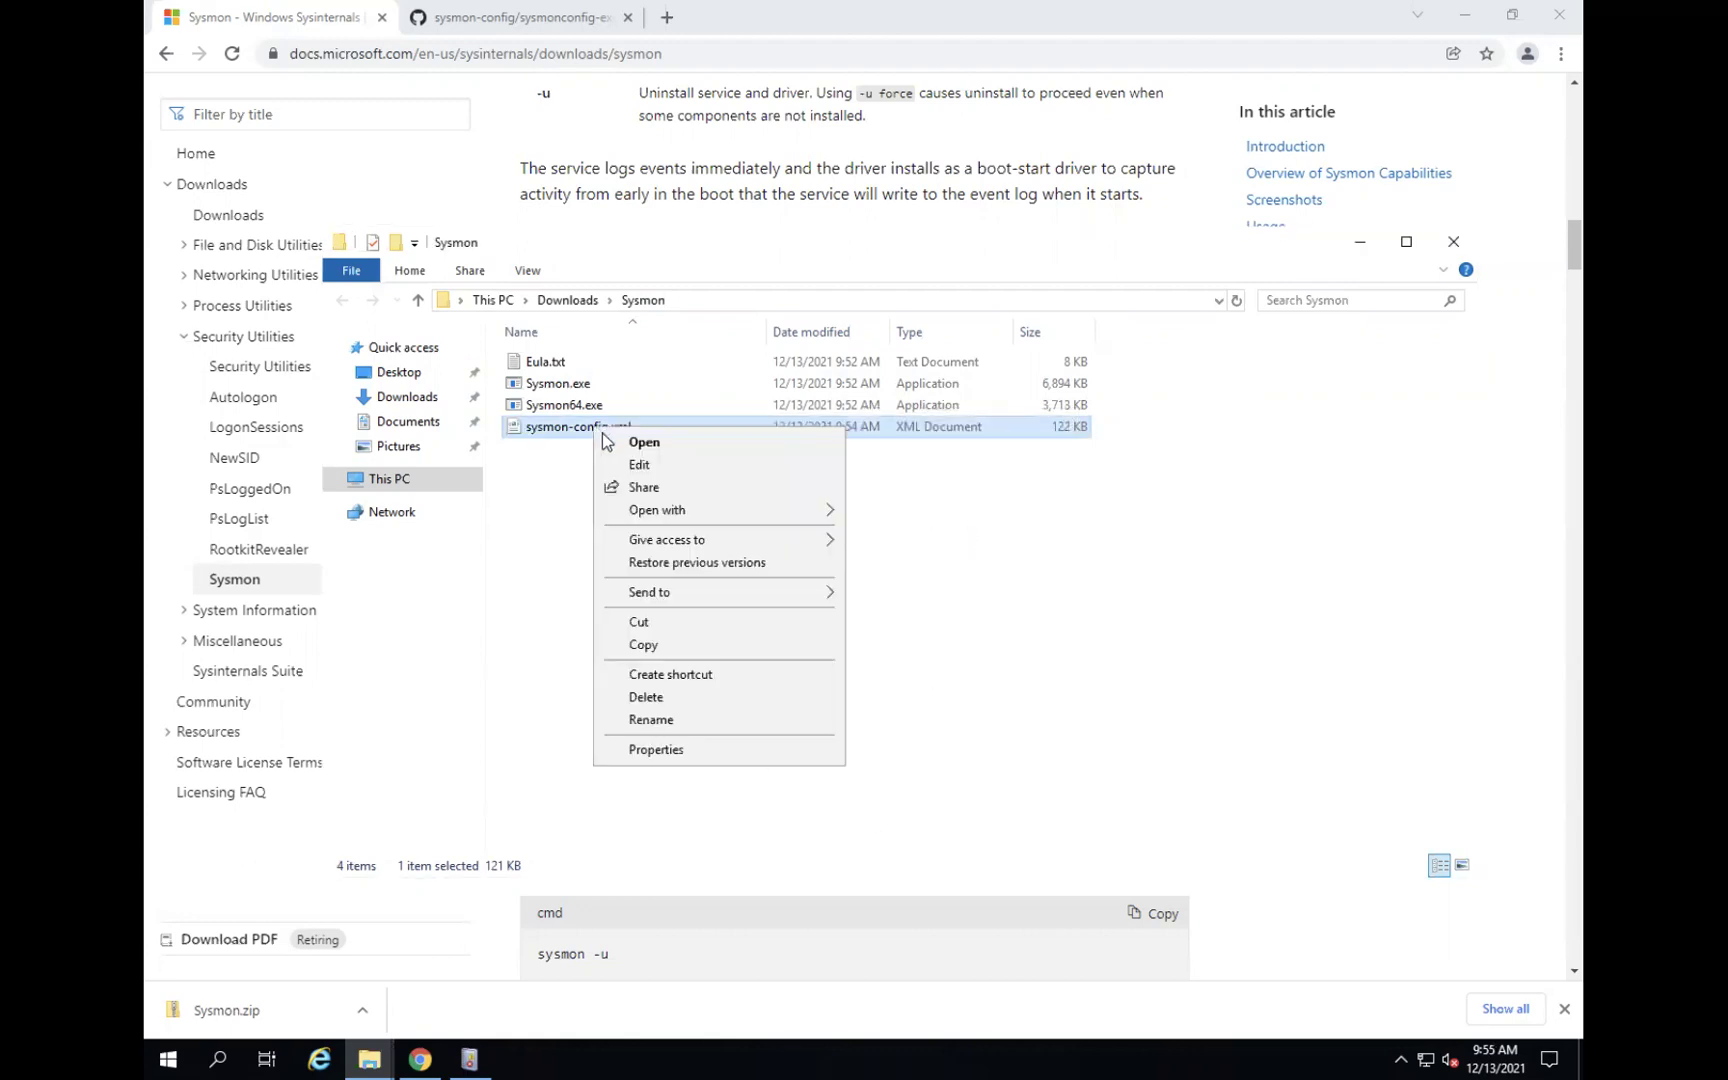
left_click(645, 466)
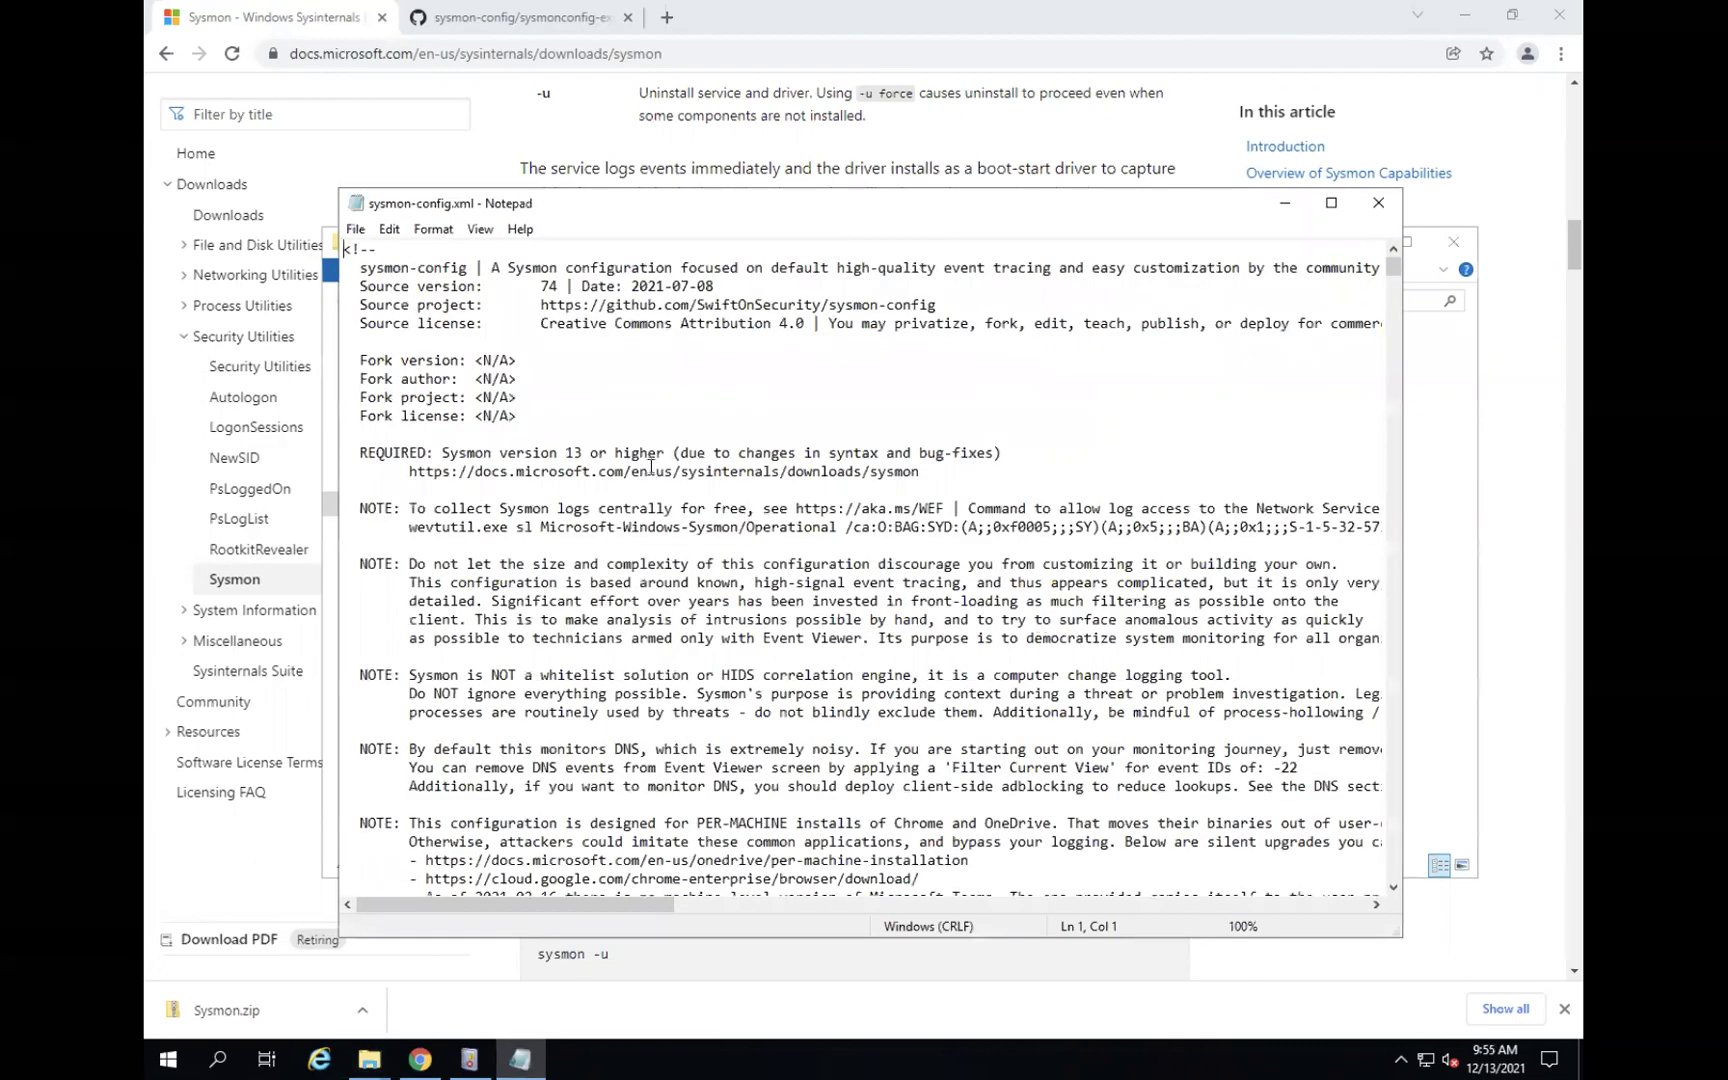
Scroll sysmon-config.xml and highlight the schema version value 4.50.
scroll(510, 342, "down", 8)
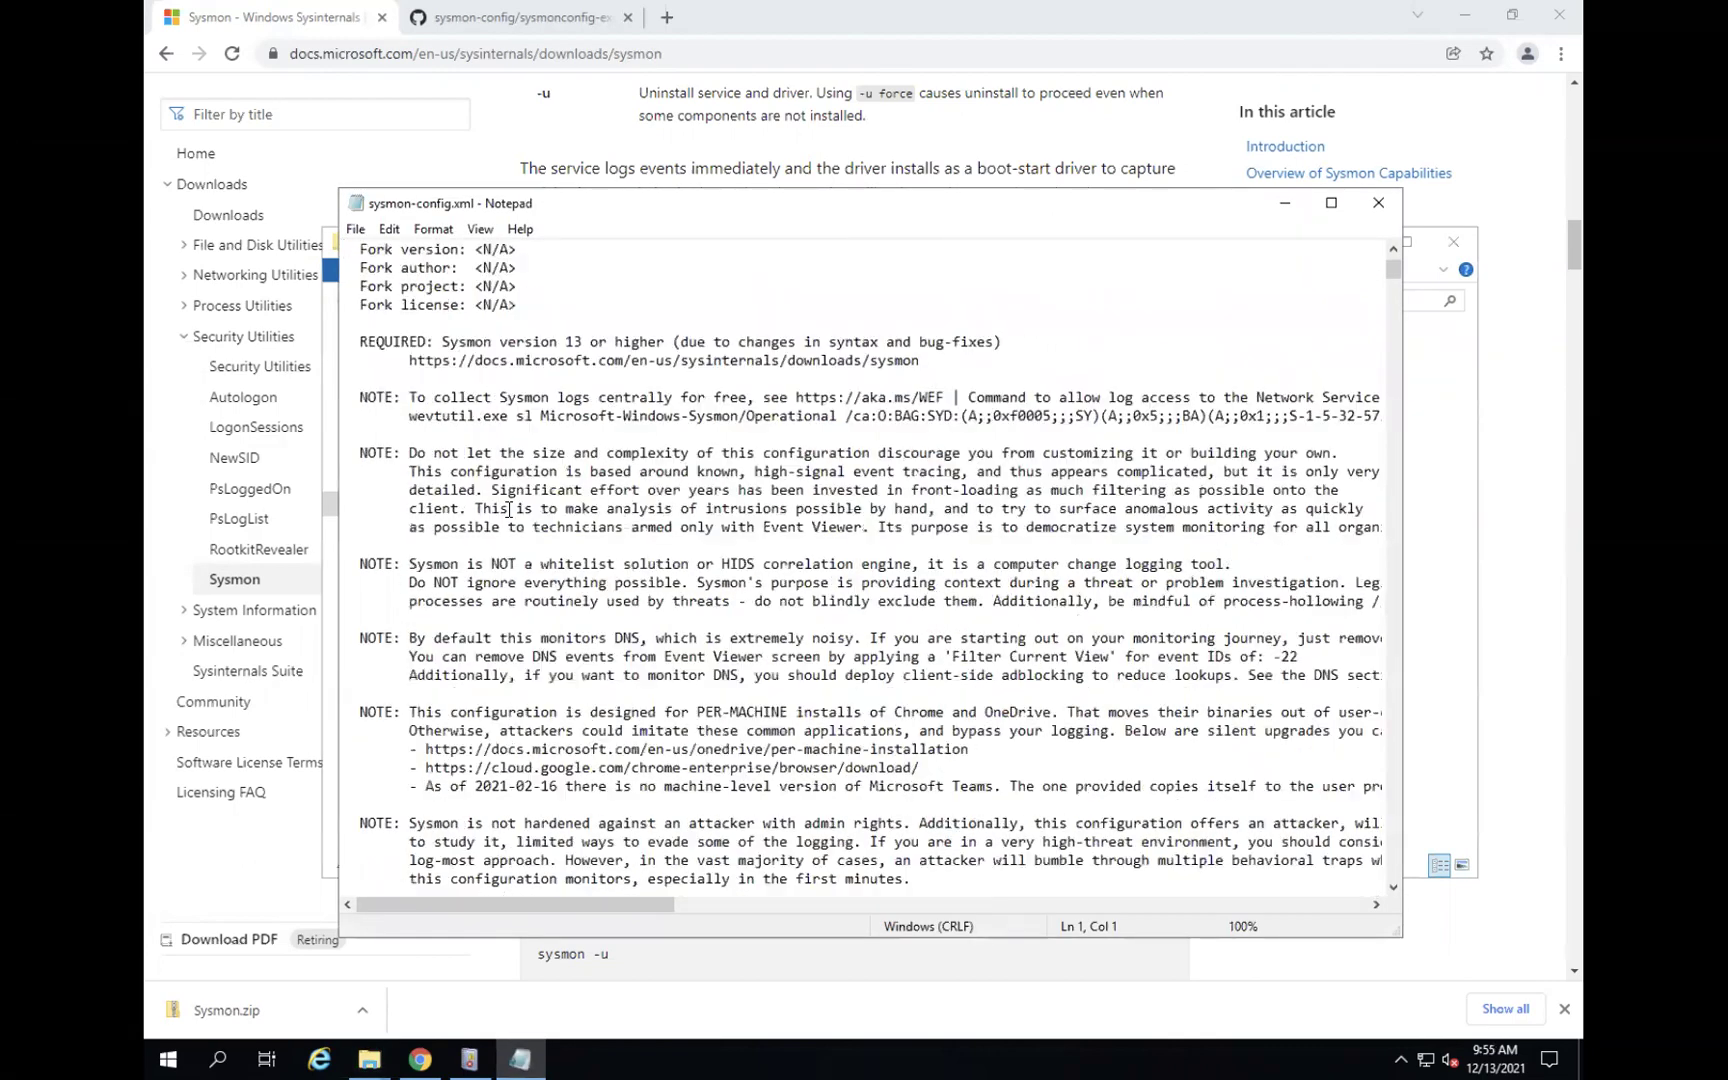
scroll(509, 510, "down", 9)
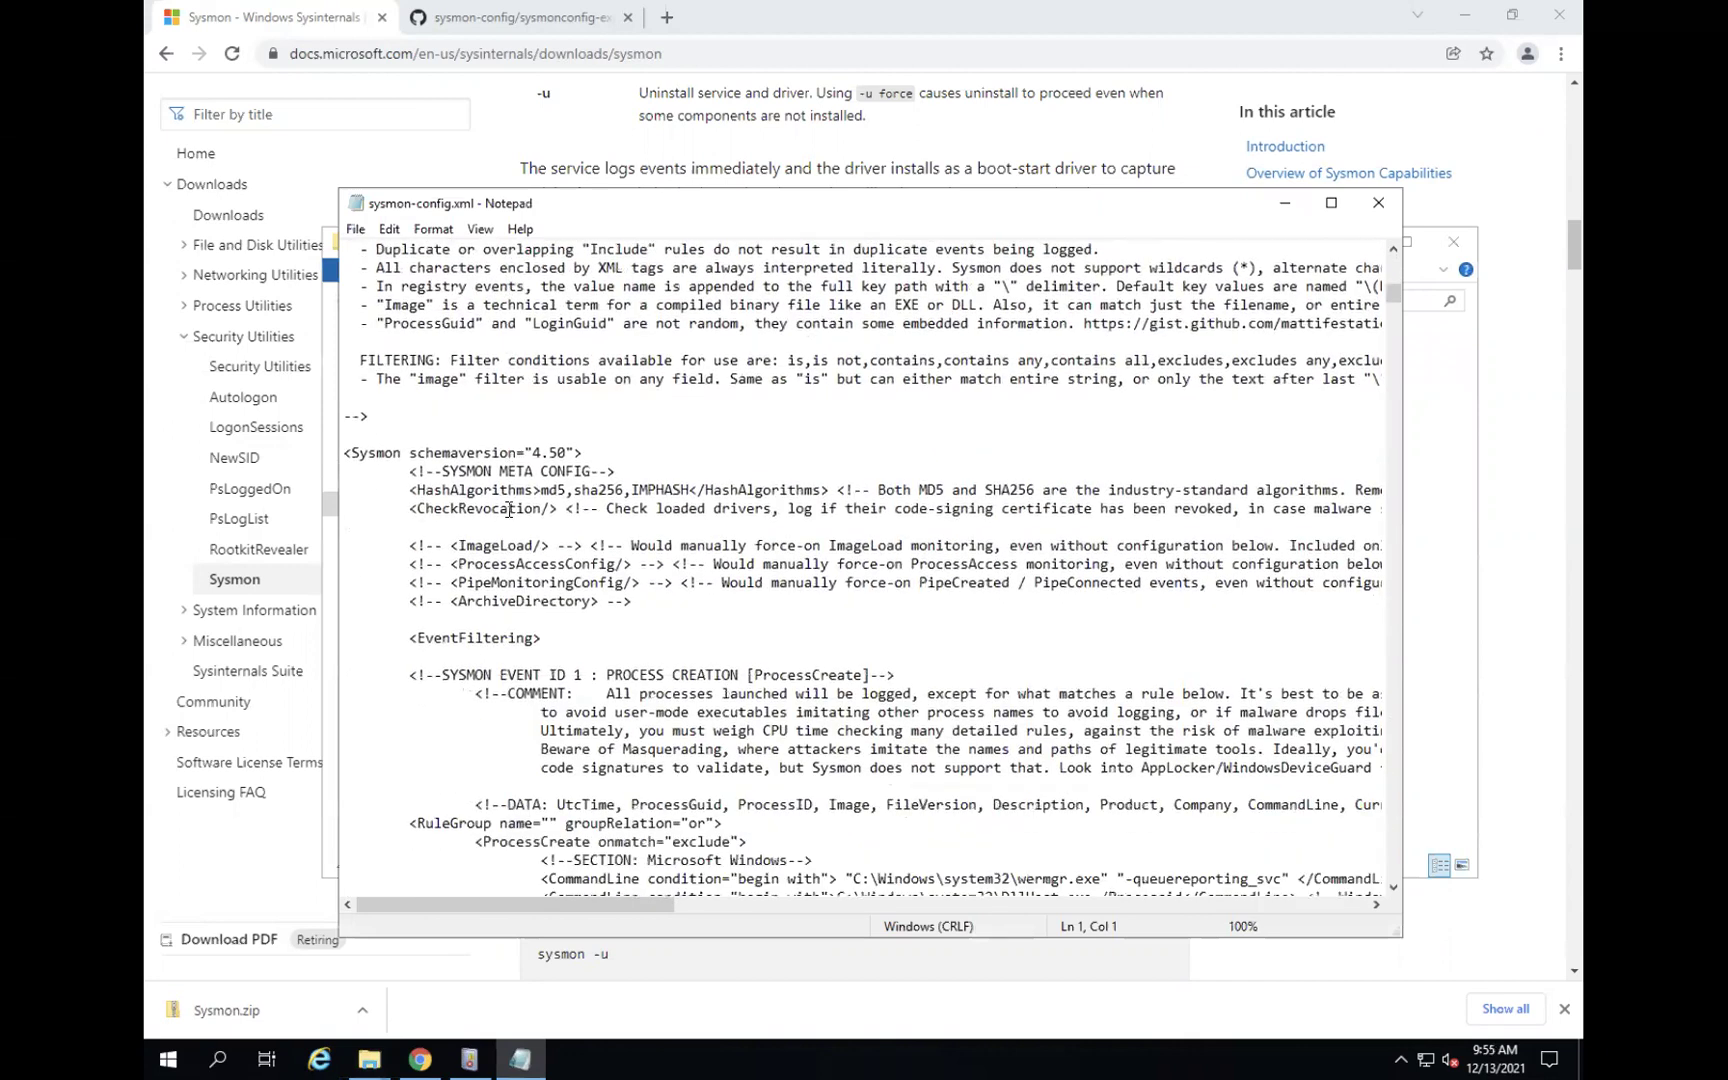
left_click_drag(522, 453, 560, 454)
scroll(560, 455, "down", 1)
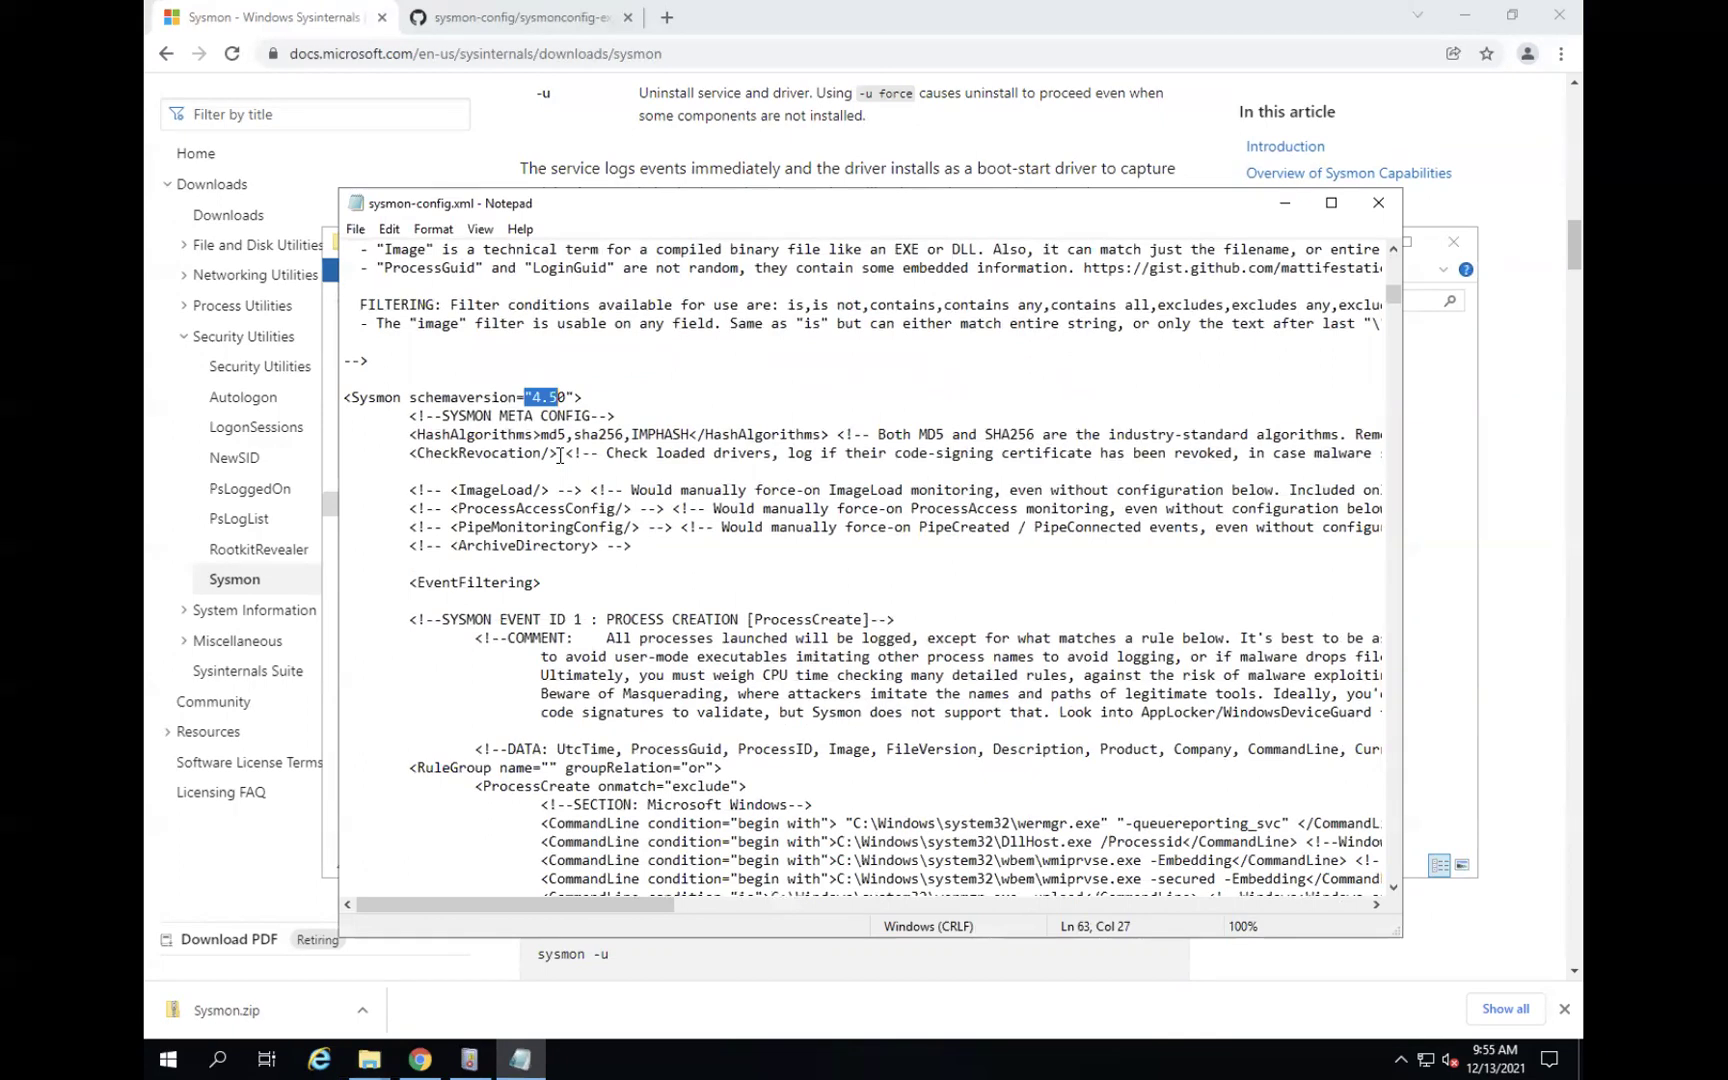
scroll(560, 455, "down", 4)
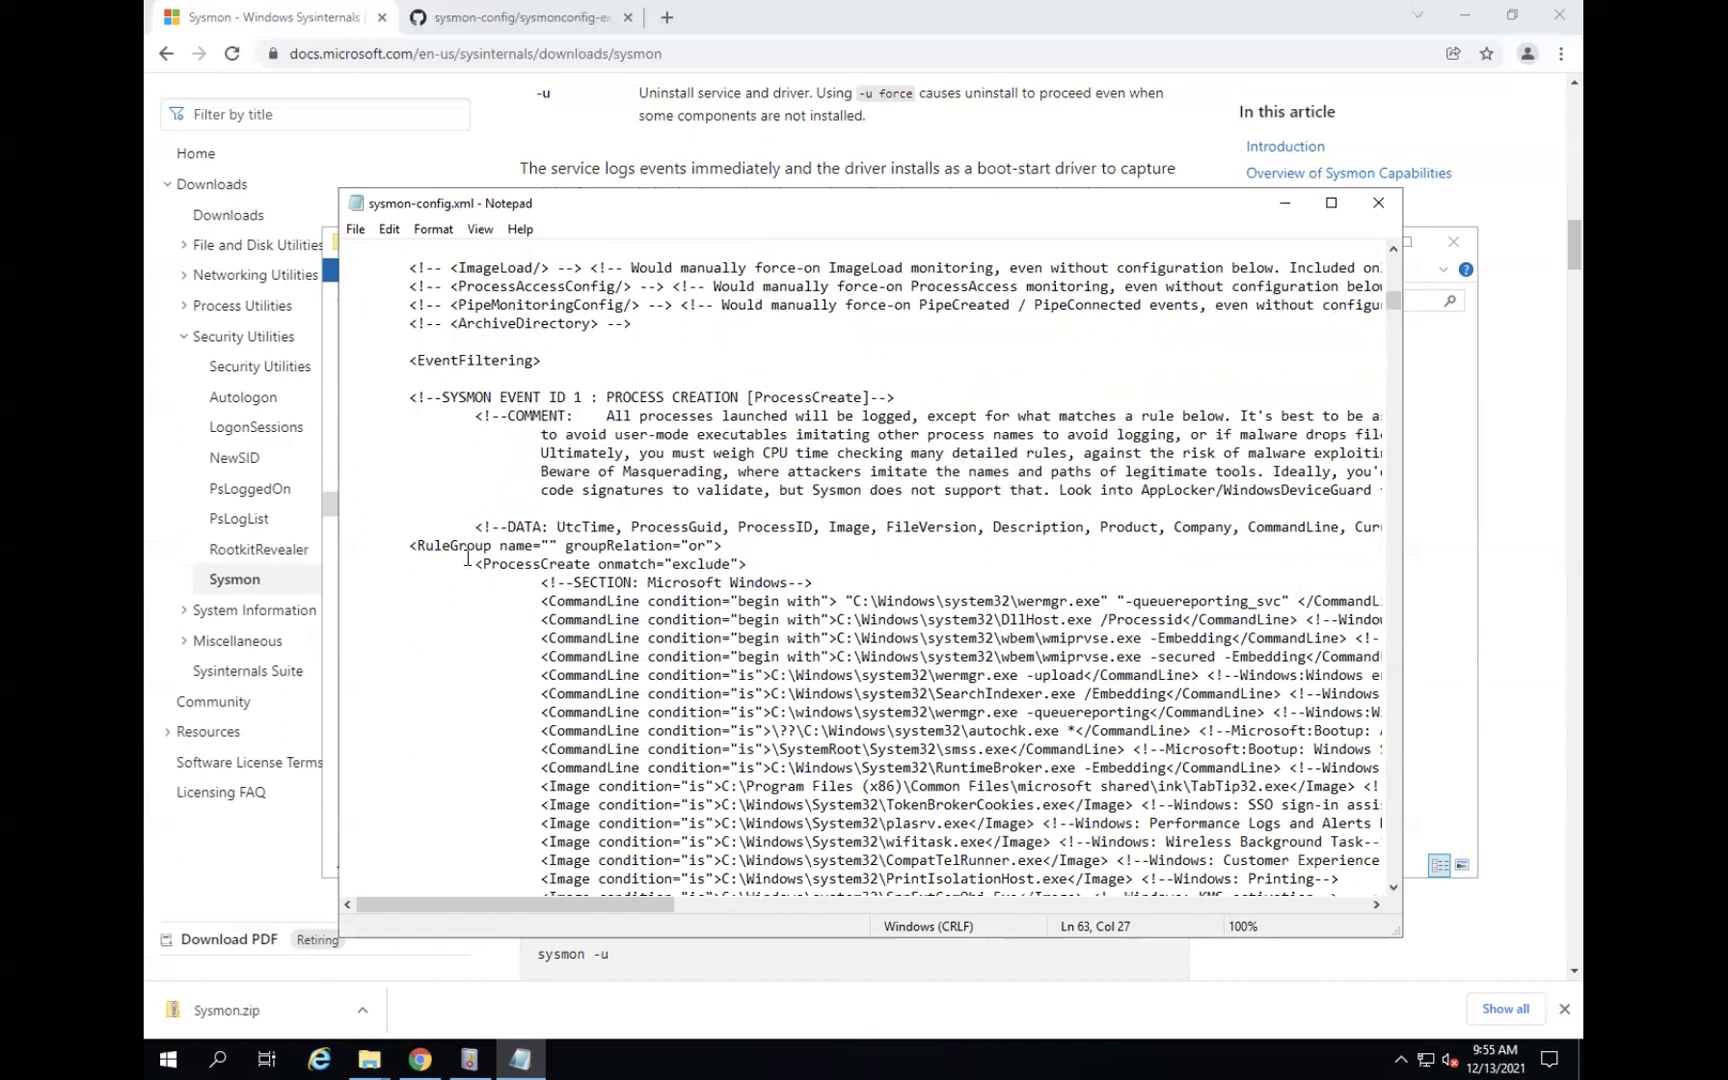
Highlight the RuleGroup and ProcessCreate rule lines, then close Notepad.
left_click_drag(398, 546, 577, 551)
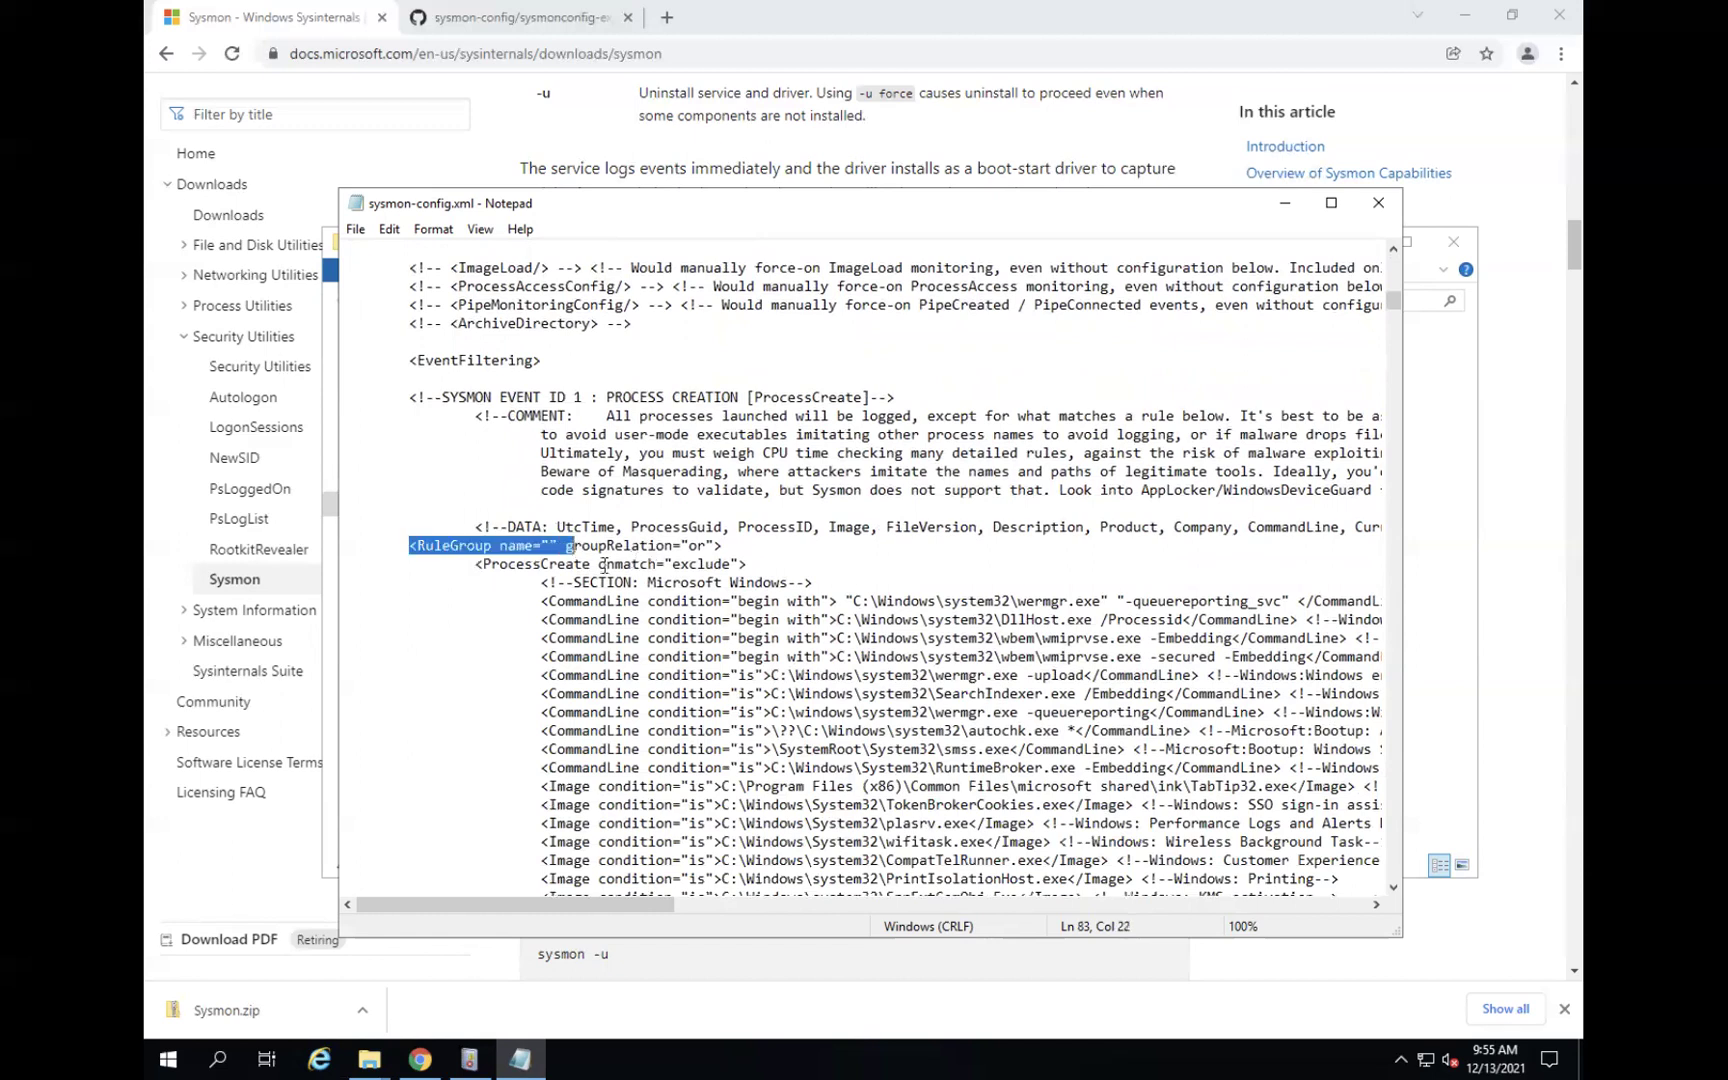
left_click_drag(528, 564, 626, 578)
scroll(626, 578, "down", 5)
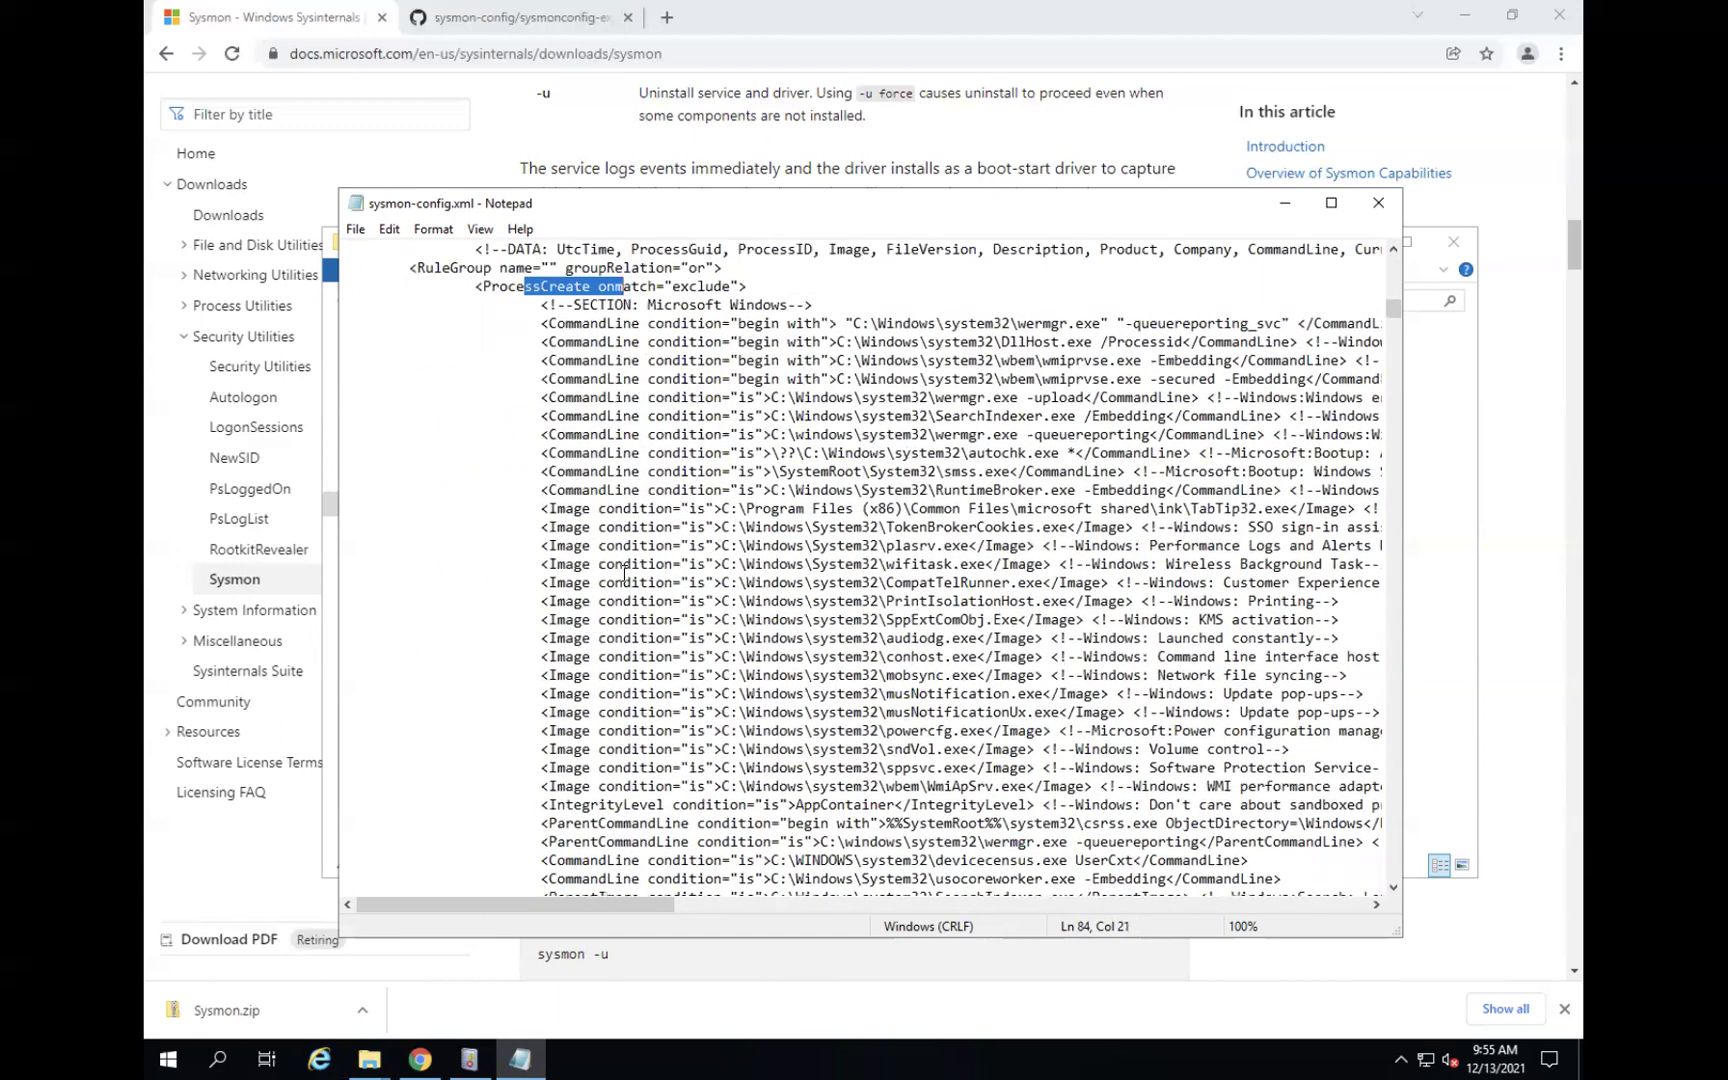
scroll(626, 578, "down", 5)
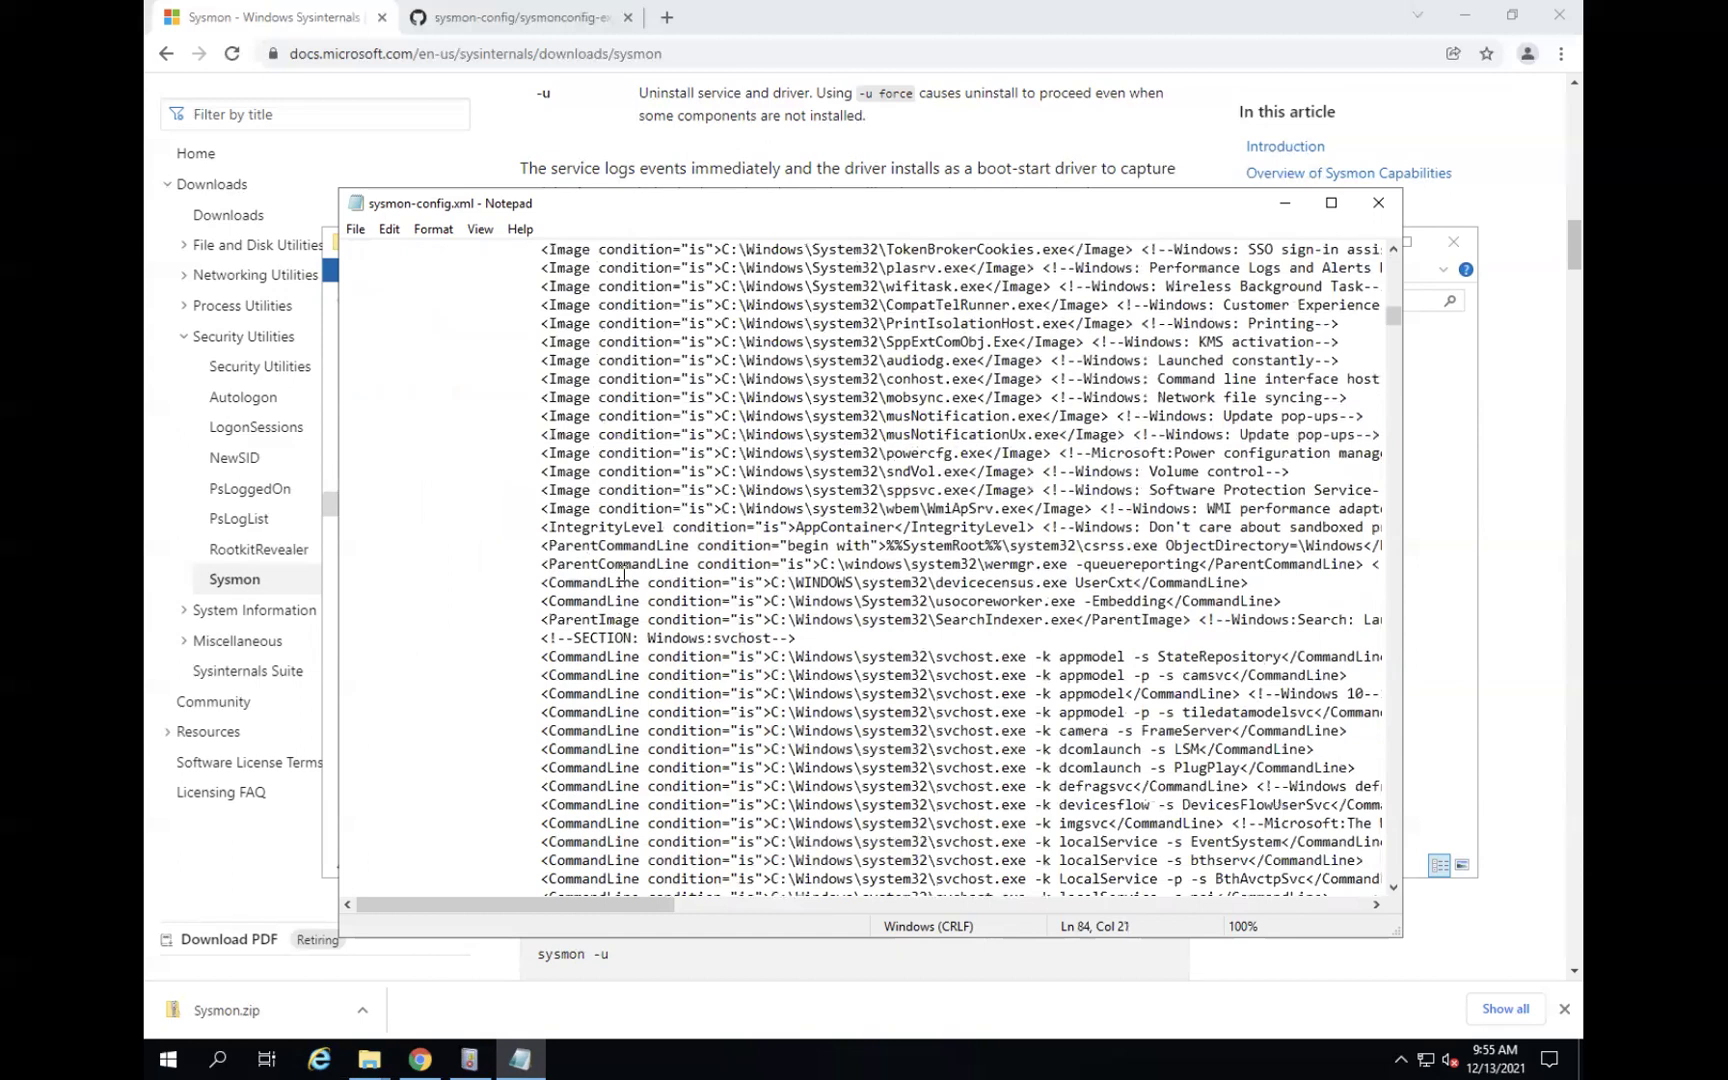
left_click(1378, 203)
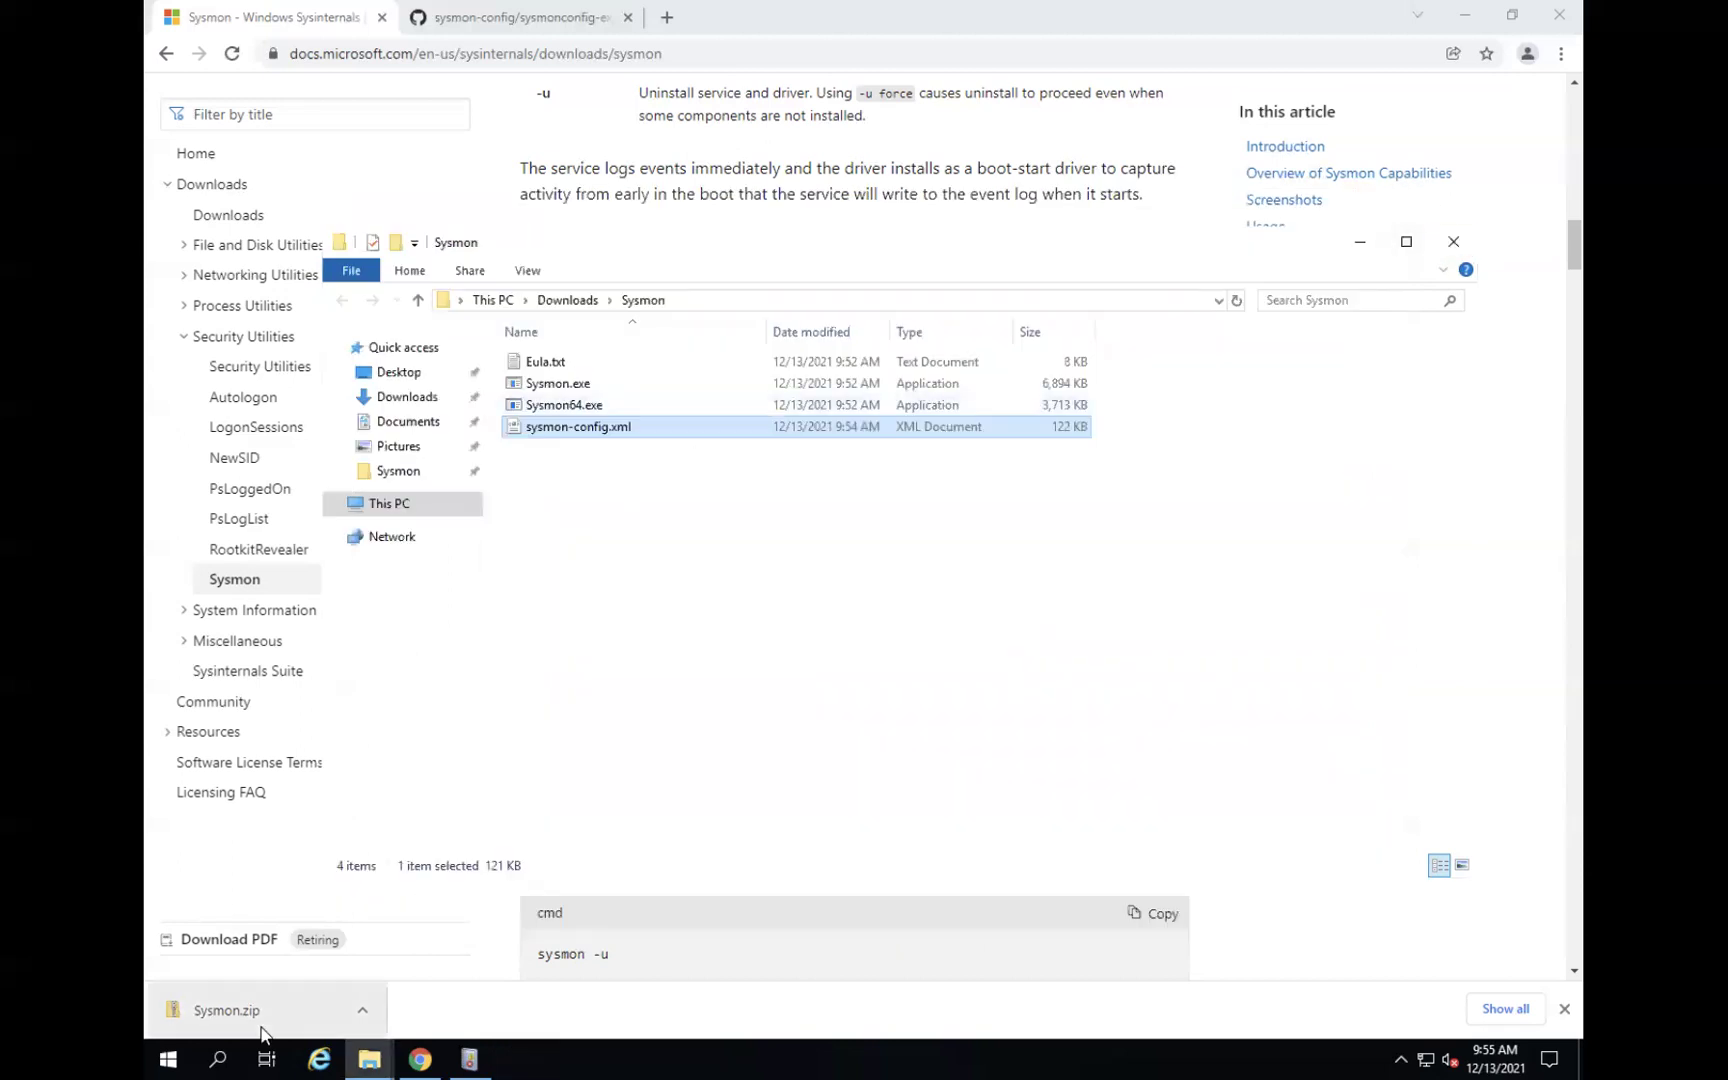
left_click(213, 1053)
Launch Command Prompt as administrator via 'cmd' search and move its window down-right.
type("cmd")
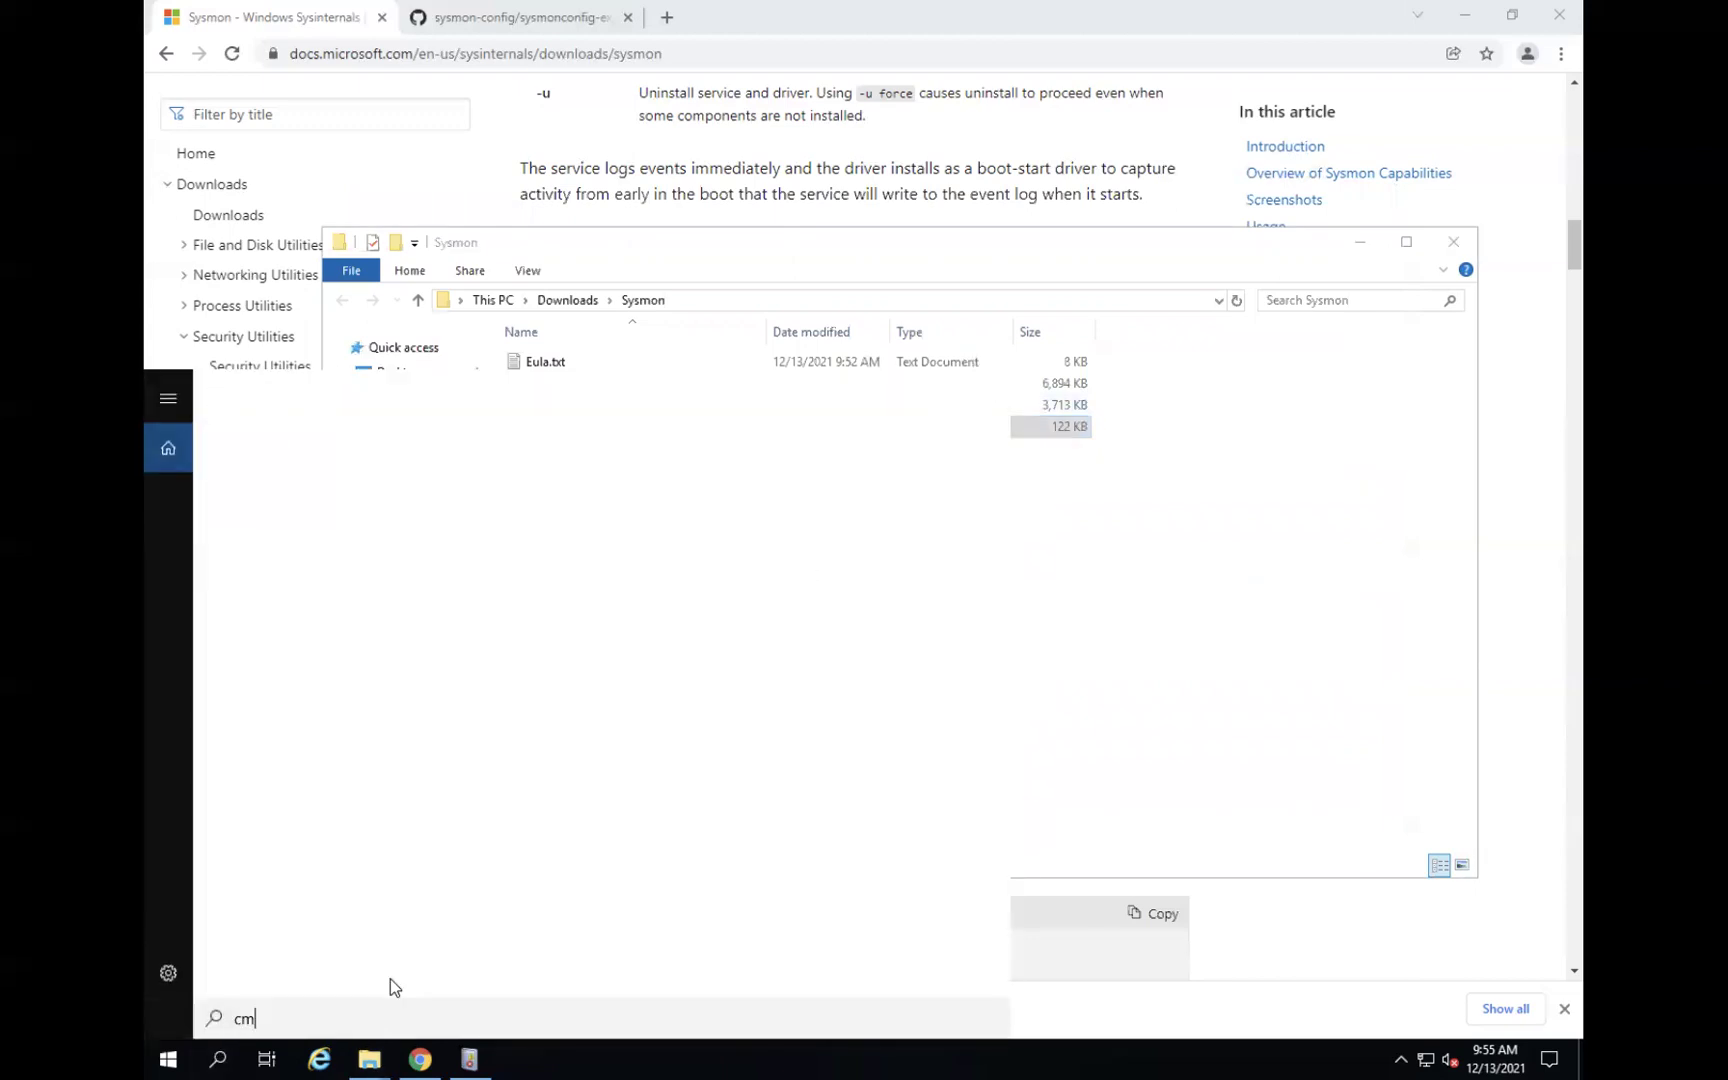
right_click(286, 500)
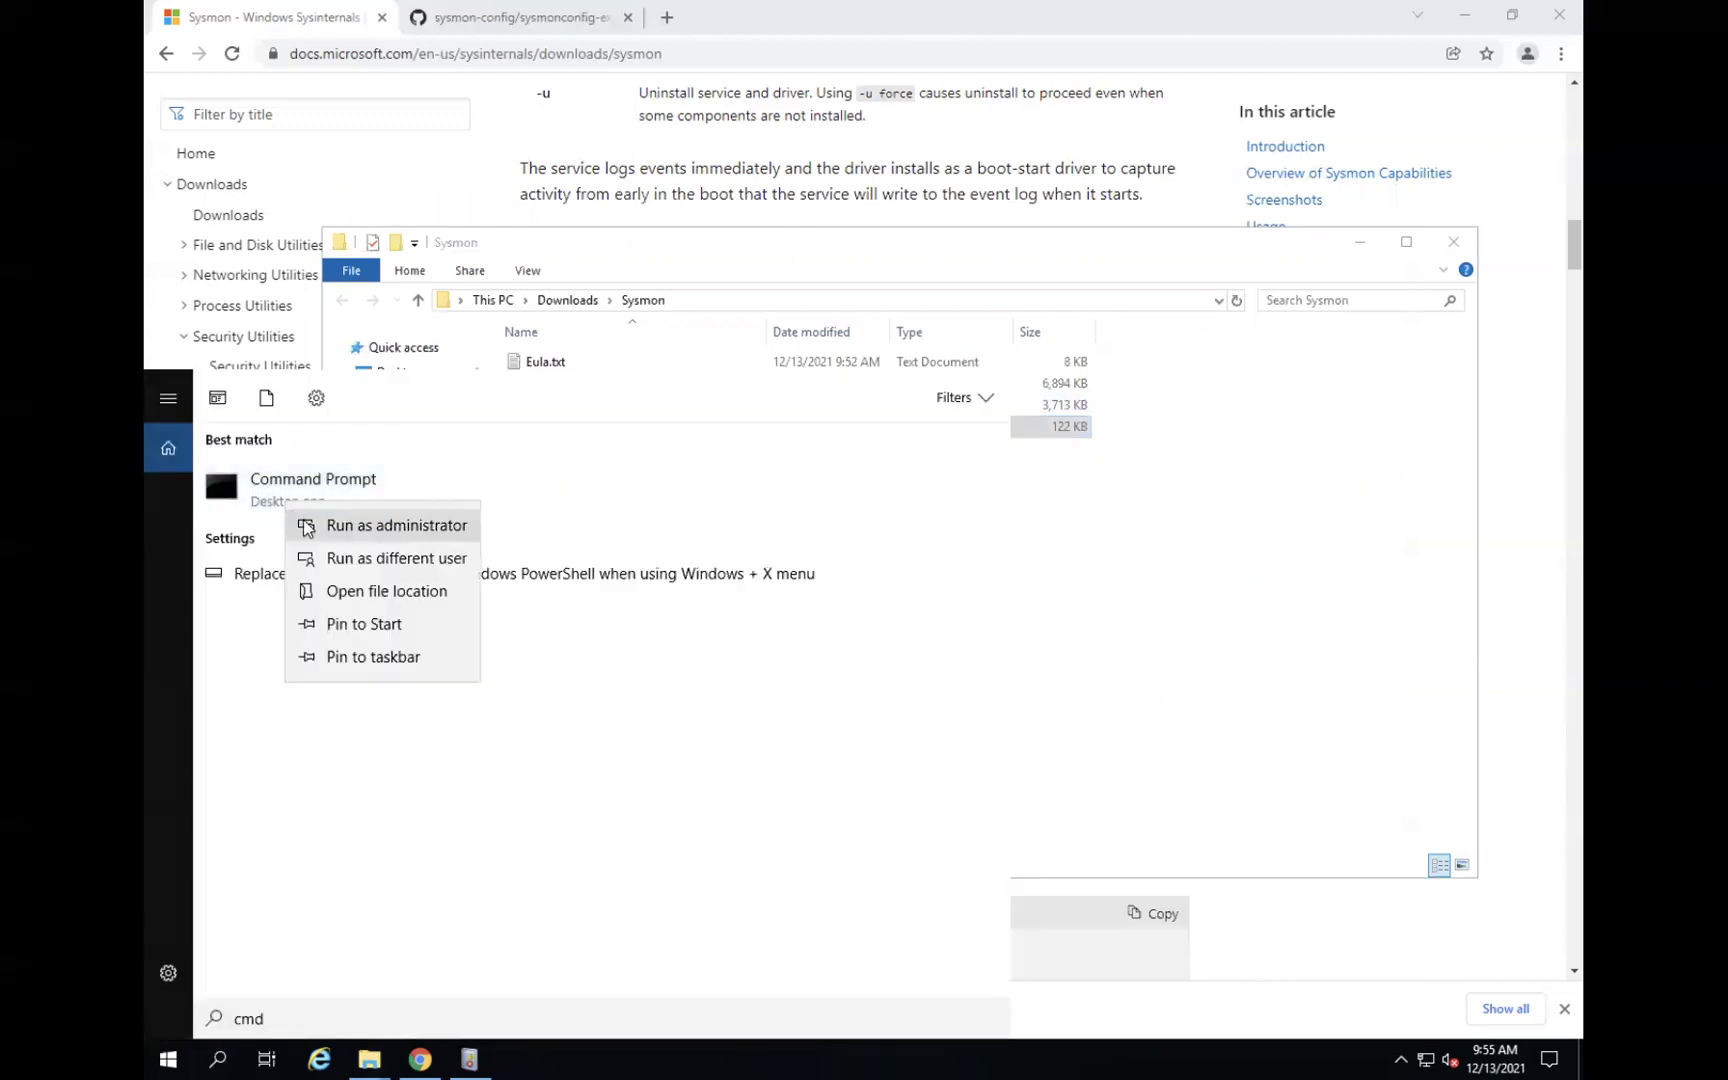
left_click(302, 516)
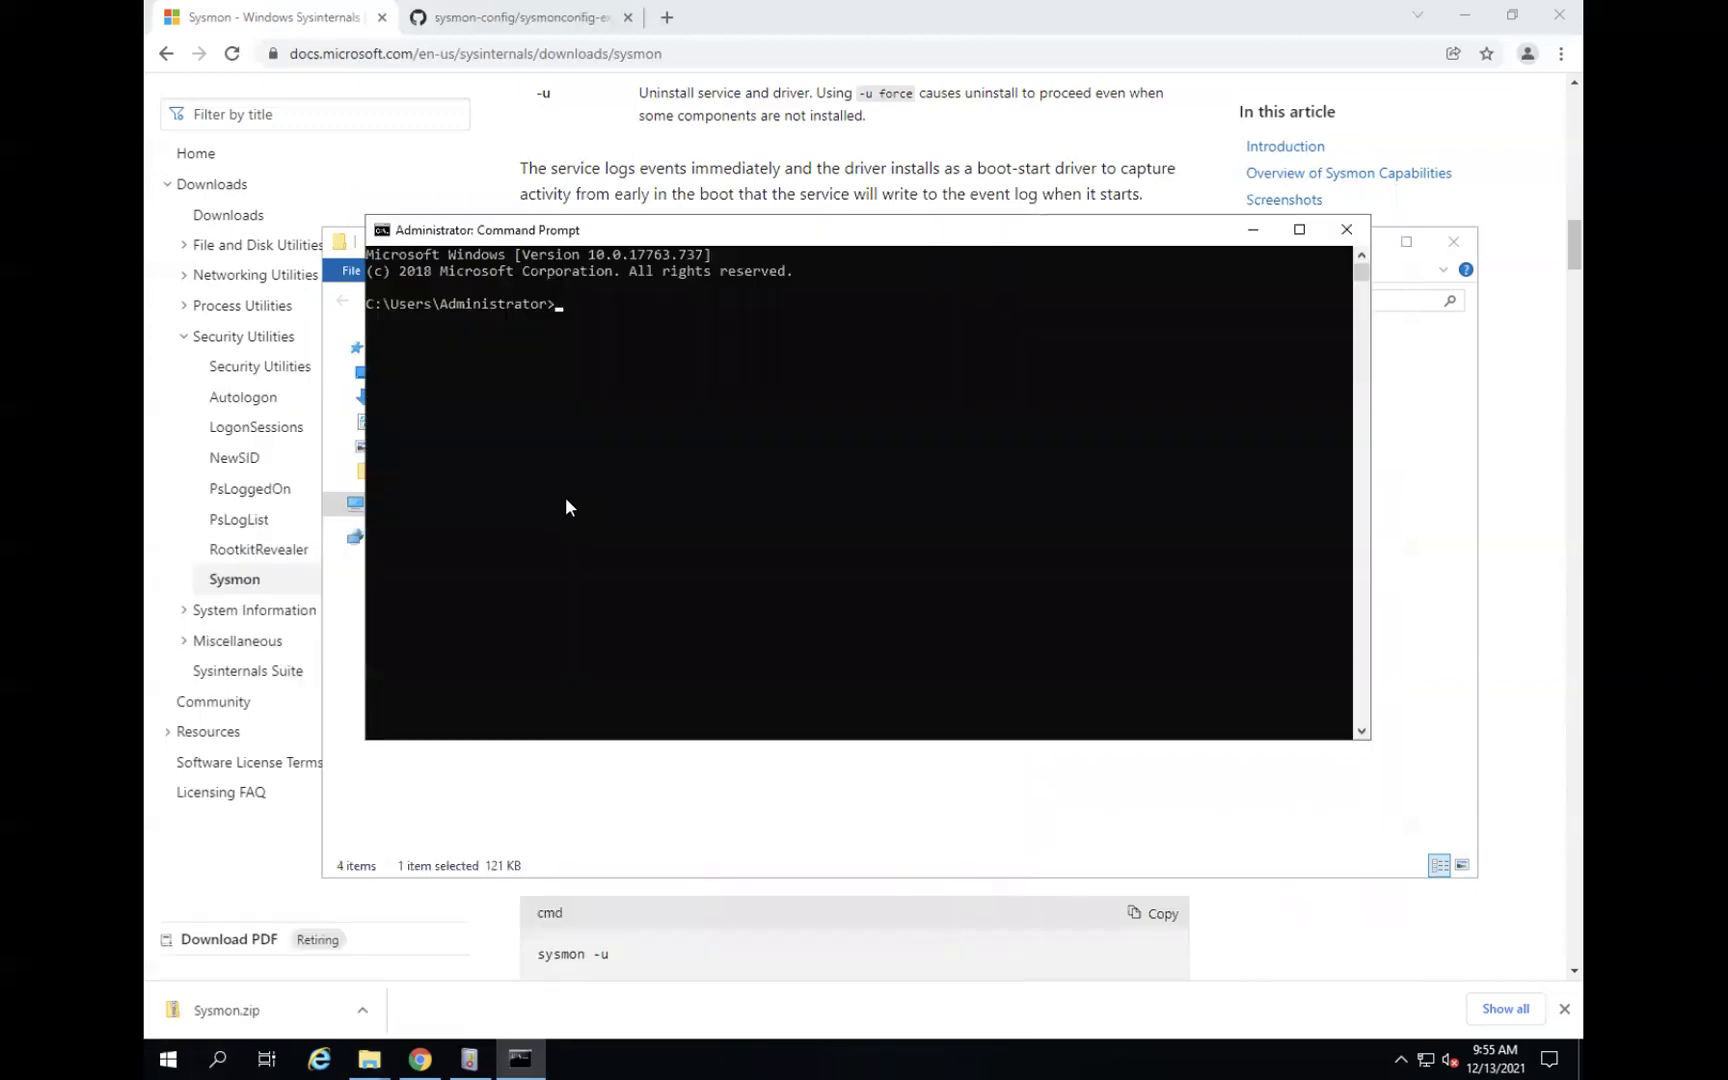
left_click(668, 208)
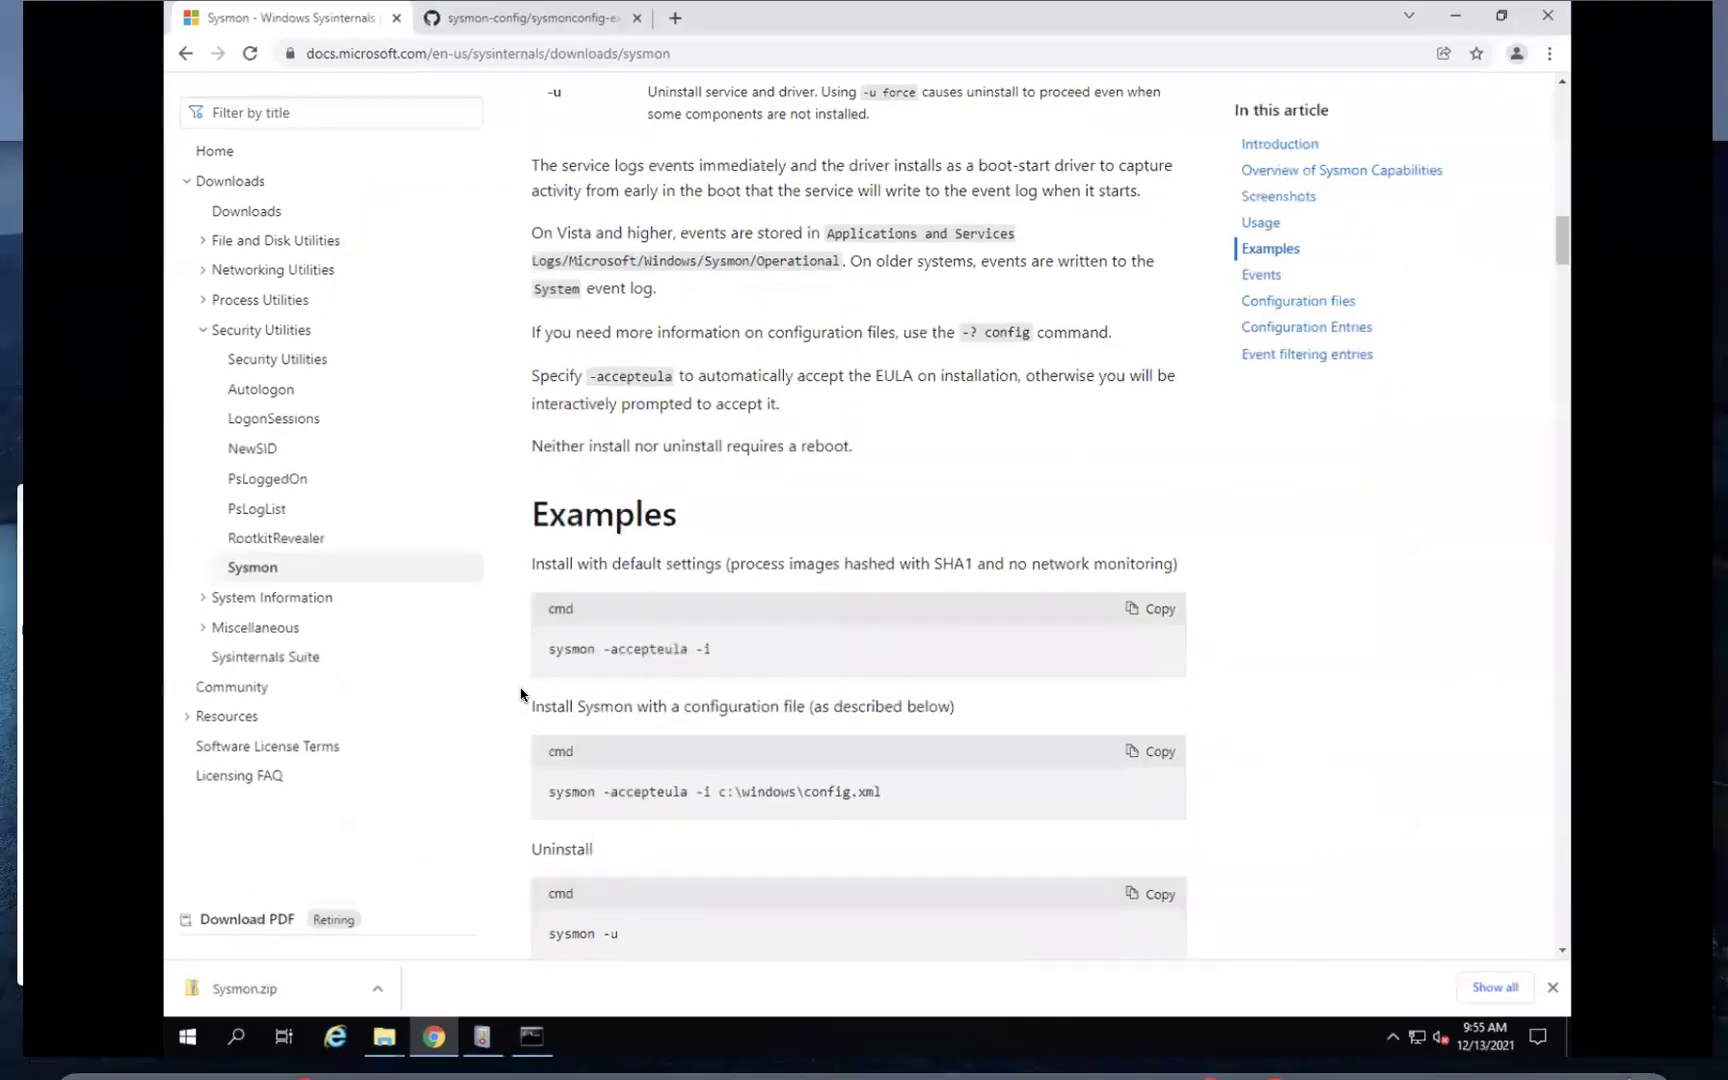
left_click(521, 1057)
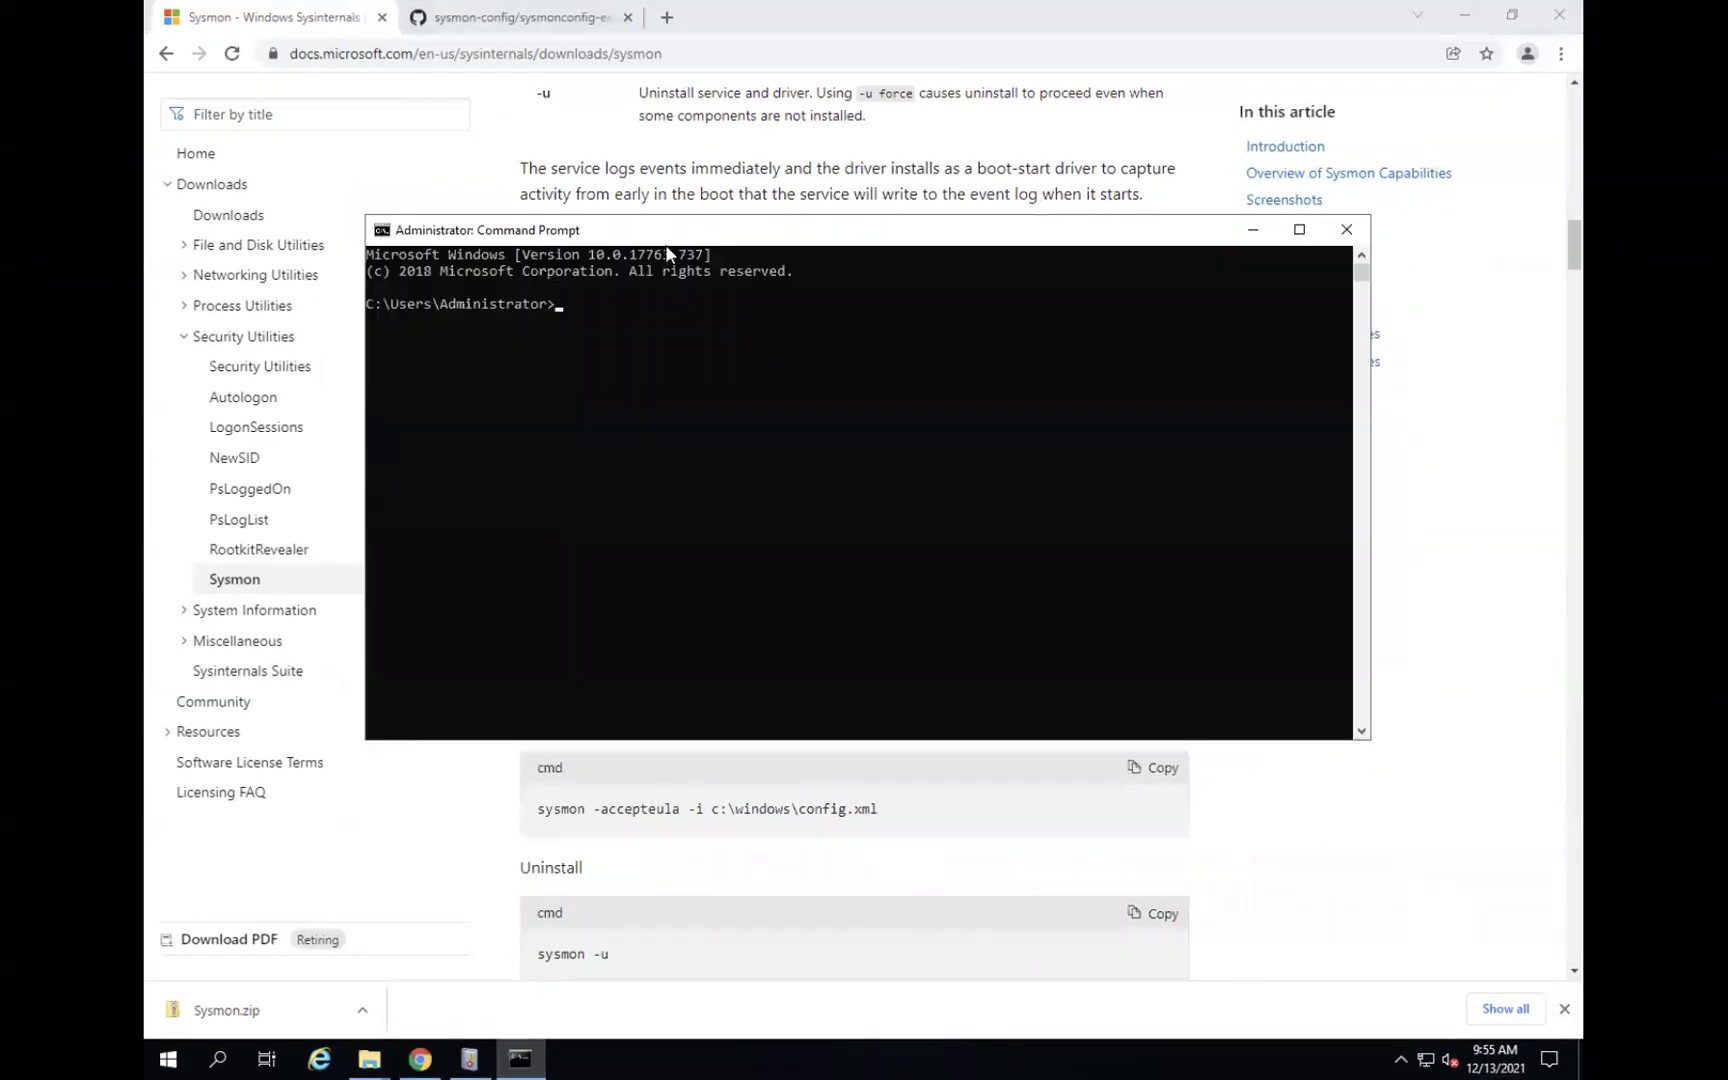
left_click_drag(653, 240, 798, 271)
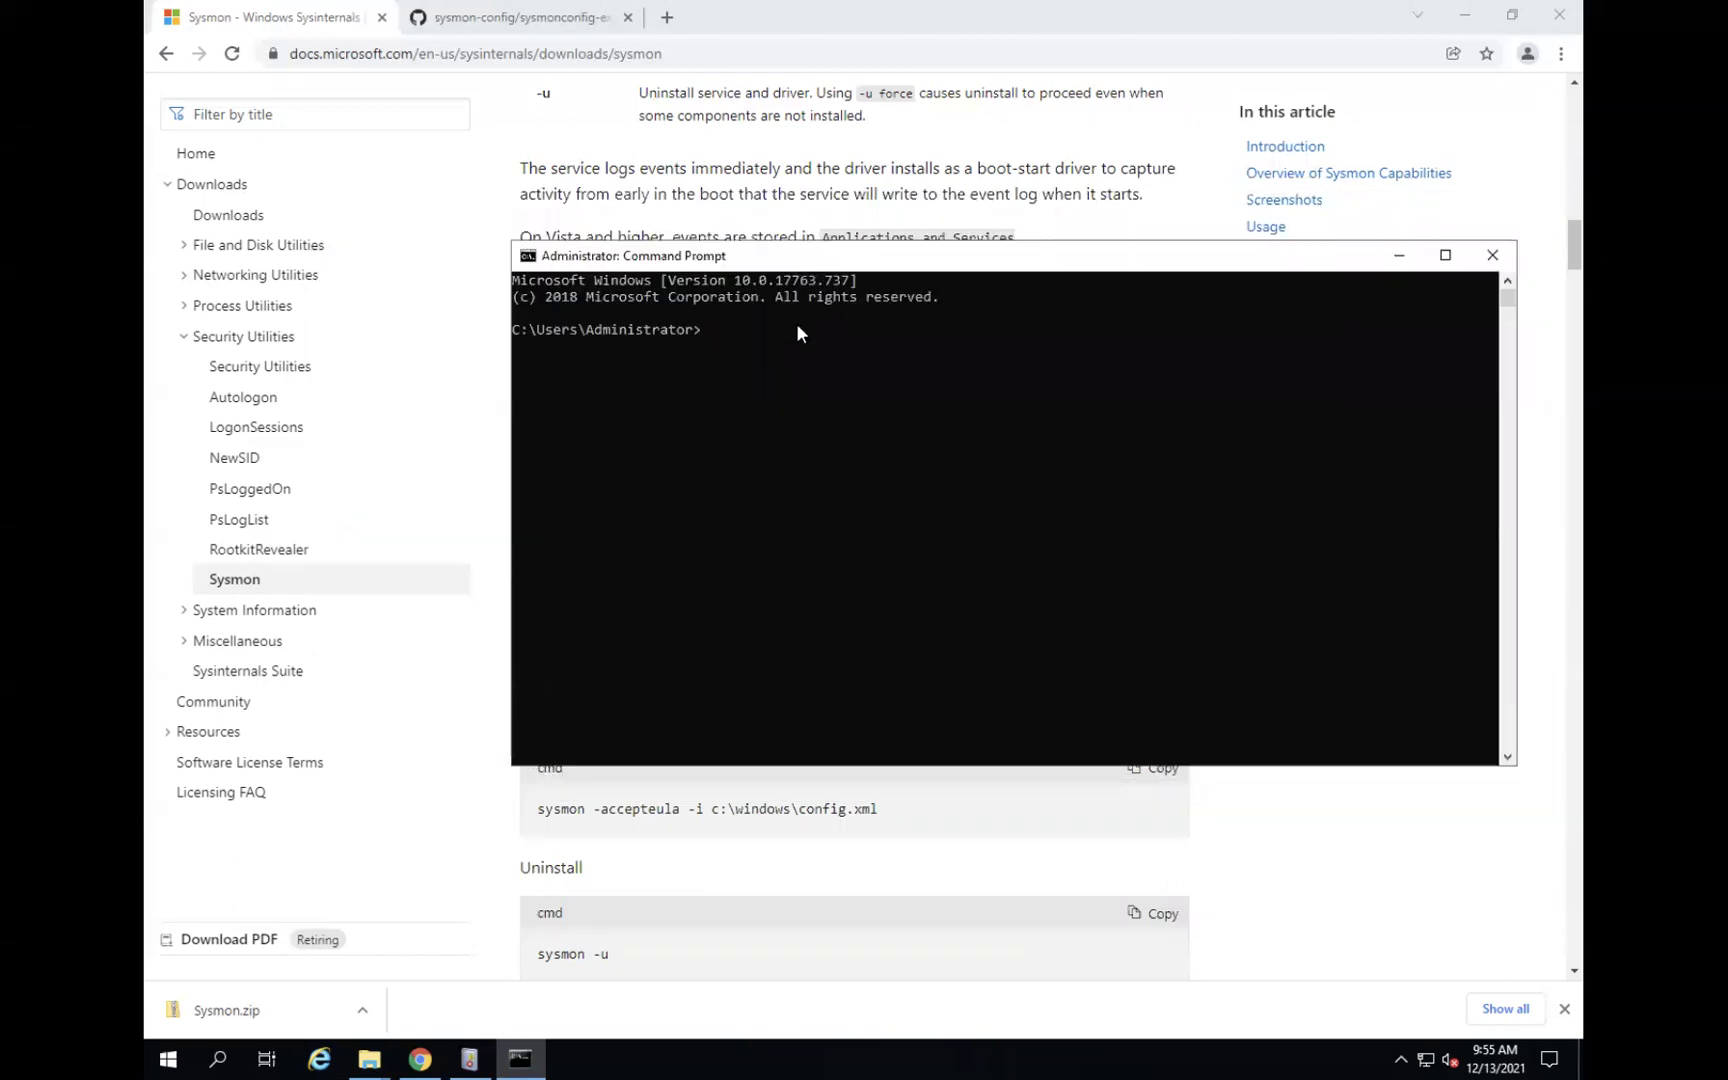
Go up to C:\Users, list it, then enter and list the Administrator folder.
type("cd ..")
key("Return")
type("dir")
key("Return")
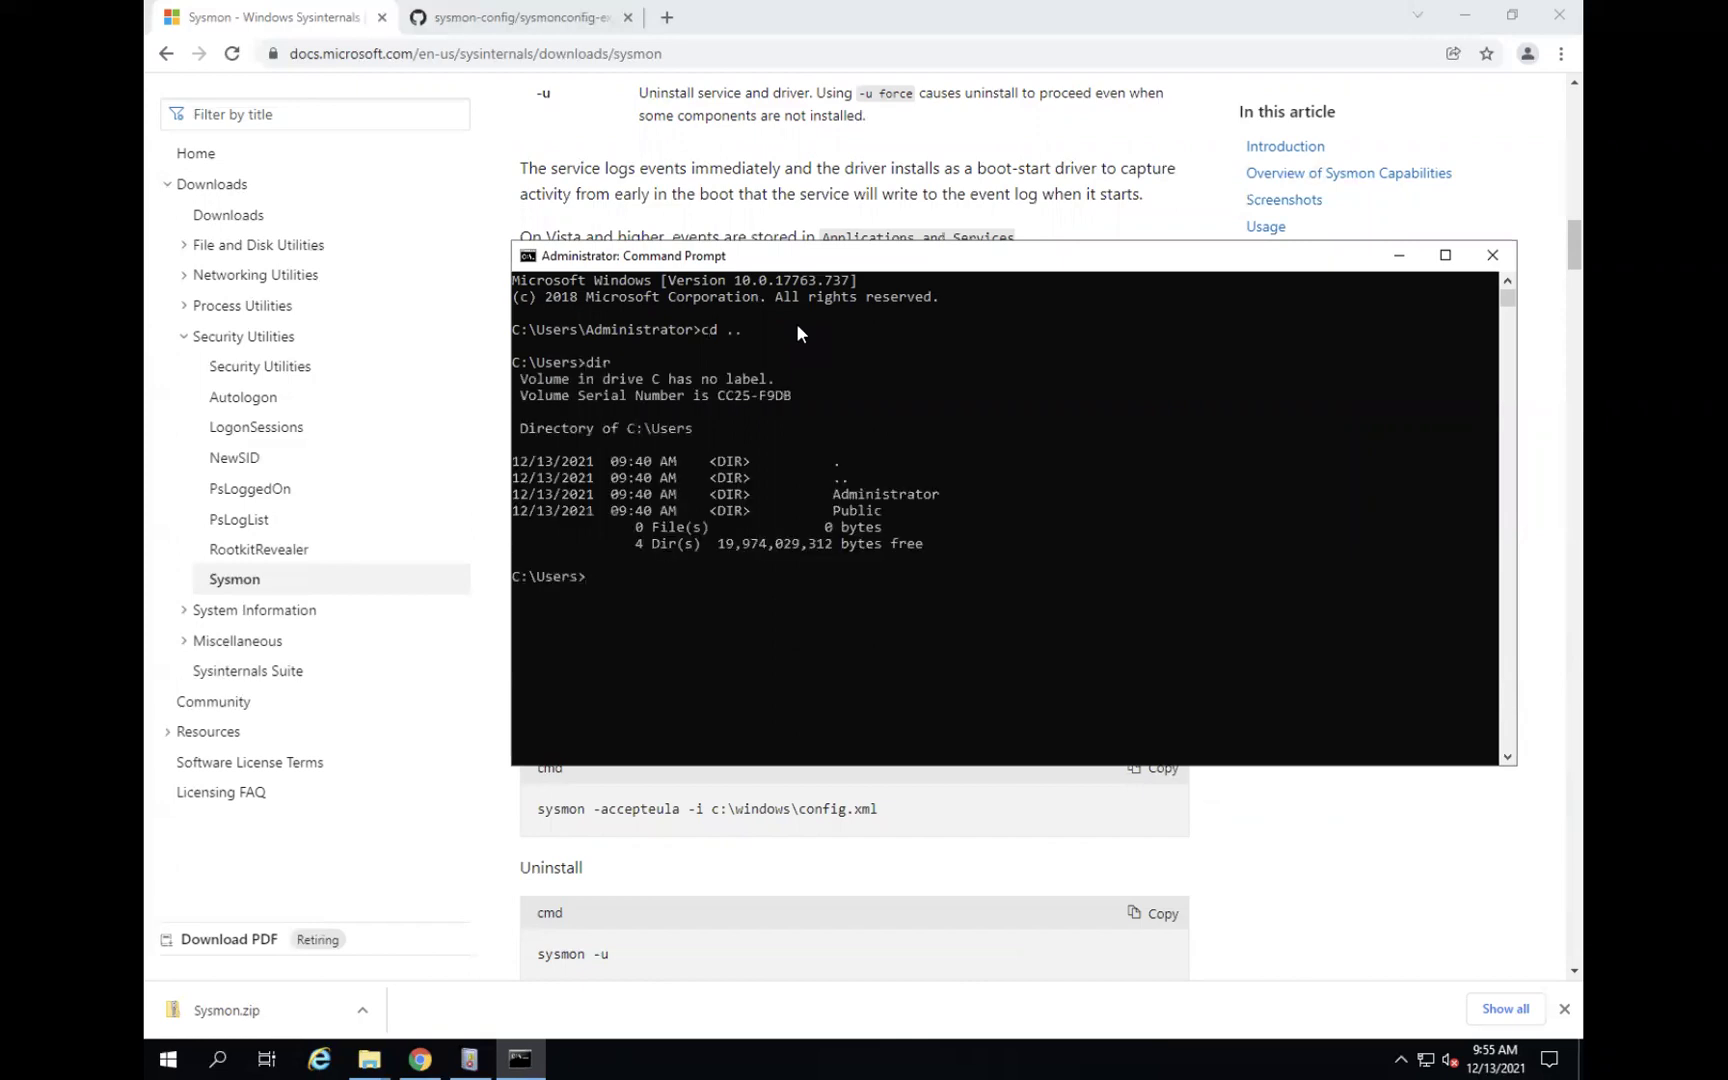
type("cd Ad")
key("Tab")
key("Return")
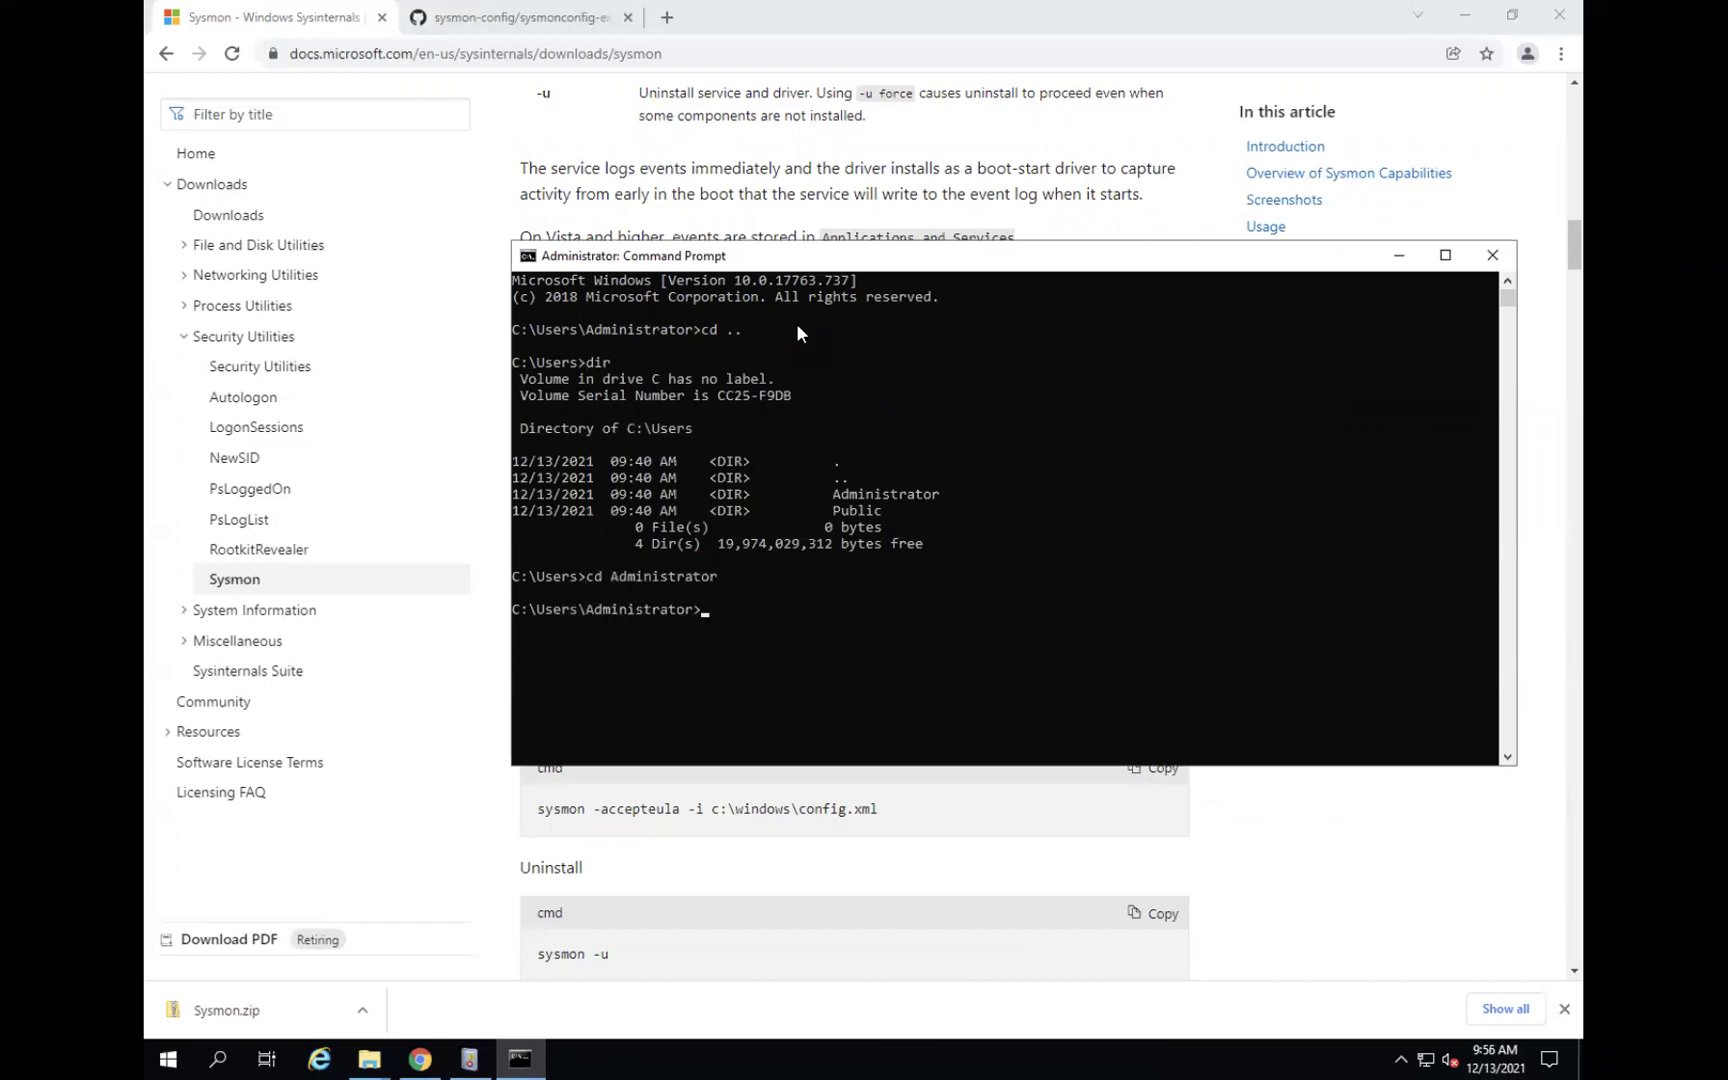
type("dir")
key("Return")
List Downloads, enter its Sysmon folder, and start typing 'Sysmon64.exe -accepteula'.
type("cd D")
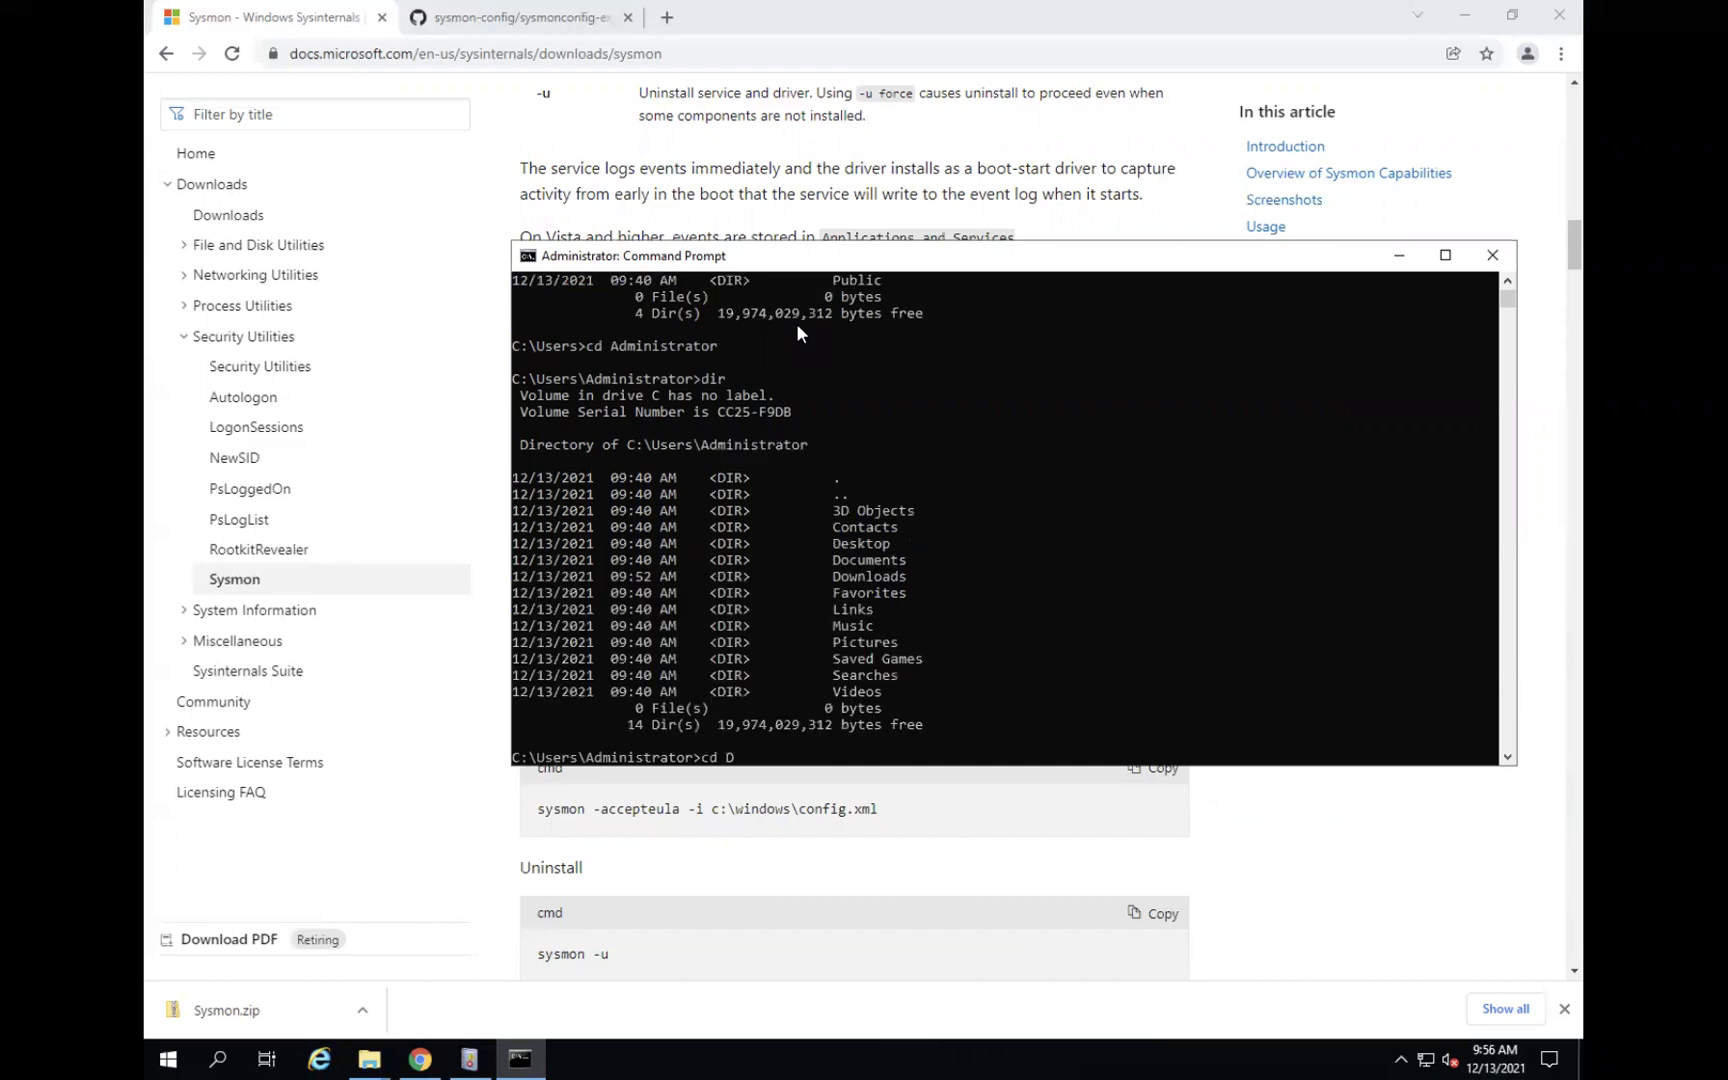
type("ownloads")
key("Return")
type("dir")
key("Return")
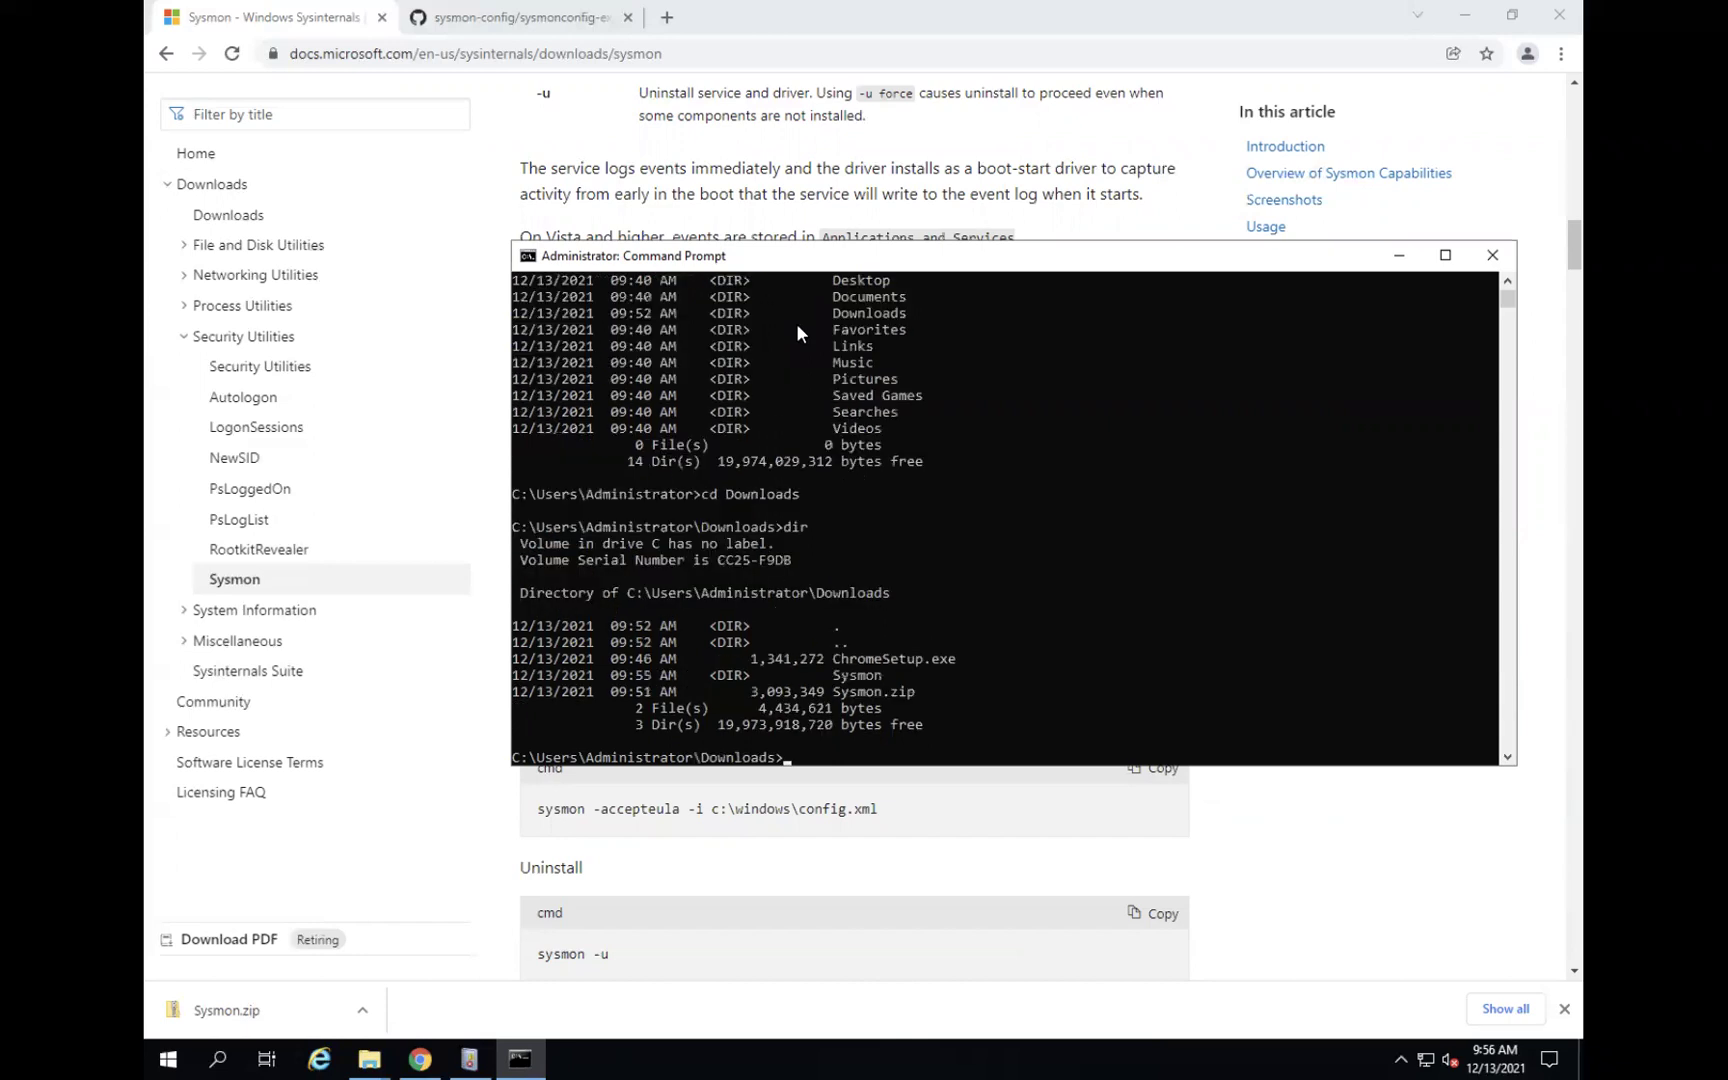
type("cd Sysmon")
key("Return")
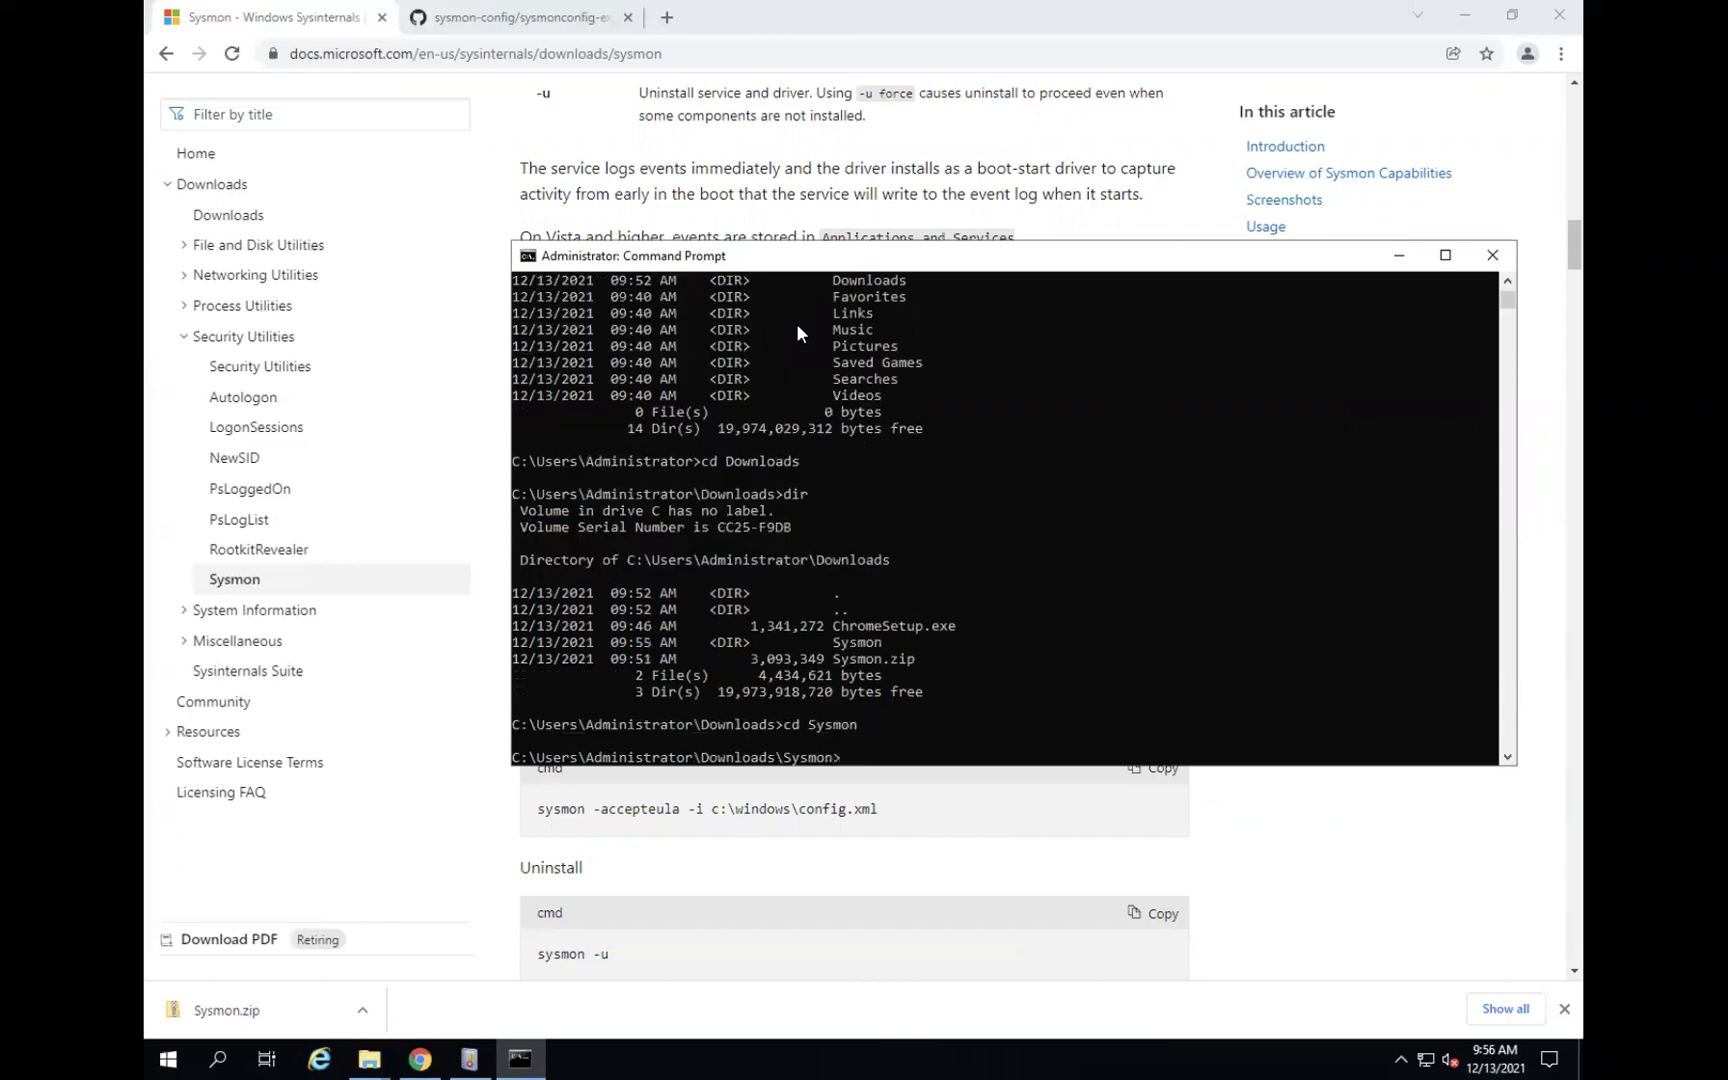
type("sy")
key("Tab")
key("Tab")
type("-accepteula -i")
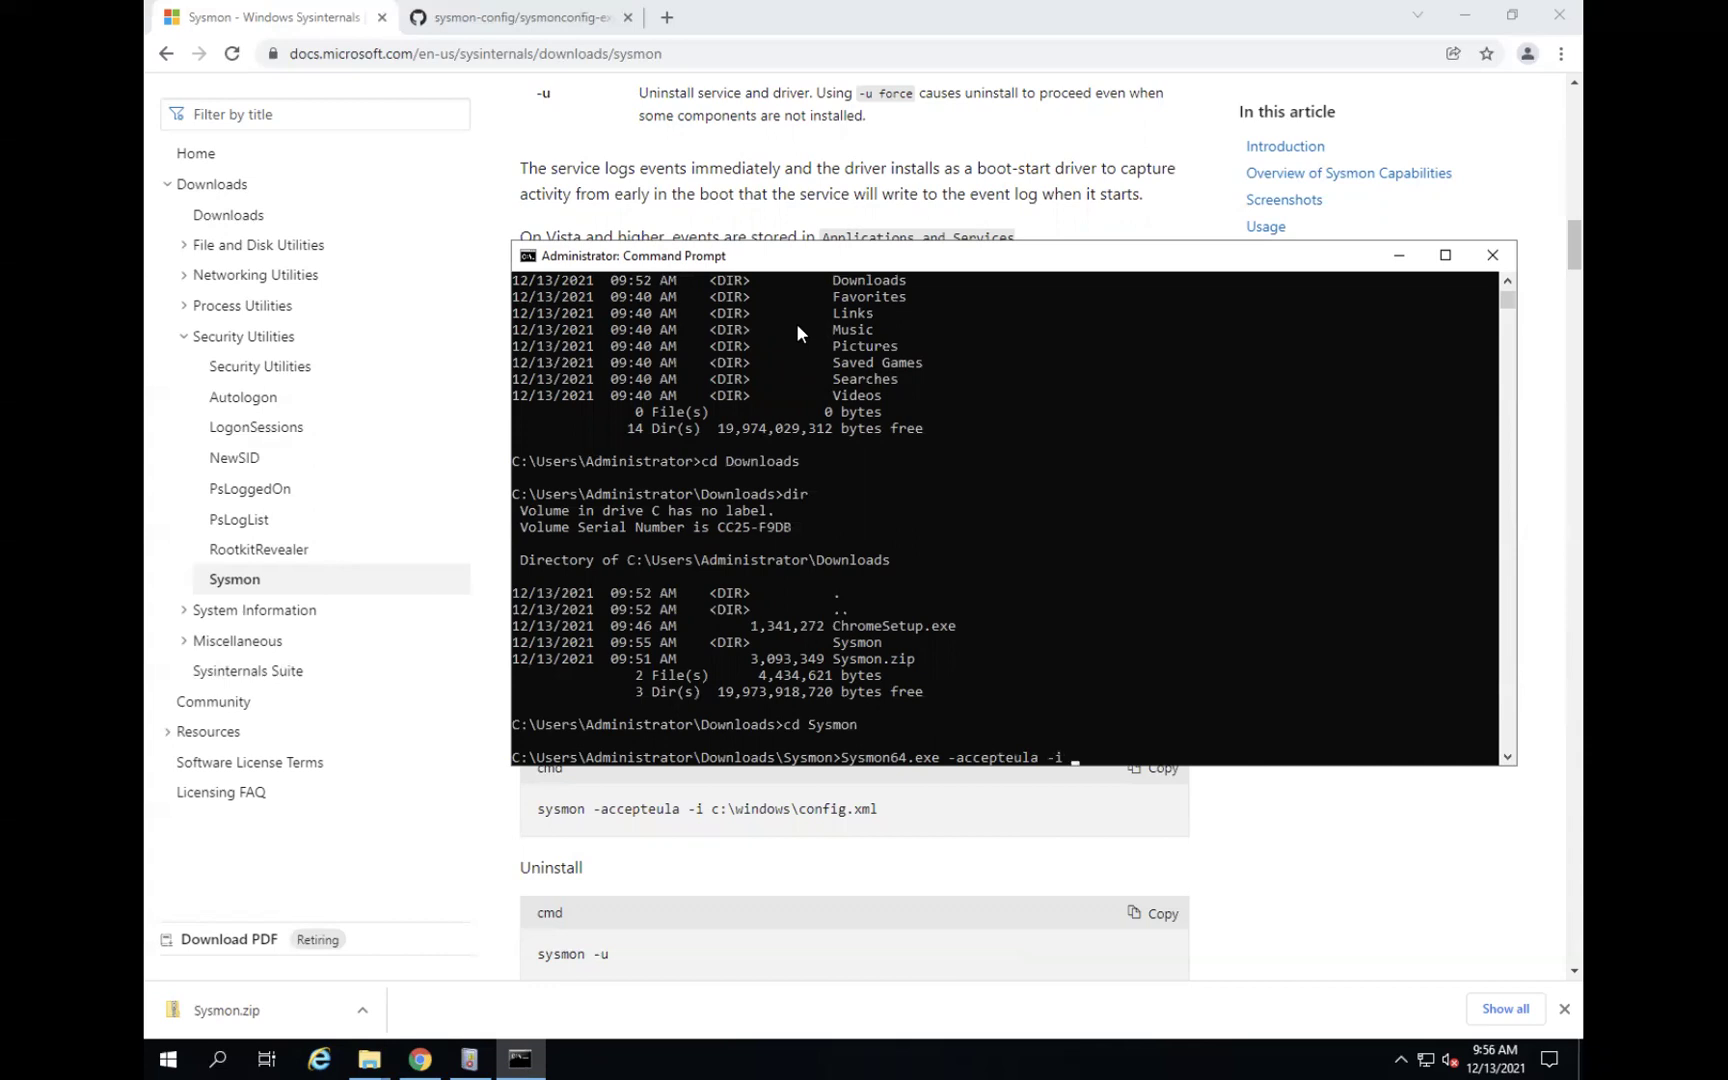
Run 'Sysmon64.exe -accepteula -i sysmon-config.xml' to install and start Sysmon.
type("sysmon-config.xml")
key("Return")
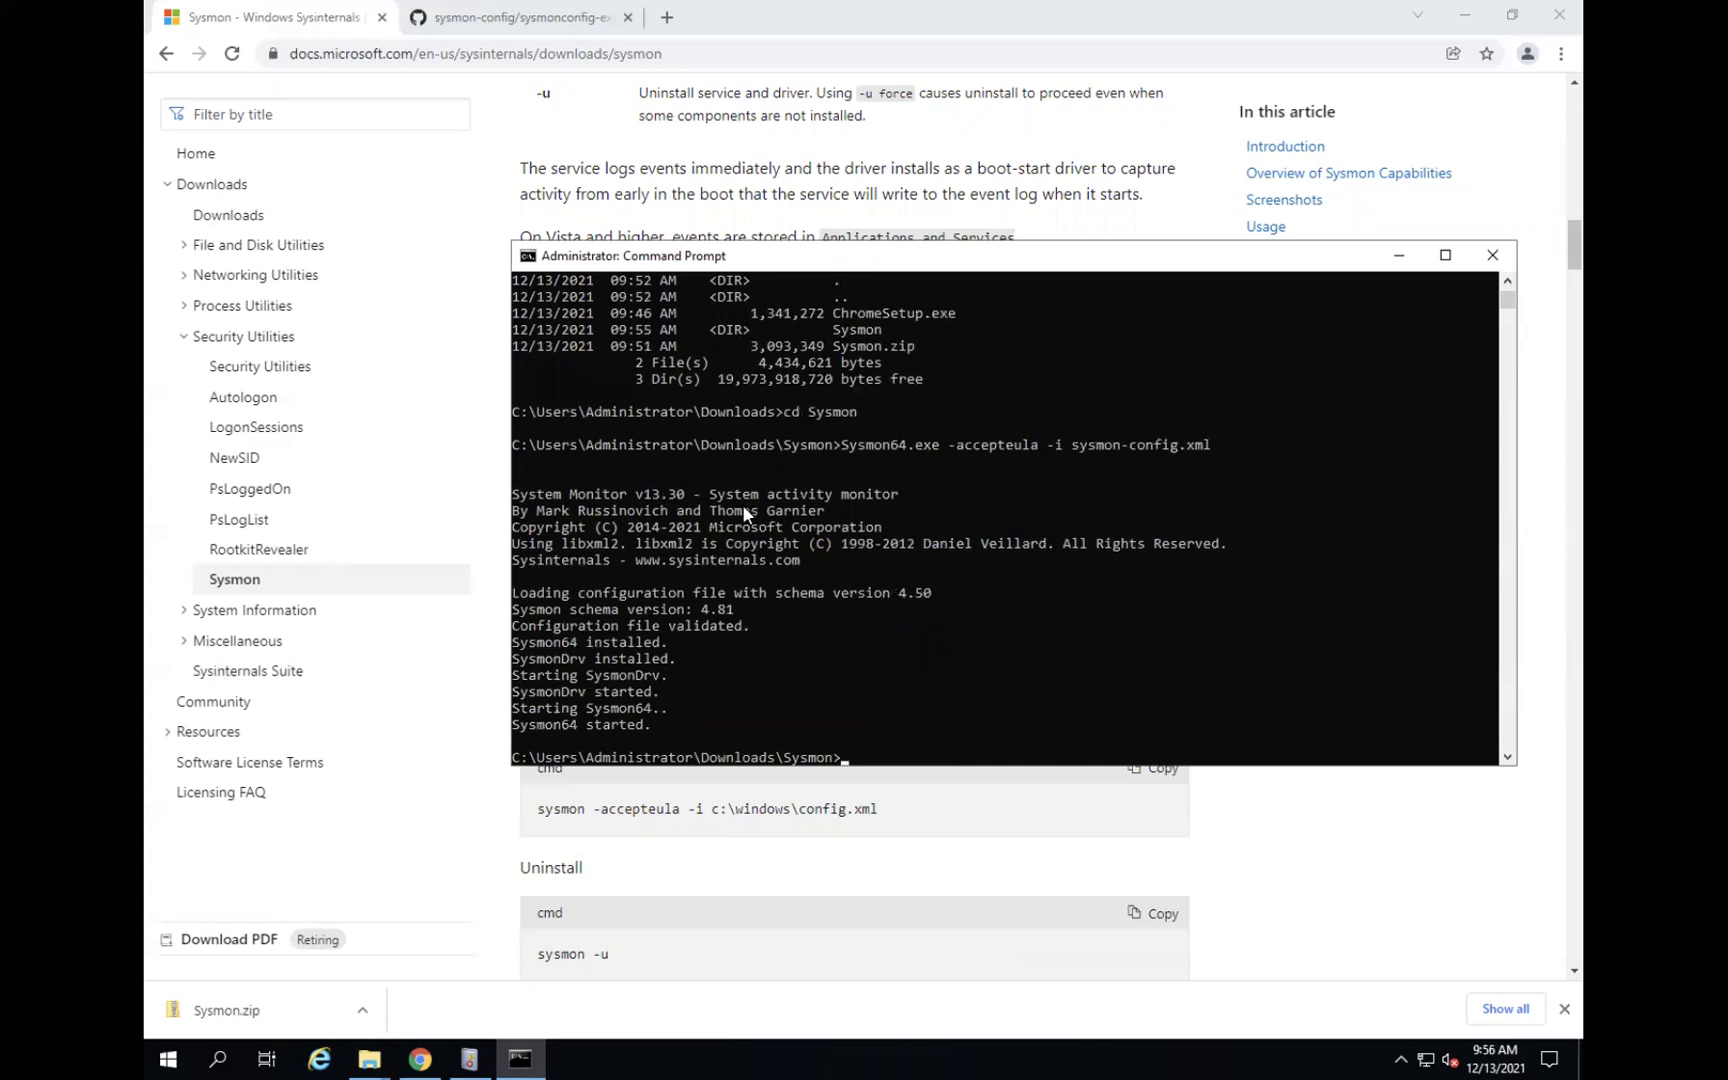
left_click(473, 1056)
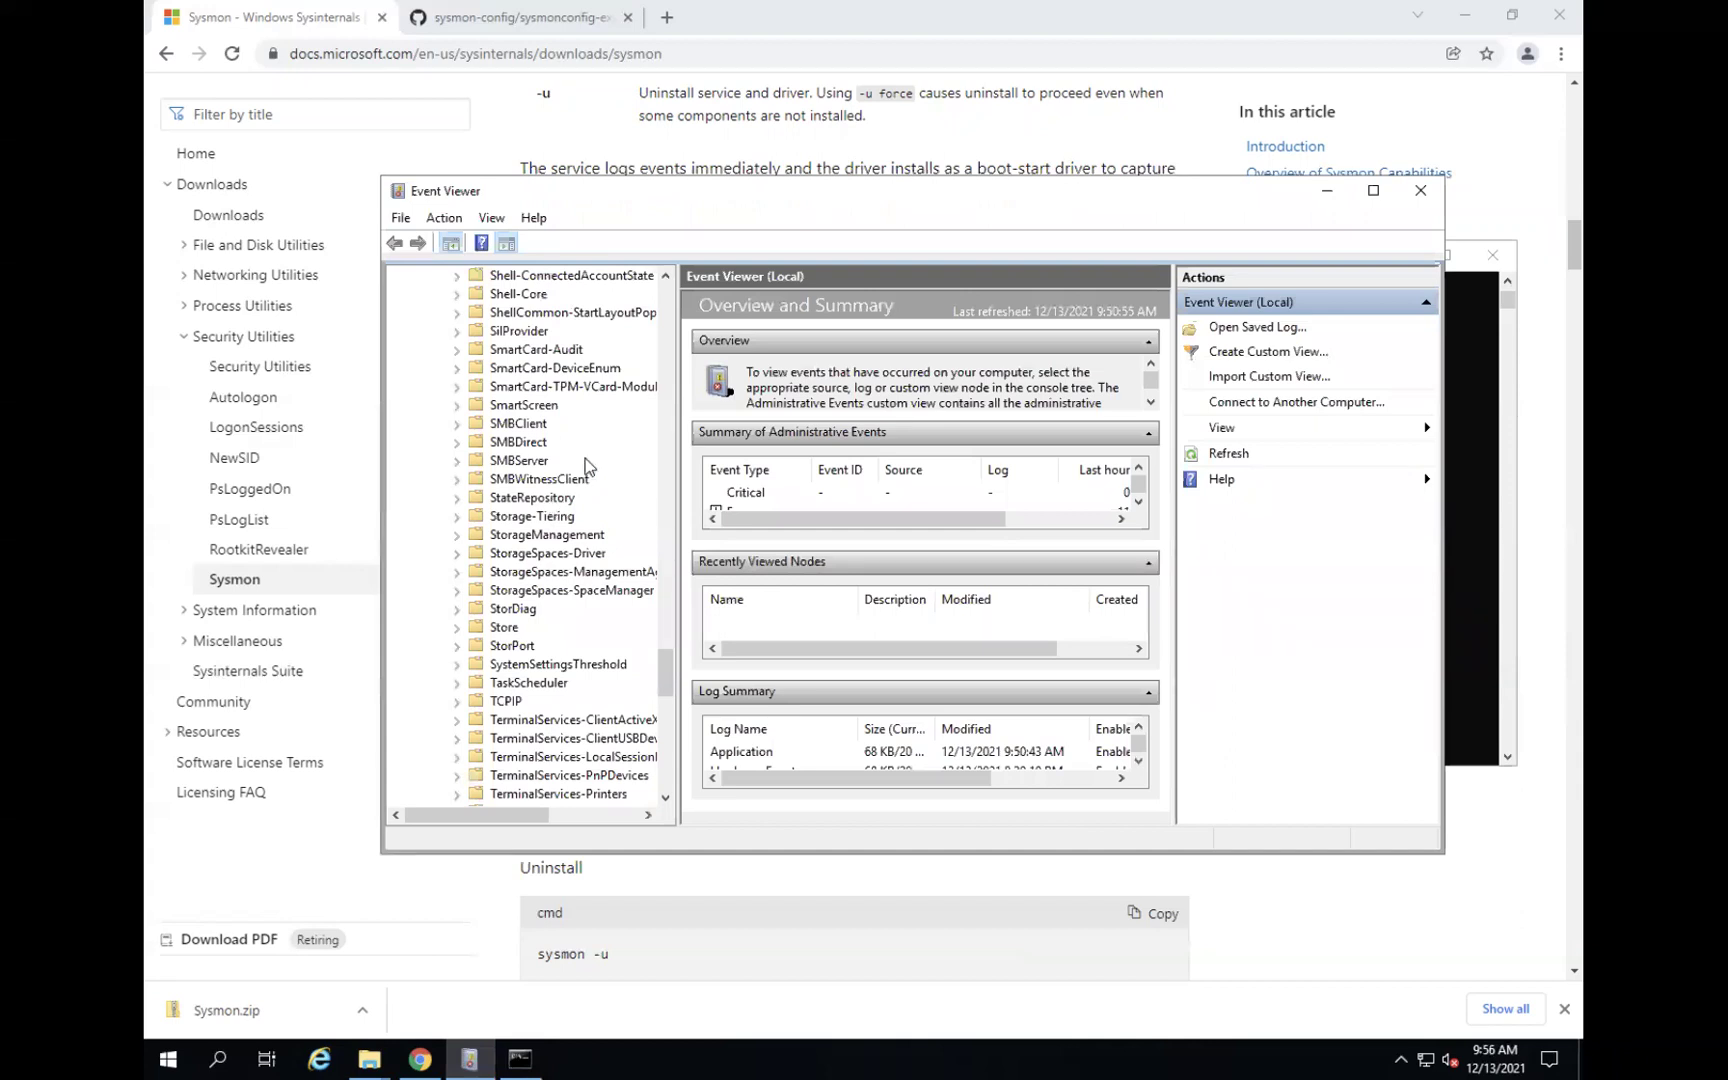
Close the old Event Viewer and relaunch it by searching 'event' from Start.
scroll(587, 465, "up", 15)
scroll(587, 465, "up", 20)
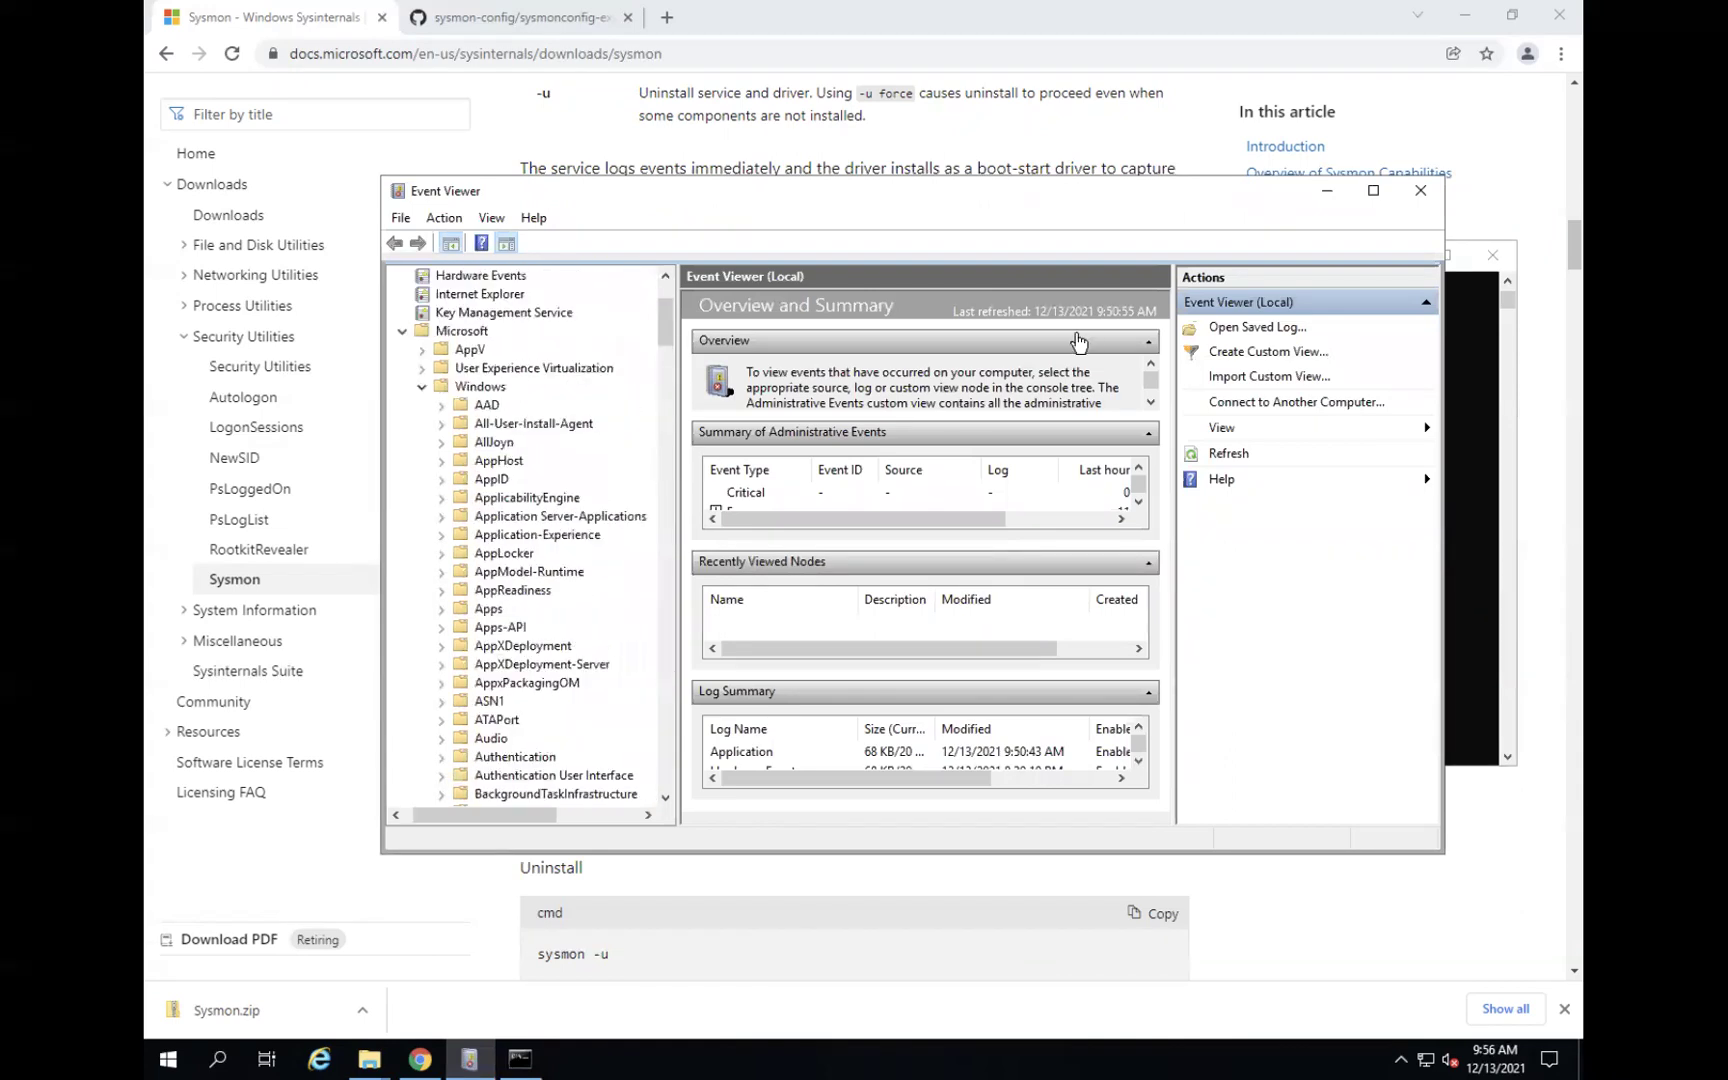
left_click(1410, 200)
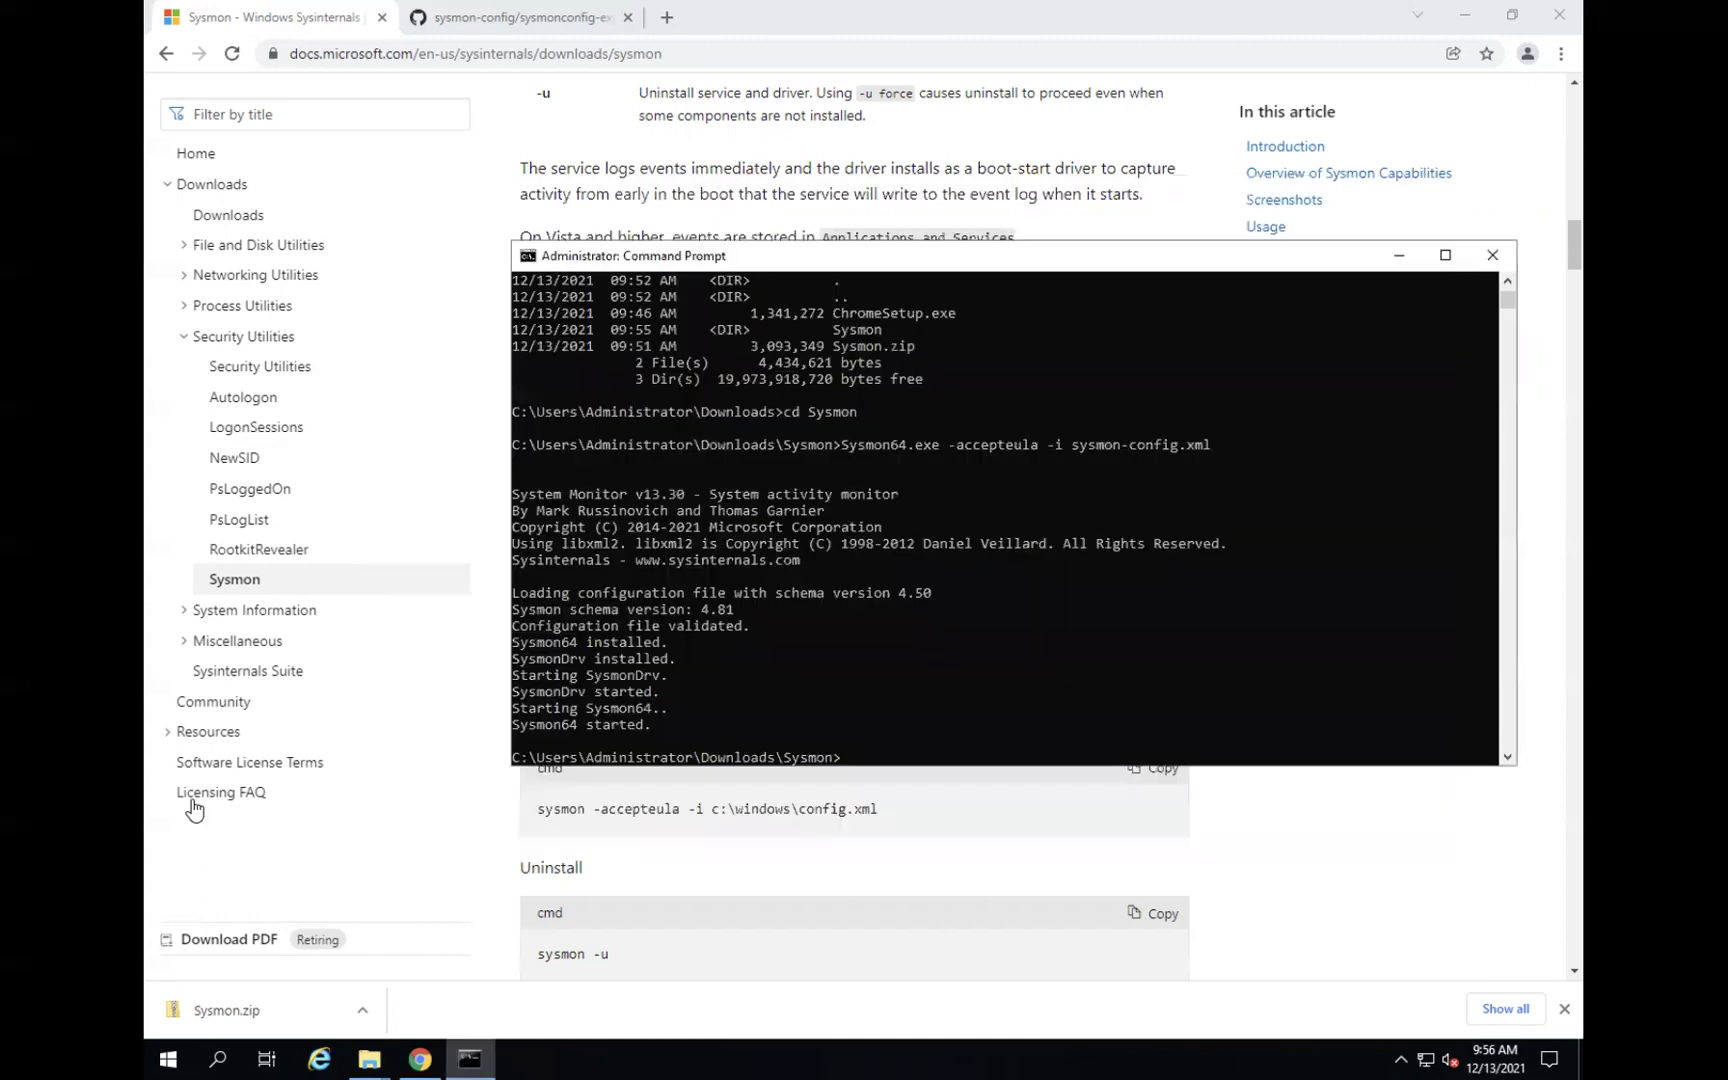
left_click(168, 1059)
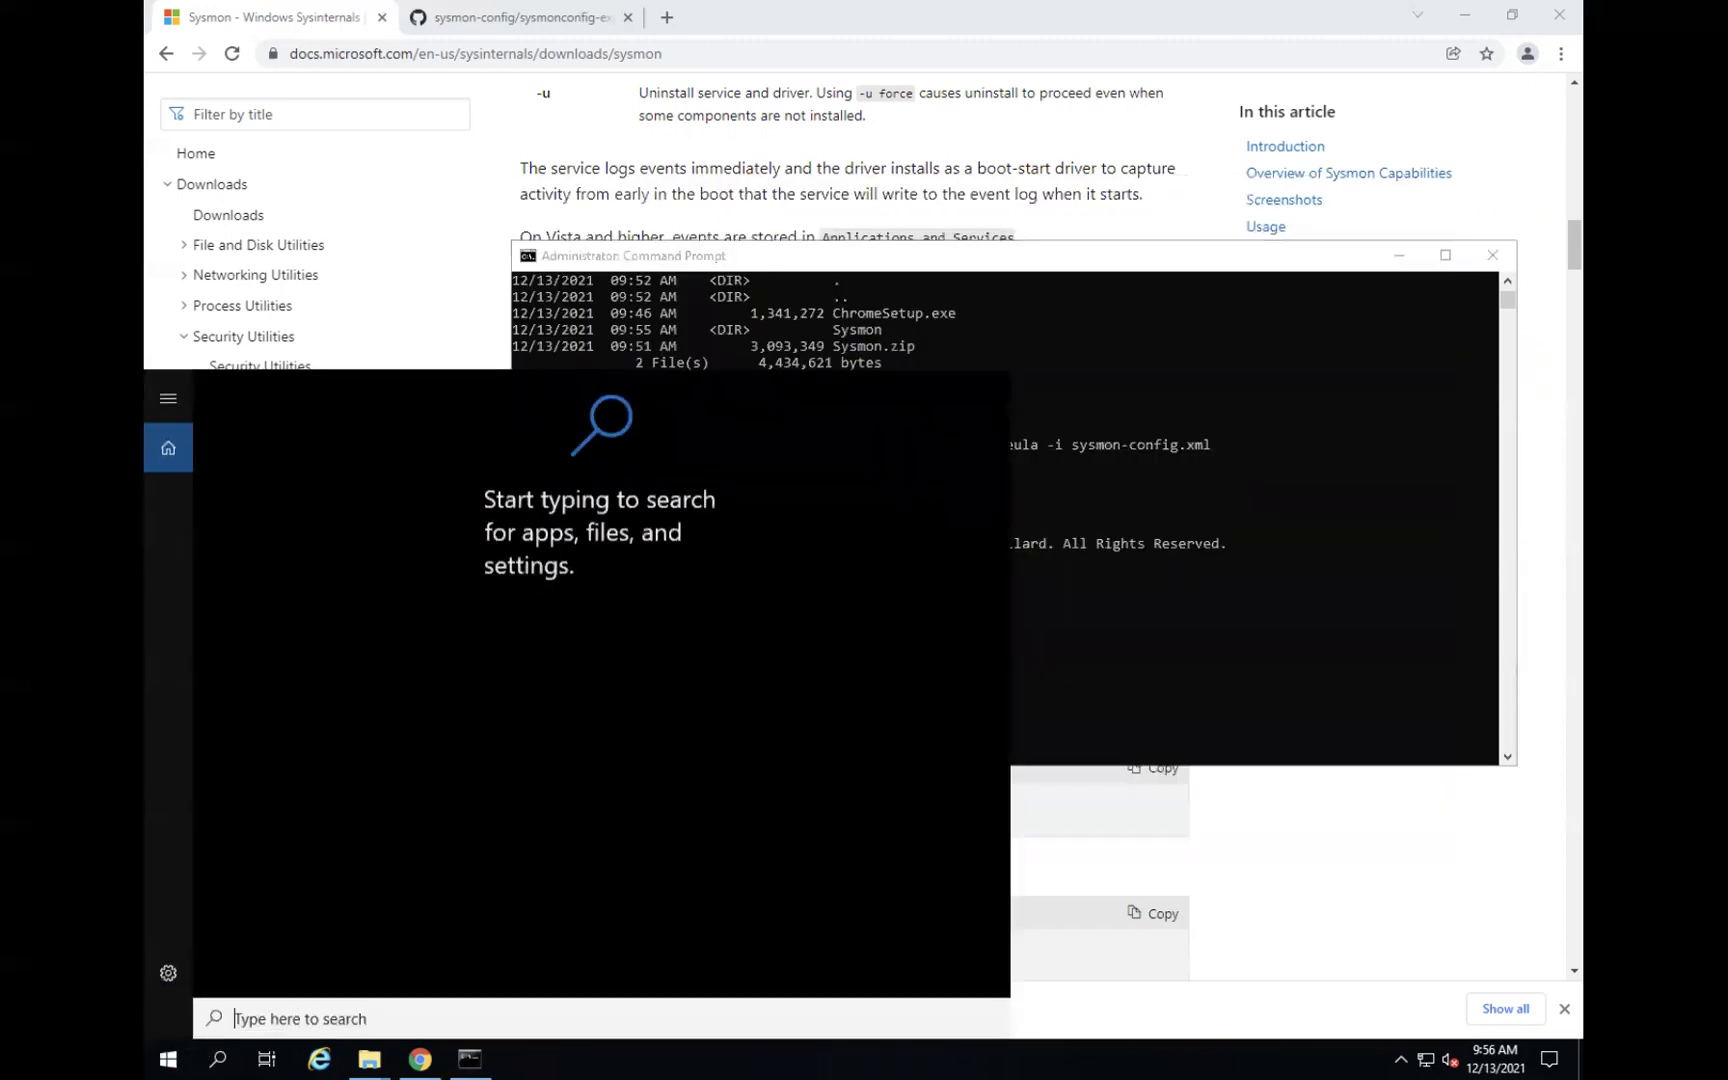
type("event")
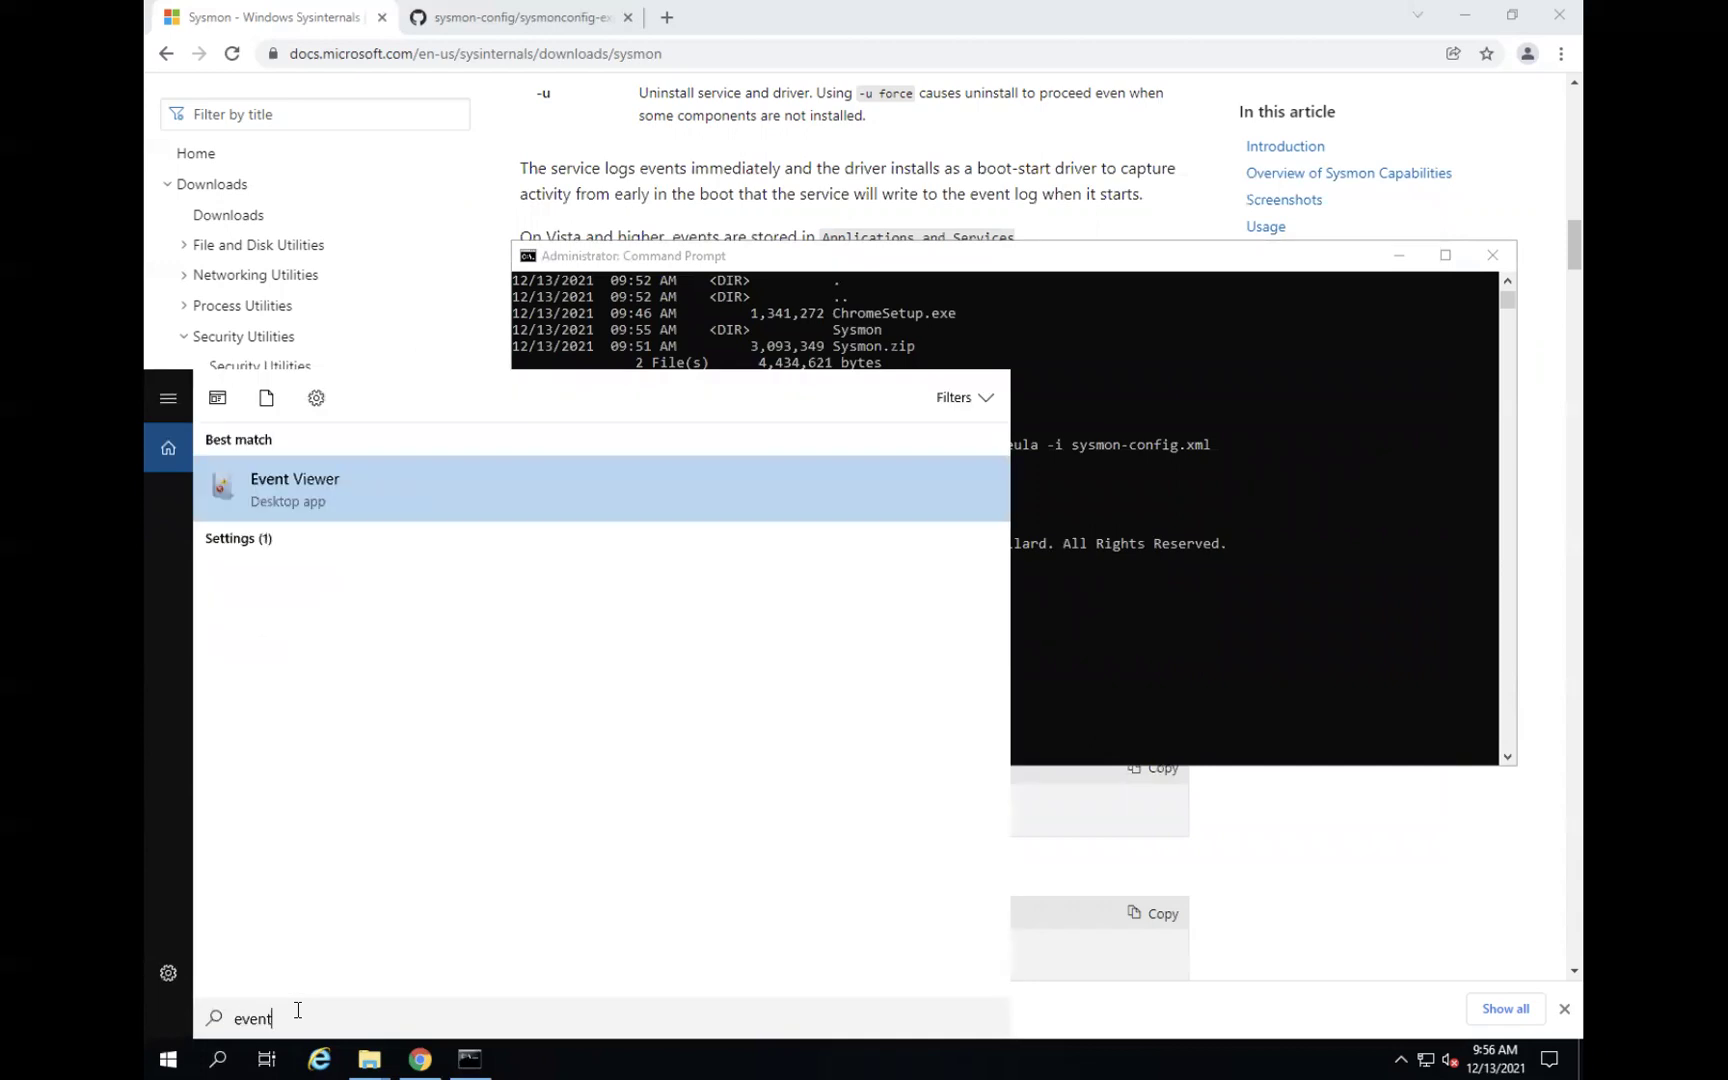
left_click(292, 489)
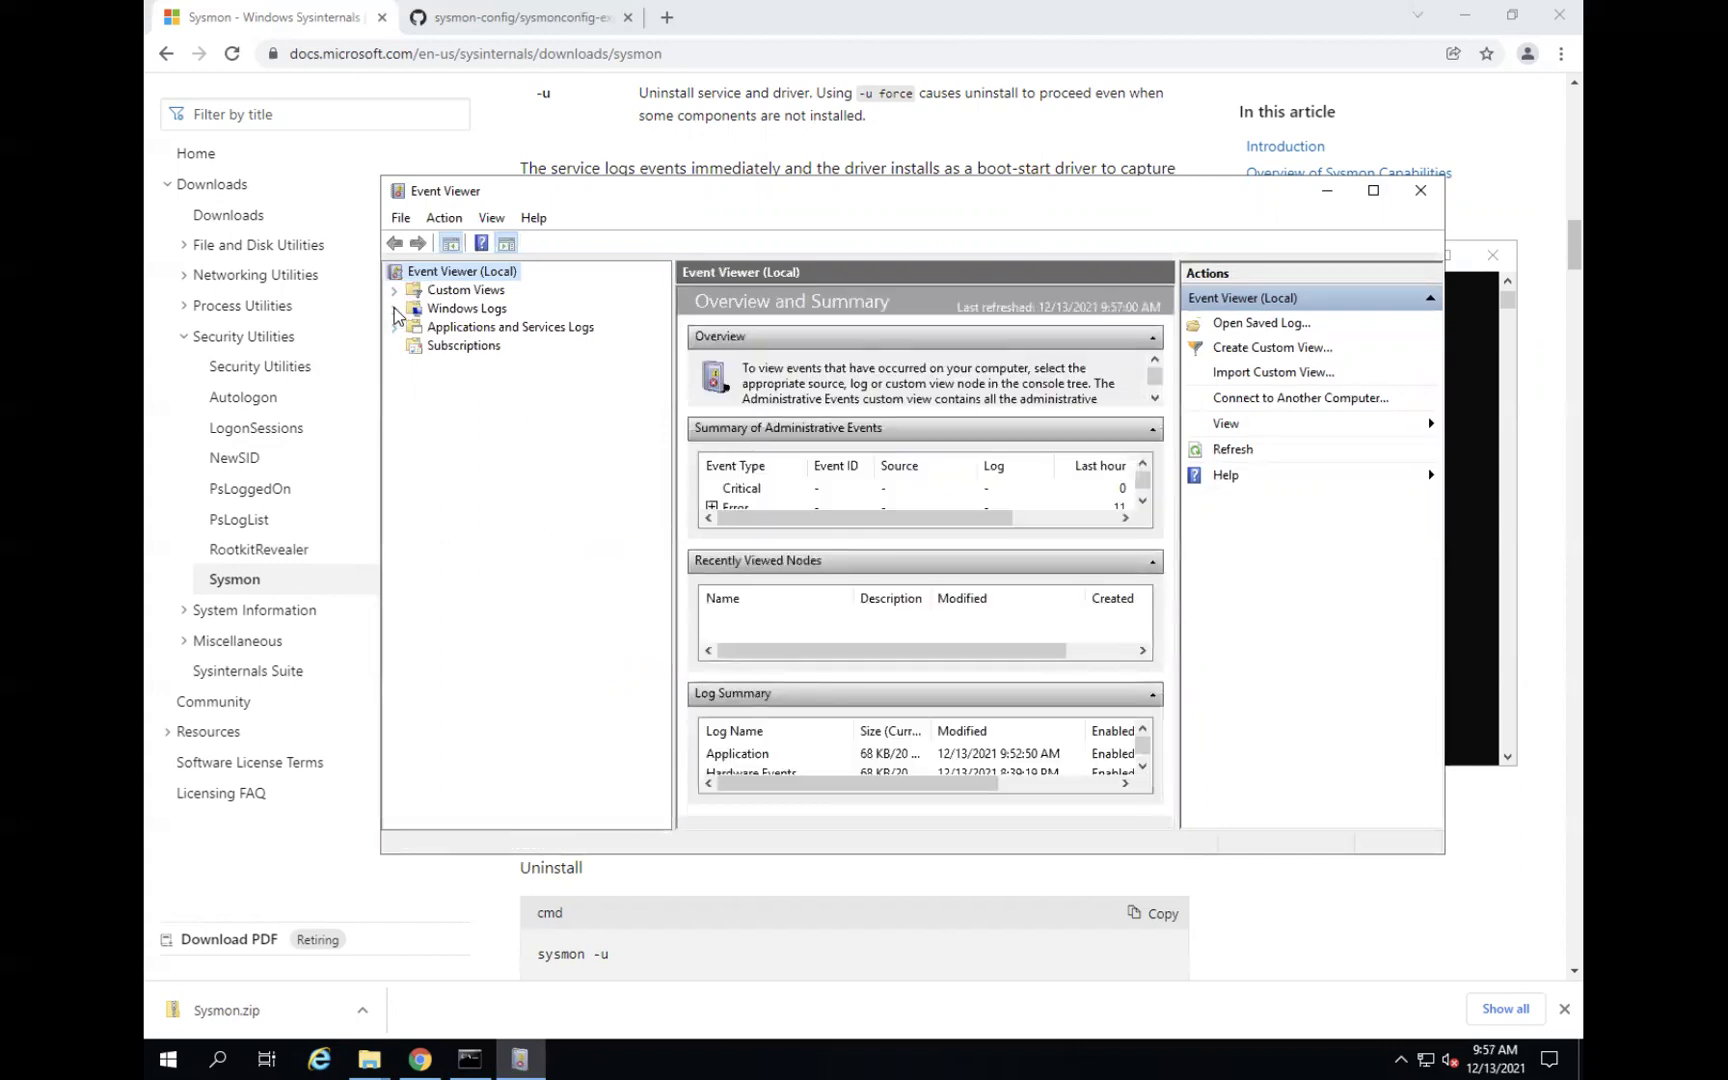
Expand Applications and Services Logs > Microsoft > Windows in the console tree.
left_click(395, 311)
left_click(395, 311)
left_click(395, 328)
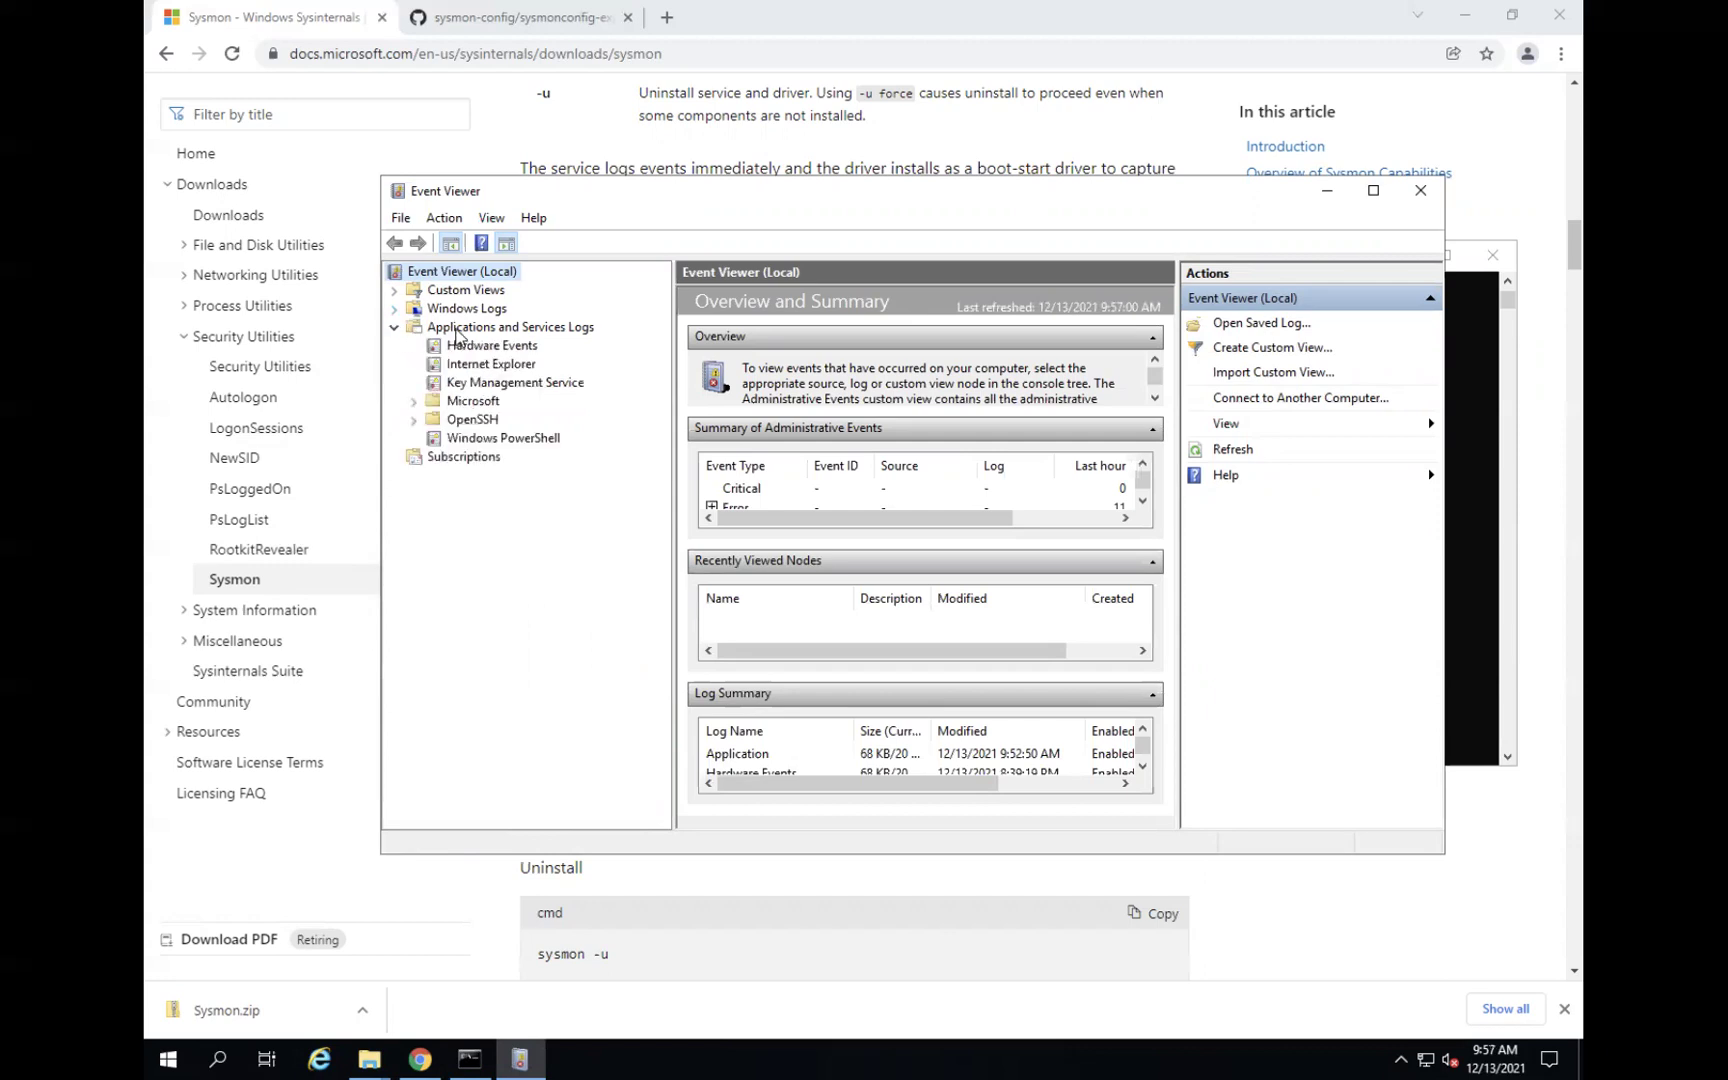
left_click(414, 402)
left_click(433, 458)
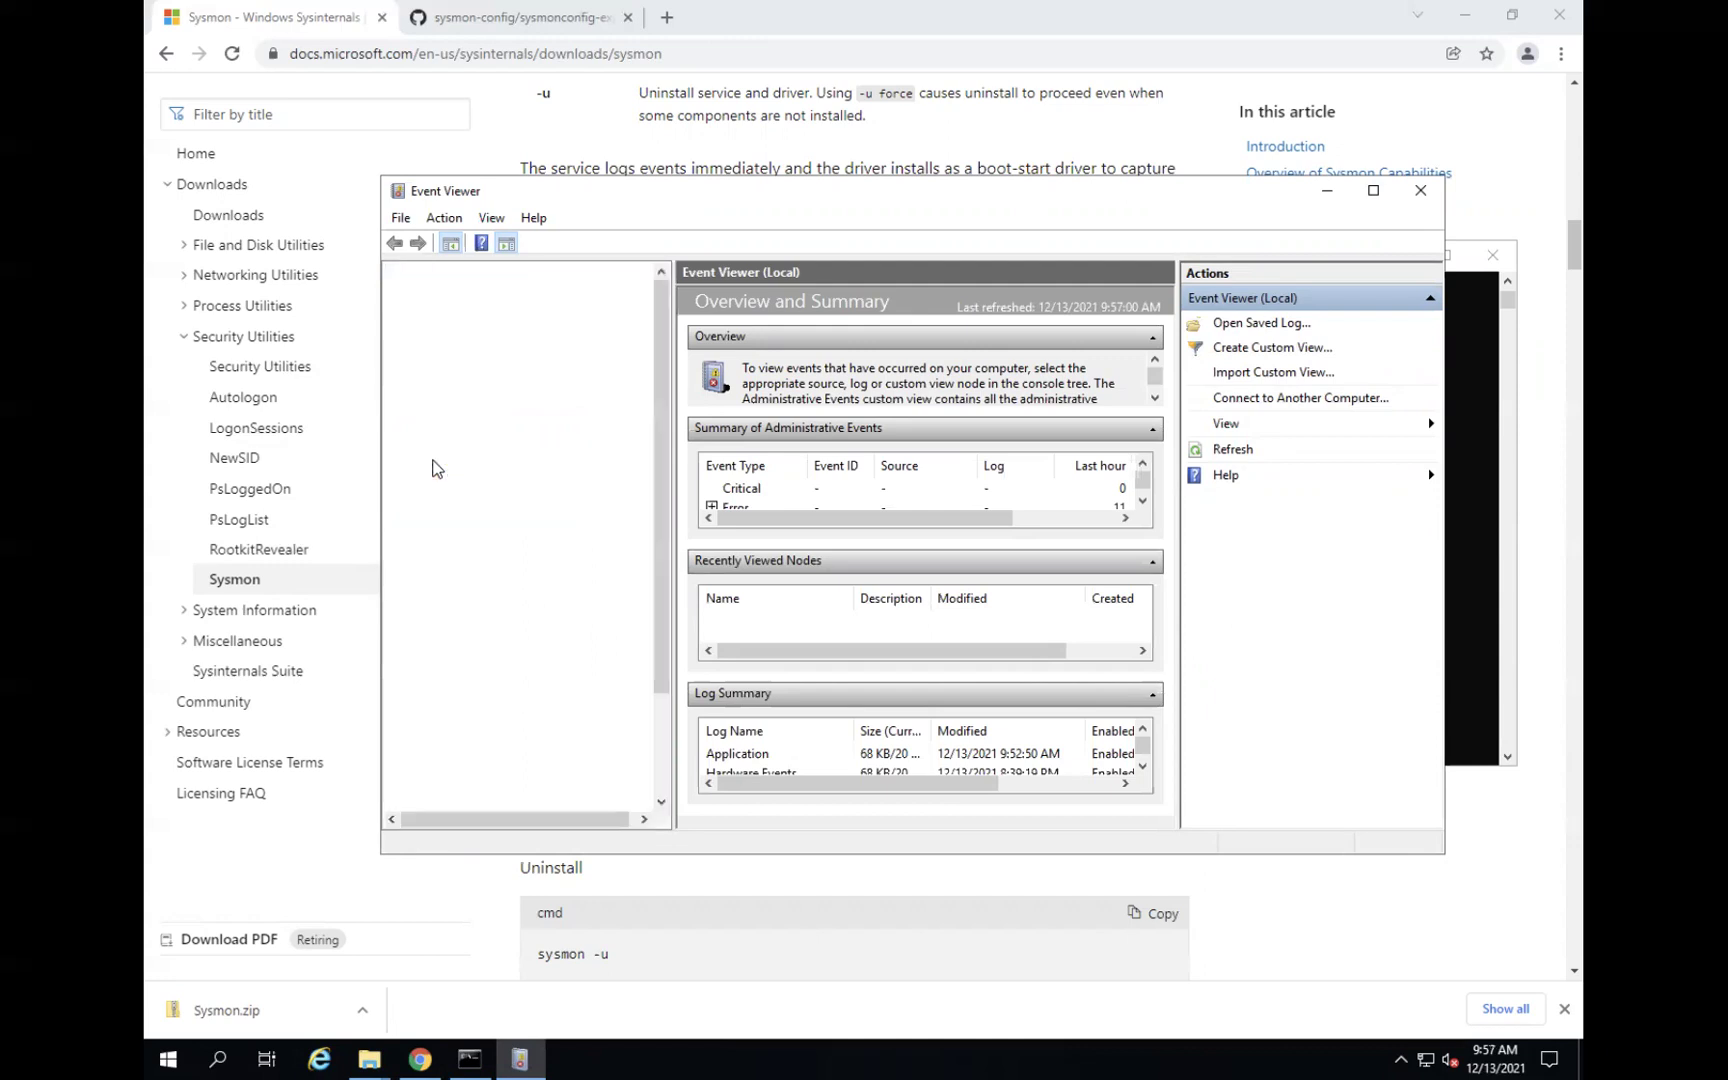
scroll(444, 547, "down", 5)
scroll(444, 547, "down", 20)
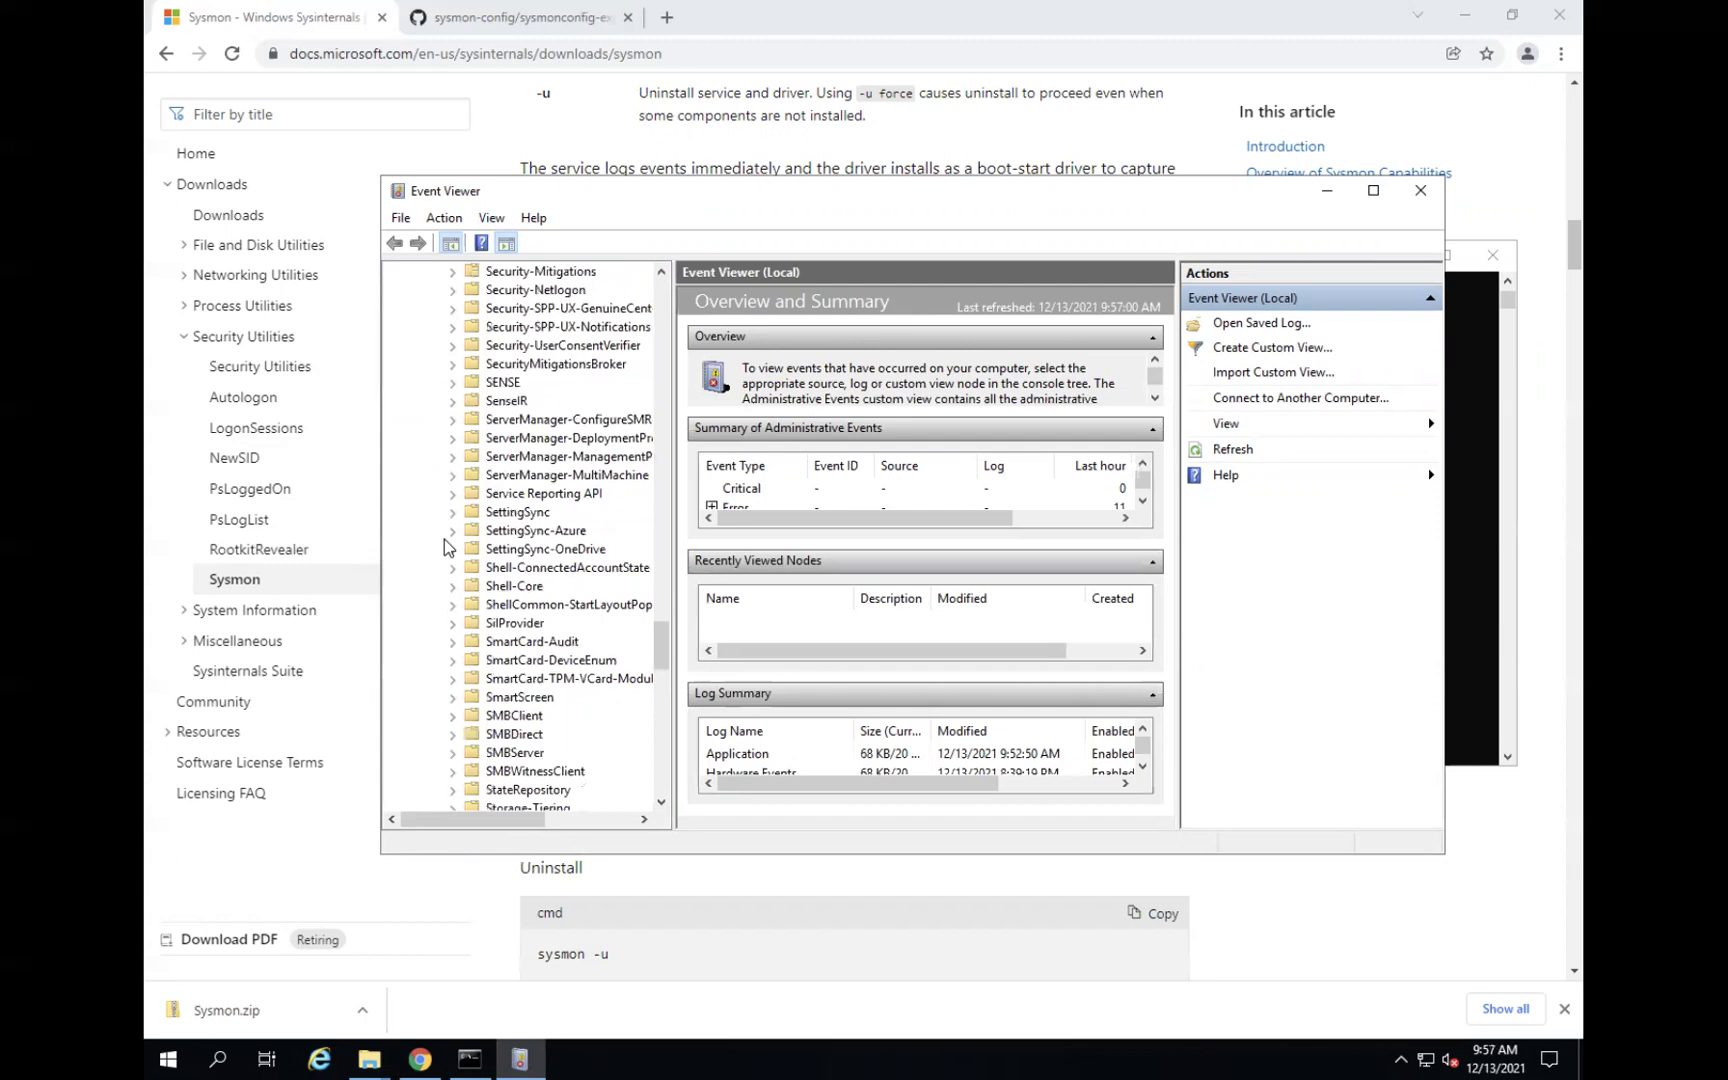
scroll(444, 547, "down", 5)
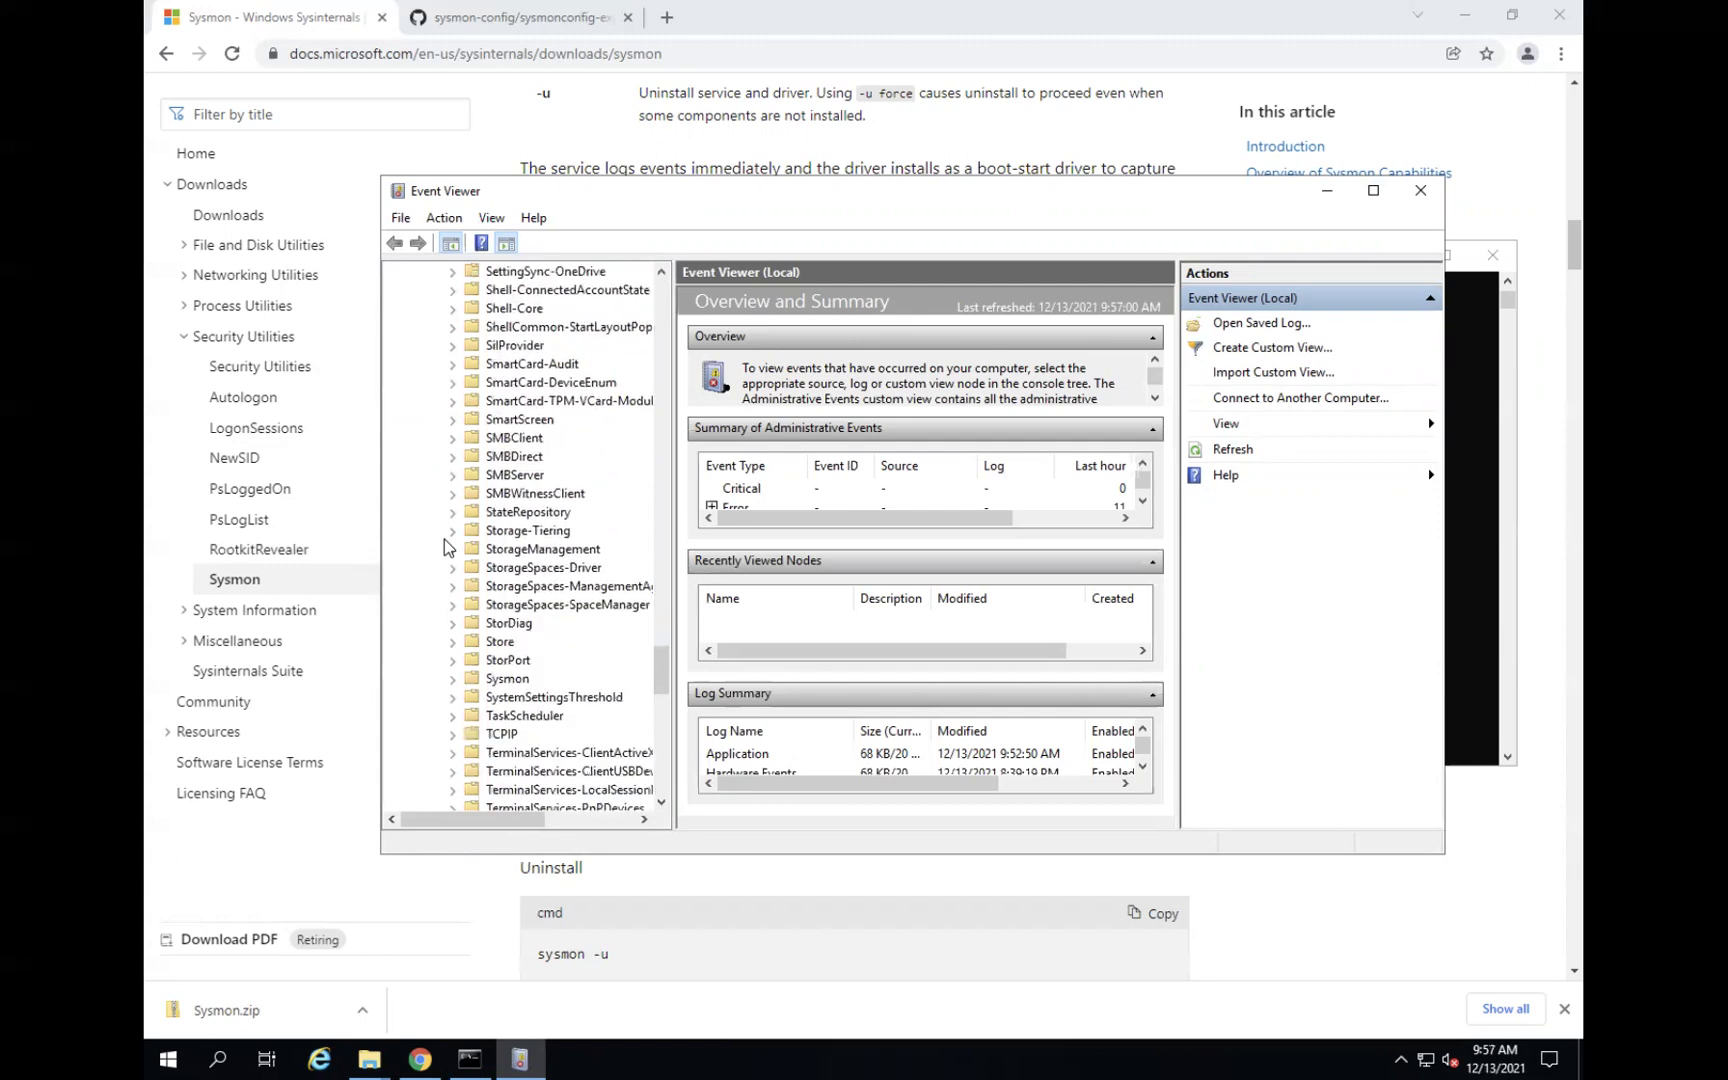
Open Sysmon > Operational, maximize Event Viewer, and widen the Task Category column.
left_click(468, 681)
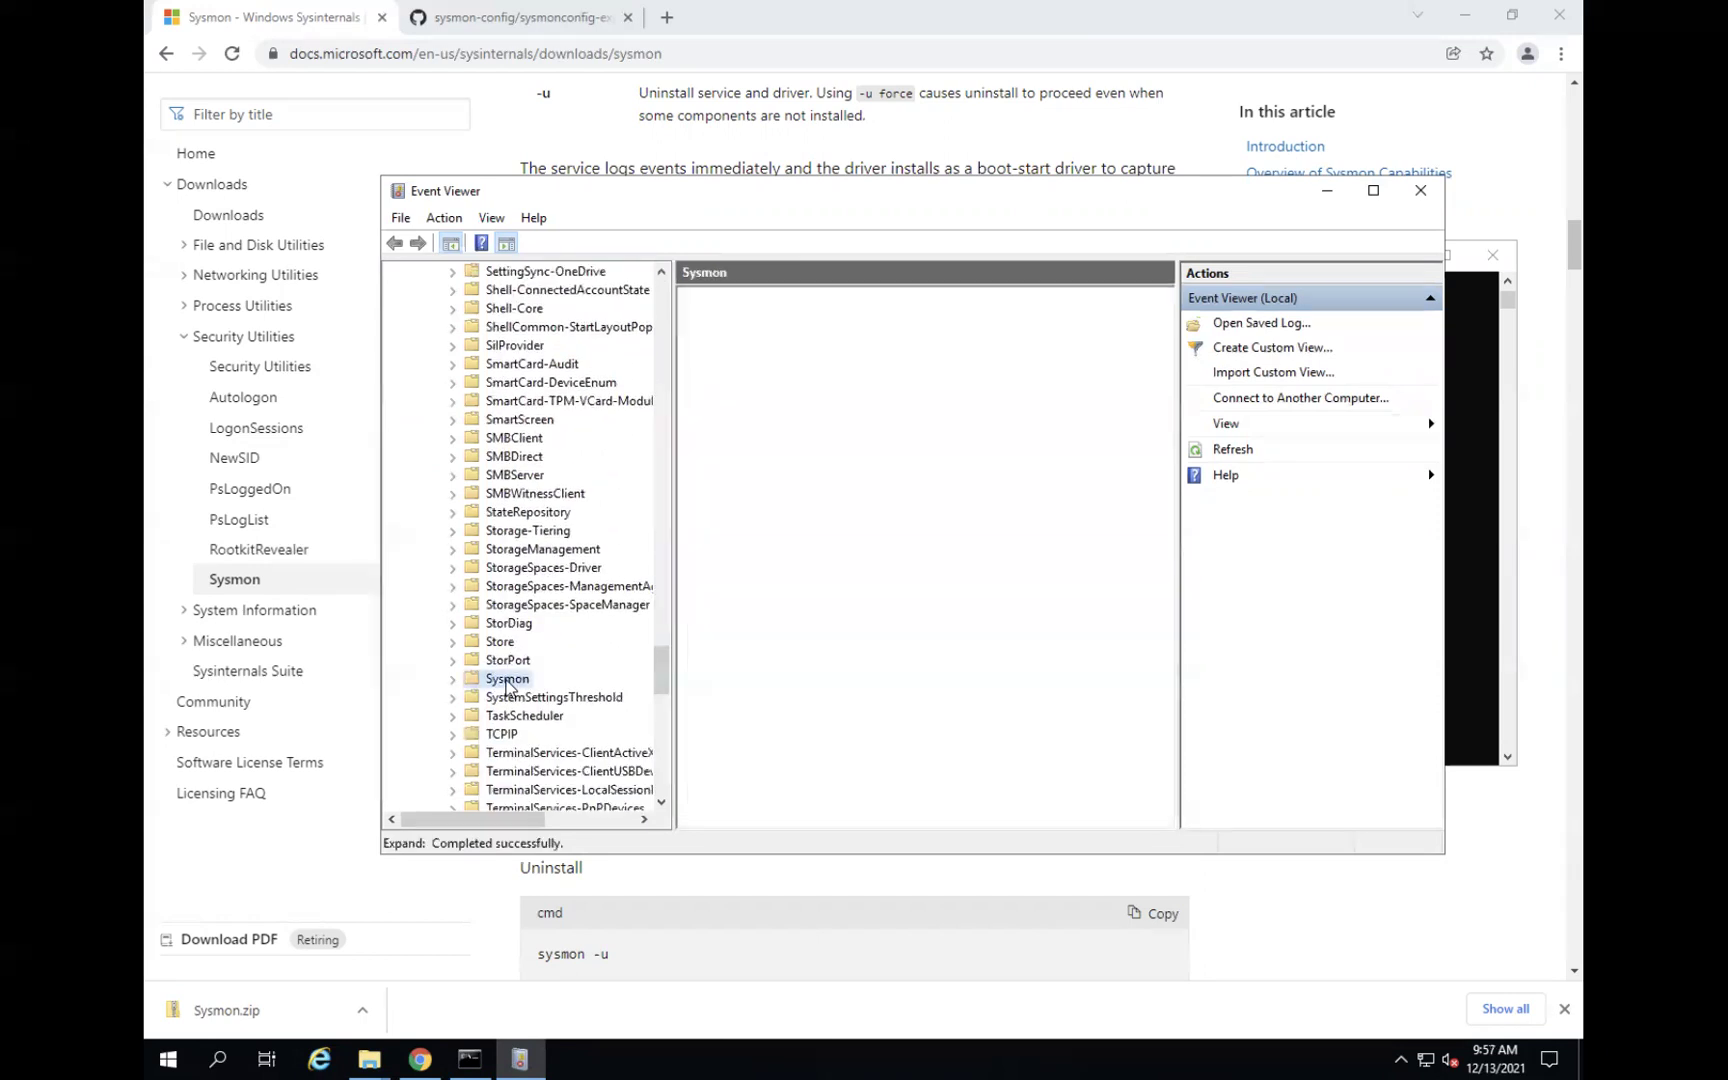
left_click(453, 679)
left_click(520, 698)
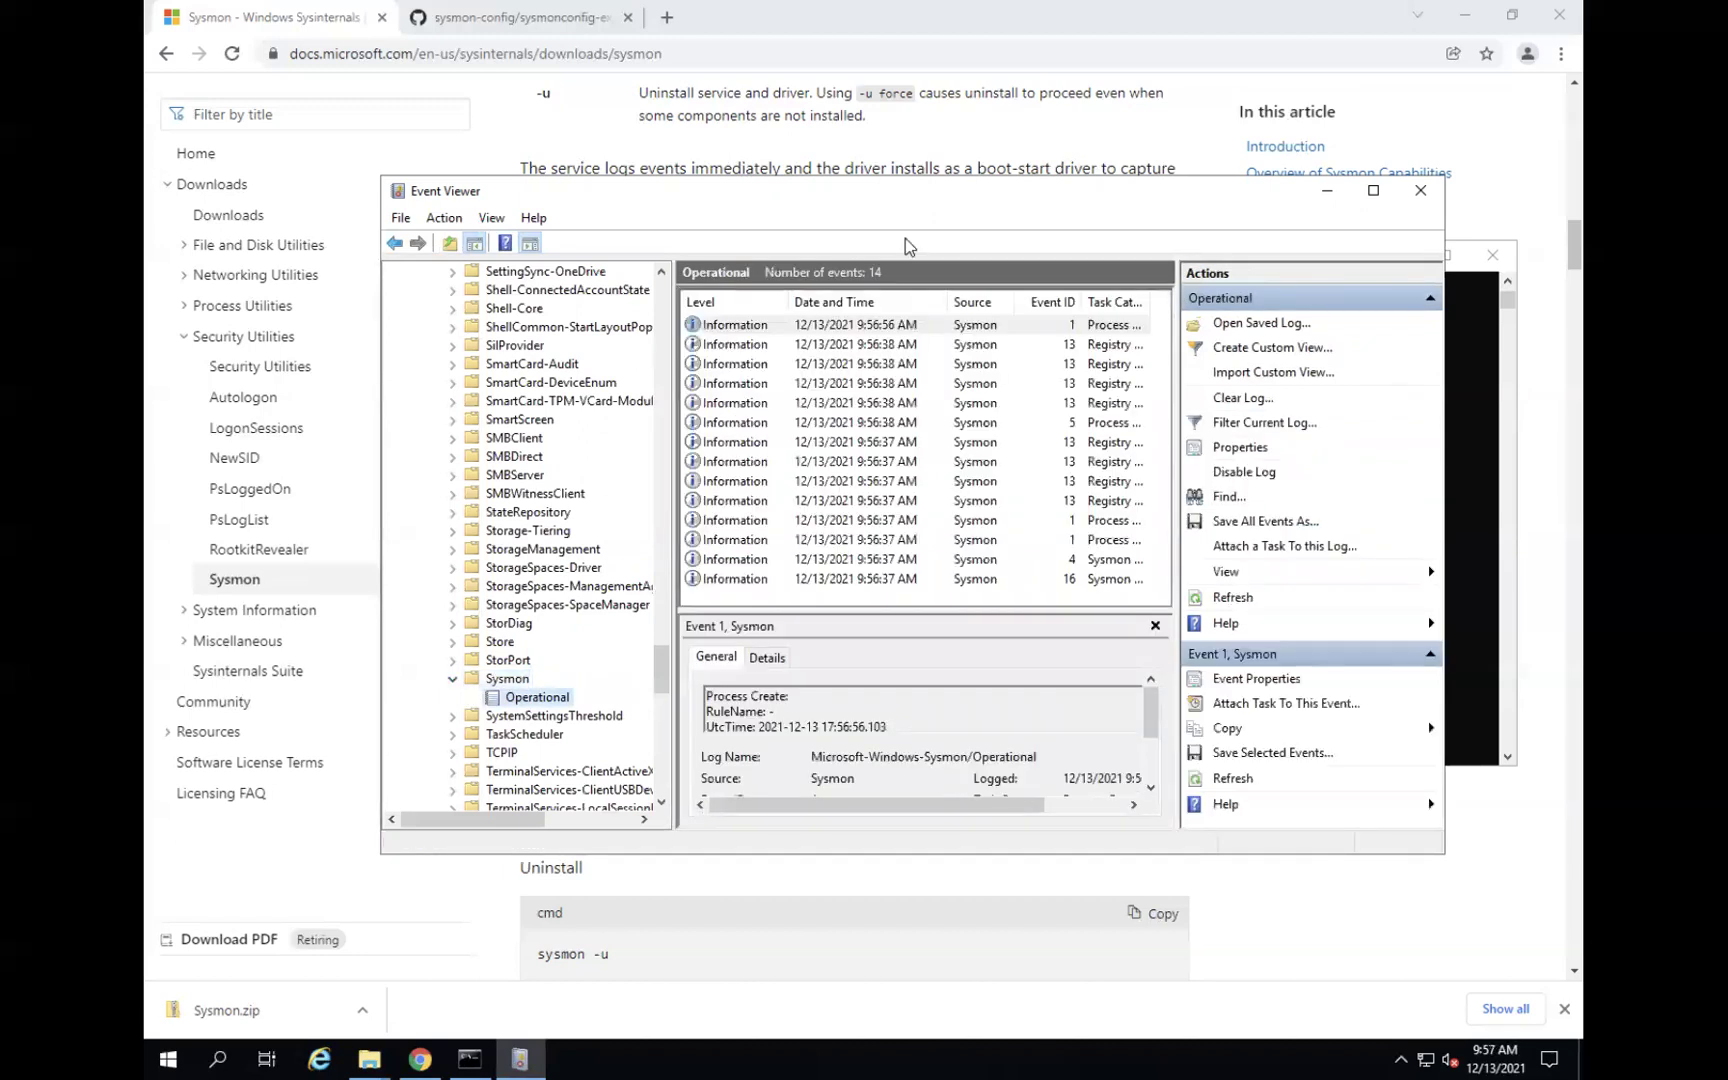
left_click(1373, 193)
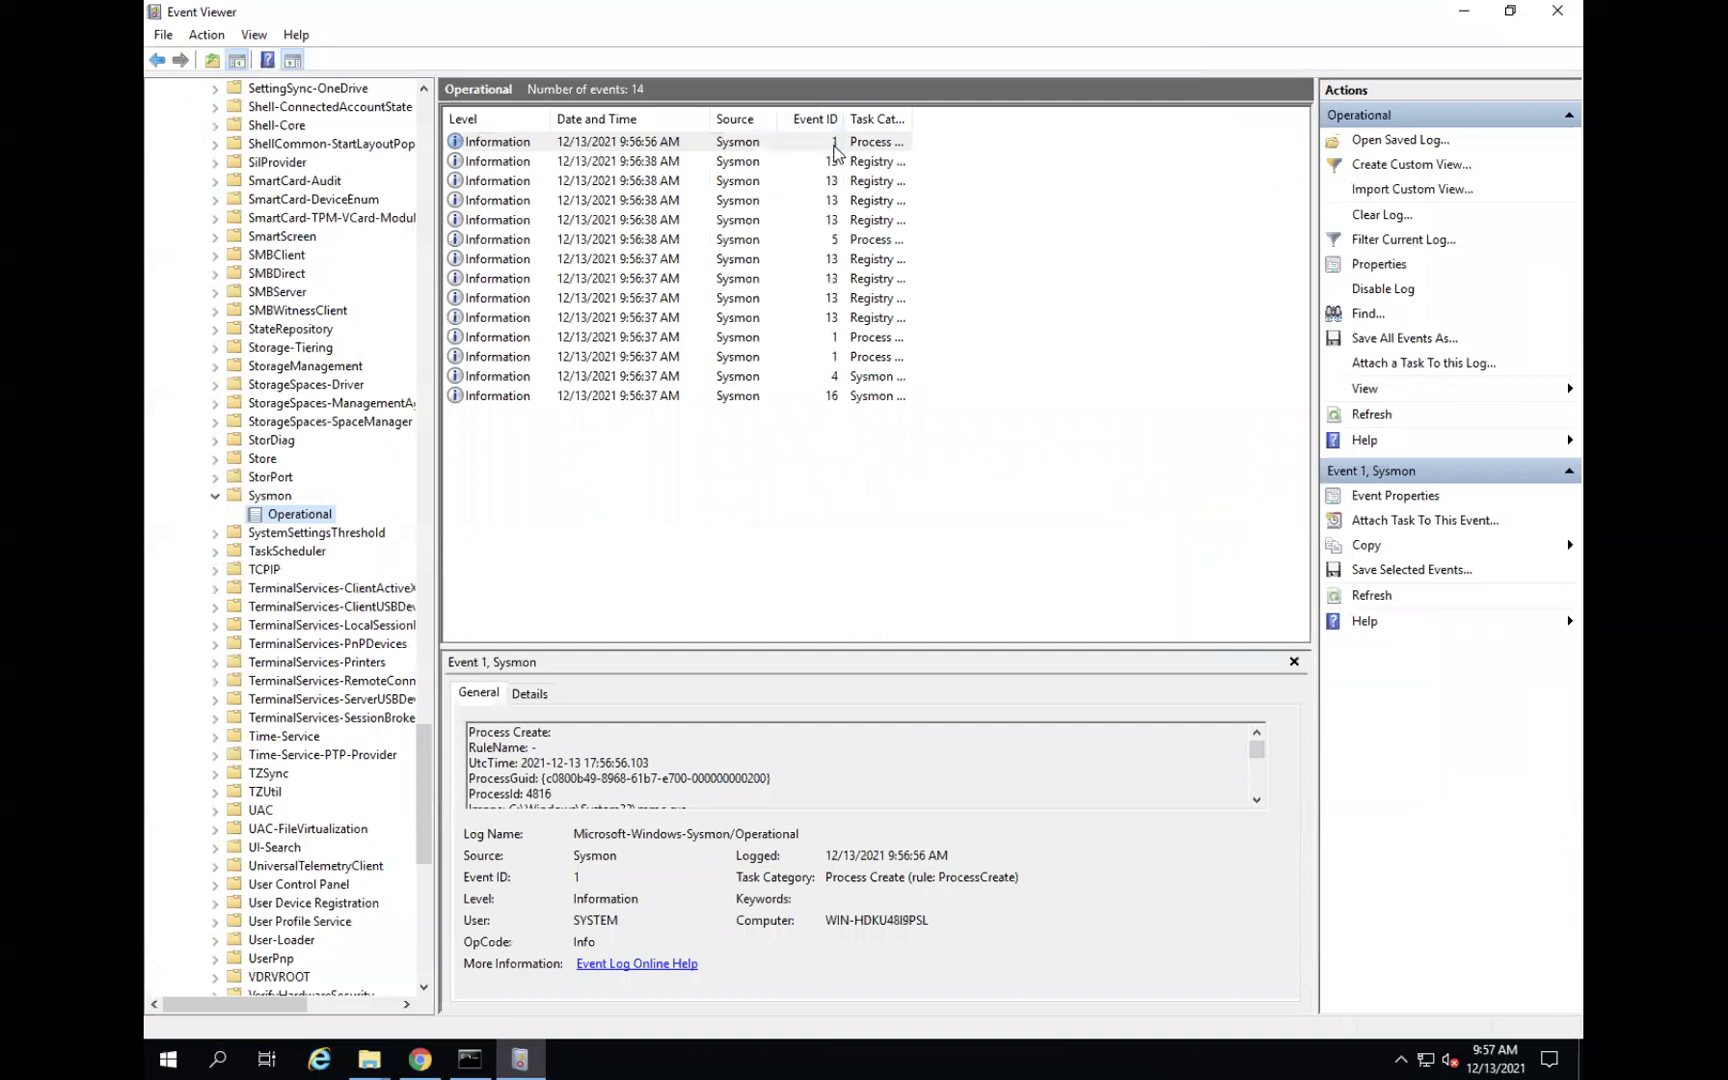
left_click_drag(912, 123, 1101, 131)
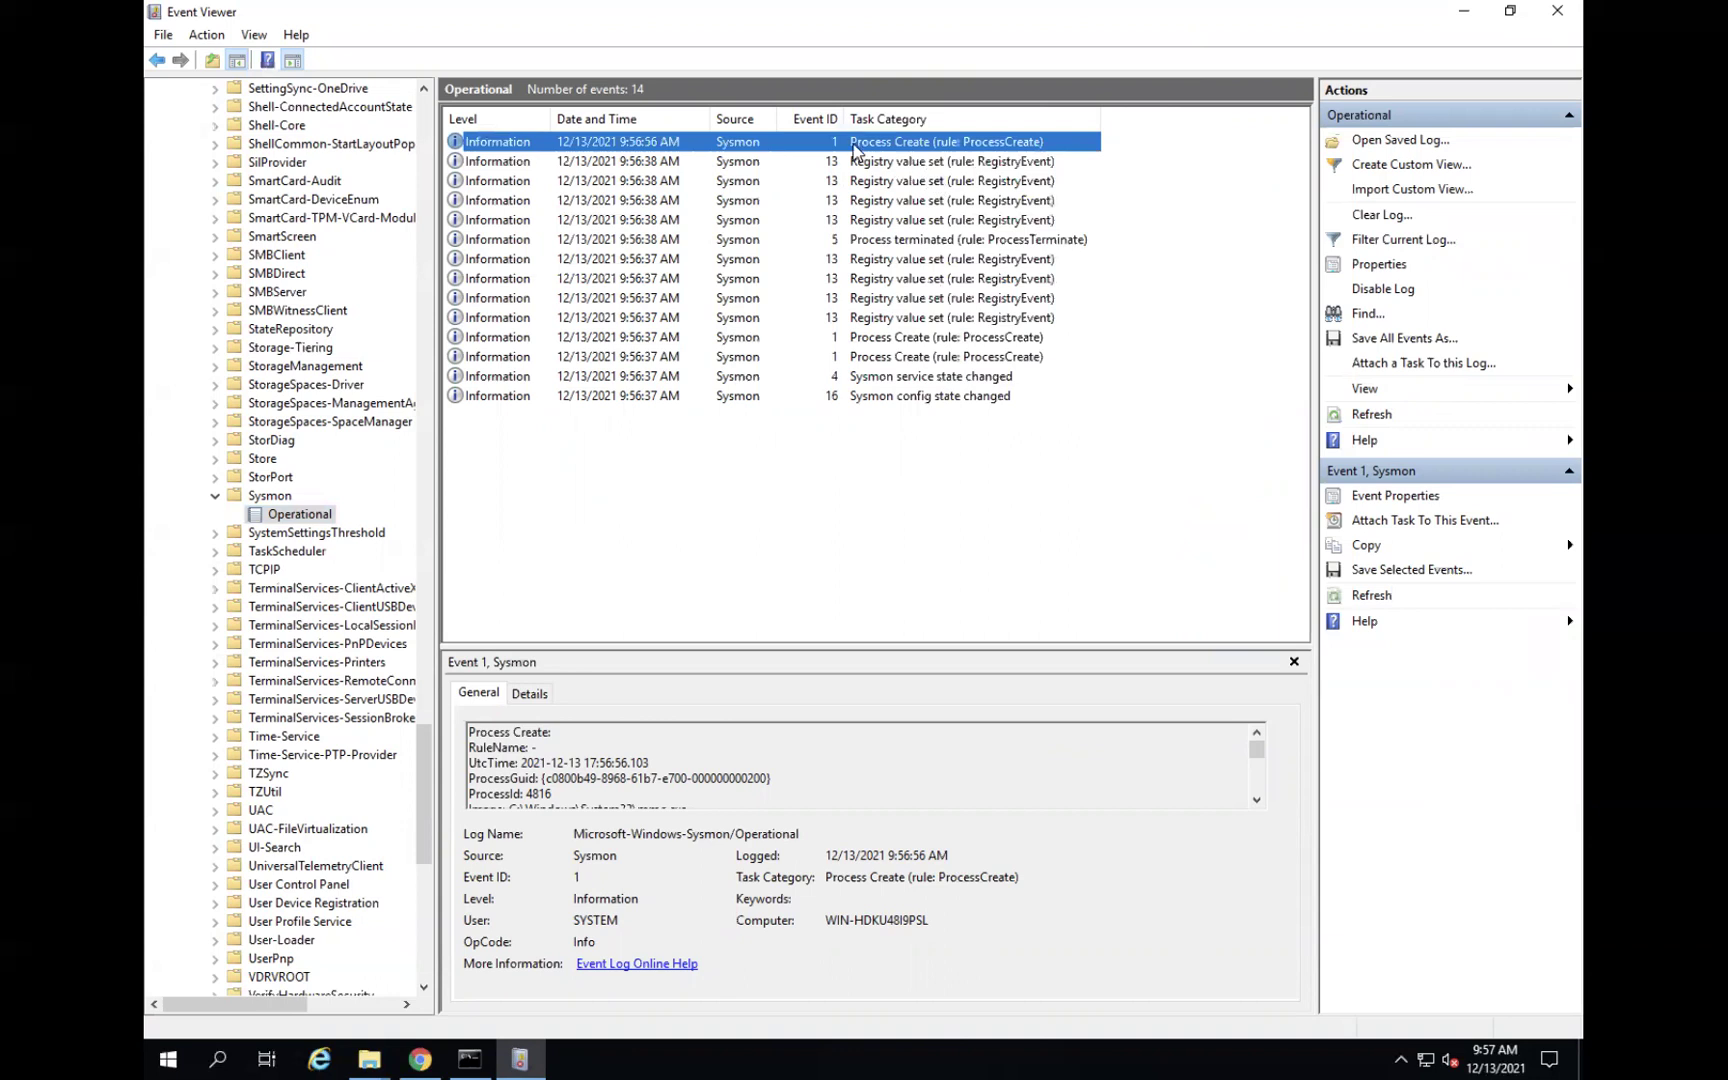
double_click(853, 142)
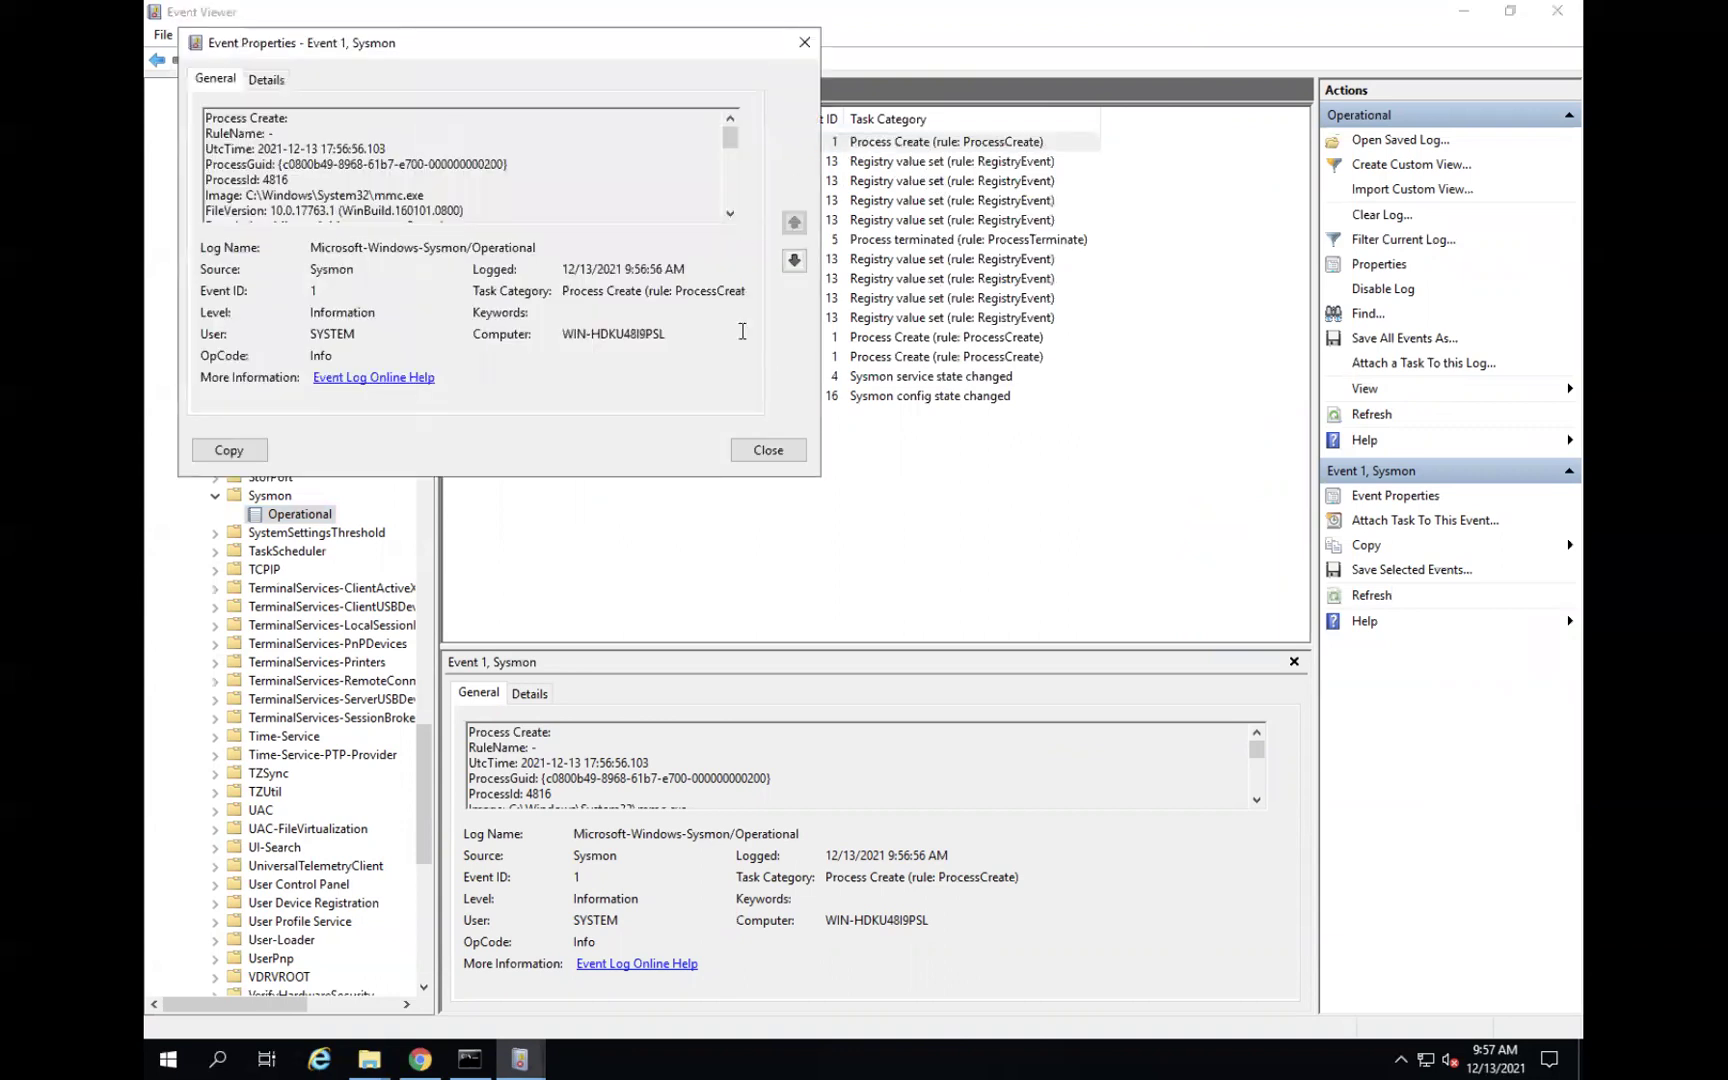
left_click_drag(820, 478, 1334, 792)
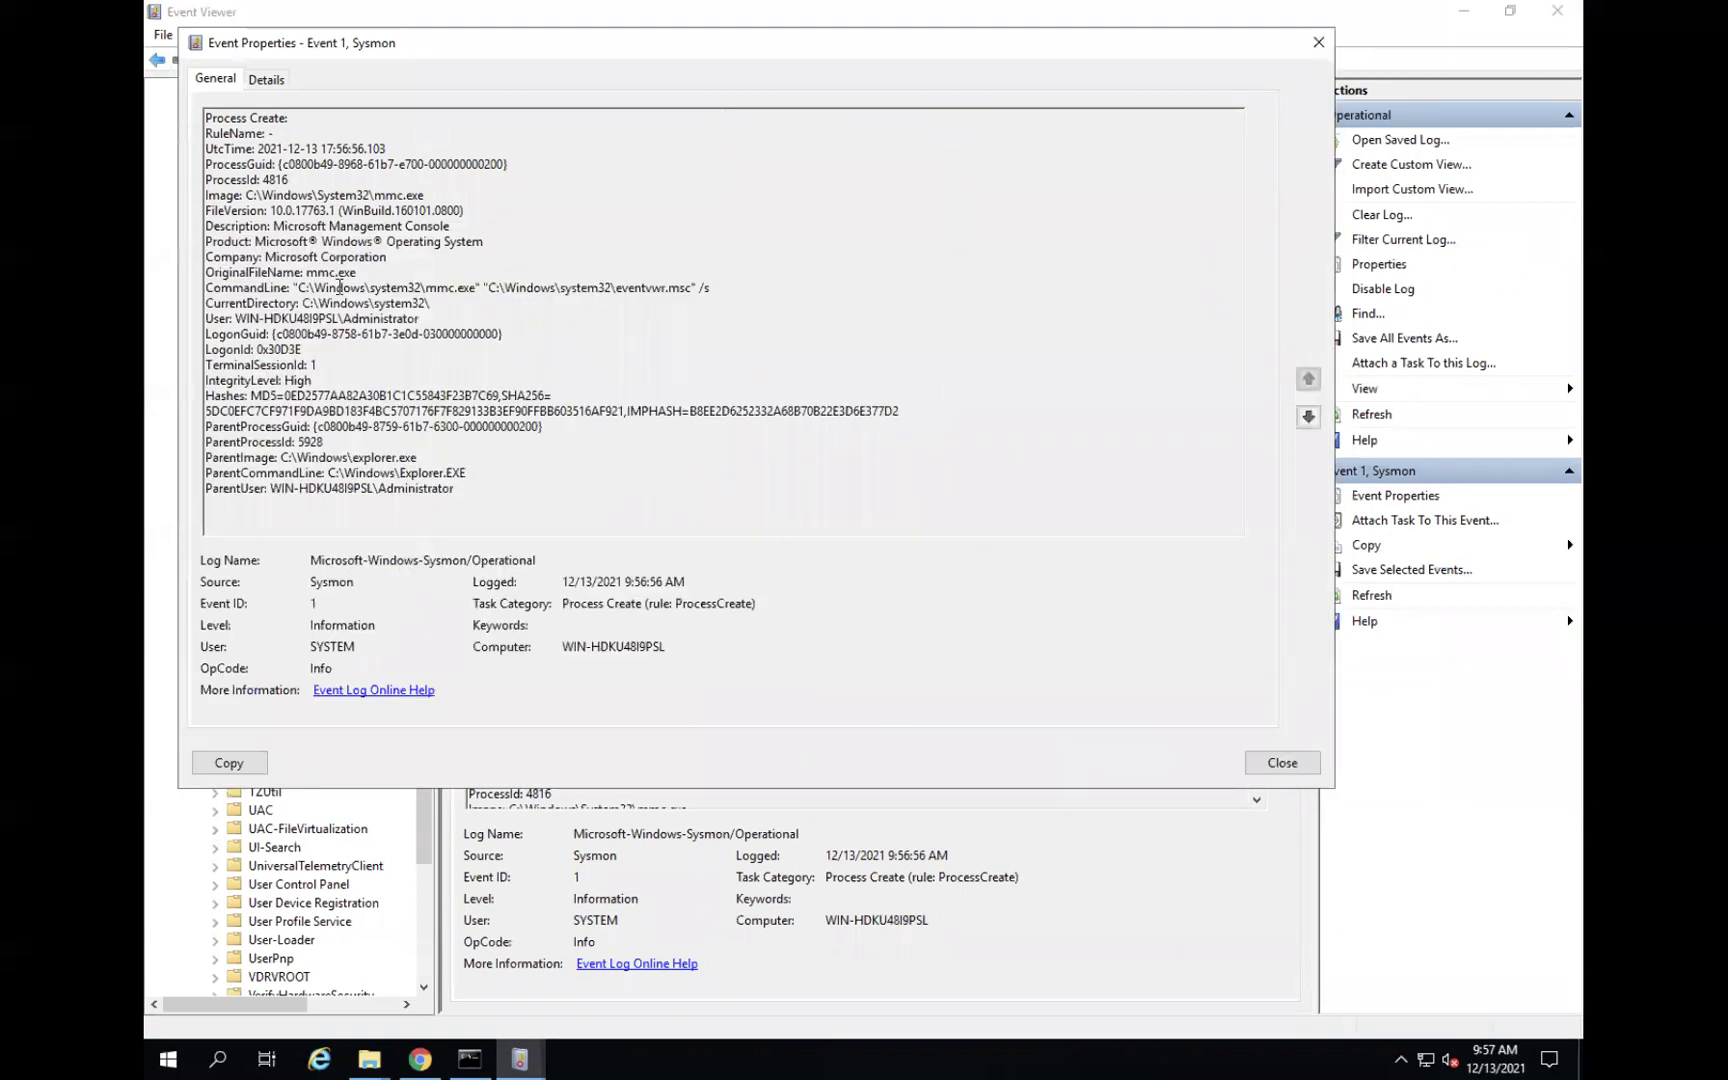
left_click_drag(316, 288, 683, 290)
double_click(672, 291)
left_click(237, 306)
left_click_drag(237, 306, 385, 327)
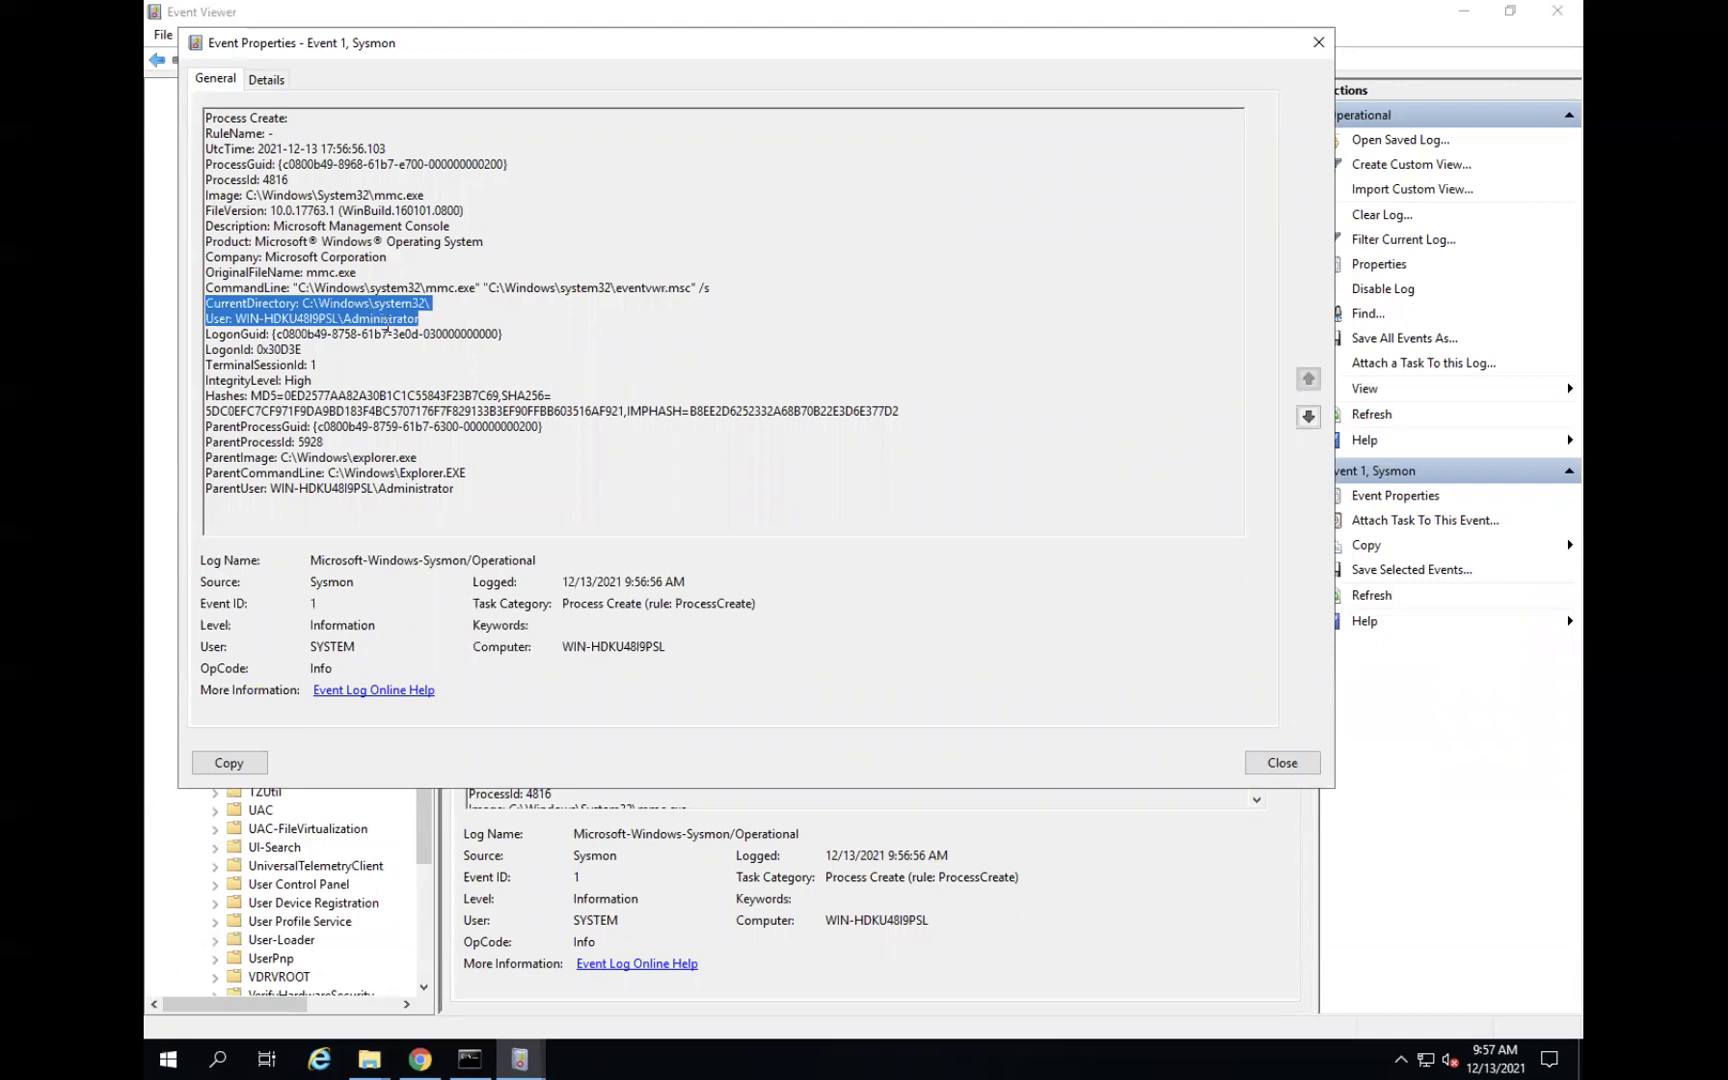
left_click_drag(250, 456, 377, 466)
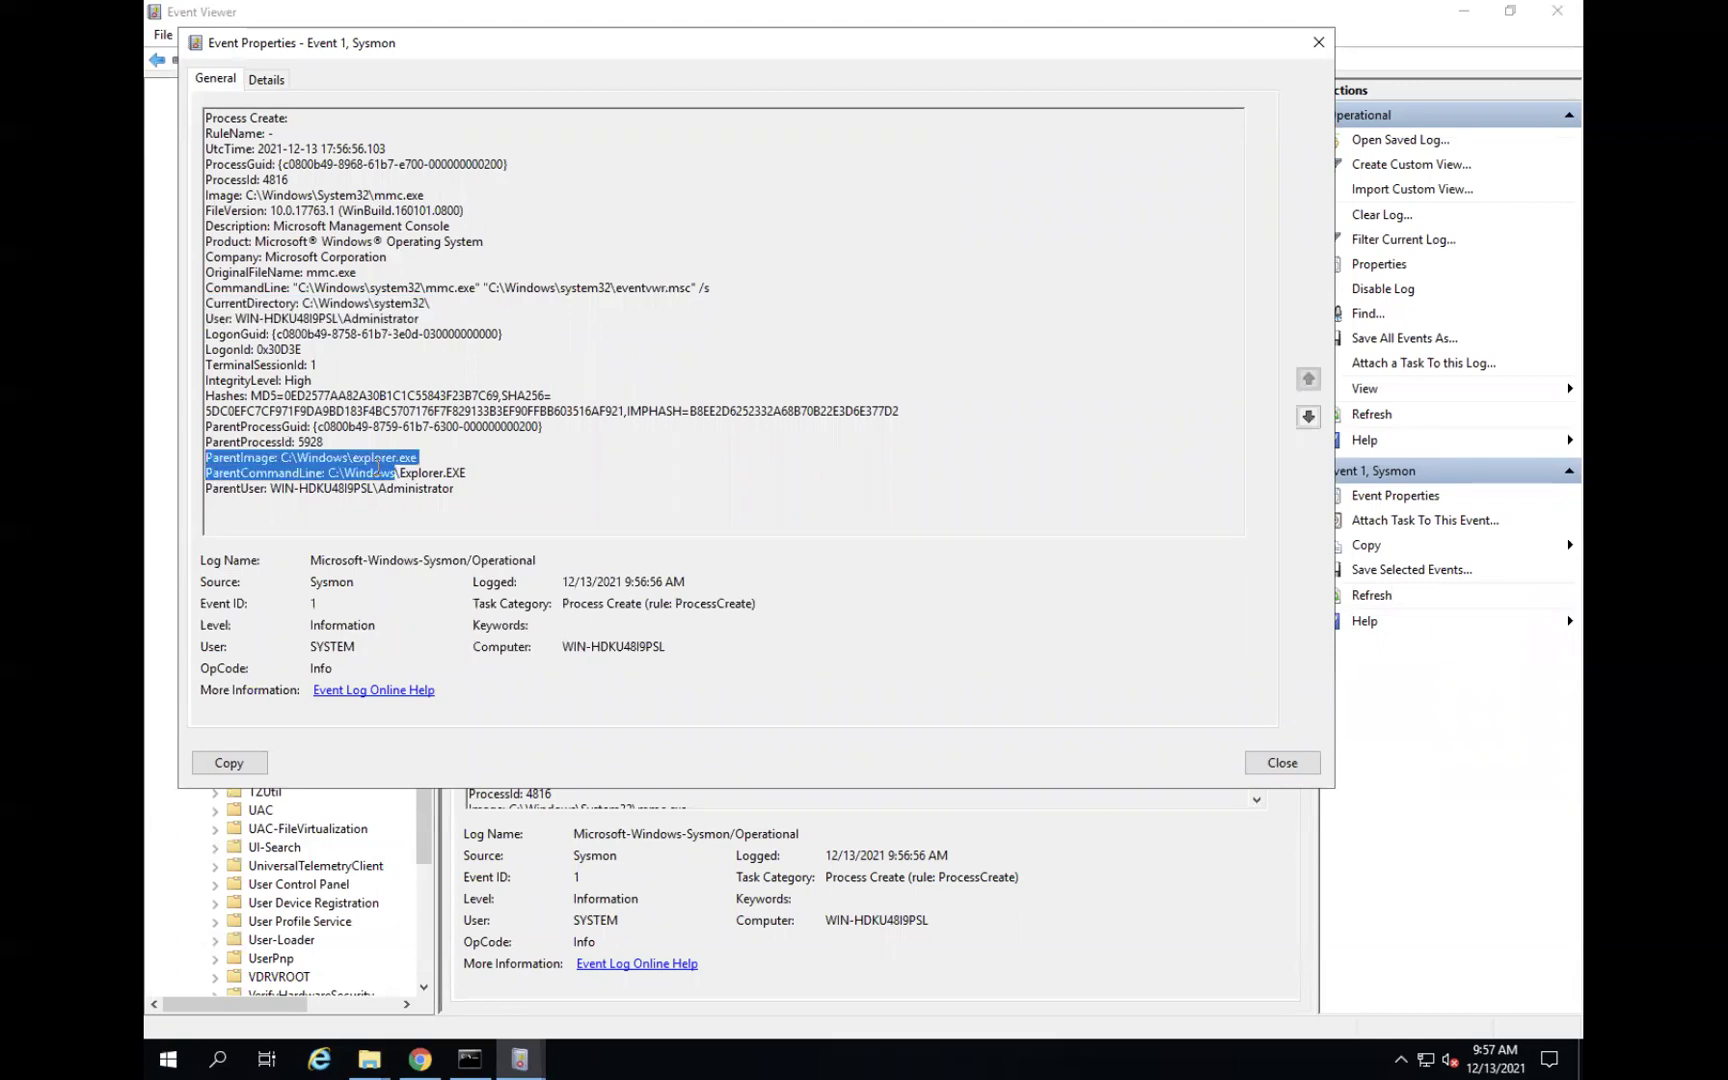
left_click(1318, 42)
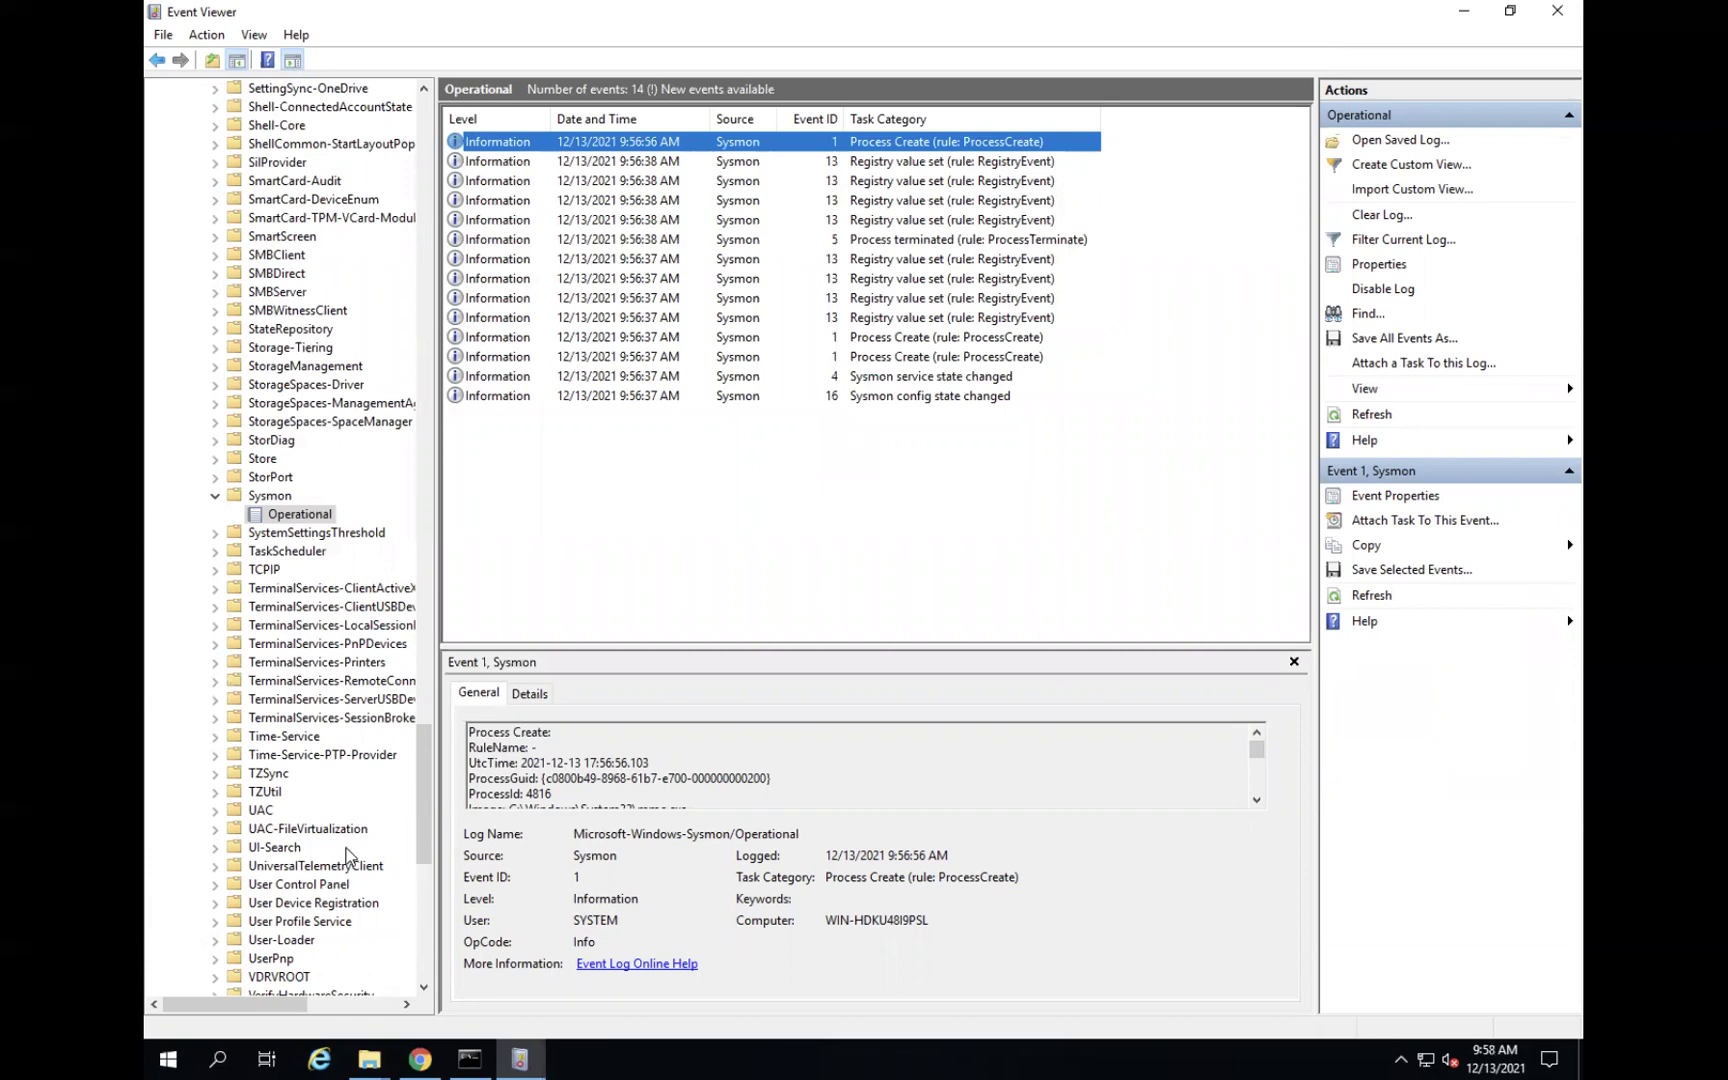
Collapse Applications and Services Logs and open the Security log under Windows Logs.
left_click_drag(424, 830, 430, 150)
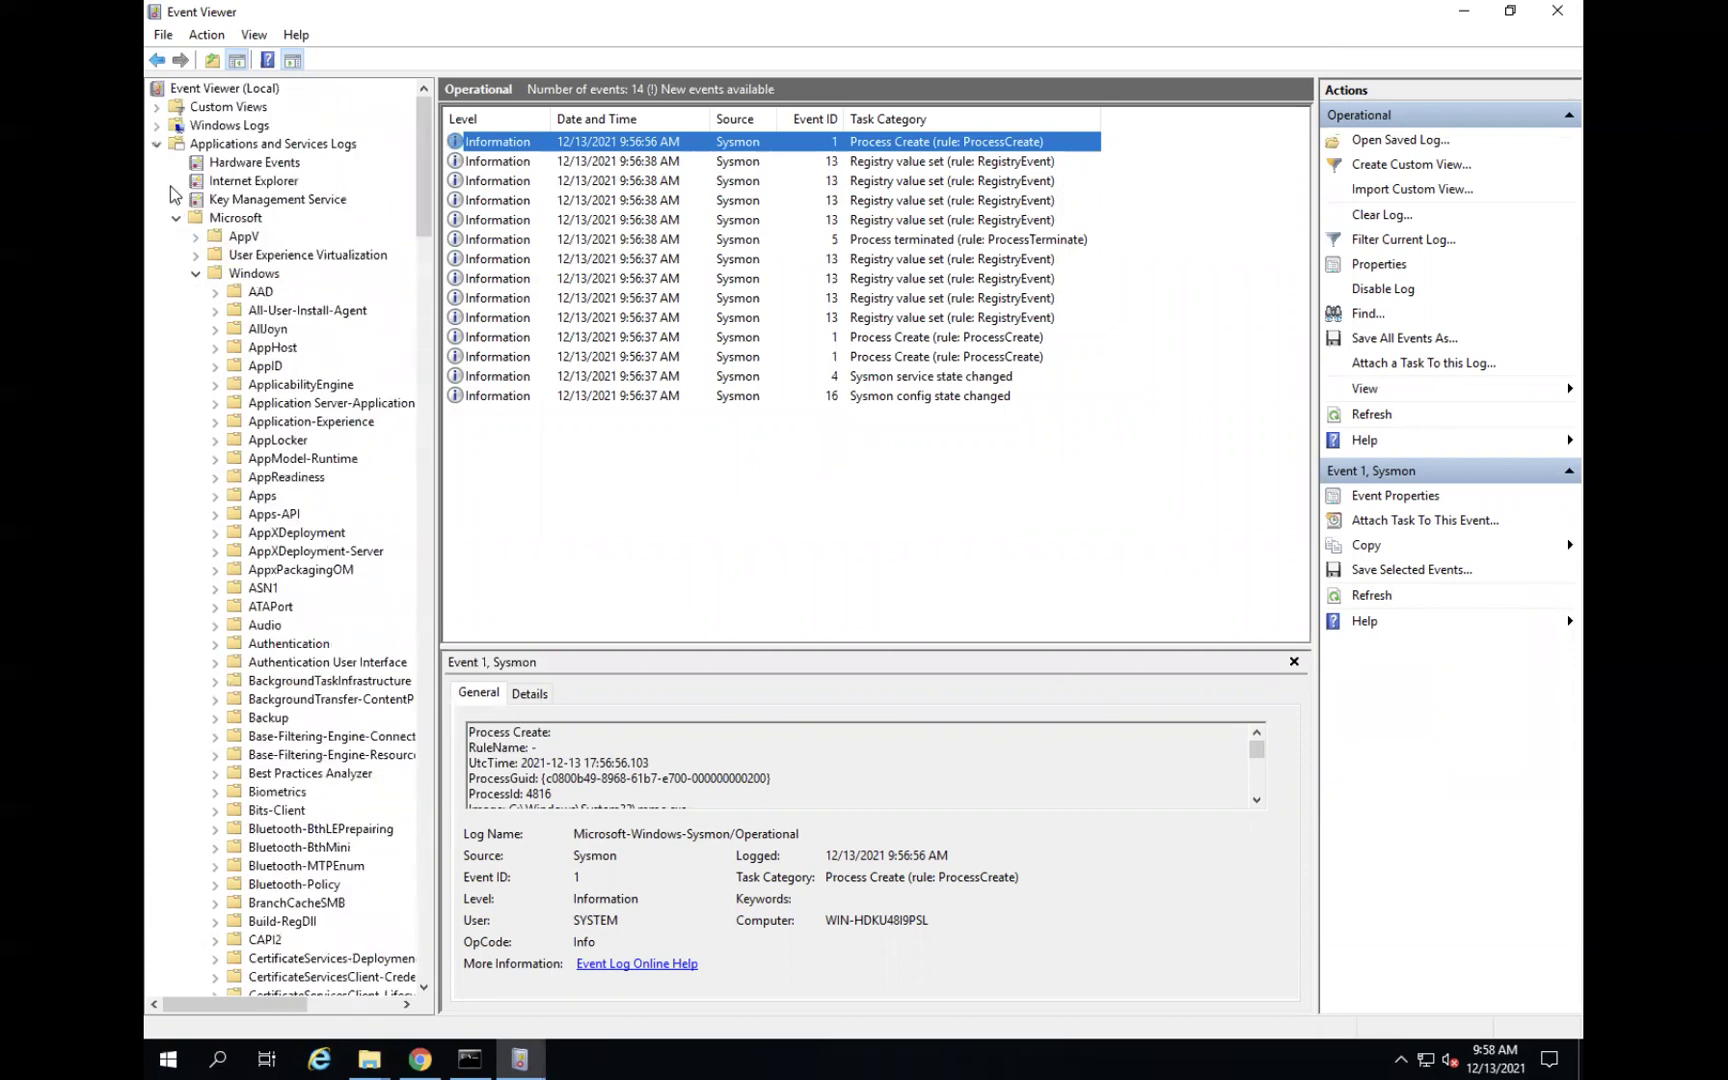
left_click(158, 144)
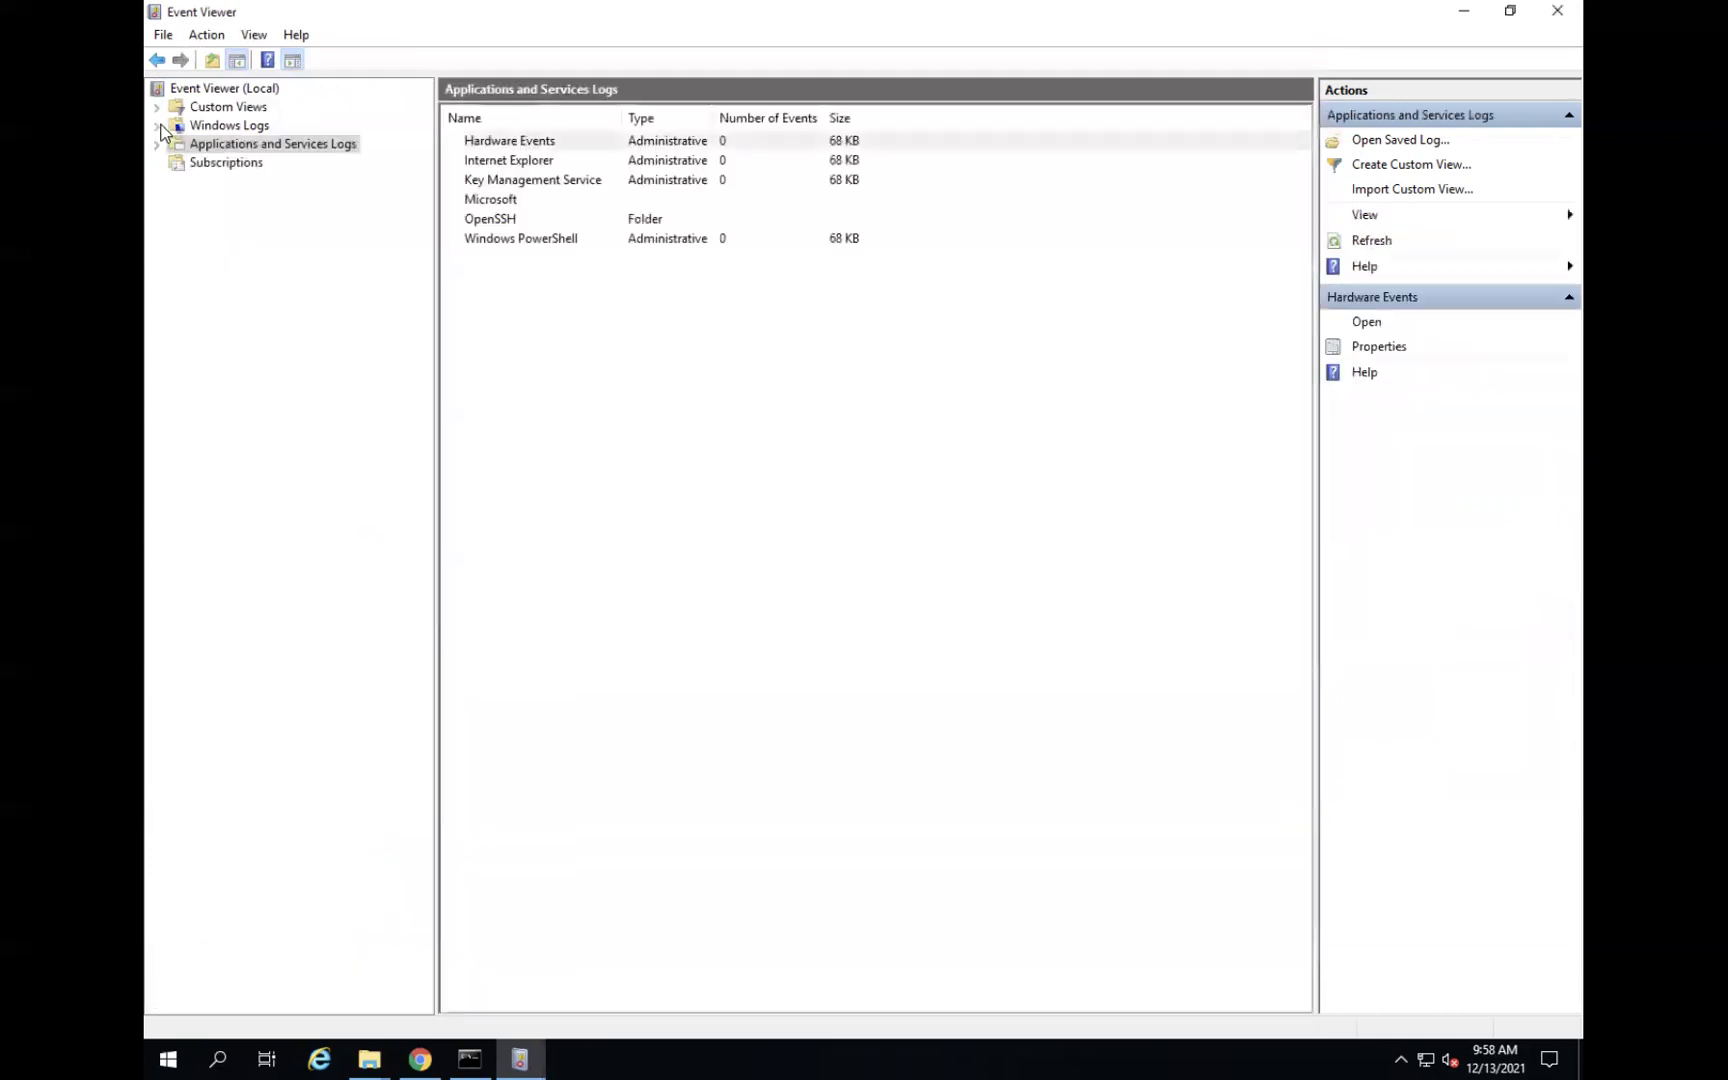
left_click(157, 126)
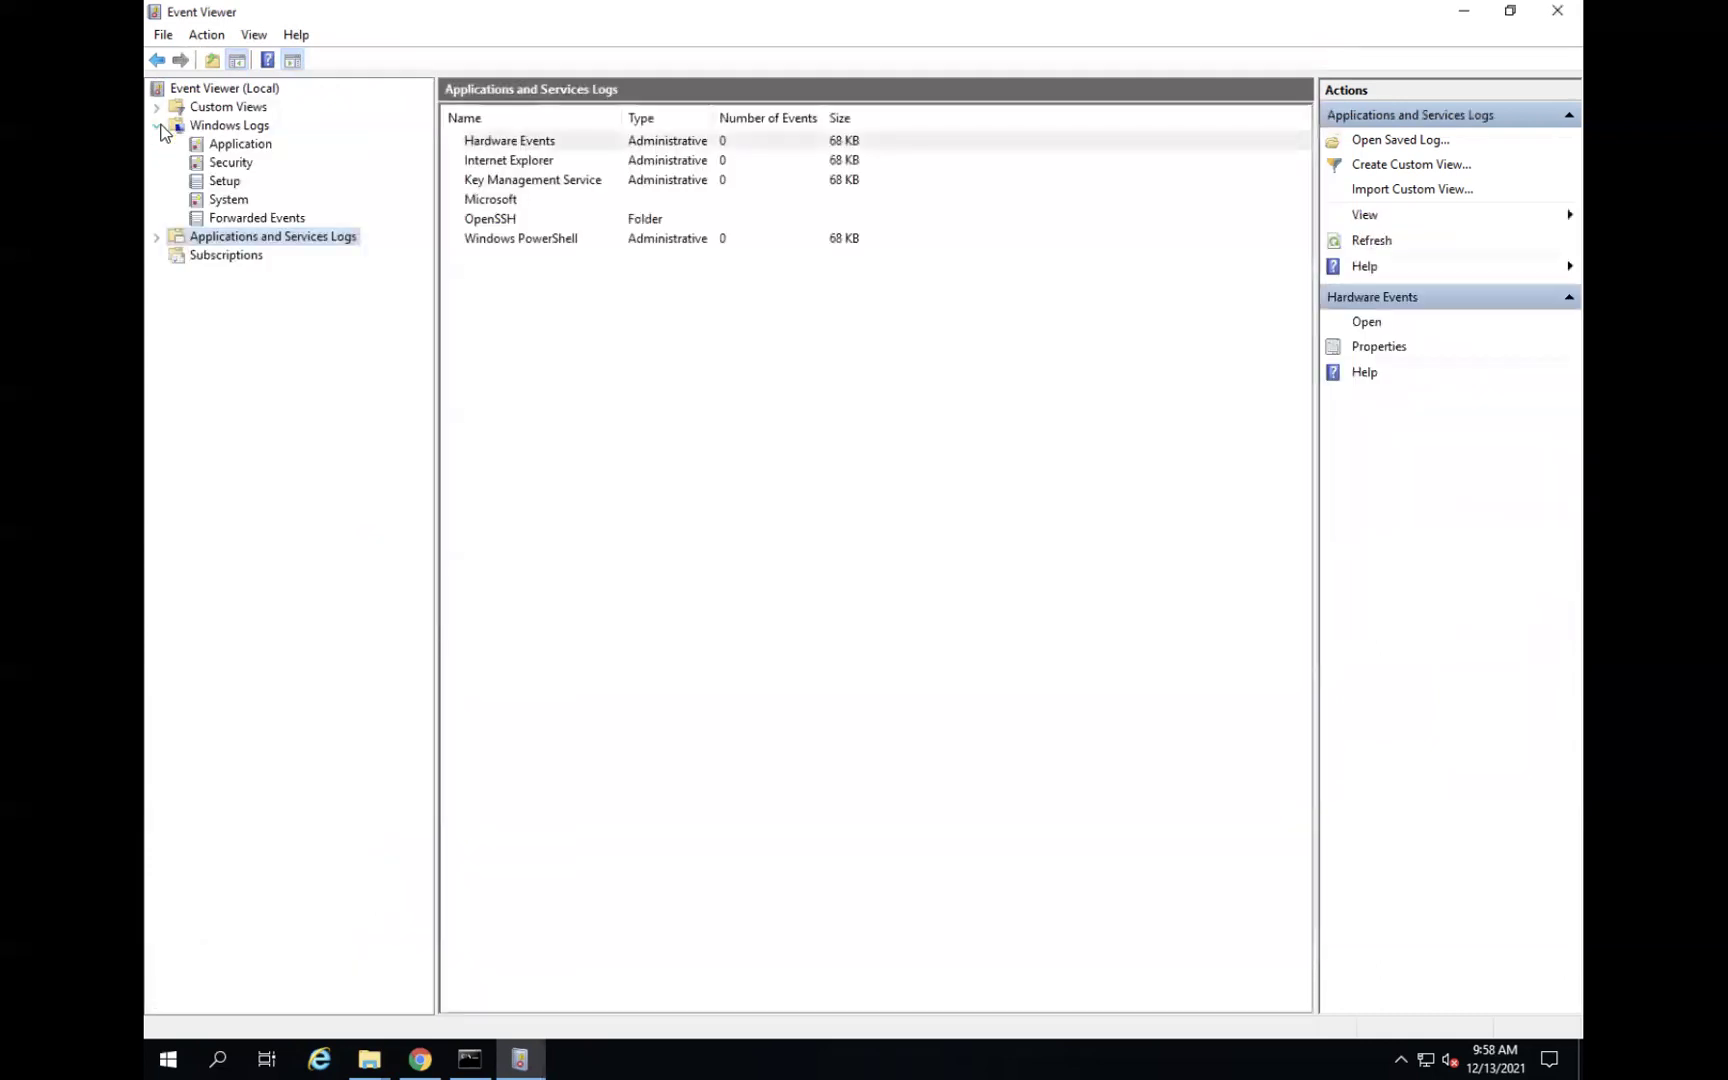
left_click(222, 164)
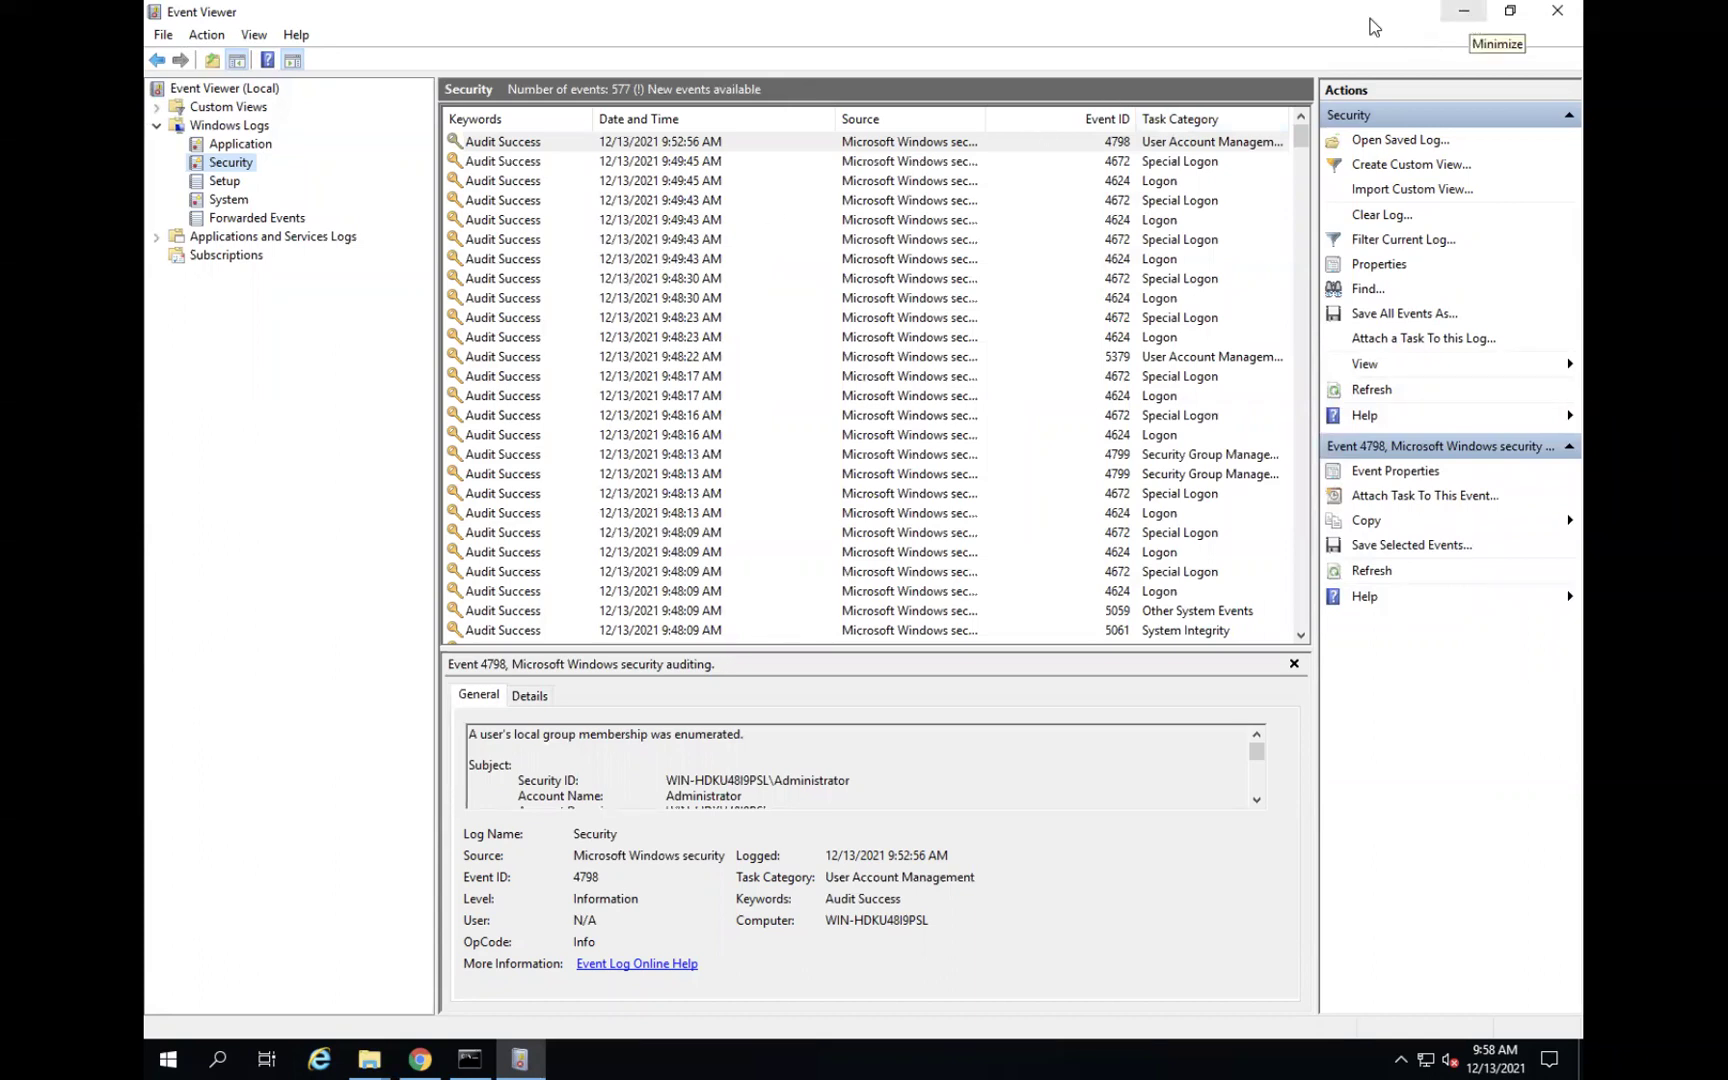
Expand Applications and Services Logs to list Hardware Events through Windows PowerShell.
left_click(157, 237)
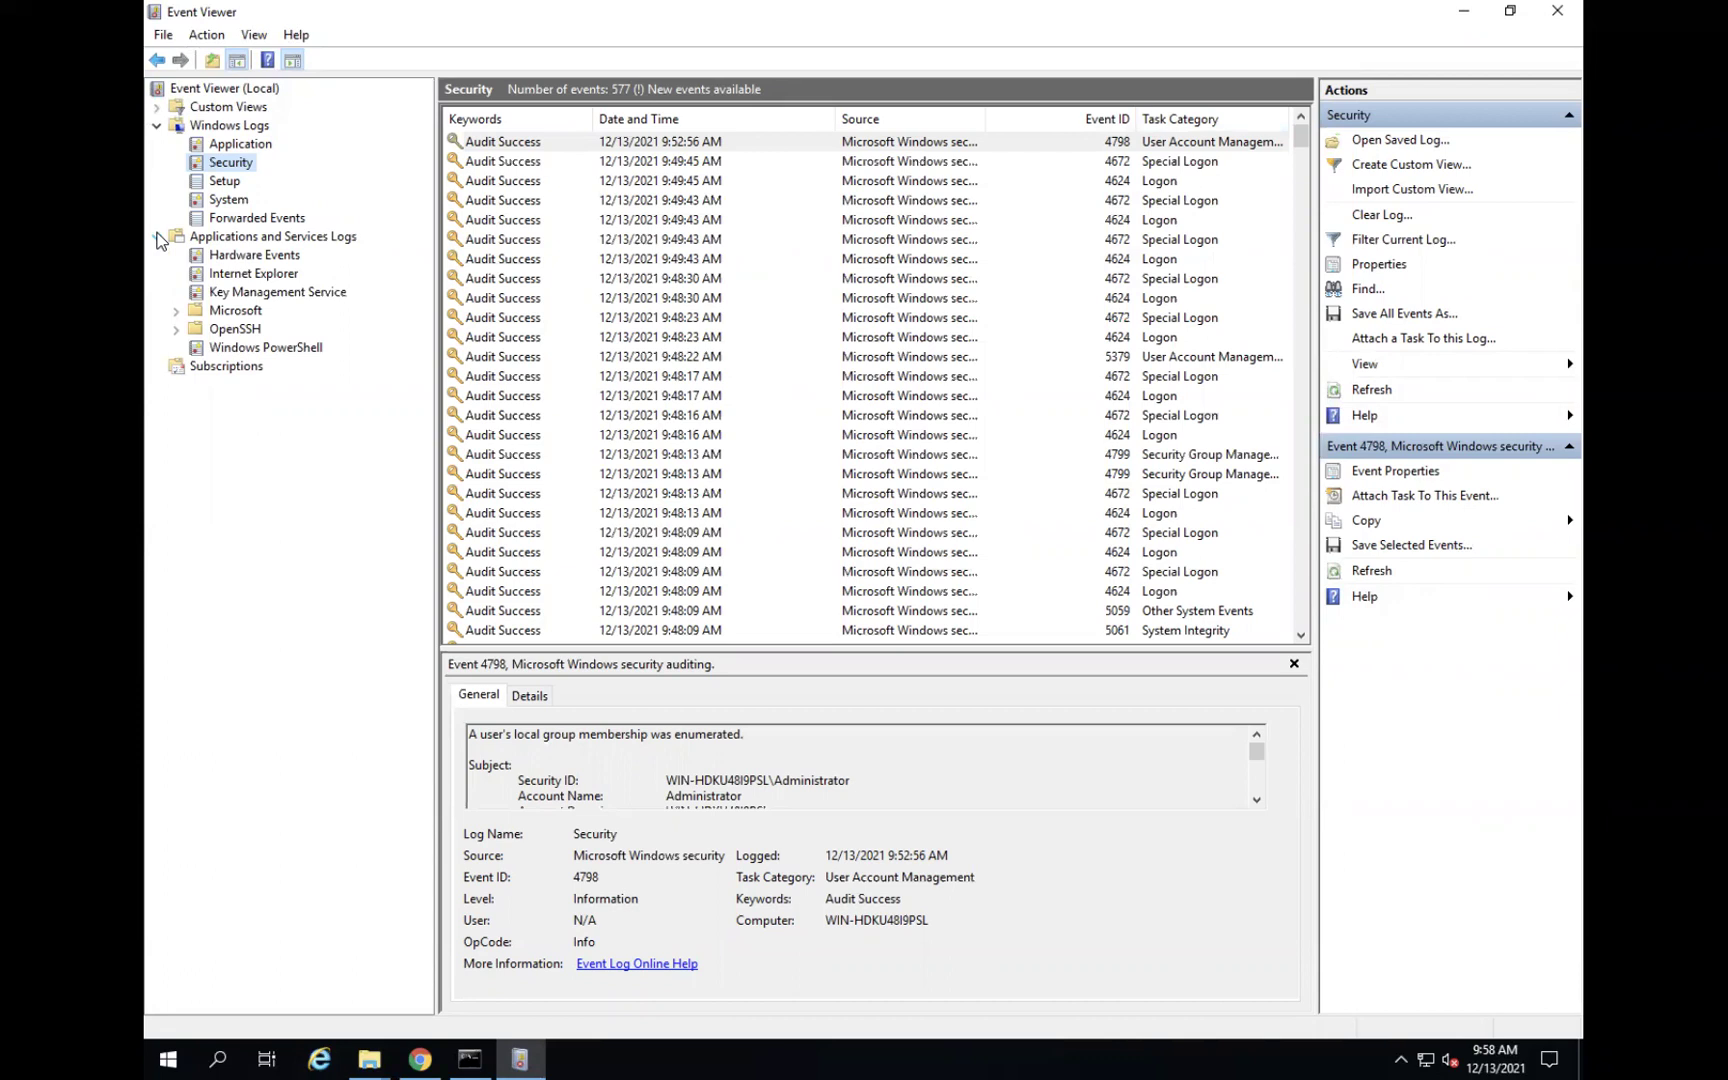
mouse_move(917, 8)
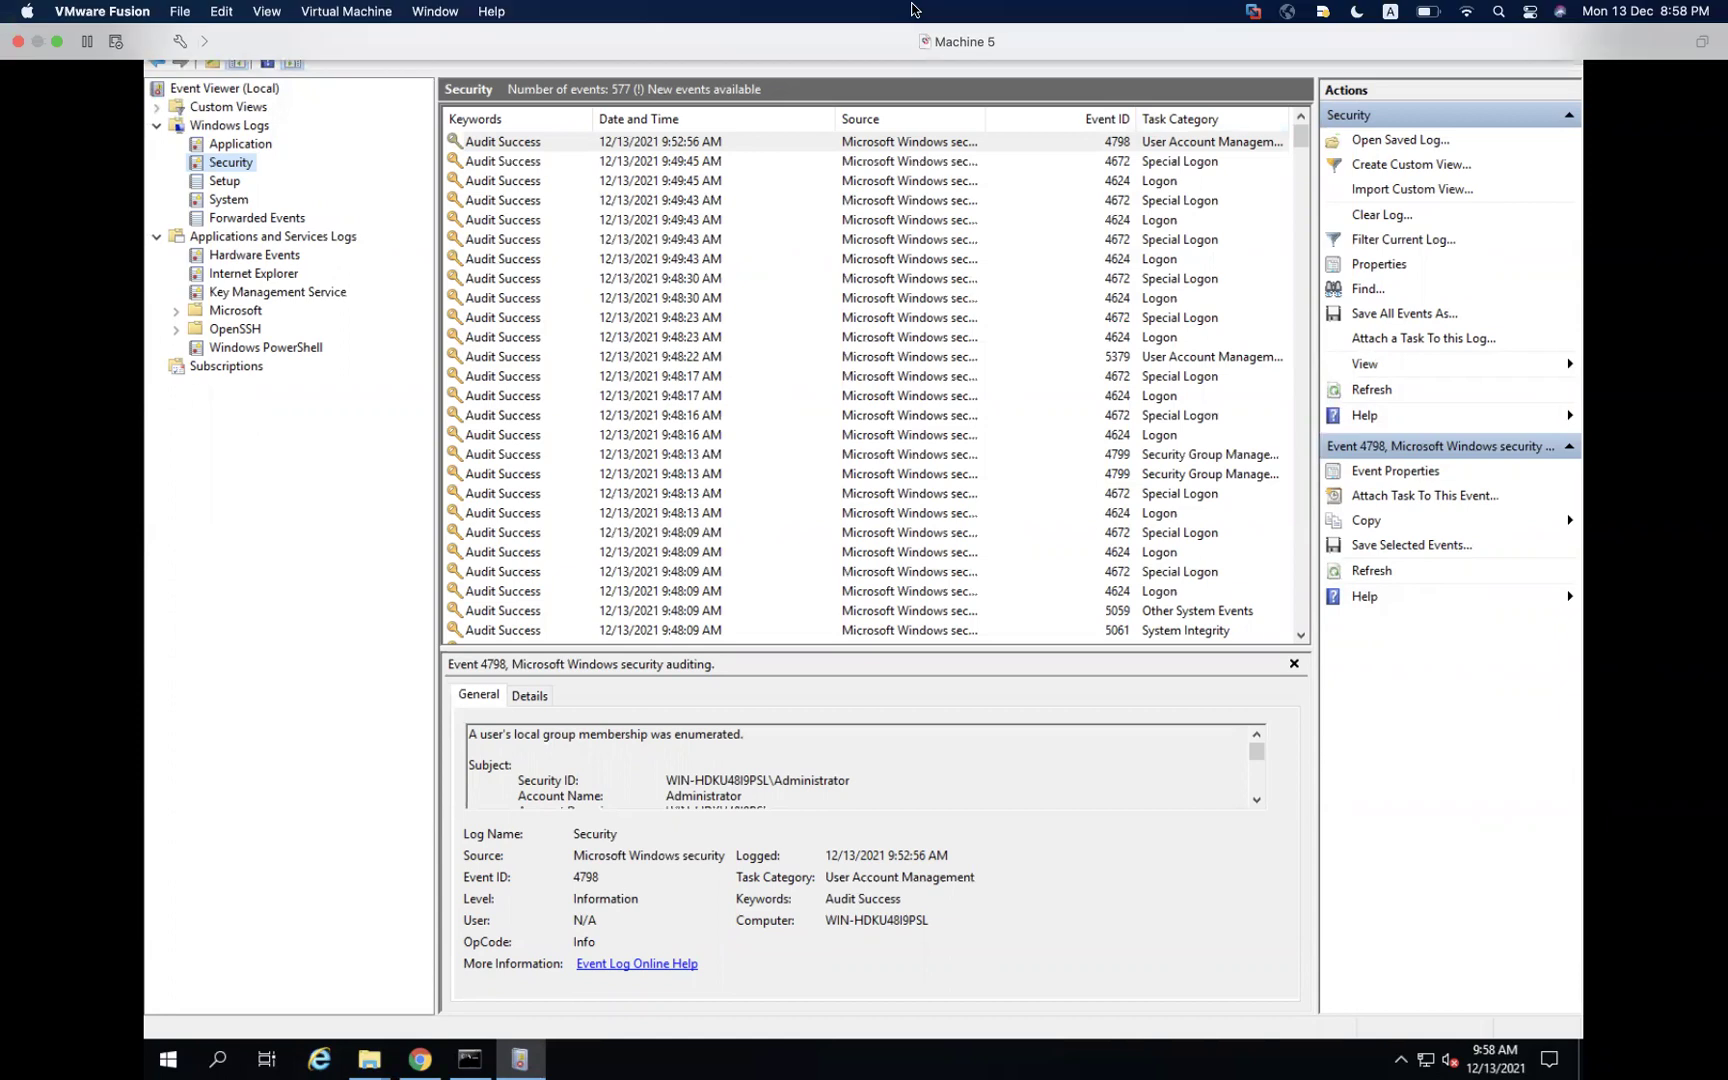